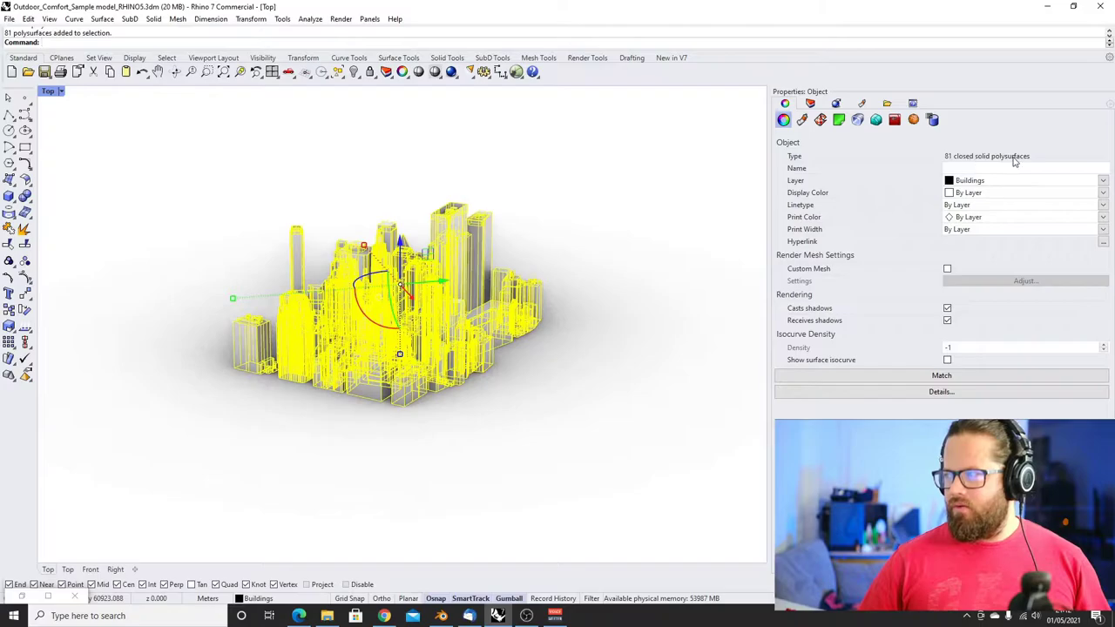
Look over the city model in 3D and clear the selection of the building polysurfaces
right_click_drag(520, 294, 494, 351)
scroll(343, 214, "up", 5)
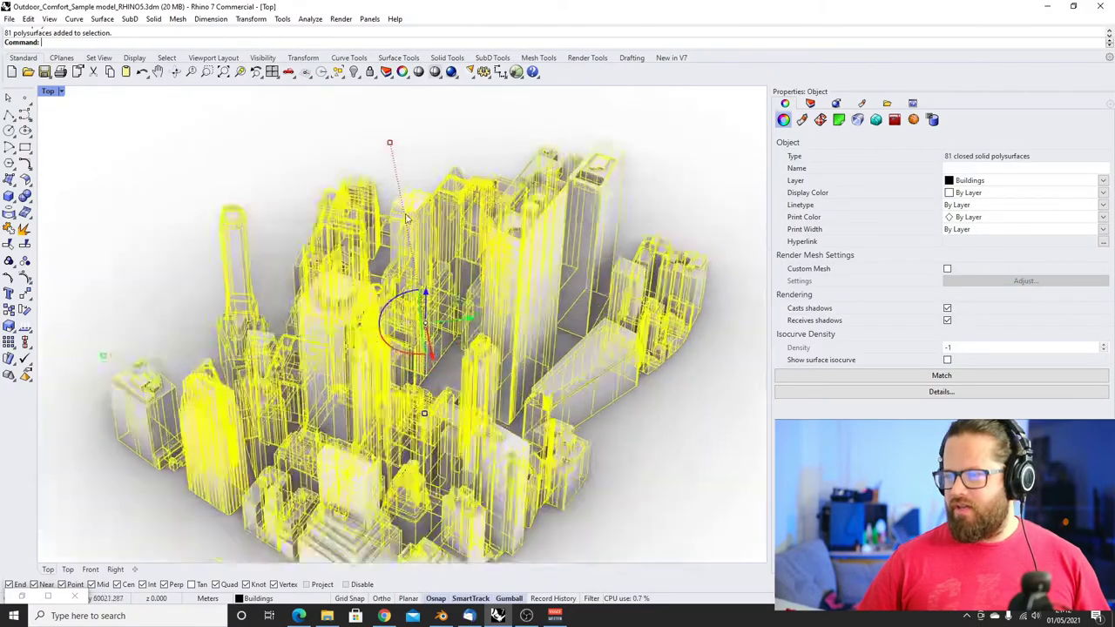
key("Escape")
right_click_drag(343, 209, 331, 232)
scroll(331, 232, "down", 8)
Bring up Grasshopper, dismiss the getting-started tutorials and open the nedomlel_windtunnel_WIP_2 definition
left_click(22, 597)
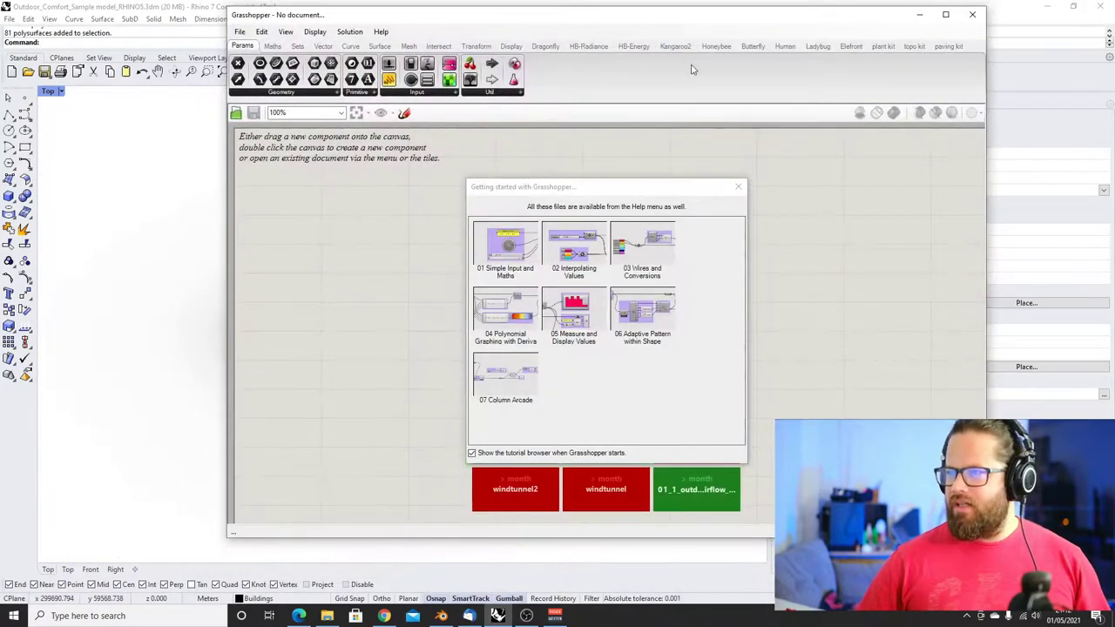
left_click(740, 187)
left_click(240, 31)
mouse_move(279, 75)
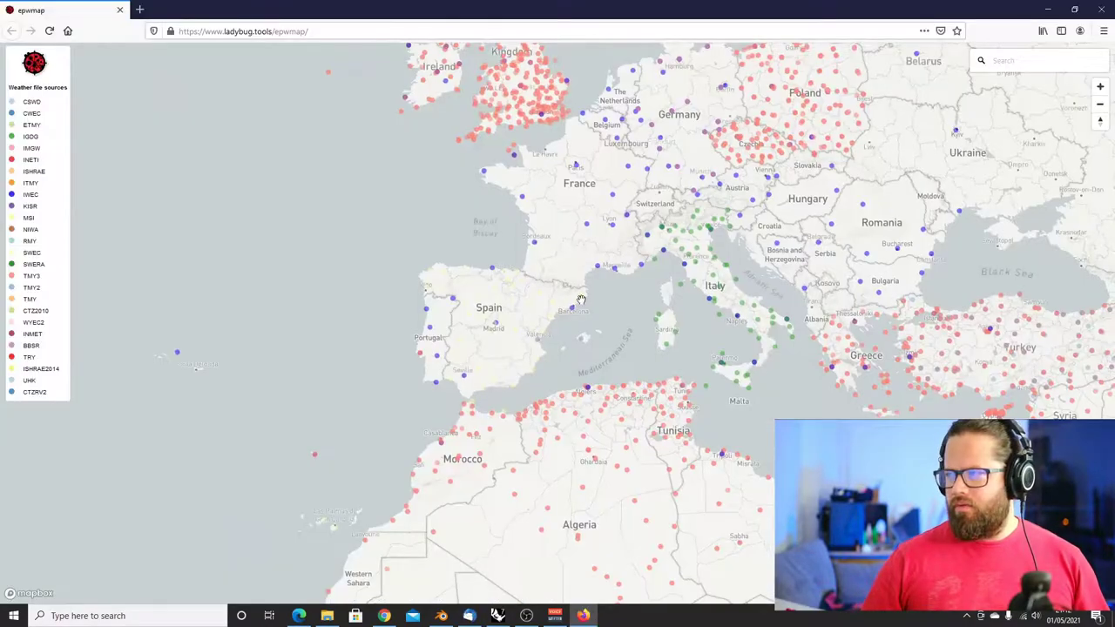
Find the New_York_Central_Prk_Obs_Belv TMY3 weather station on the Ladybug EPW map, then return to Grasshopper
scroll(586, 288, "down", 4)
left_click_drag(312, 346, 605, 253)
scroll(605, 254, "up", 8)
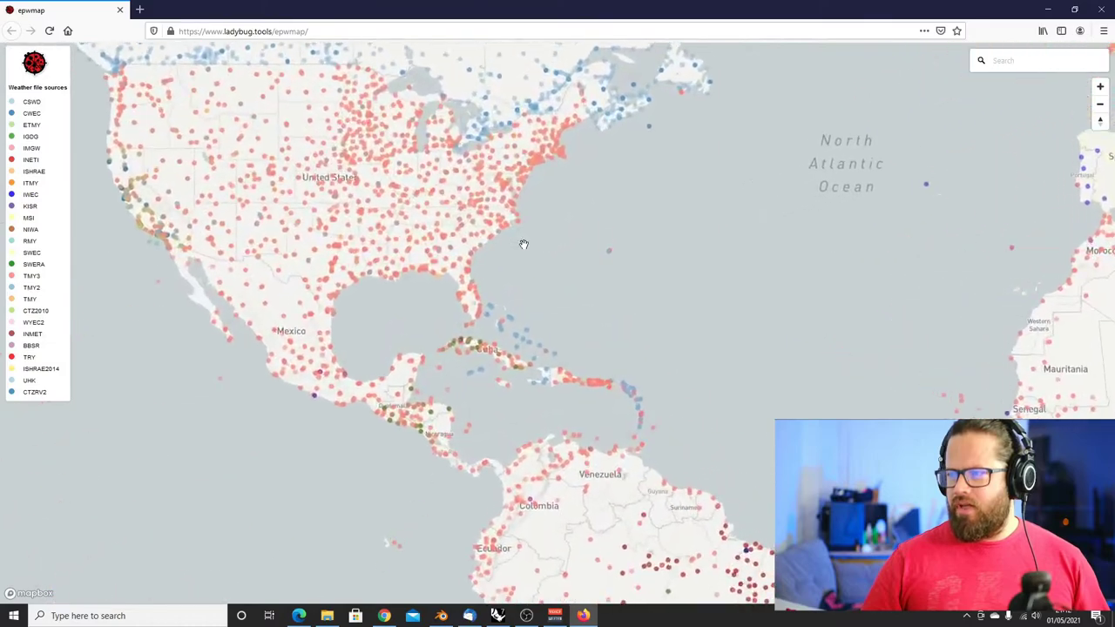
left_click_drag(444, 254, 492, 418)
scroll(544, 130, "up", 5)
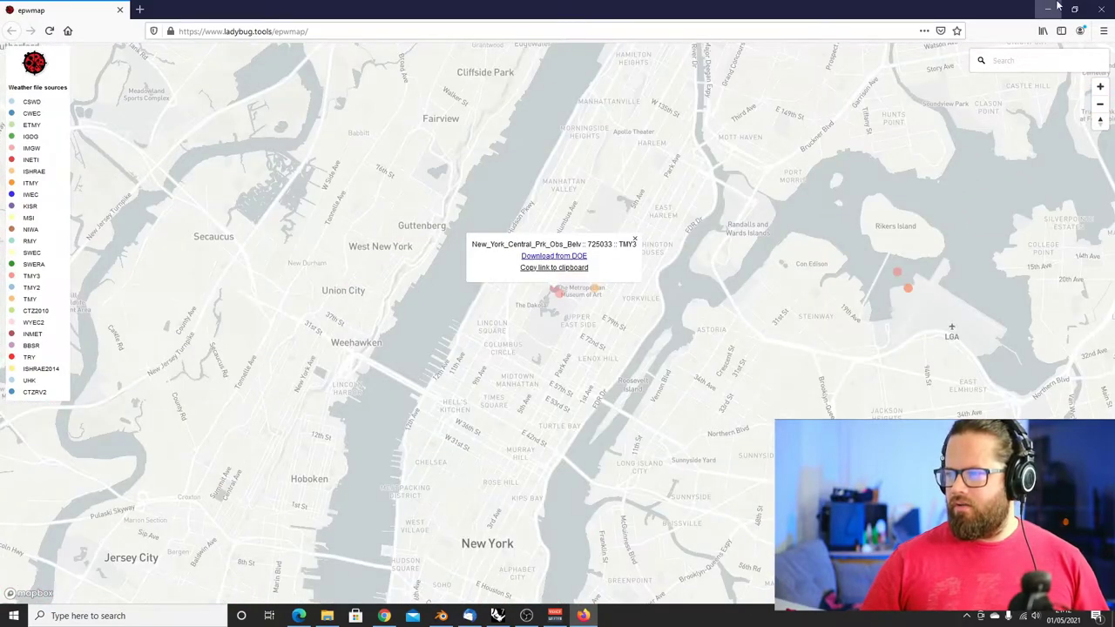
left_click(1051, 9)
Put the New York Central Park 725033 TMY3 weather link in the panel feeding DownloadEPW's weather URL
scroll(572, 280, "down", 4)
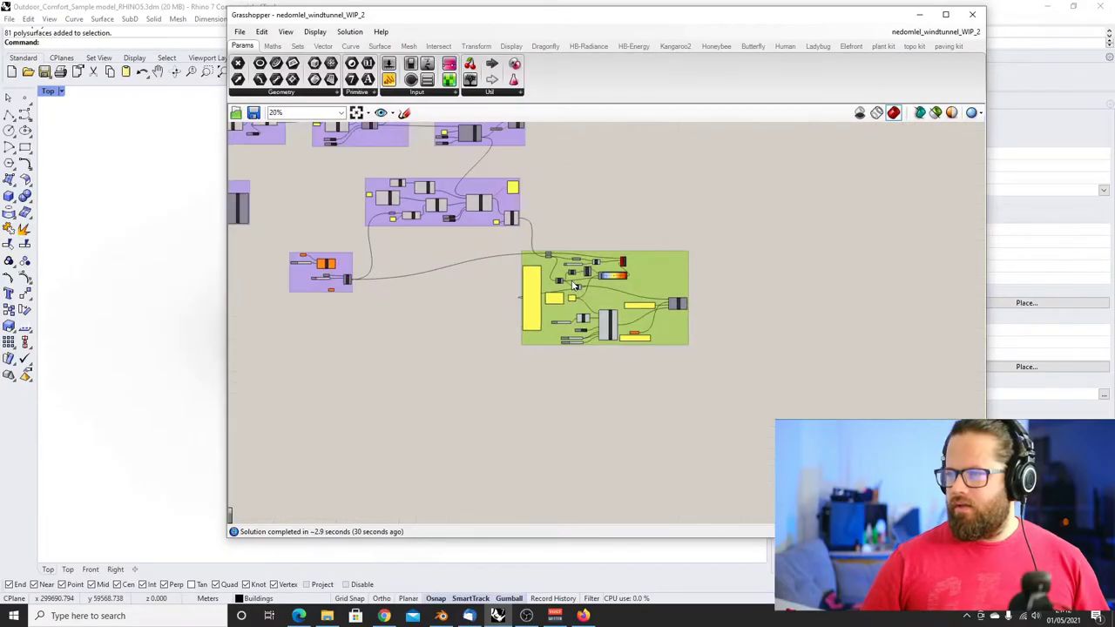
scroll(573, 286, "up", 8)
double_click(487, 389)
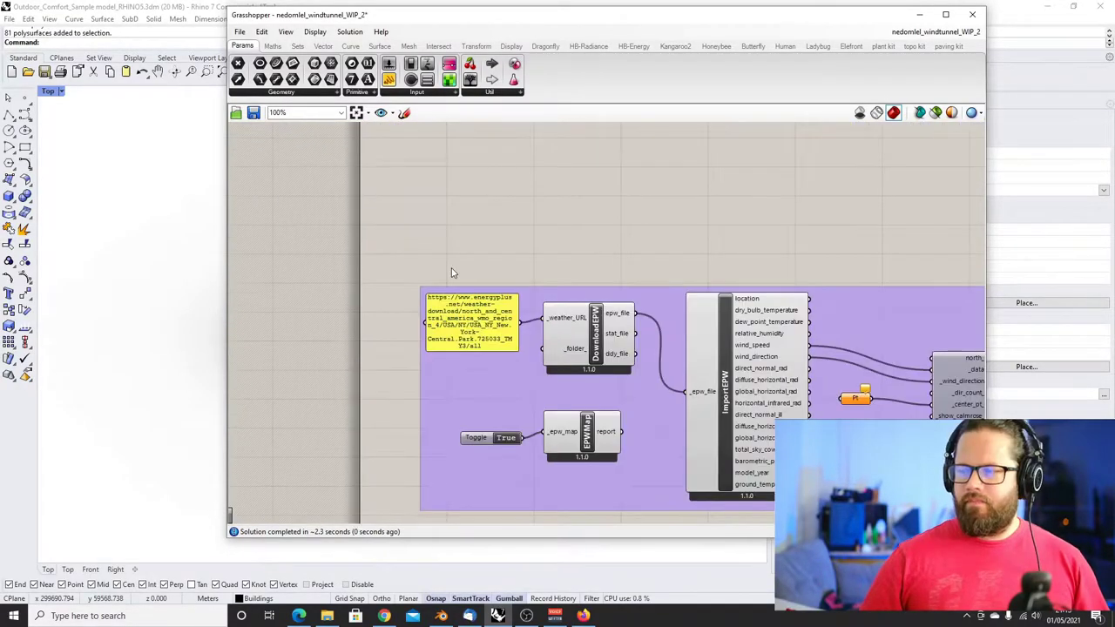
Set the WindRose centre point beside the city model and preview the wind rose there
scroll(461, 278, "down", 3)
scroll(701, 346, "up", 2)
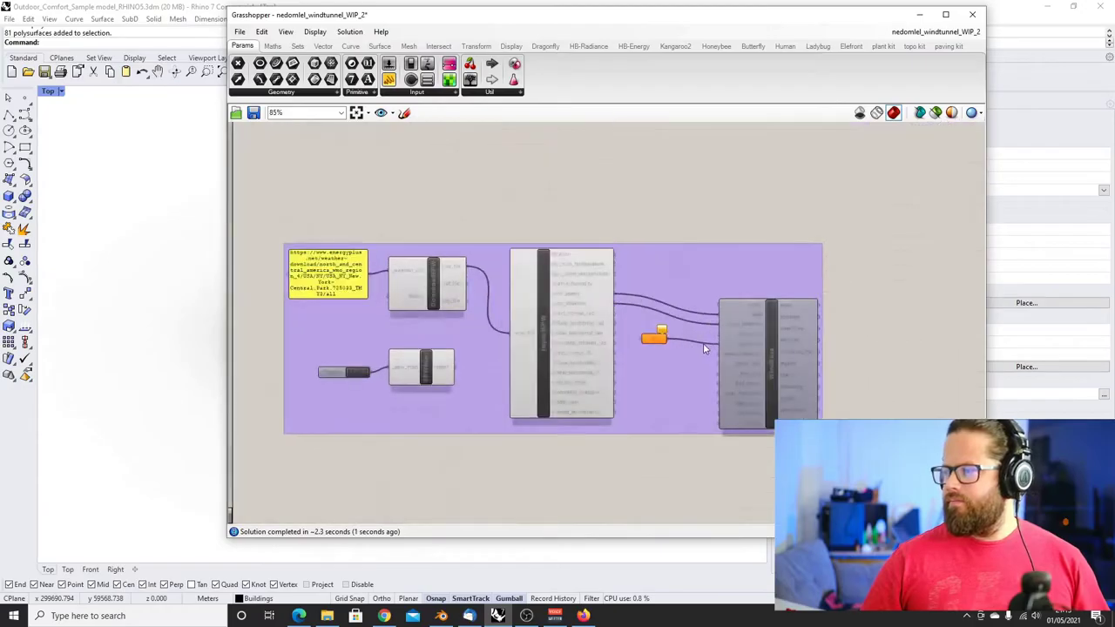
scroll(706, 349, "up", 3)
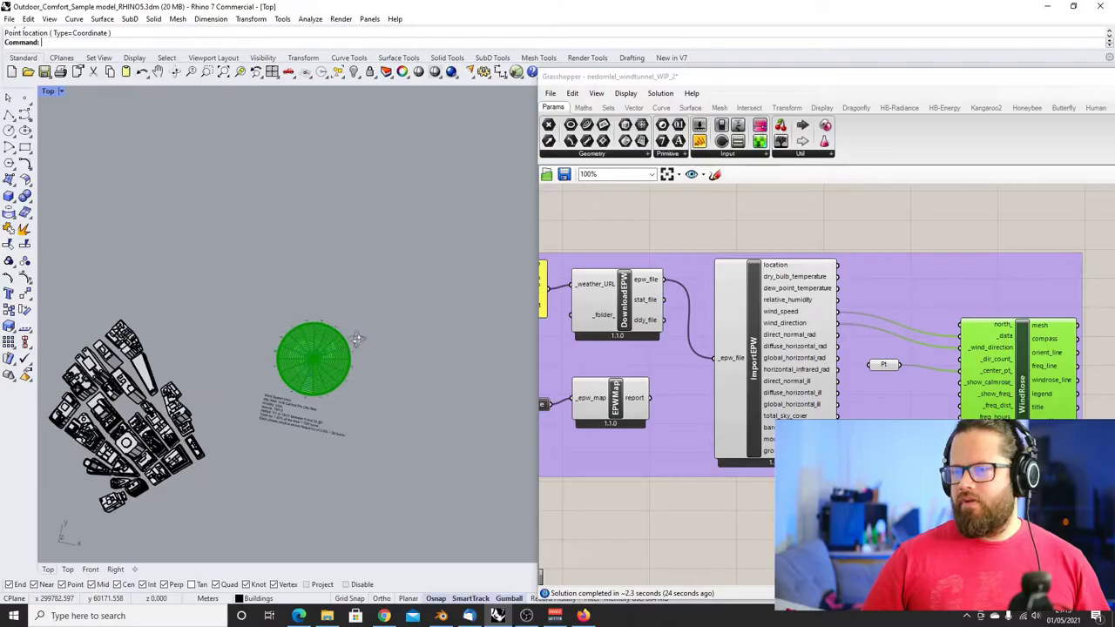
Set the viewport to Top view and examine the wind rose's prevailing directions relative to the city
right_click_drag(331, 305, 10, 113)
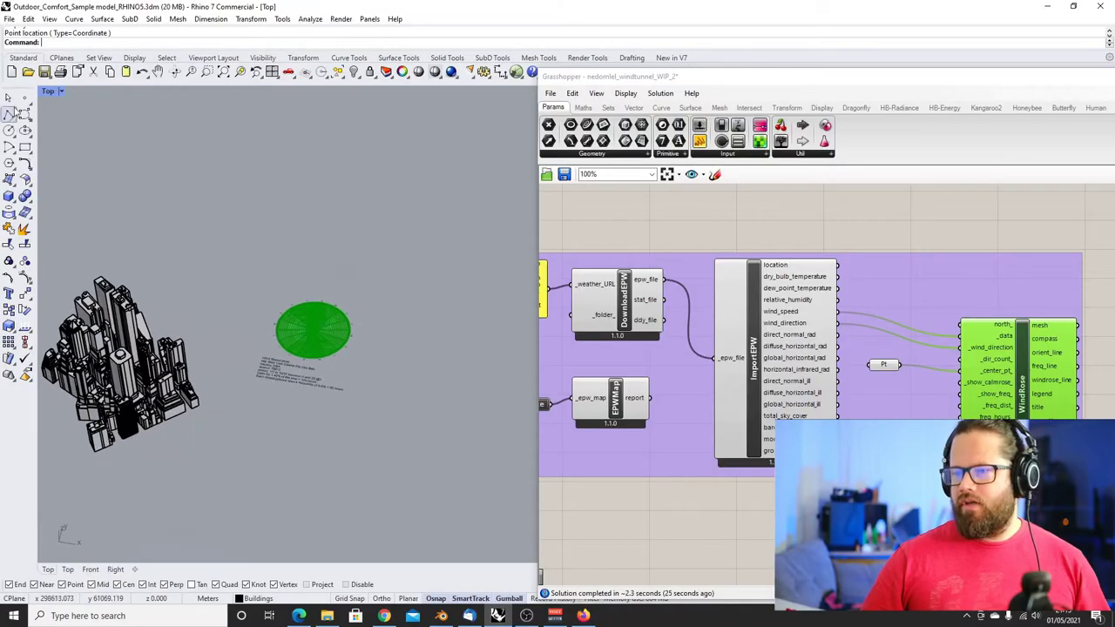
left_click(50, 92)
left_click(228, 420)
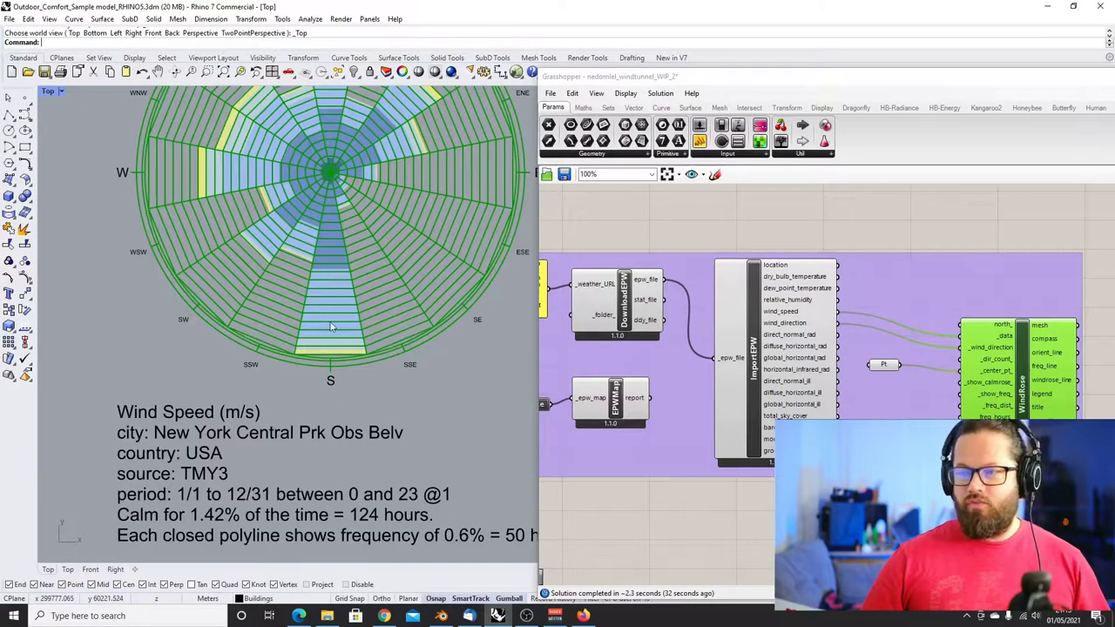
scroll(331, 327, "down", 3)
scroll(331, 264, "up", 3)
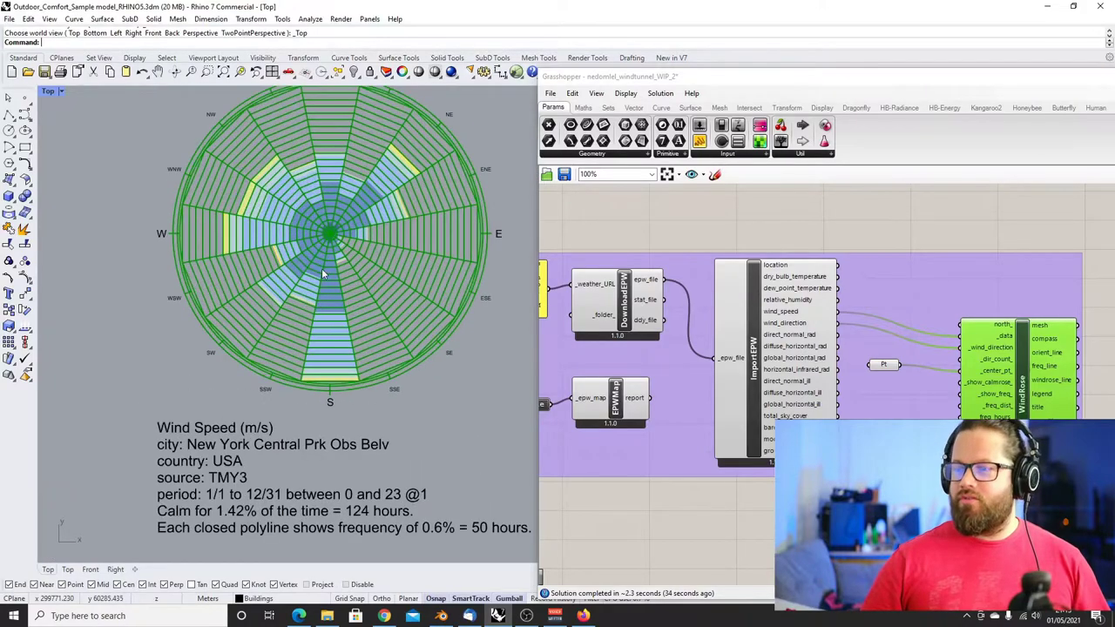
scroll(322, 265, "down", 5)
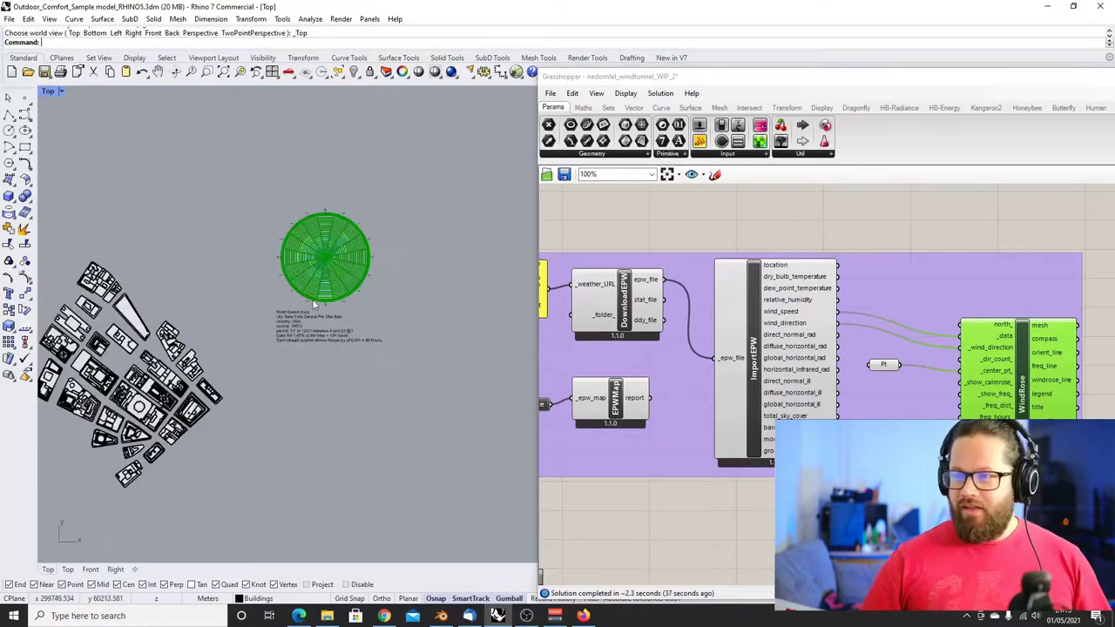
right_click_drag(185, 280, 300, 236)
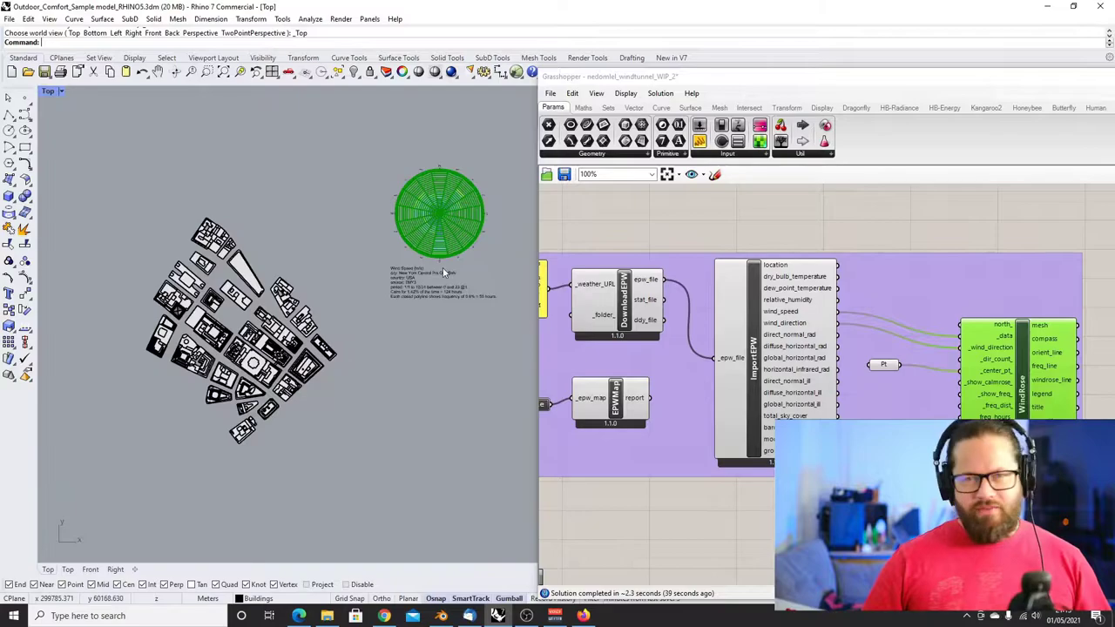
Examine the building layout in plan and the Geometry group that feeds the createBFGeometry component
left_click(647, 214)
scroll(809, 270, "down", 3)
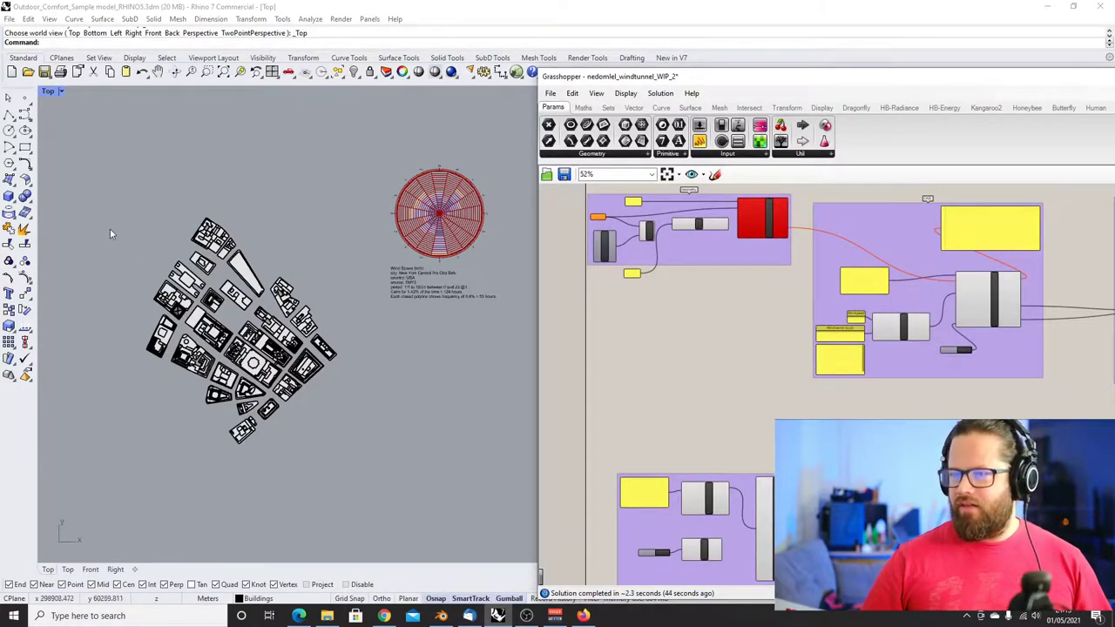
scroll(250, 396, "up", 3)
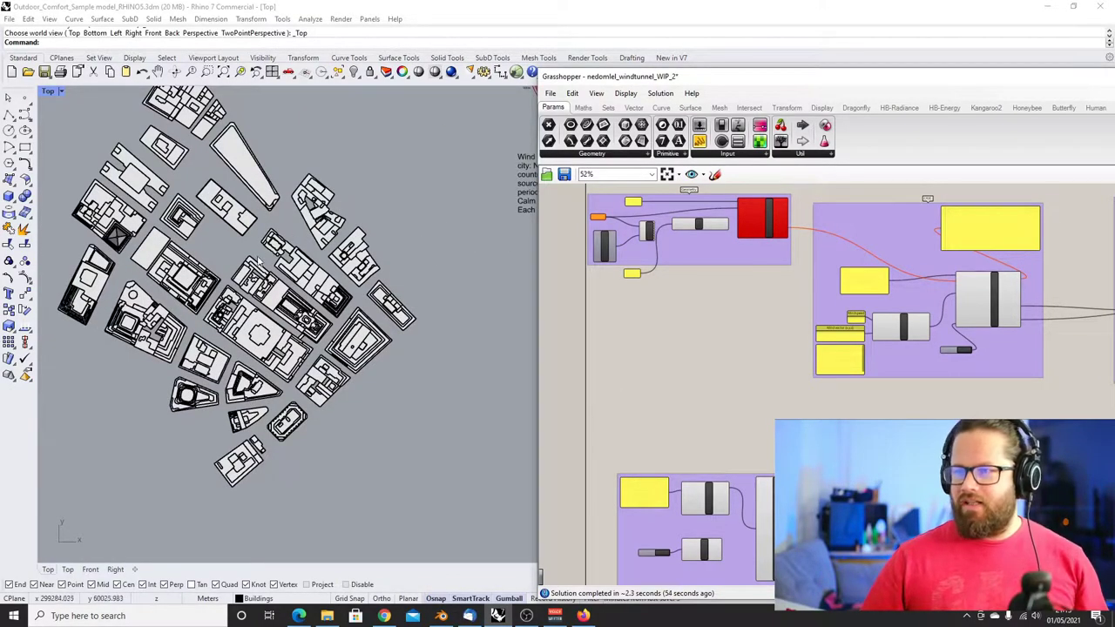
scroll(228, 247, "down", 6)
right_click_drag(419, 174, 334, 204)
scroll(297, 225, "up", 7)
scroll(285, 235, "down", 5)
scroll(178, 304, "up", 2)
scroll(584, 207, "up", 7)
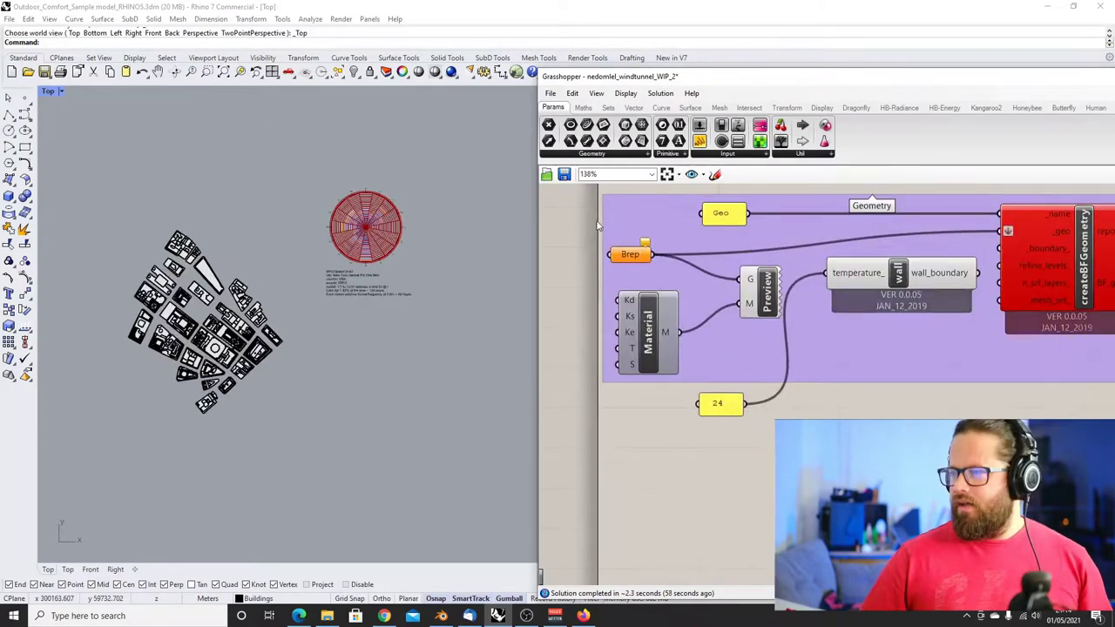
Review the later groups of the wind tunnel definition, including the Hex Mesh and Solution groups
scroll(665, 274, "down", 11)
right_click_drag(664, 277, 582, 256)
scroll(829, 319, "up", 5)
left_click_drag(379, 12, 422, 22)
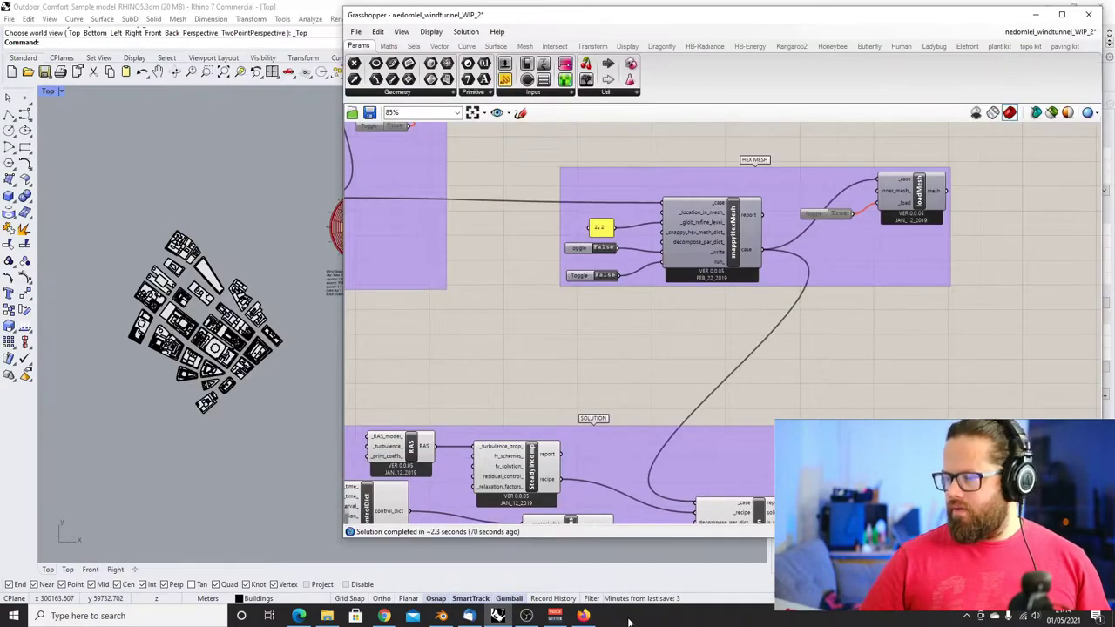
Open the Outdoor_Comfort.gh definition from the Outdoor Comfort Script and Model folder
left_click(526, 616)
left_click_drag(301, 291, 281, 297)
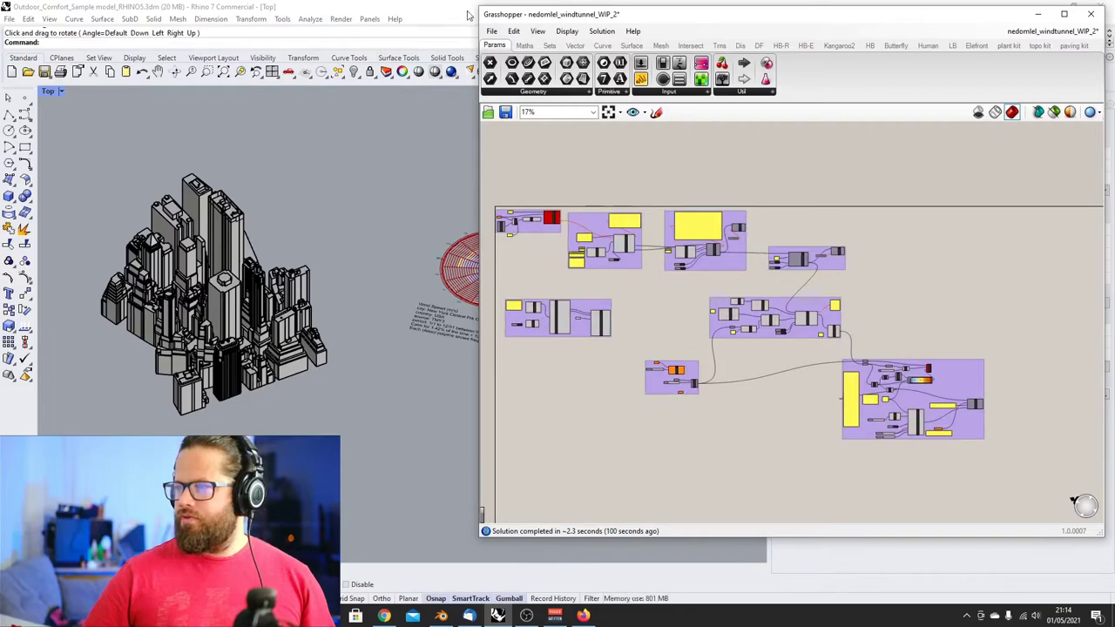
left_click_drag(706, 17, 697, 25)
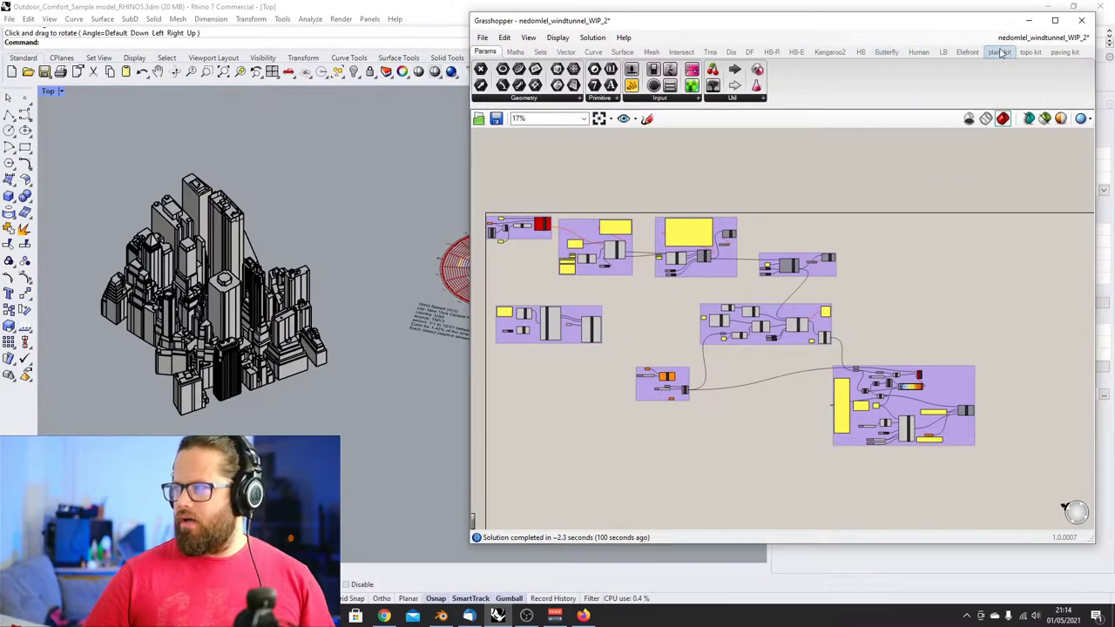
left_click(482, 37)
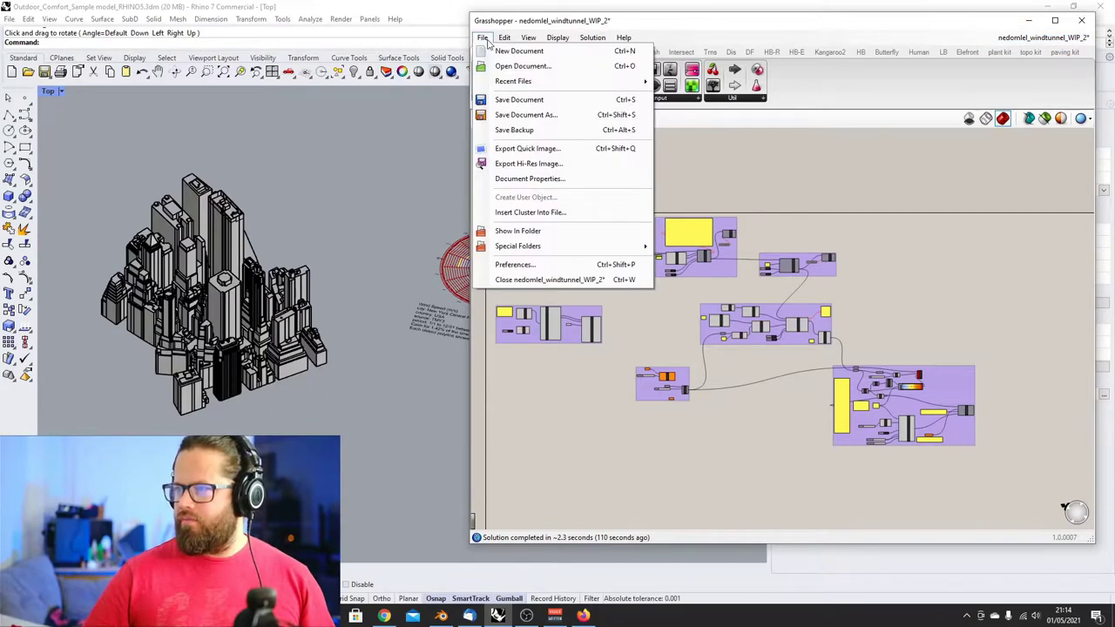
left_click(506, 67)
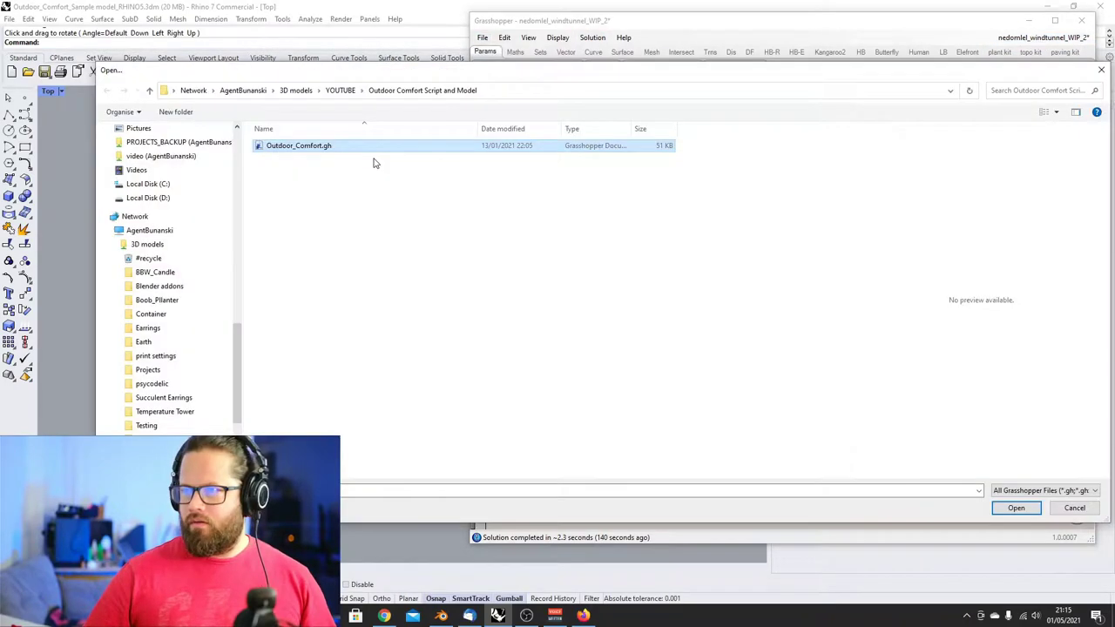
left_click(1016, 507)
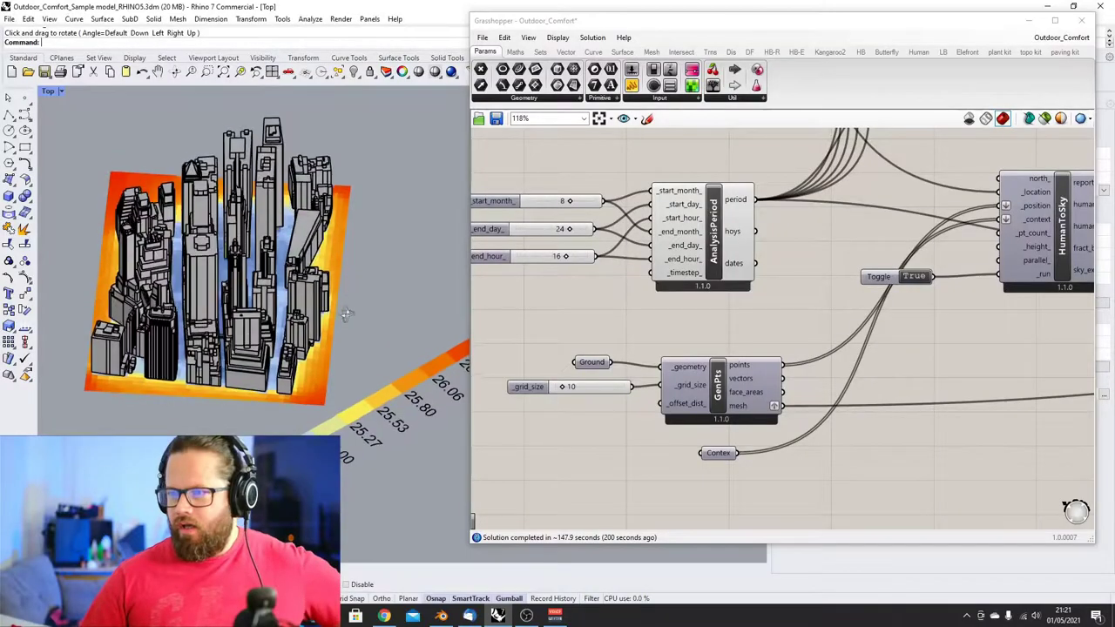
Examine the outdoor comfort colour map on the ground between the buildings and its legend
scroll(370, 320, "up", 5)
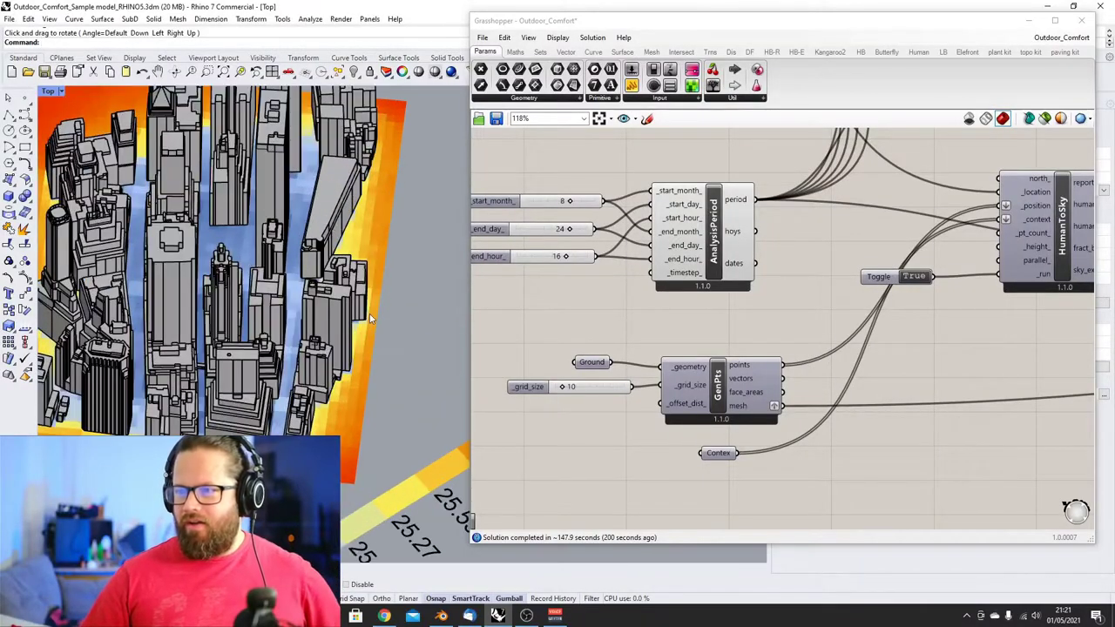
scroll(359, 325, "down", 3)
right_click_drag(359, 324, 325, 364)
left_click_drag(324, 364, 366, 357)
scroll(372, 373, "down", 3)
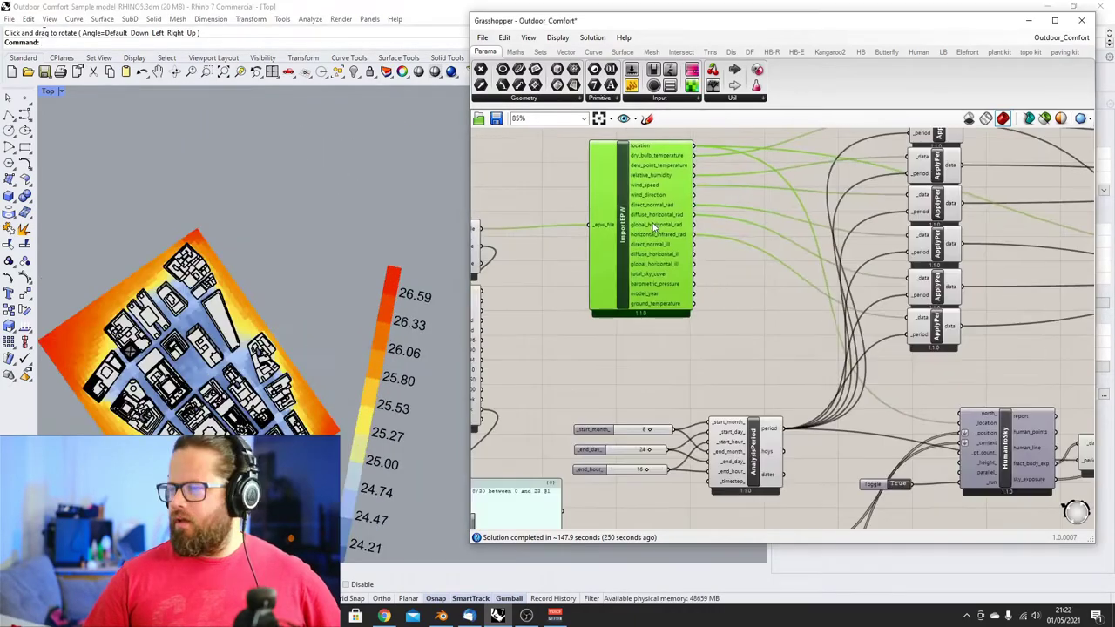
Review the whole Outdoor_Comfort component network, from the weather import through the analysis period to the results
scroll(670, 331, "down", 5)
left_click_drag(557, 210, 1050, 410)
scroll(567, 274, "up", 6)
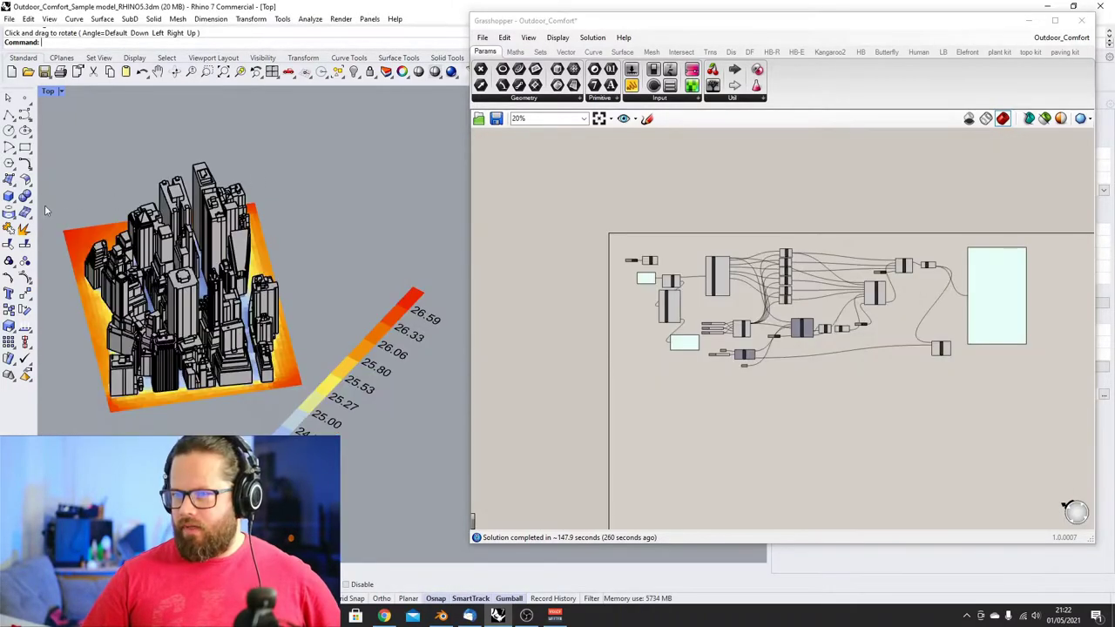
left_click(526, 616)
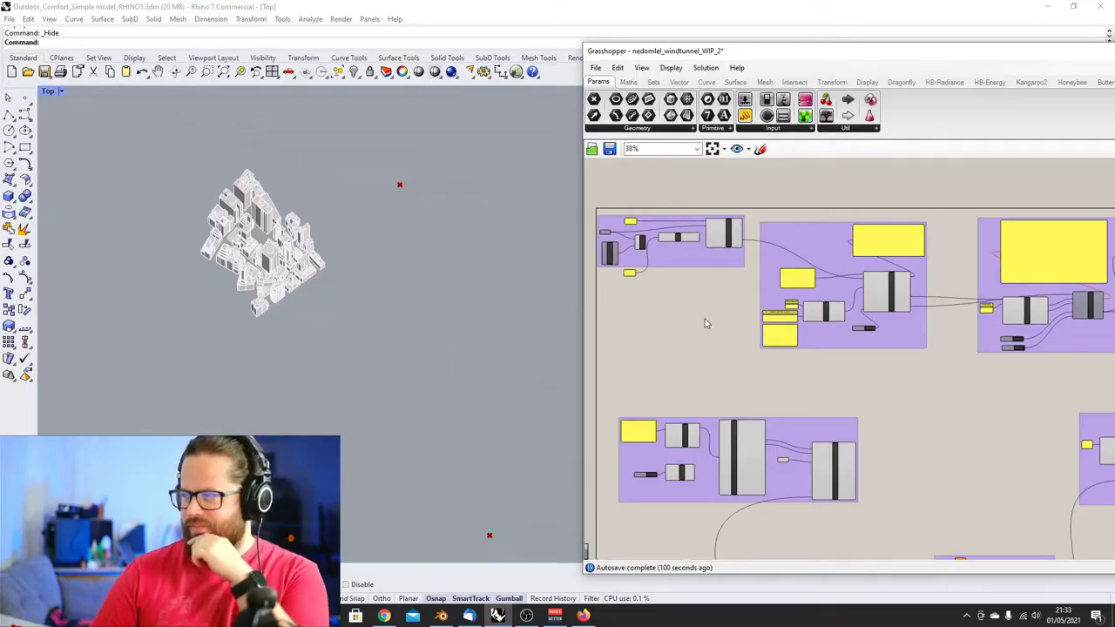
In the wind tunnel definition, read the inputs of createBFGeometry and createCaseFromTunnel, including the refinement regions and landscape descriptions
scroll(760, 218, "down", 2)
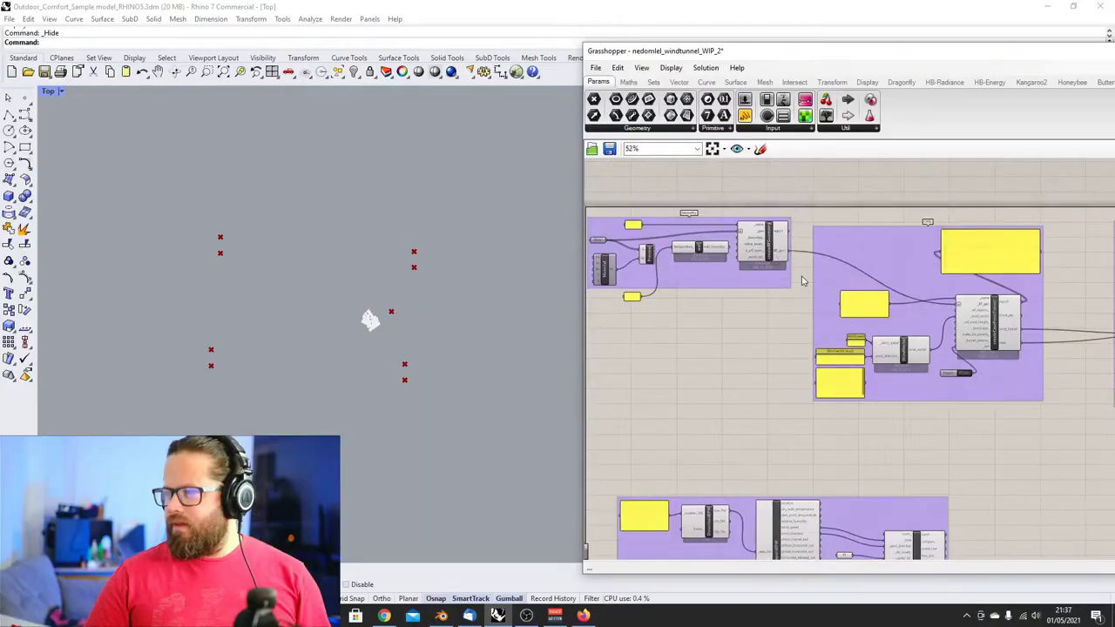
scroll(768, 248, "up", 3)
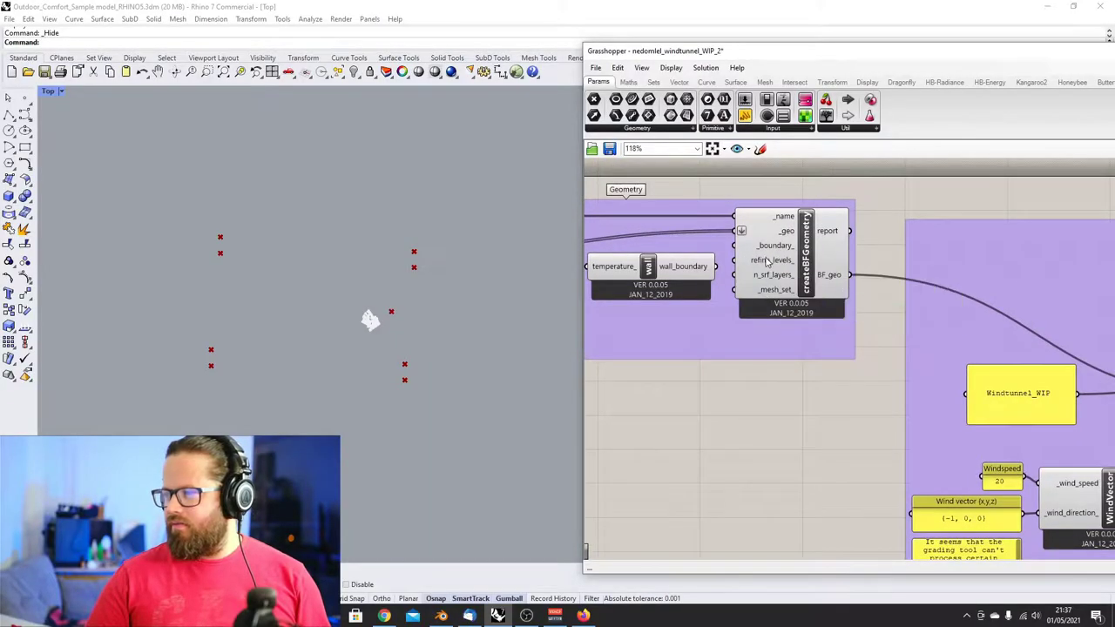
mouse_move(766, 264)
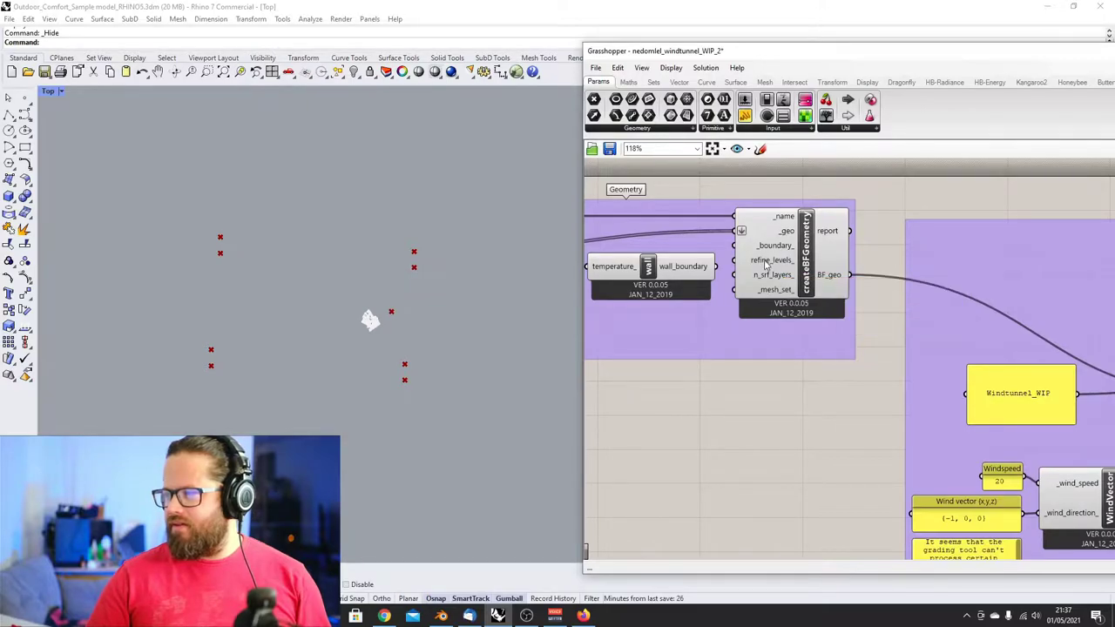
scroll(757, 306, "down", 3)
scroll(972, 318, "up", 3)
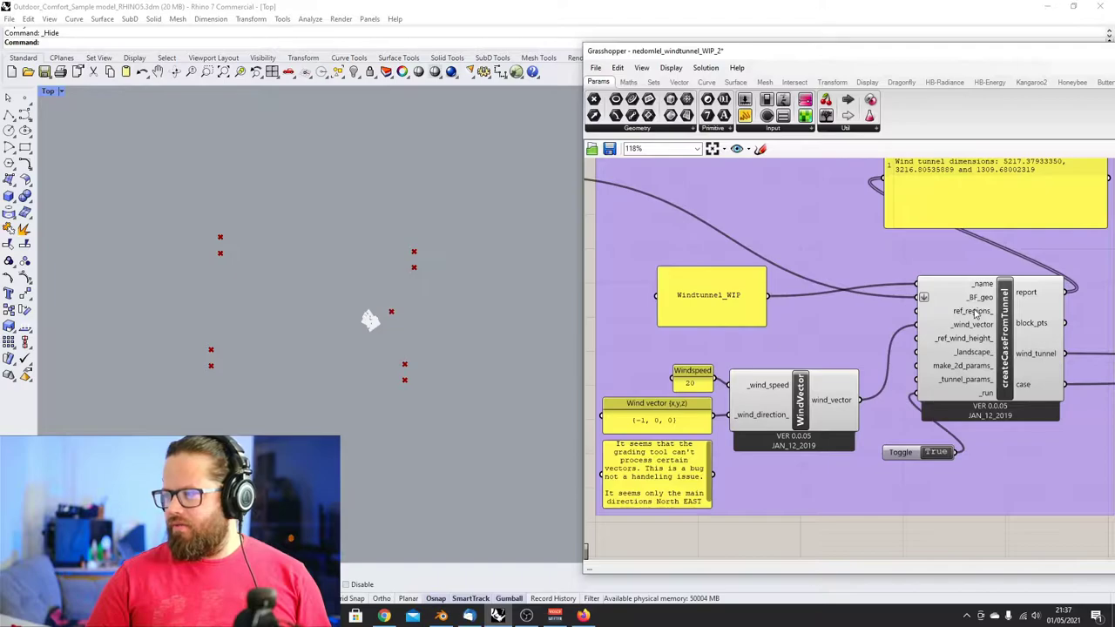
mouse_move(976, 312)
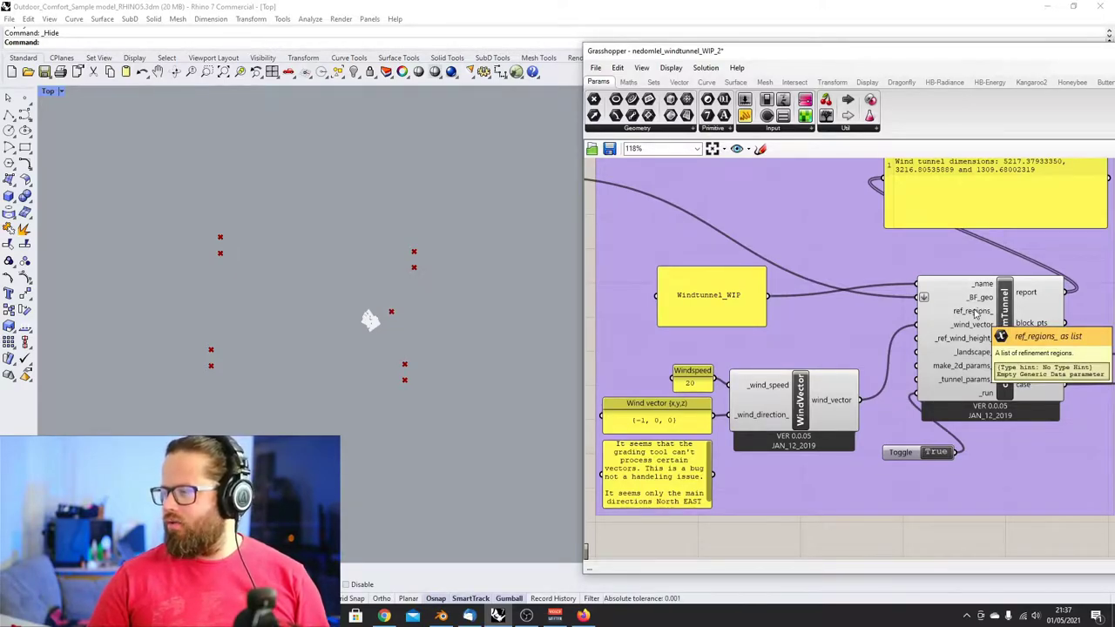
mouse_move(975, 356)
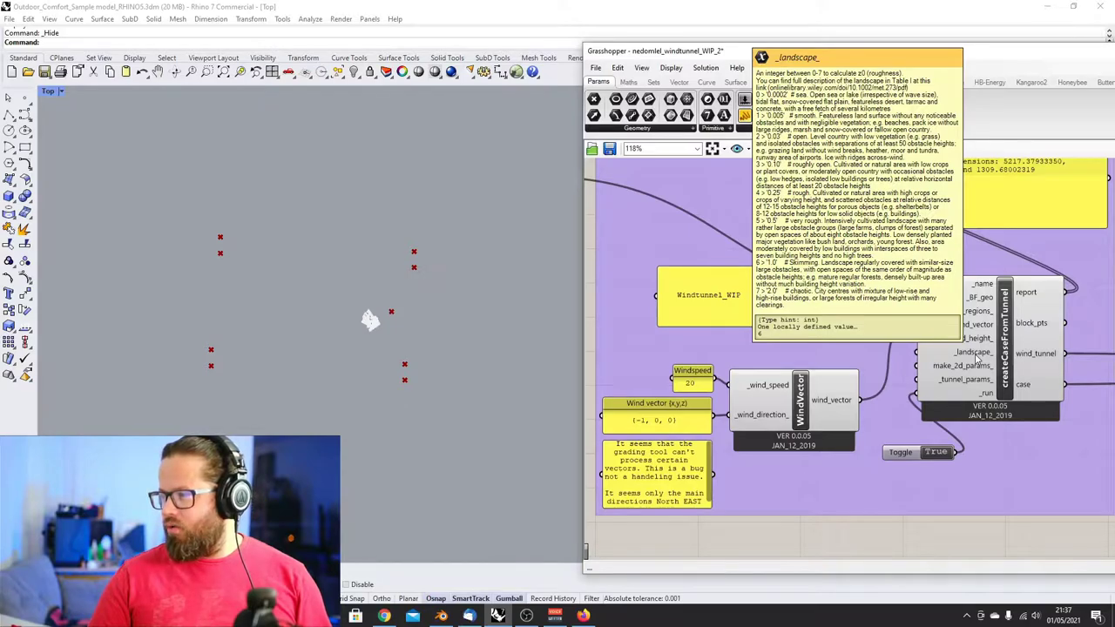
Duplicate the Windtunnel_WIP panel, set the copy to 7, shrink it, and wire it to the _landscape_ input of createCaseFromTunnel
left_click(722, 324)
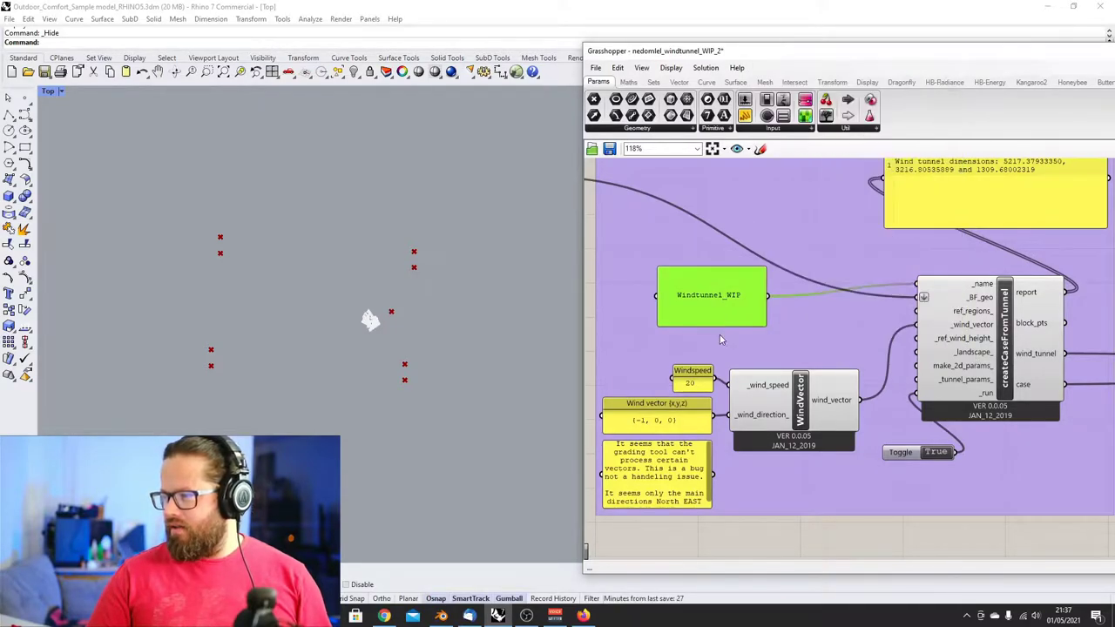
left_click_drag(716, 319, 732, 323)
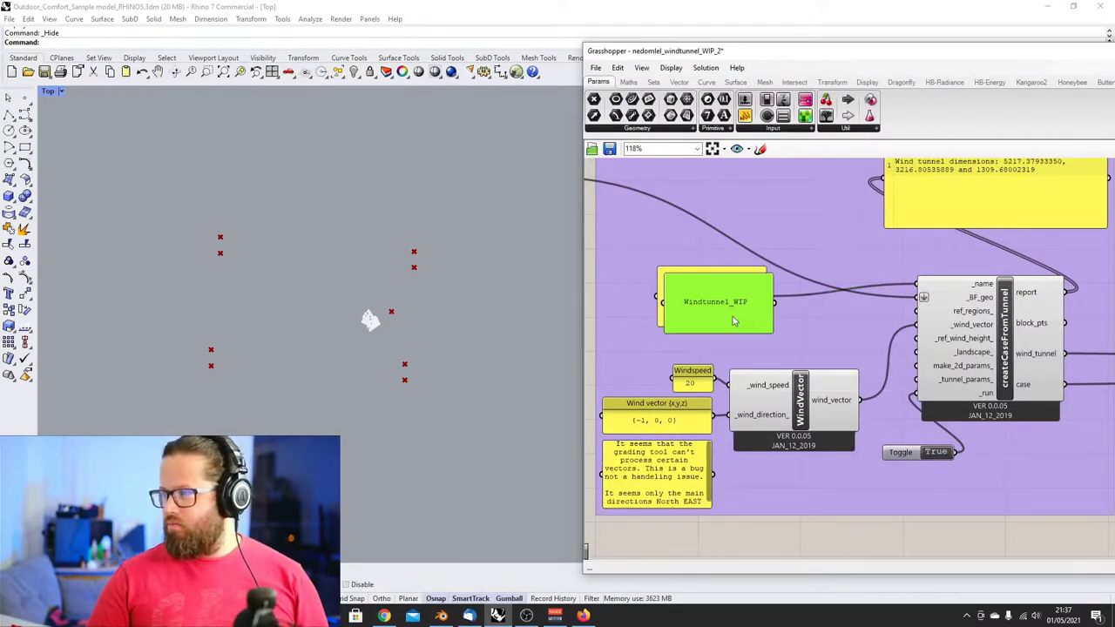
double_click(736, 312)
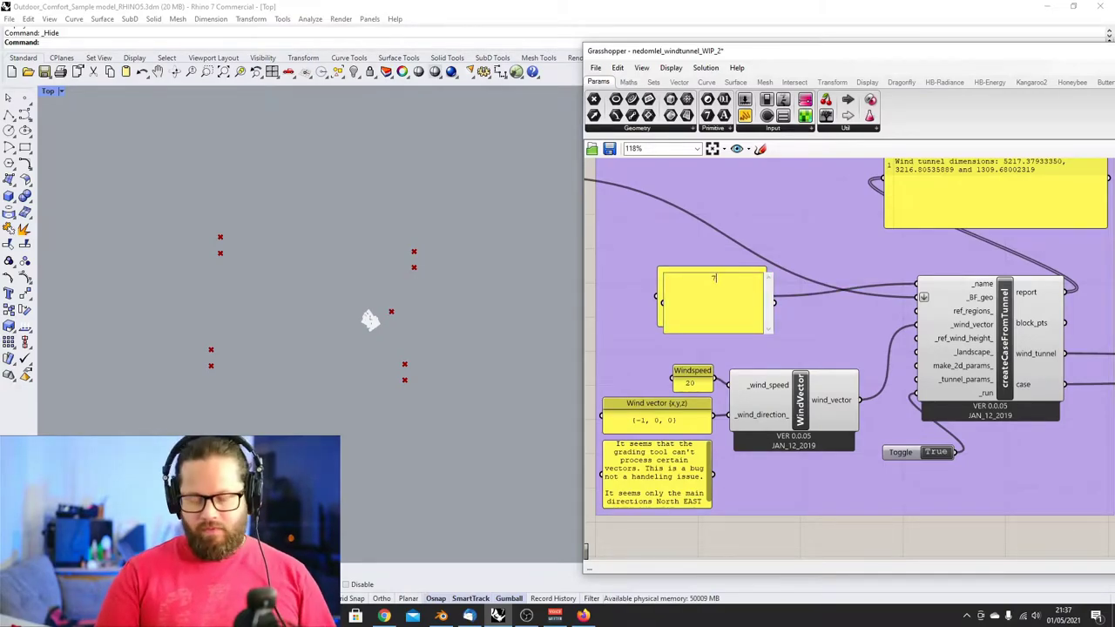
left_click(782, 312)
left_click_drag(739, 277, 757, 322)
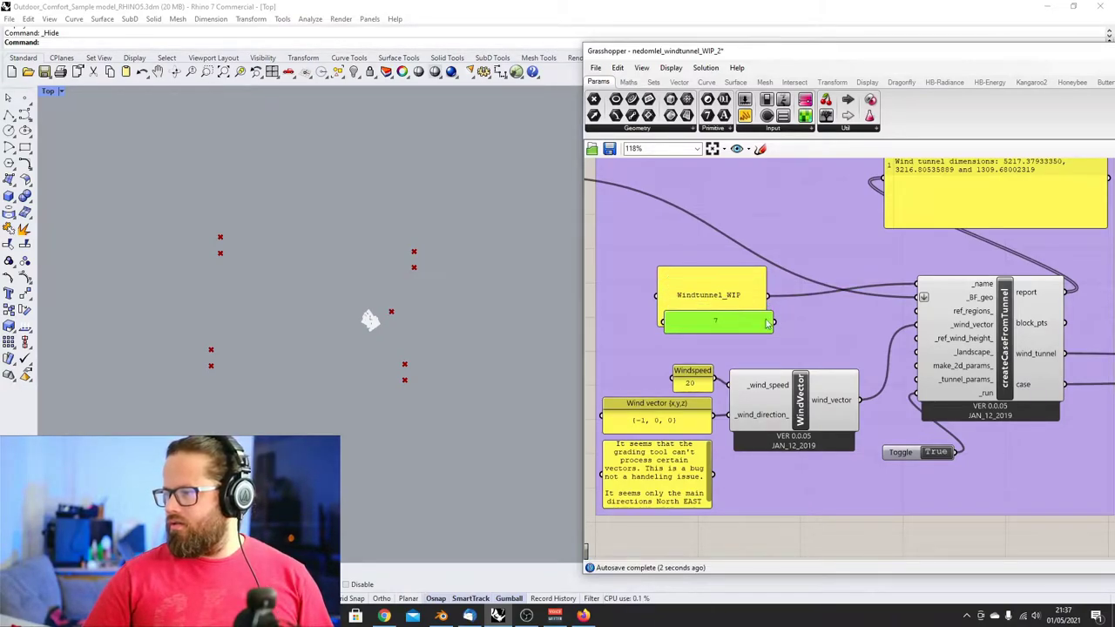
left_click_drag(870, 334, 920, 380)
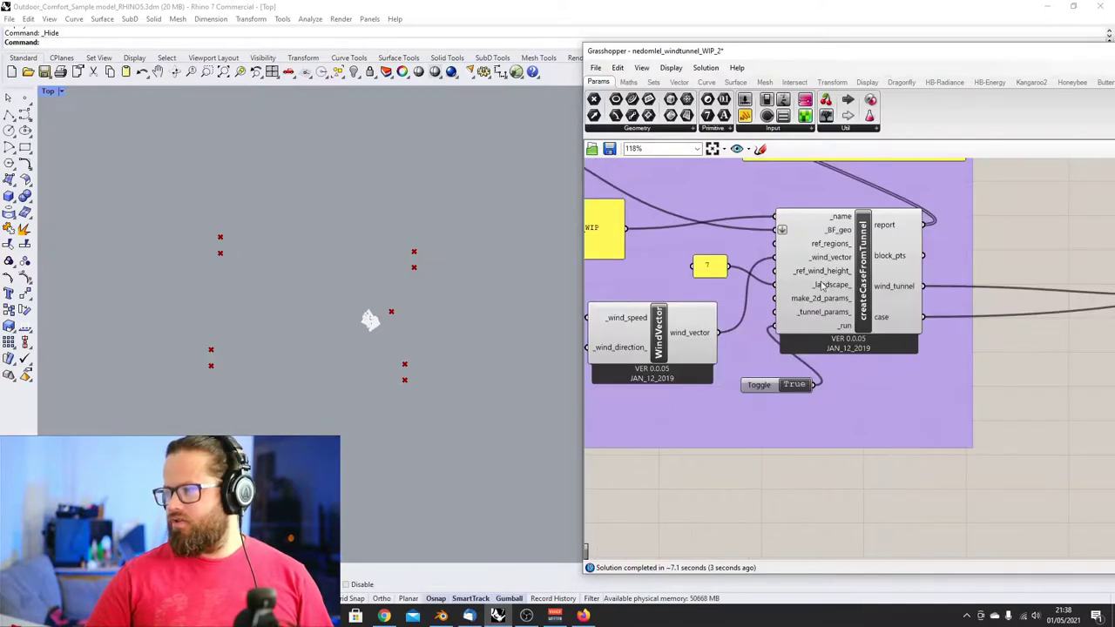
right_click(824, 291)
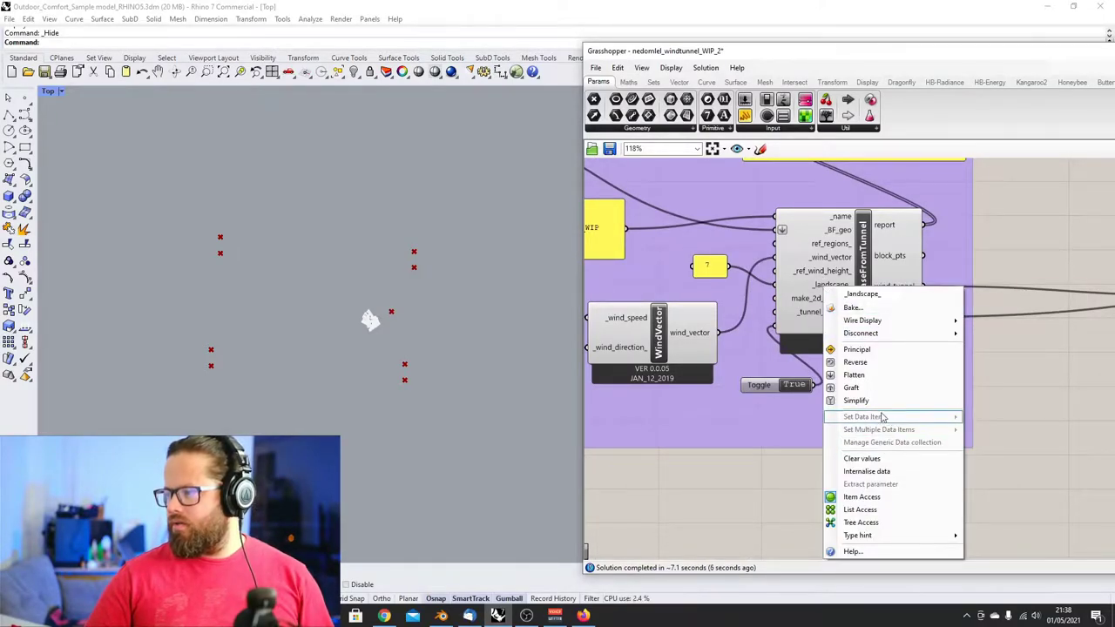
left_click(780, 511)
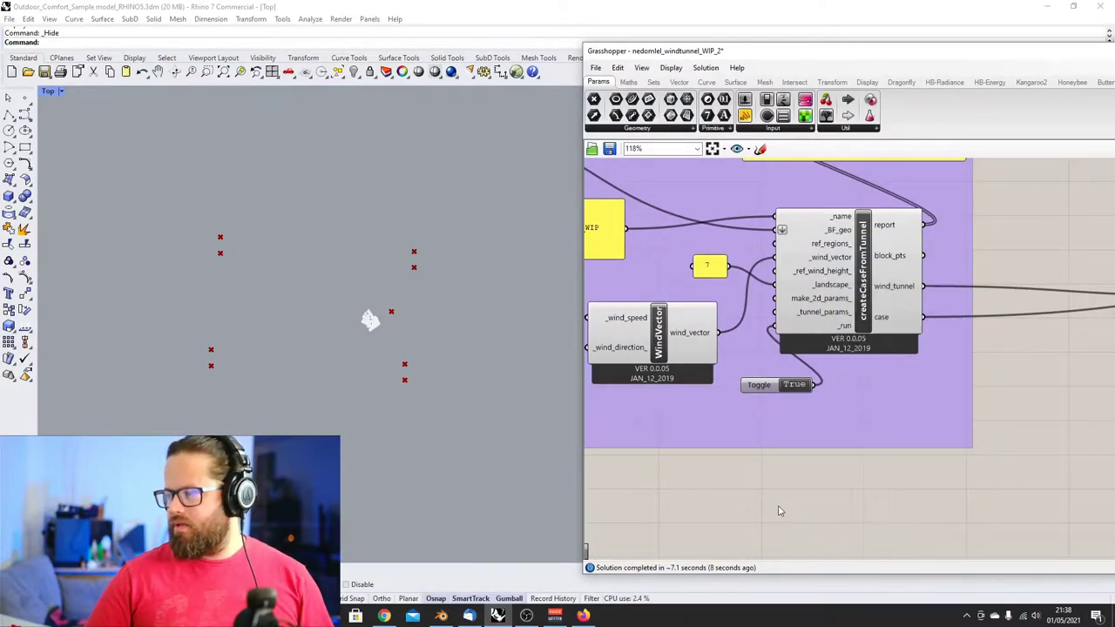
left_click(709, 270)
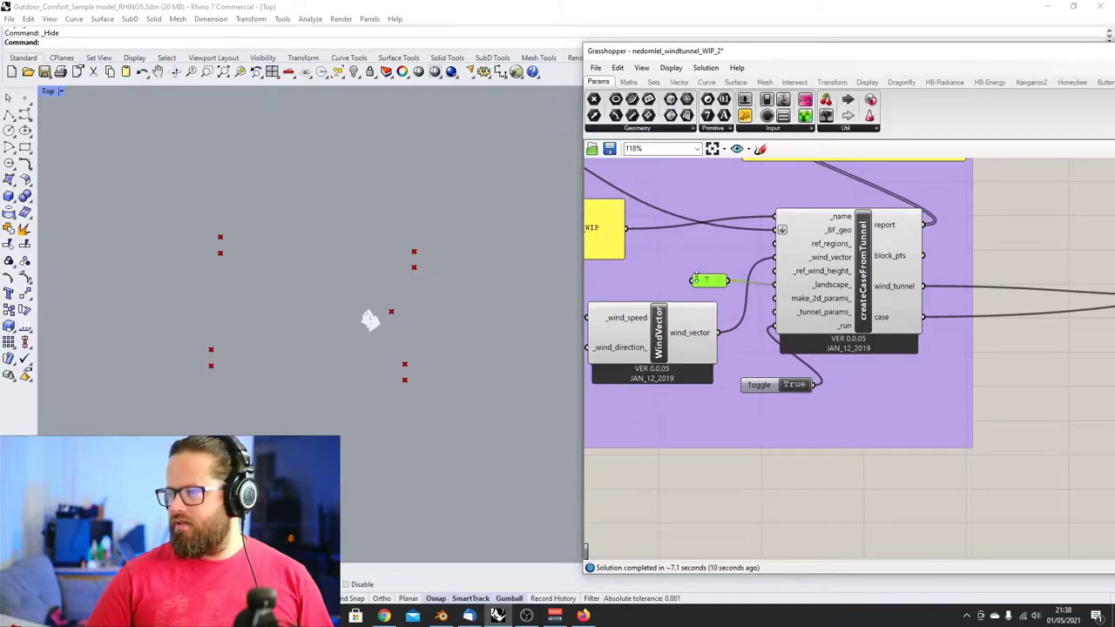
Set the toggle feeding the run_ input of blockMesh to True
scroll(688, 287, "down", 3)
scroll(669, 314, "down", 4)
scroll(851, 344, "up", 6)
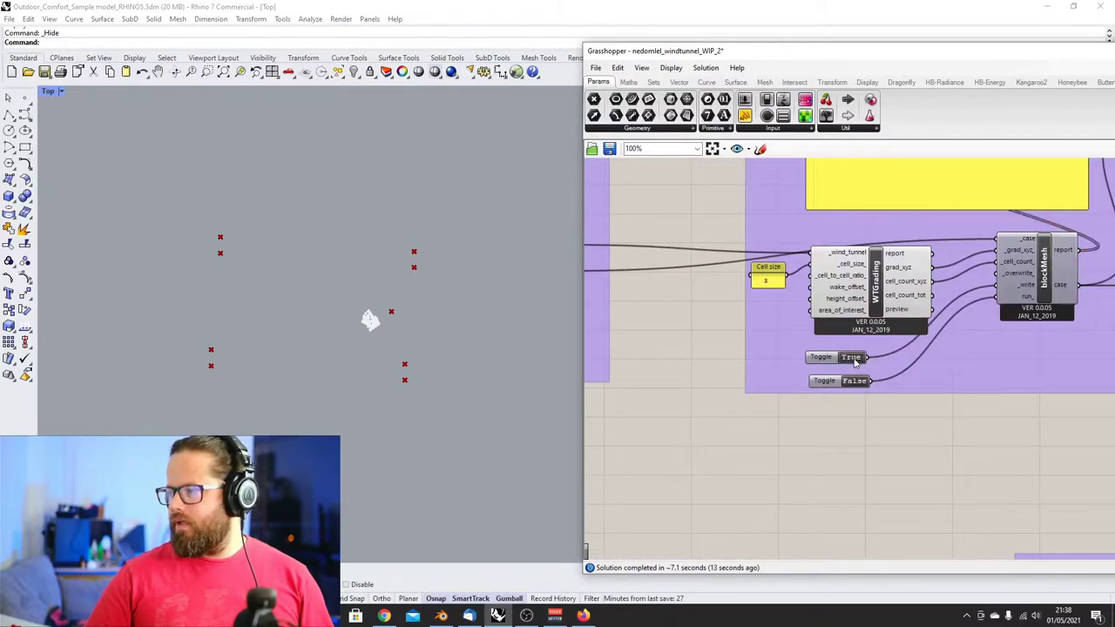
left_click(858, 382)
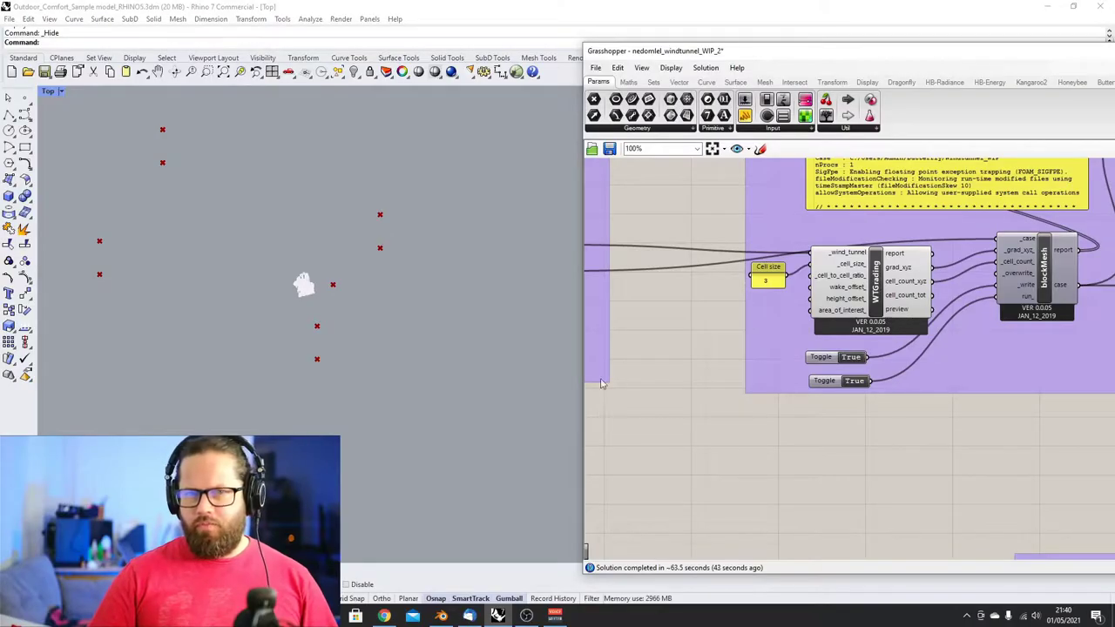
Set the toggle feeding the _write input of snappyHexMesh to True and move the OpenFOAM console window aside
scroll(603, 347, "down", 5)
scroll(772, 334, "up", 4)
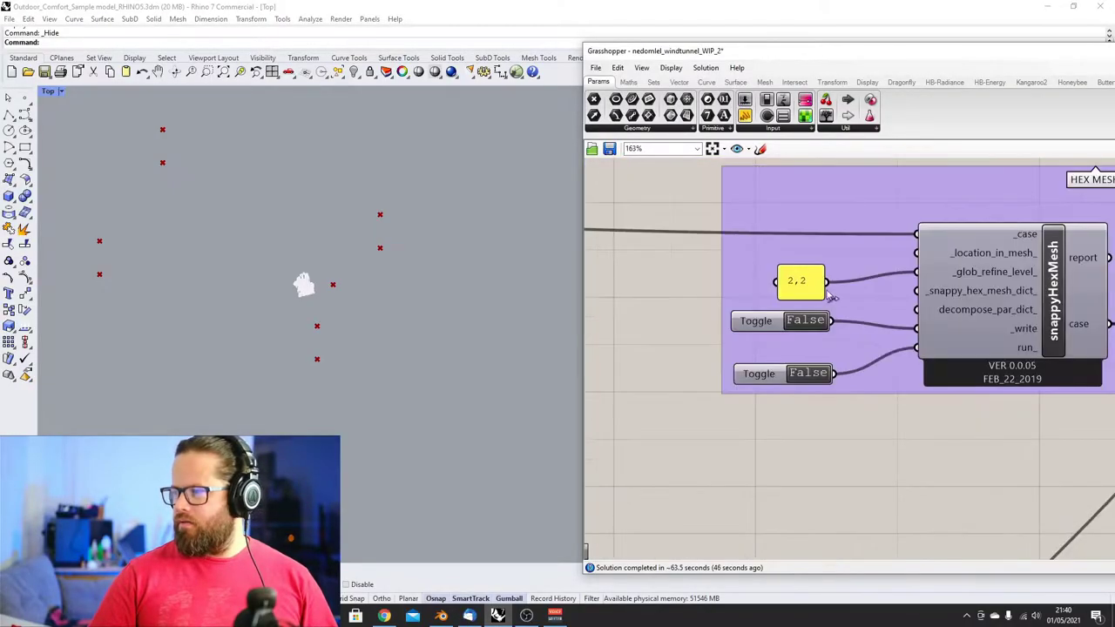
left_click(761, 375)
left_click(758, 324)
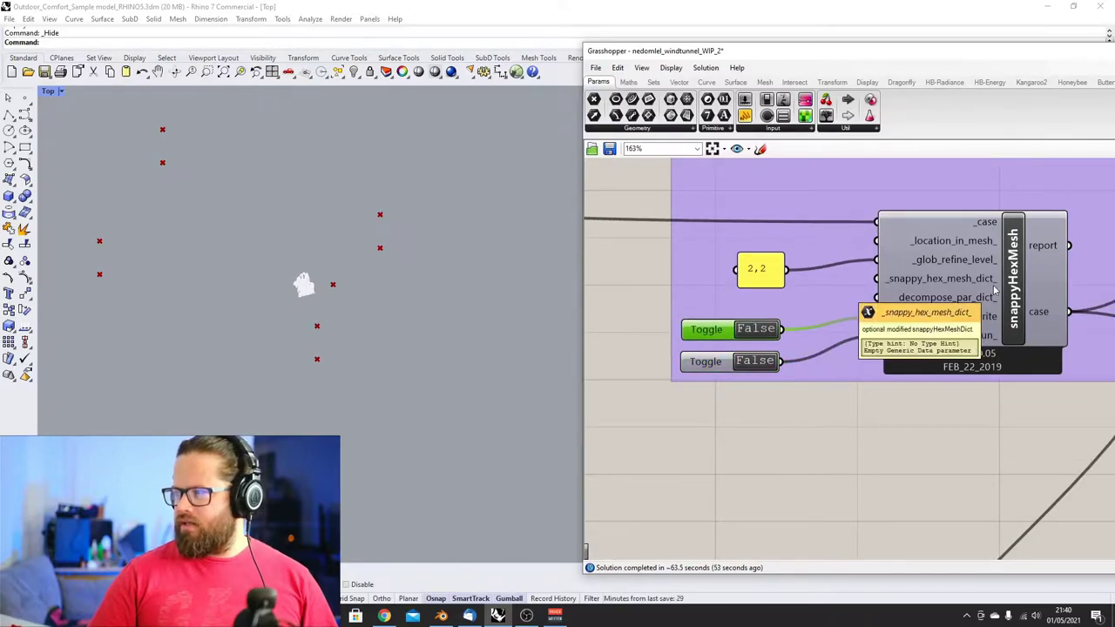
double_click(755, 329)
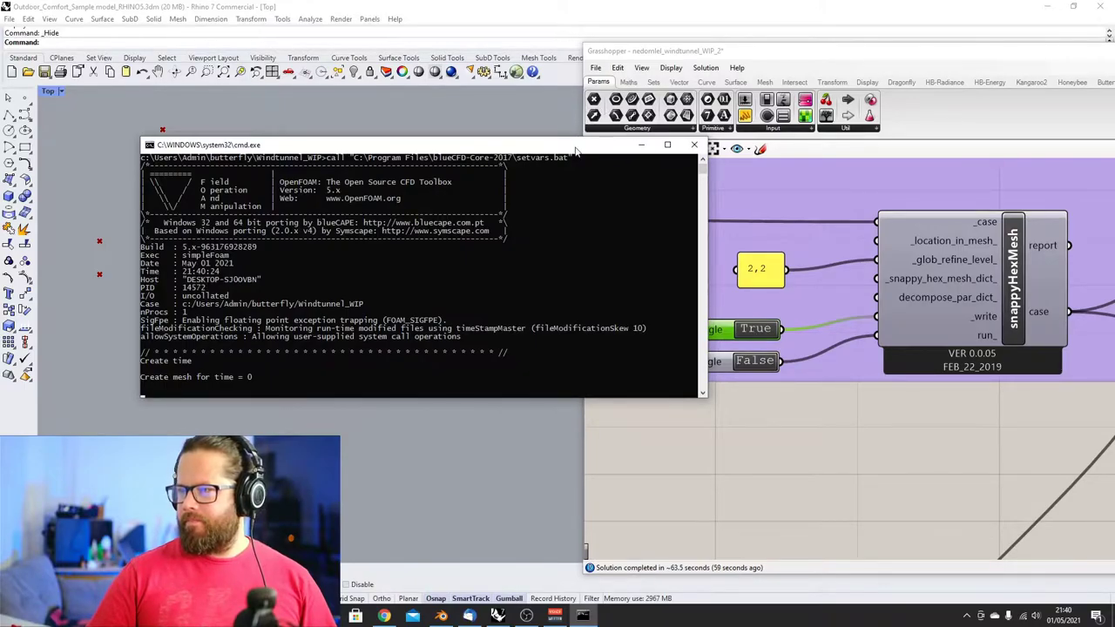
left_click_drag(575, 153, 508, 102)
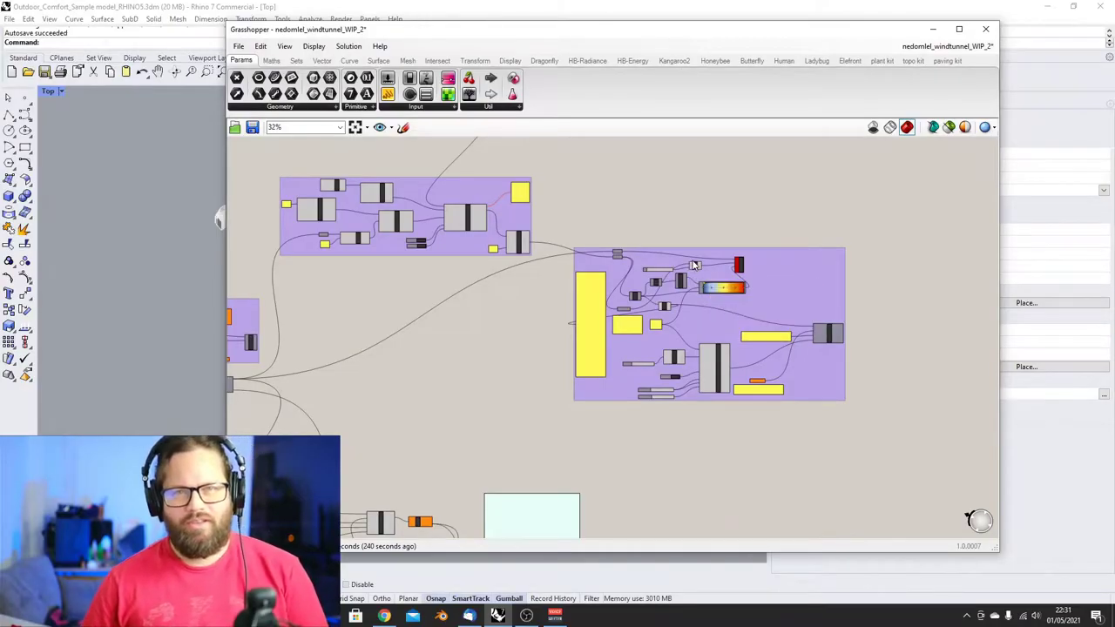
Review the Hex Mesh group, including the write and run toggles of snappyHexMesh and its link to the solution
scroll(618, 292, "down", 2)
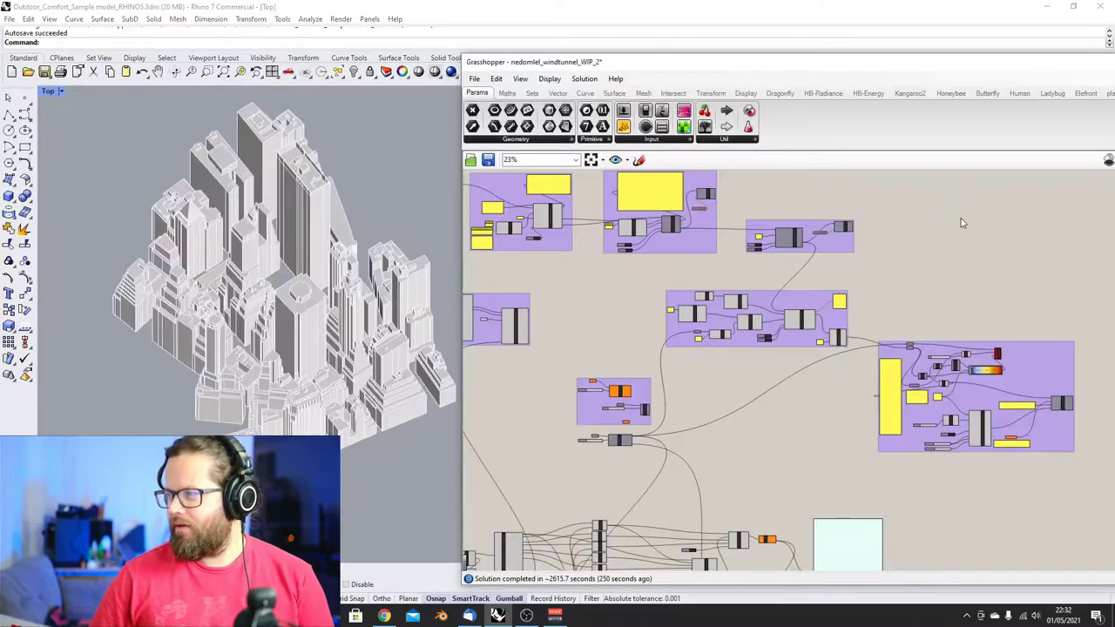
scroll(778, 238, "up", 4)
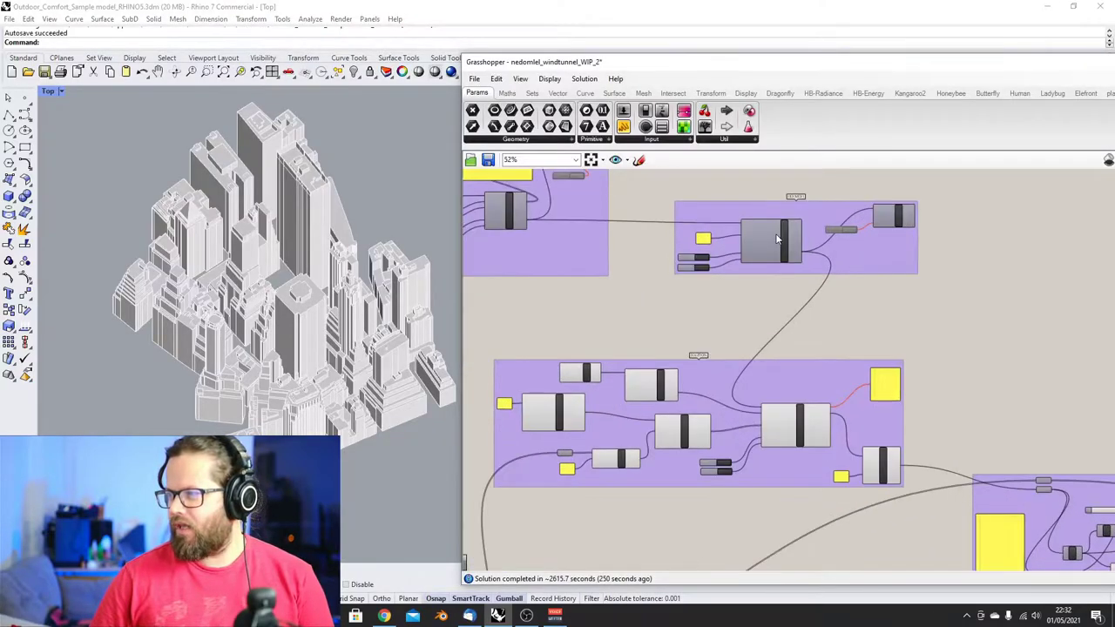
scroll(778, 239, "up", 3)
left_click_drag(570, 297, 576, 312)
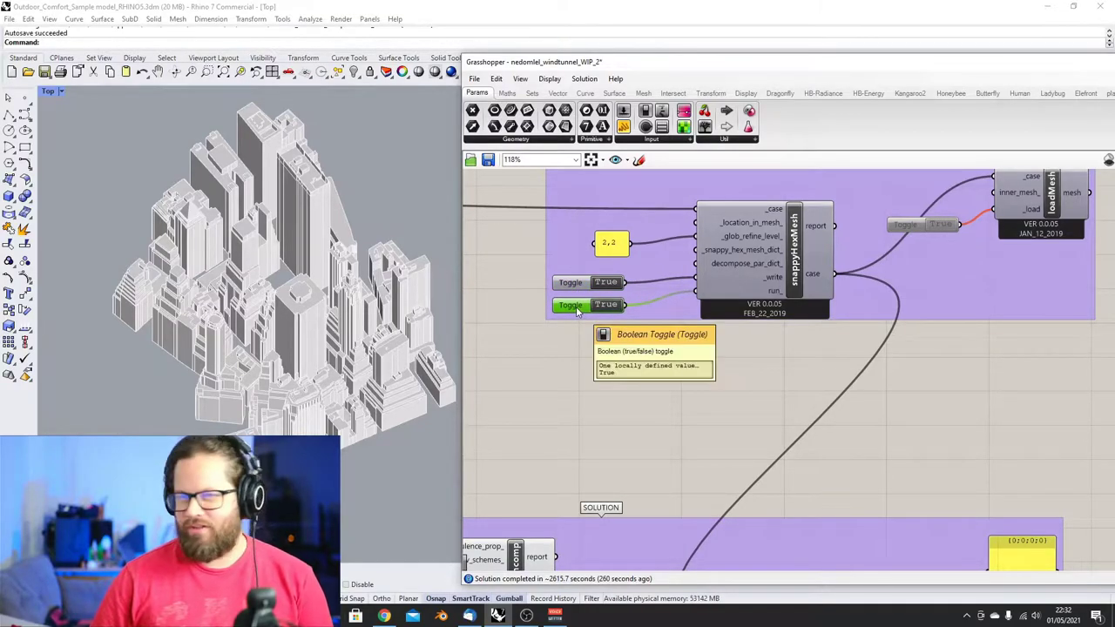
scroll(577, 311, "down", 3)
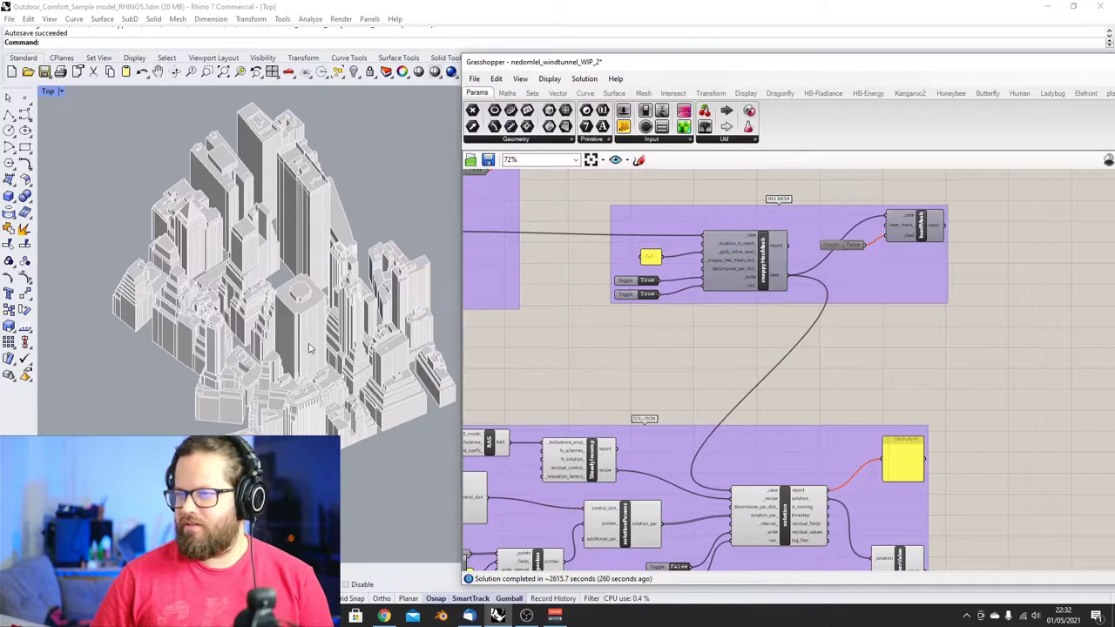
Inspect the city building model in the viewport from several angles and distances
scroll(302, 366, "up", 3)
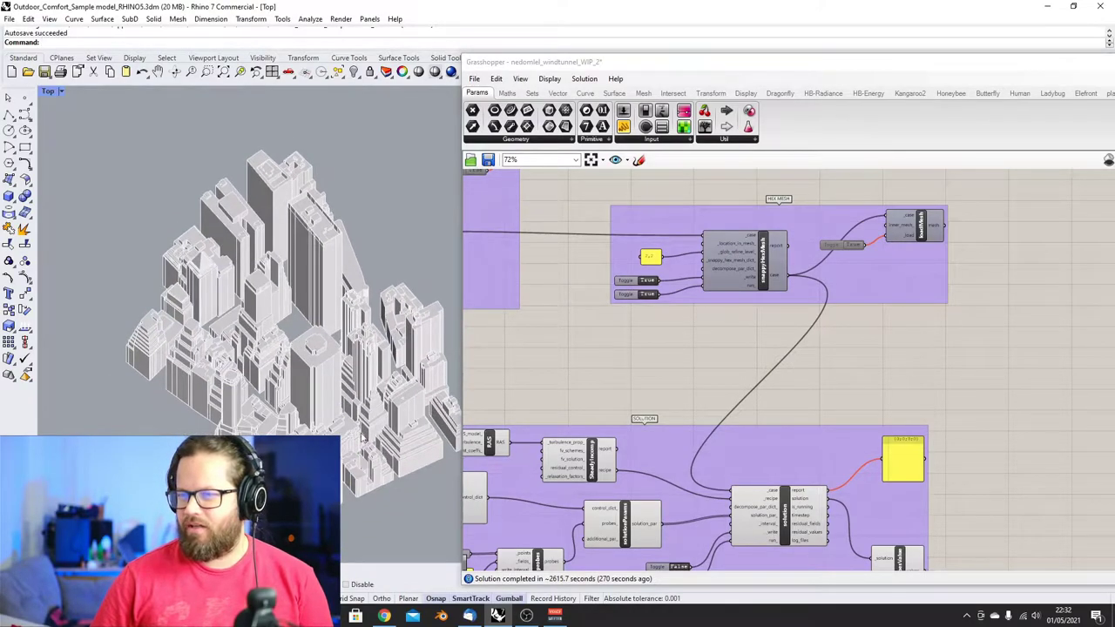
scroll(307, 308, "down", 4)
scroll(307, 308, "up", 10)
scroll(262, 289, "down", 9)
left_click(659, 314)
scroll(653, 327, "down", 2)
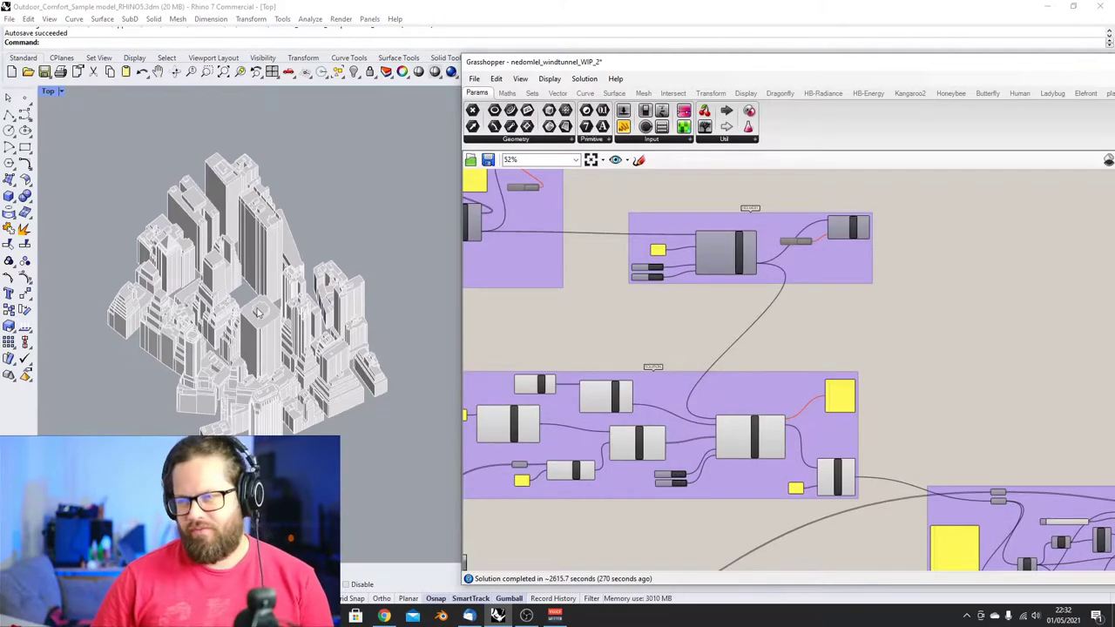
right_click_drag(276, 338, 260, 303)
scroll(266, 298, "down", 5)
scroll(269, 297, "up", 6)
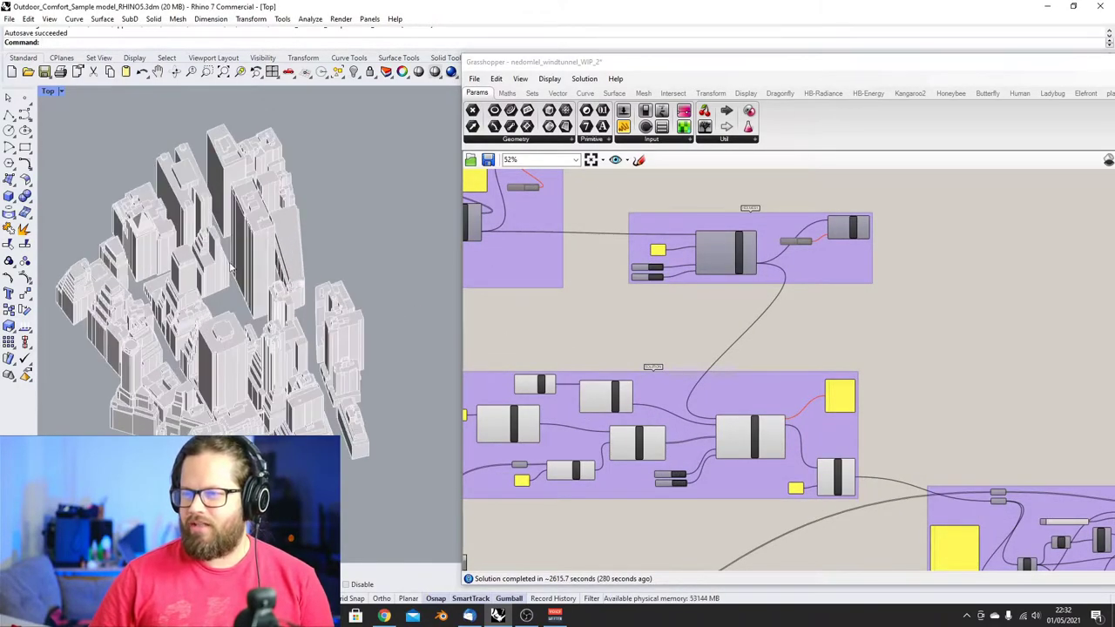
Set the Rhino viewport to the Top view and frame the city blocks
left_click(50, 92)
mouse_move(107, 381)
left_click(234, 399)
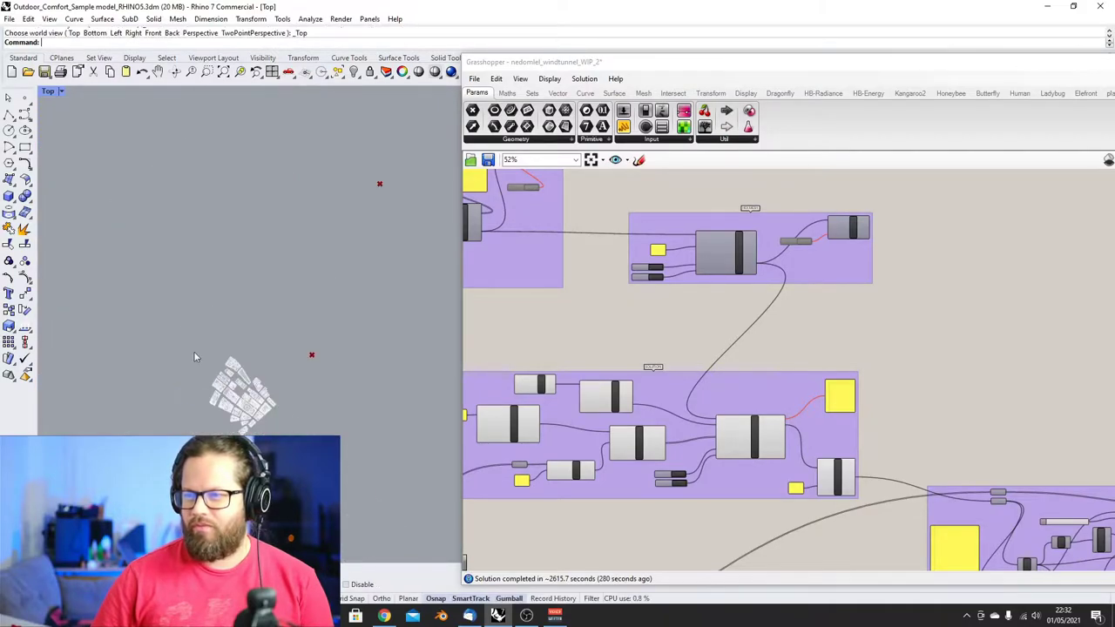
scroll(165, 245, "up", 2)
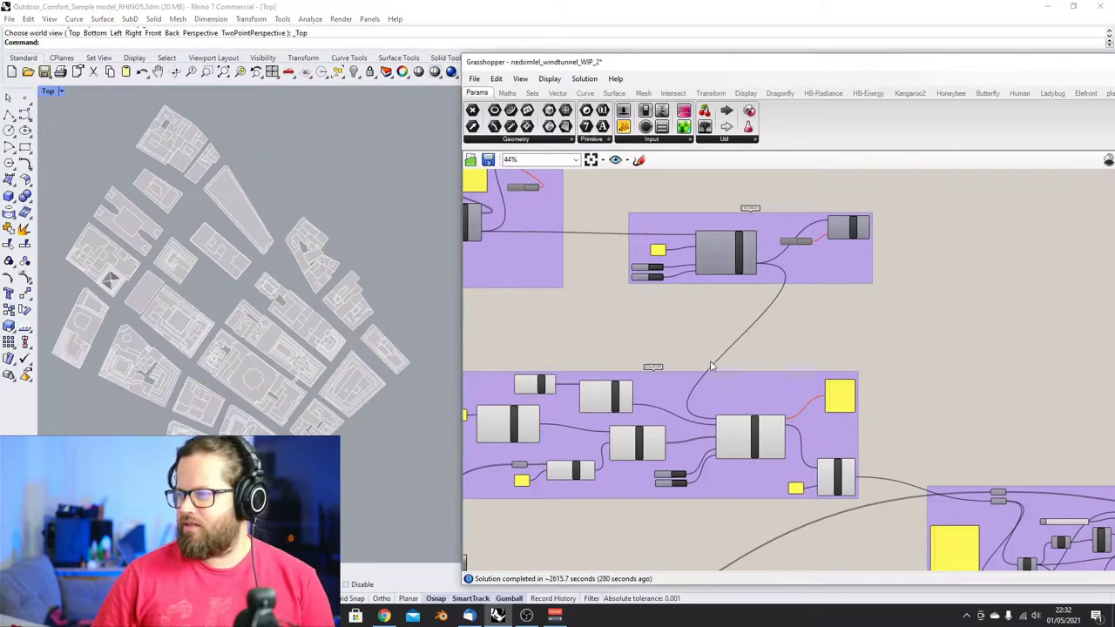
Examine the solution component's inputs and toggles, the probes setup, and the Points group and ground grid that supply the test points
scroll(697, 442, "down", 1)
scroll(697, 442, "up", 5)
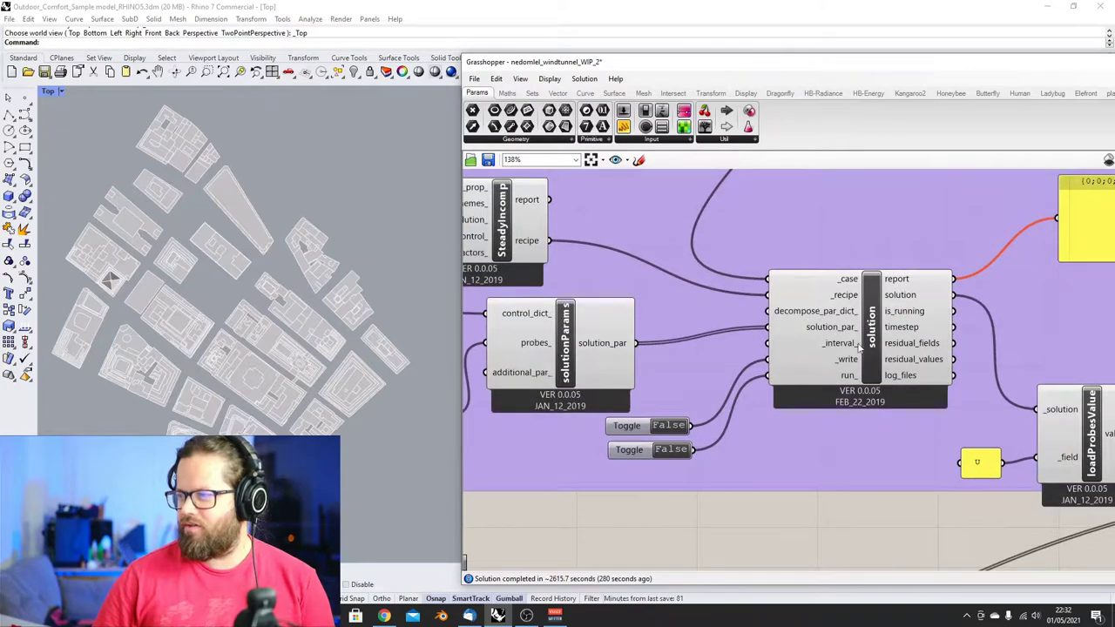
scroll(777, 350, "down", 4)
scroll(550, 478, "up", 4)
scroll(701, 392, "down", 1)
scroll(697, 405, "down", 2)
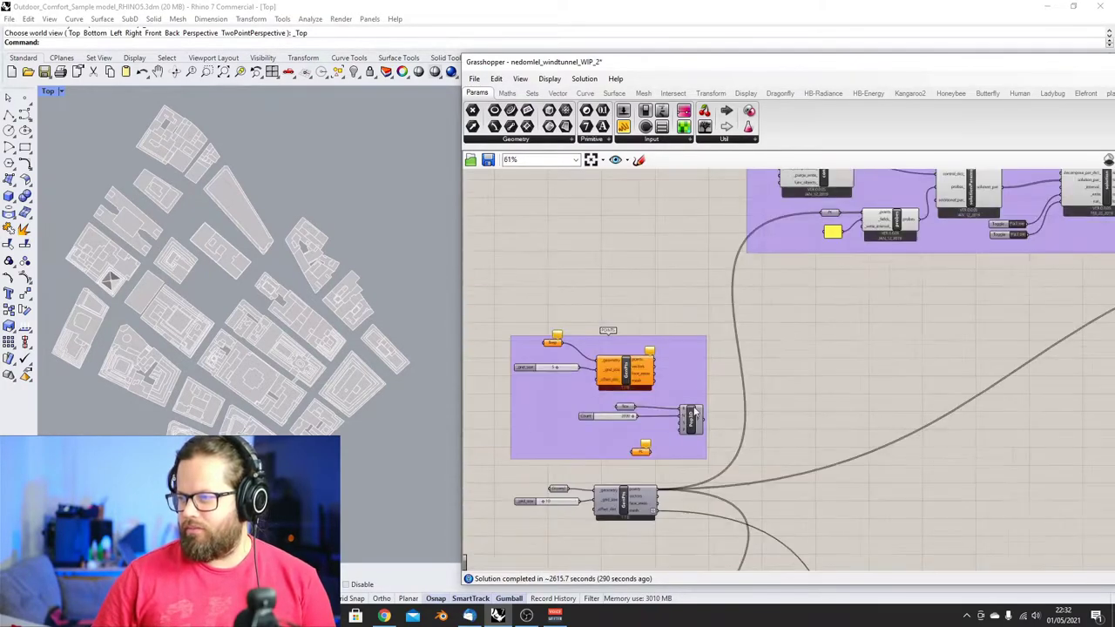
scroll(688, 409, "up", 3)
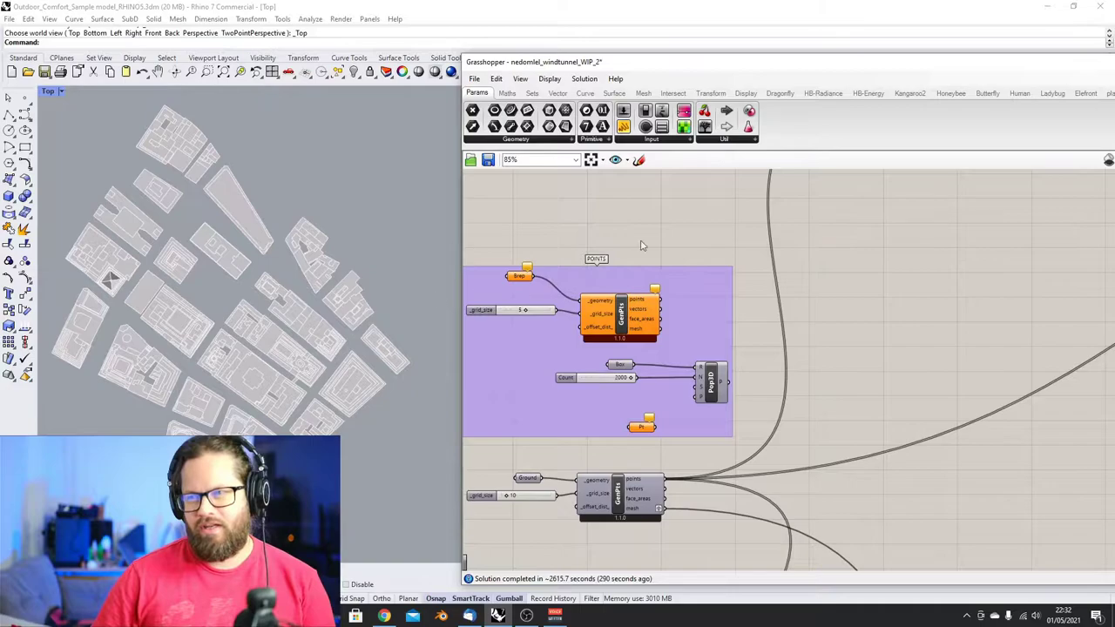
scroll(761, 250, "down", 5)
right_click_drag(762, 250, 654, 308)
scroll(814, 253, "up", 5)
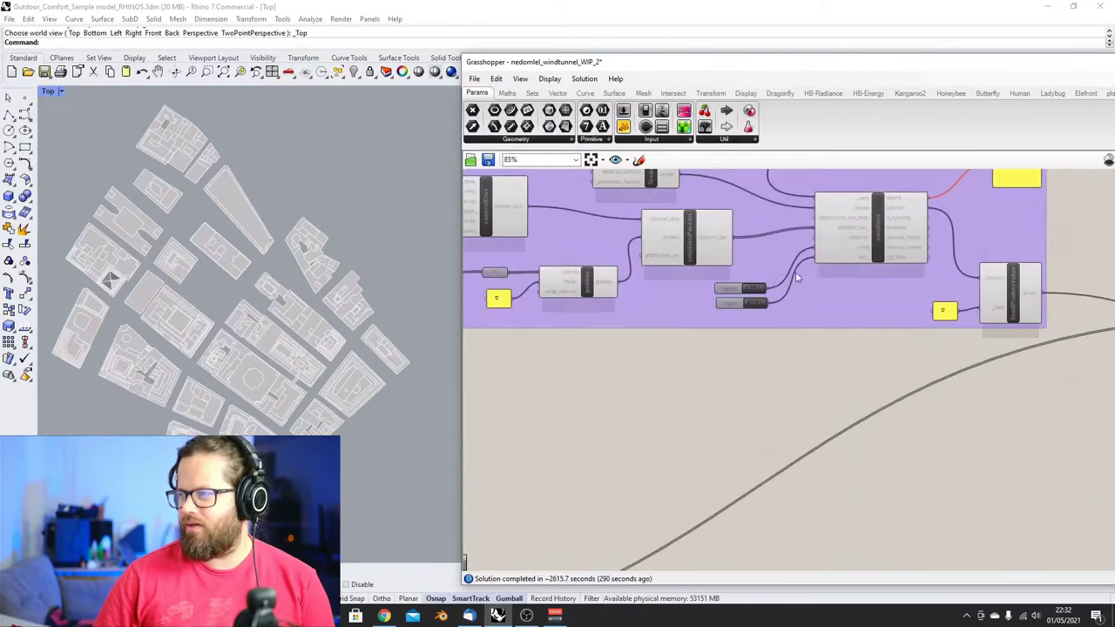
scroll(803, 272, "up", 3)
scroll(732, 296, "down", 6)
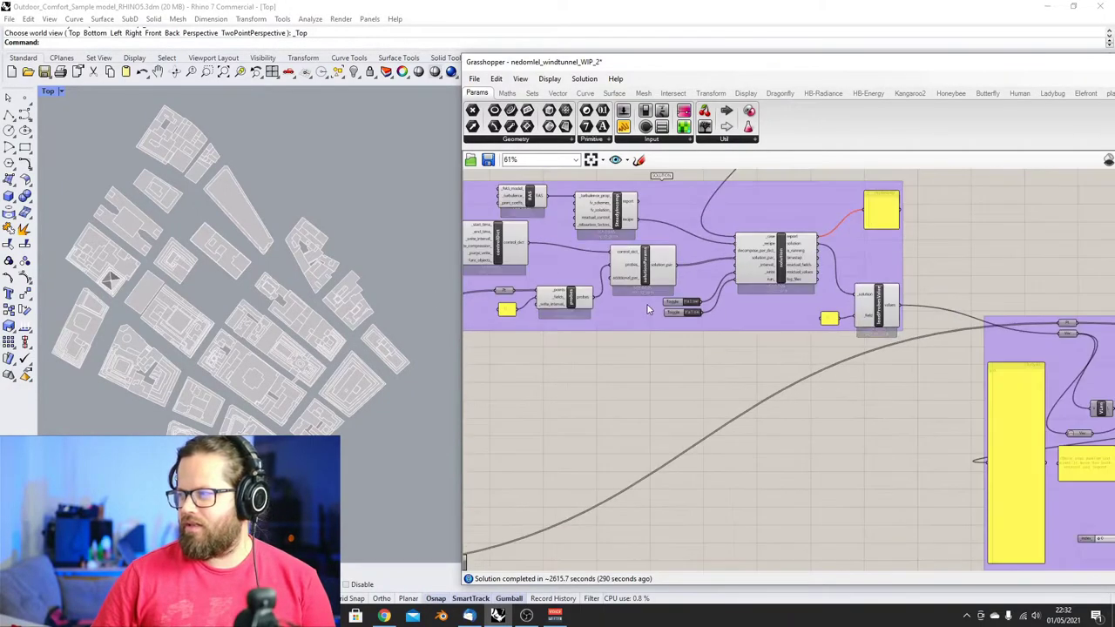
scroll(647, 304, "up", 3)
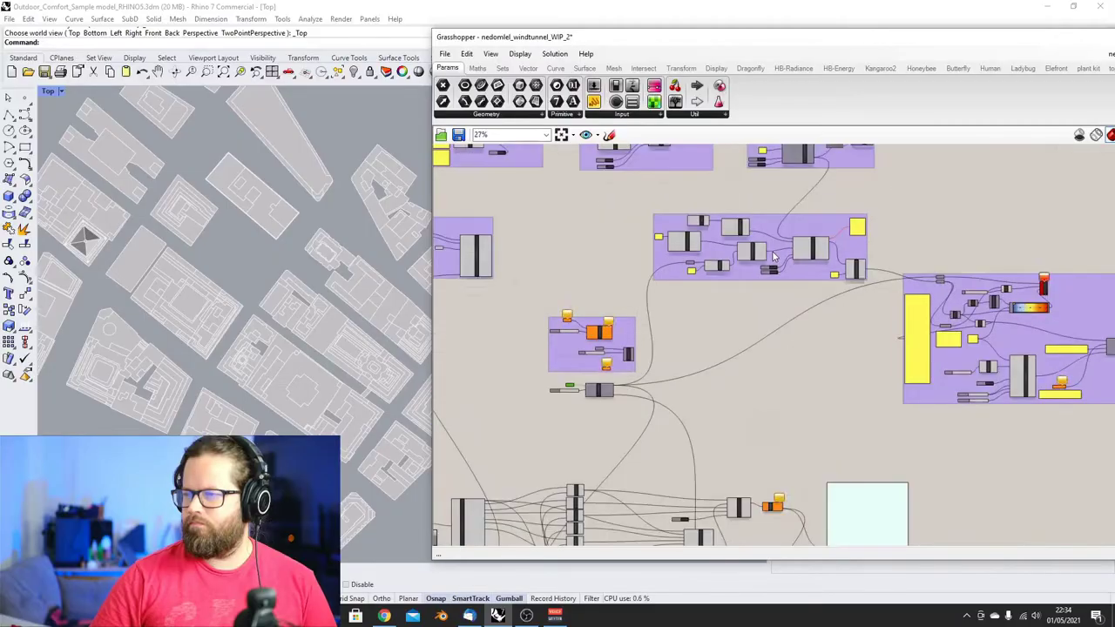
scroll(513, 349, "down", 3)
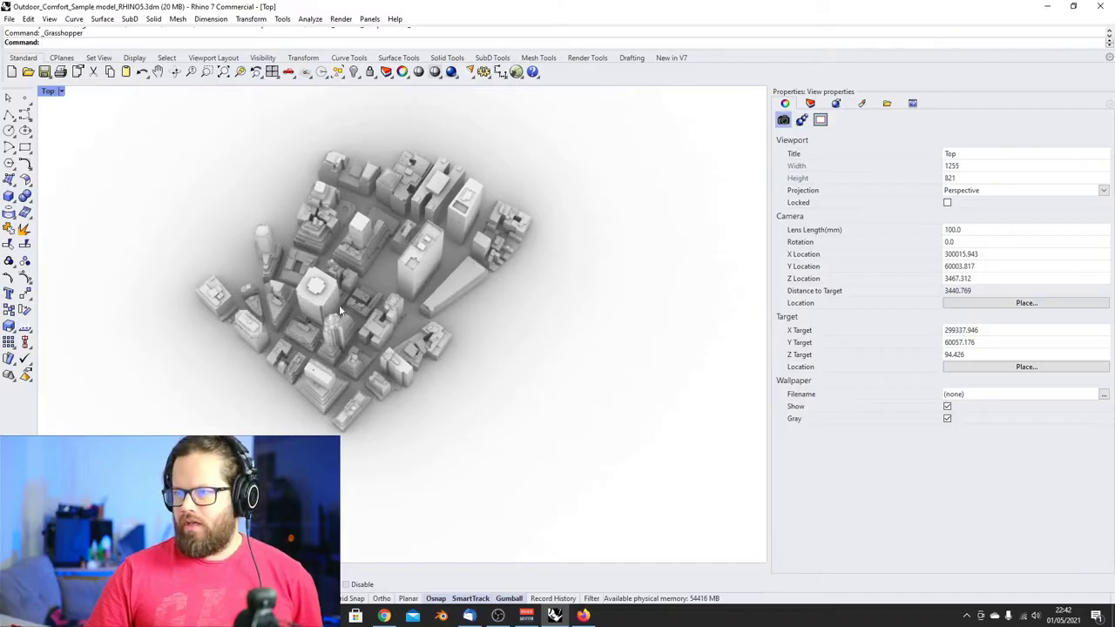
Switch the viewport display to Shaded mode, then select all the city buildings and hide them
scroll(339, 305, "up", 5)
scroll(339, 305, "down", 5)
mouse_move(384, 261)
right_mouse_down()
mouse_move(386, 162)
mouse_move(370, 270)
right_mouse_up()
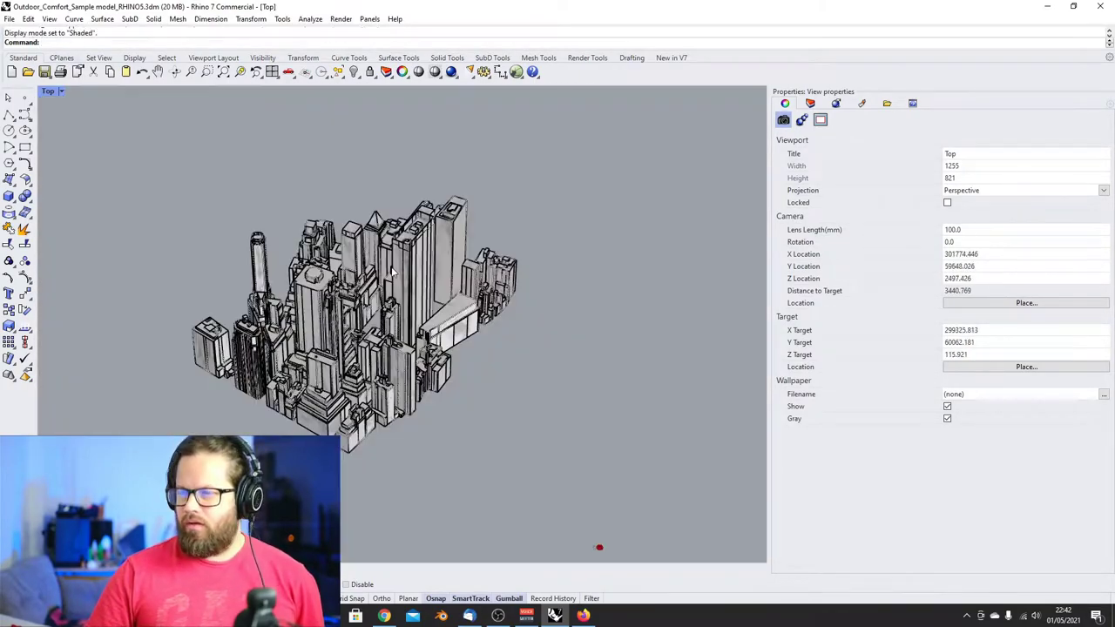
scroll(355, 260, "down", 5)
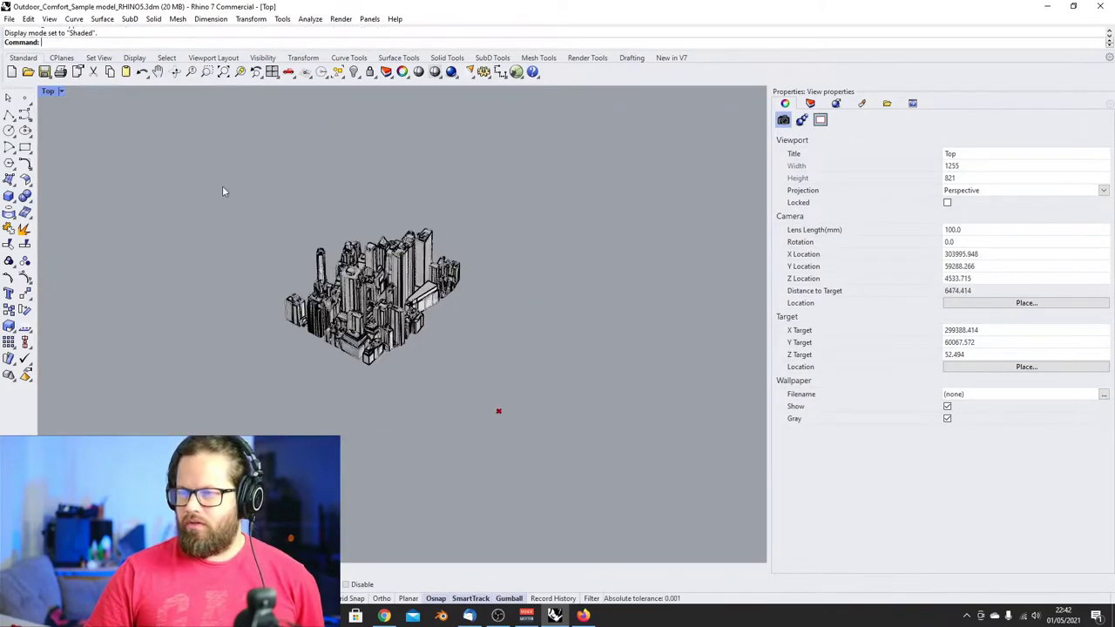
left_click_drag(223, 188, 571, 405)
left_click(354, 72)
Draw a rectangular surface as a ground plane beside the city model using three points
scroll(427, 353, "up", 5)
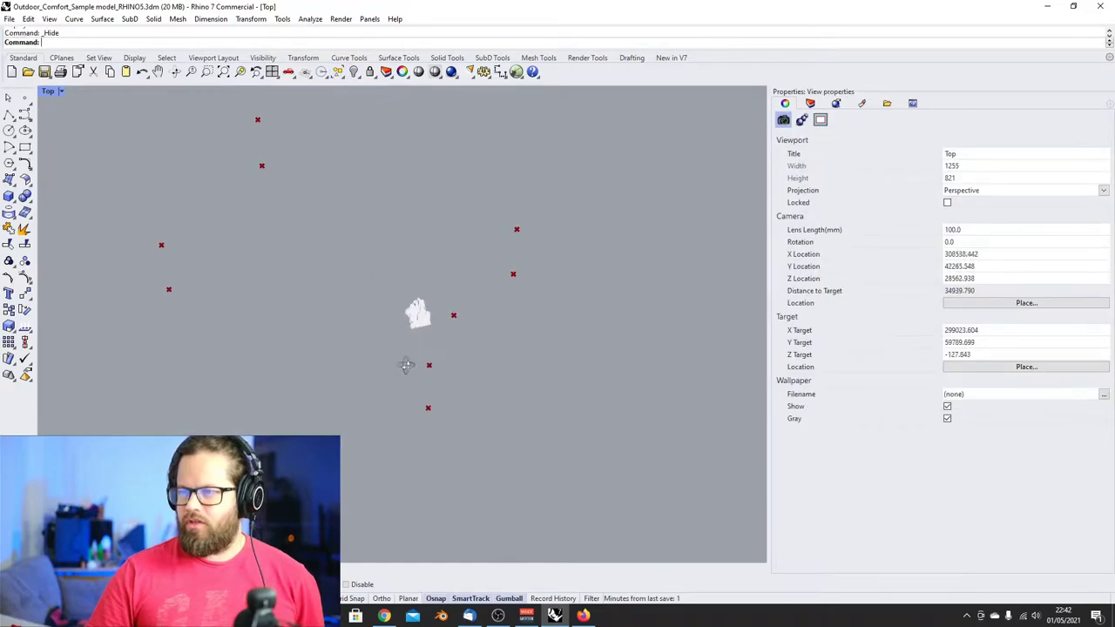
key("Escape")
left_click(8, 180)
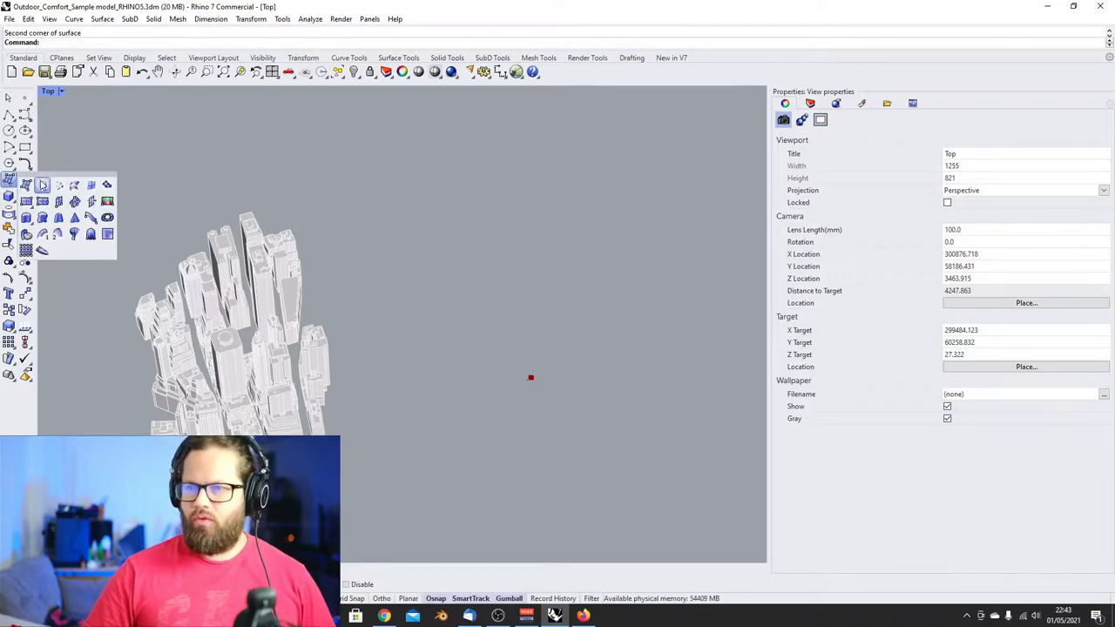
left_click(76, 202)
left_click(357, 276)
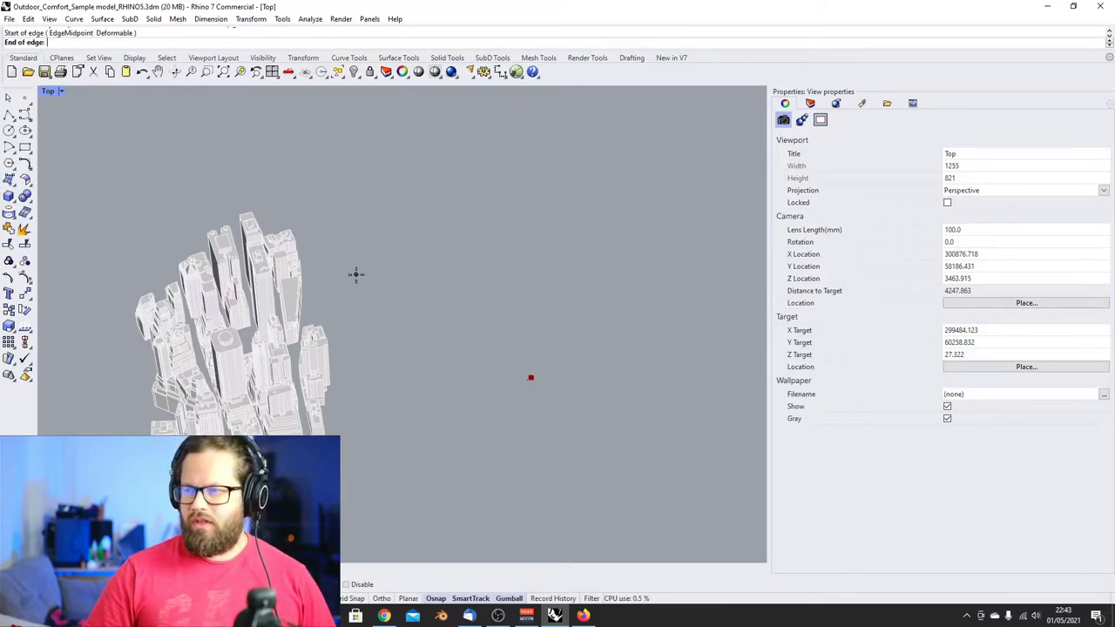
left_click(385, 359)
left_click(525, 320)
scroll(464, 283, "down", 6)
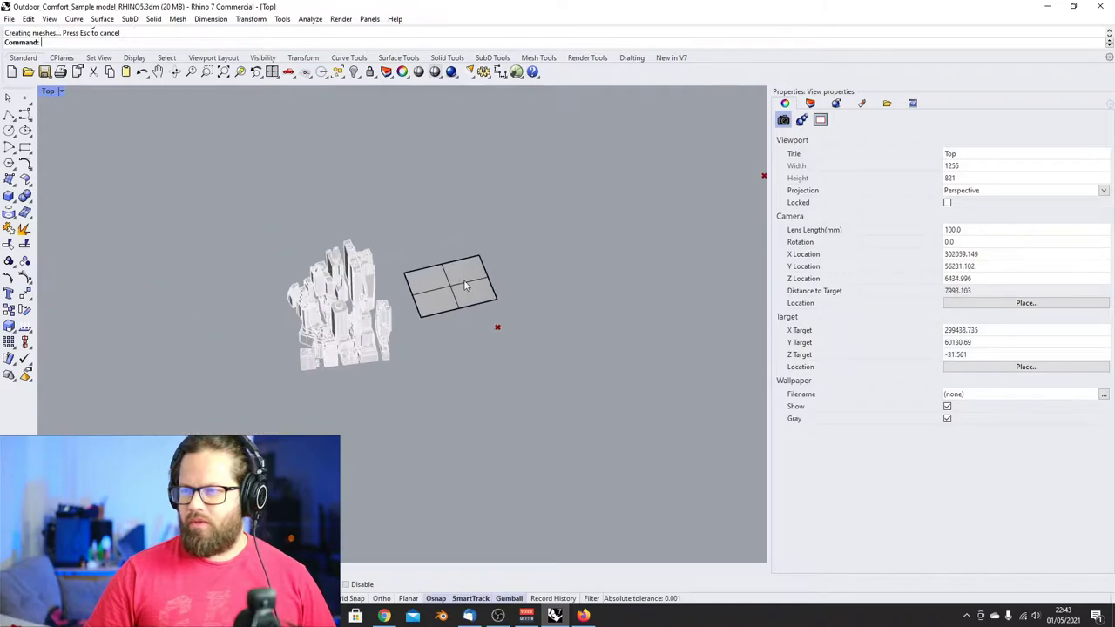
Draw three tall box buildings close together near the middle of the ground plane
scroll(465, 288, "up", 10)
left_click(25, 196)
scroll(445, 303, "up", 3)
left_click(403, 209)
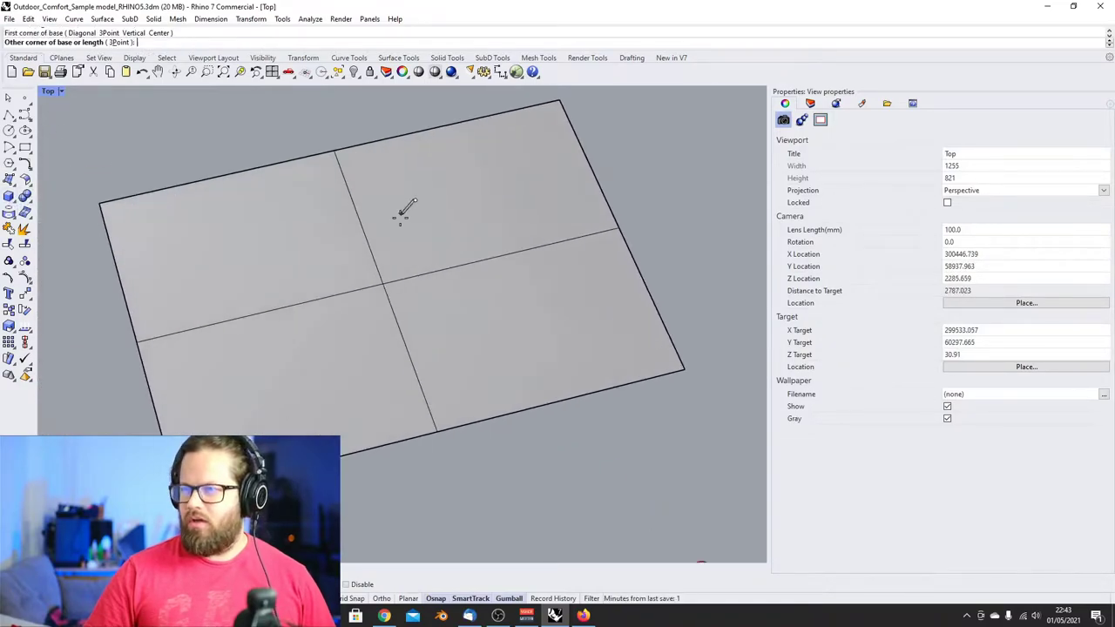
left_click(427, 233)
left_click(426, 182)
right_click(392, 226)
left_click(386, 233)
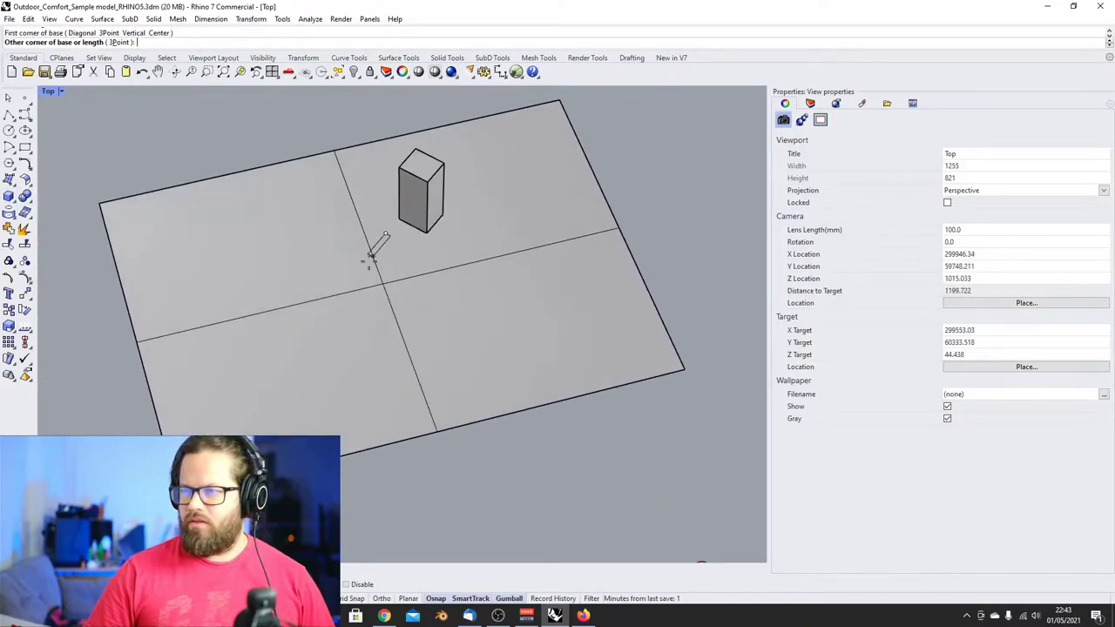
key("Escape")
scroll(348, 172, "down", 5)
scroll(366, 323, "up", 5)
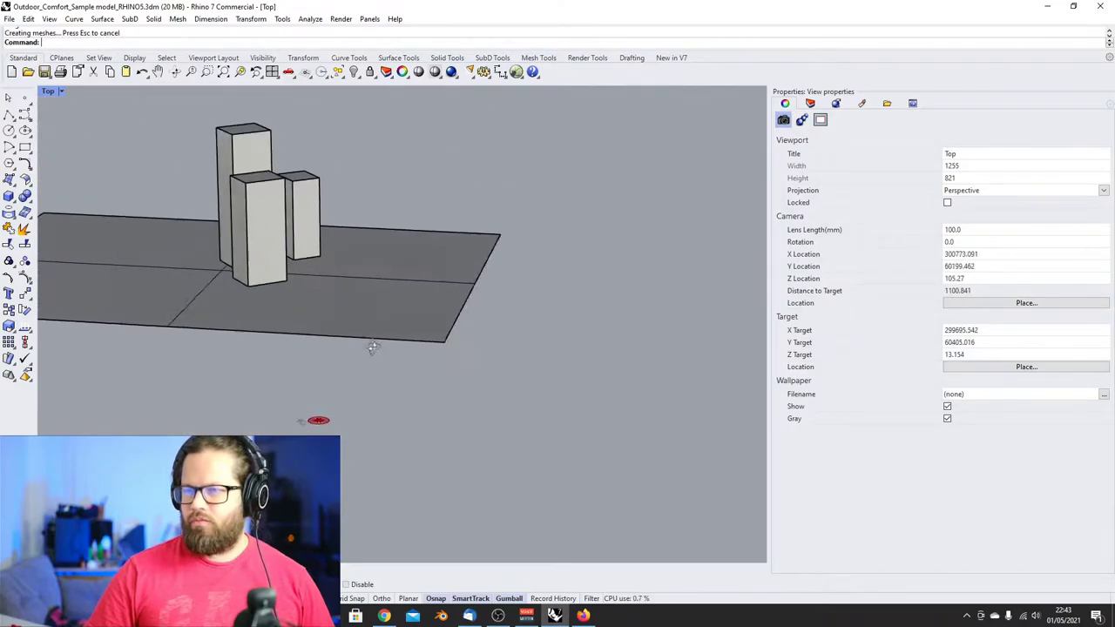
Delete the spare GenPts component with its geometry parameter and grid size slider from the Points group
left_click(268, 325)
key("Escape")
scroll(392, 306, "down", 8)
left_click_drag(563, 231, 755, 317)
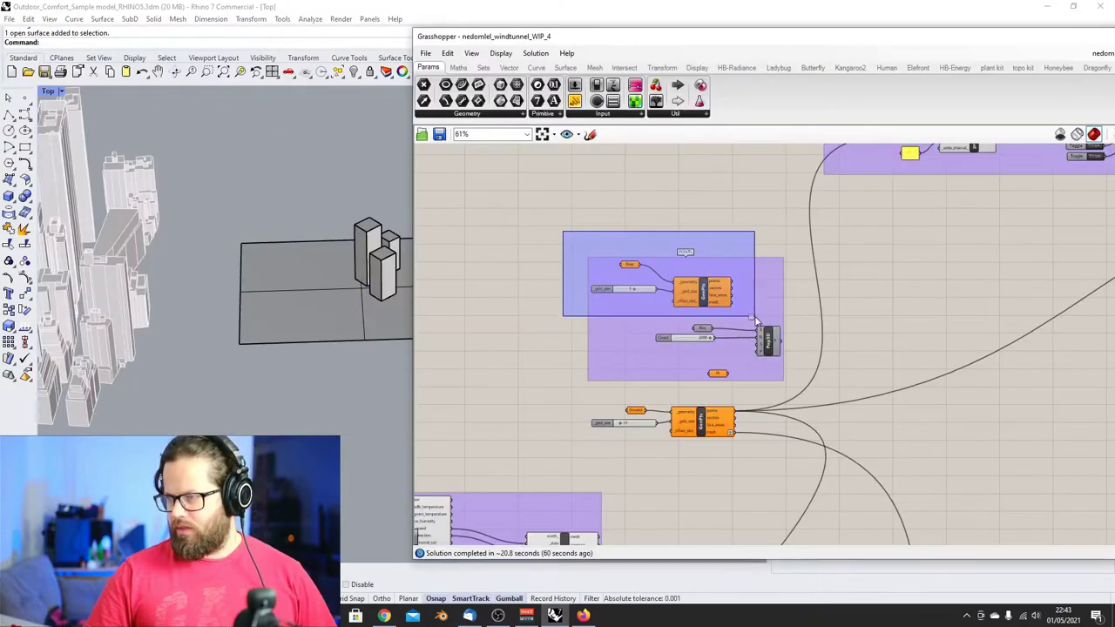
scroll(697, 287, "down", 5)
Examine the weather data section with the EPW map toggle, weather URL panel, ImportEPW components and WindRose
scroll(571, 318, "up", 6)
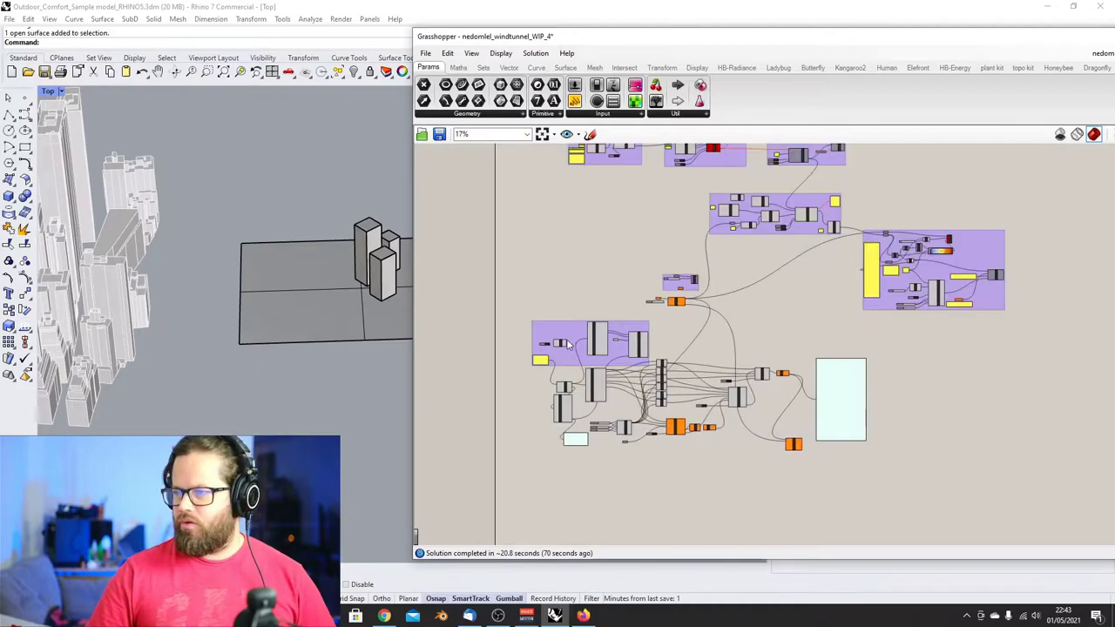
scroll(571, 318, "down", 4)
scroll(558, 305, "up", 3)
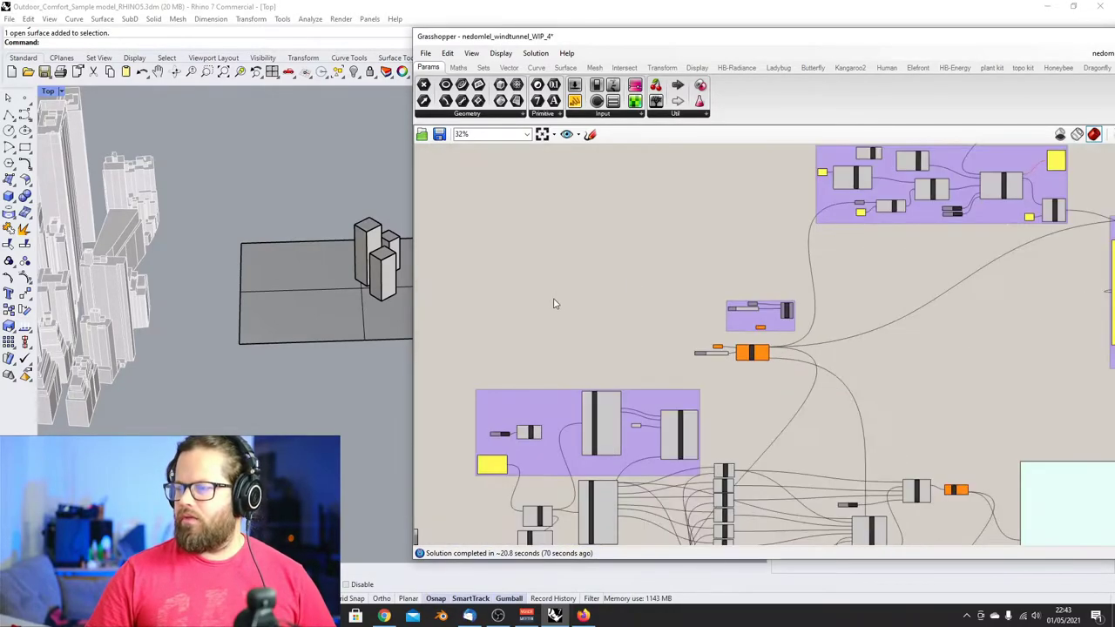
scroll(554, 304, "down", 4)
scroll(585, 305, "up", 5)
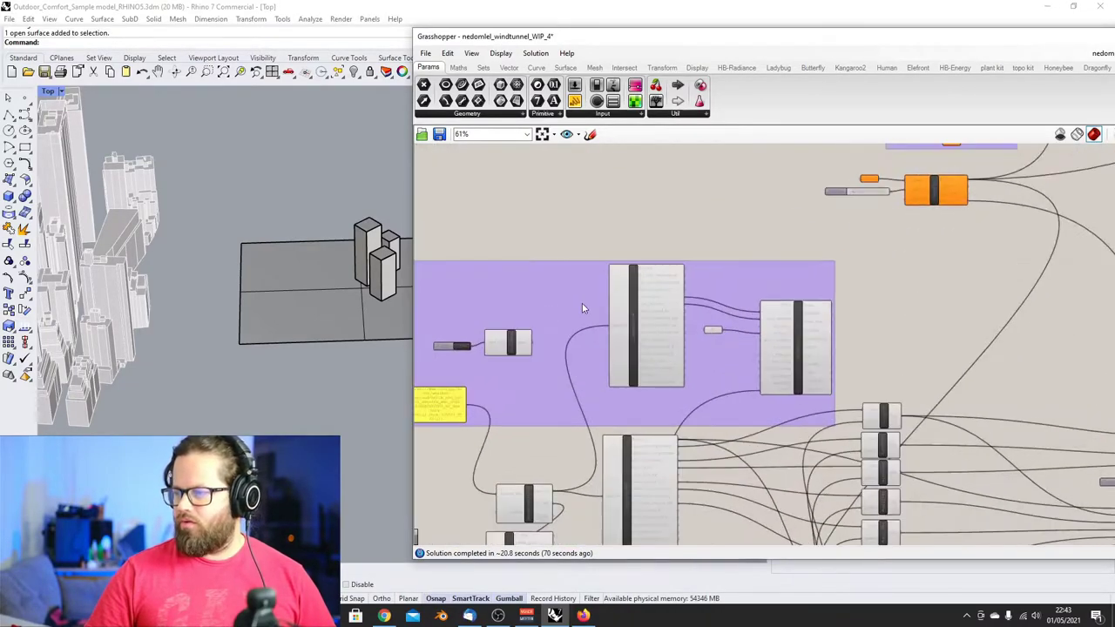
scroll(691, 390, "down", 3)
scroll(509, 314, "up", 4)
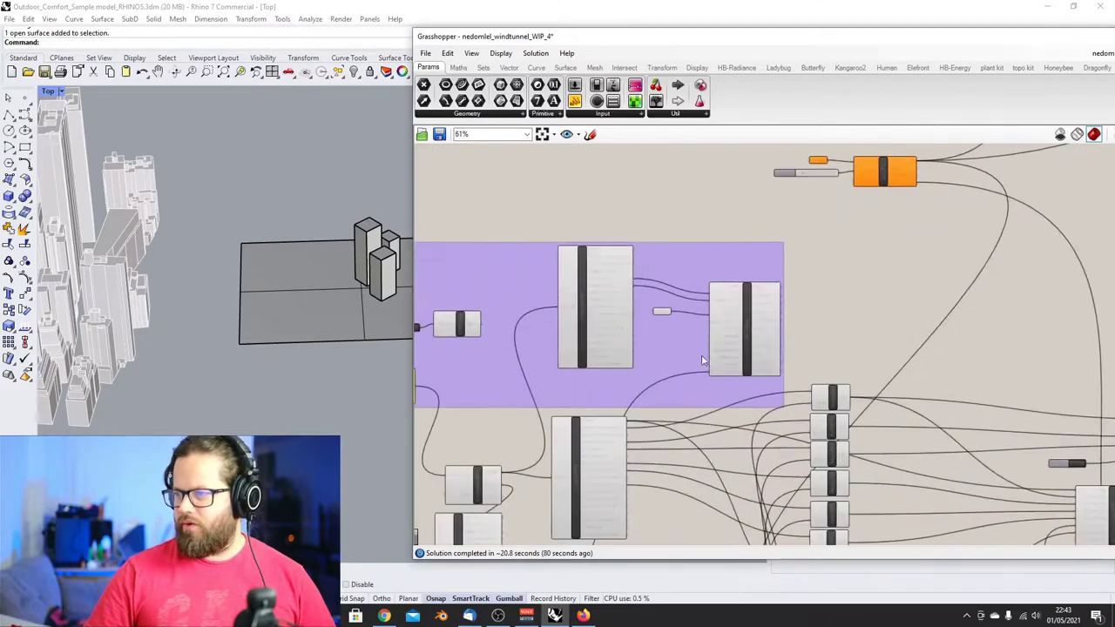
scroll(514, 336, "down", 3)
scroll(548, 413, "up", 4)
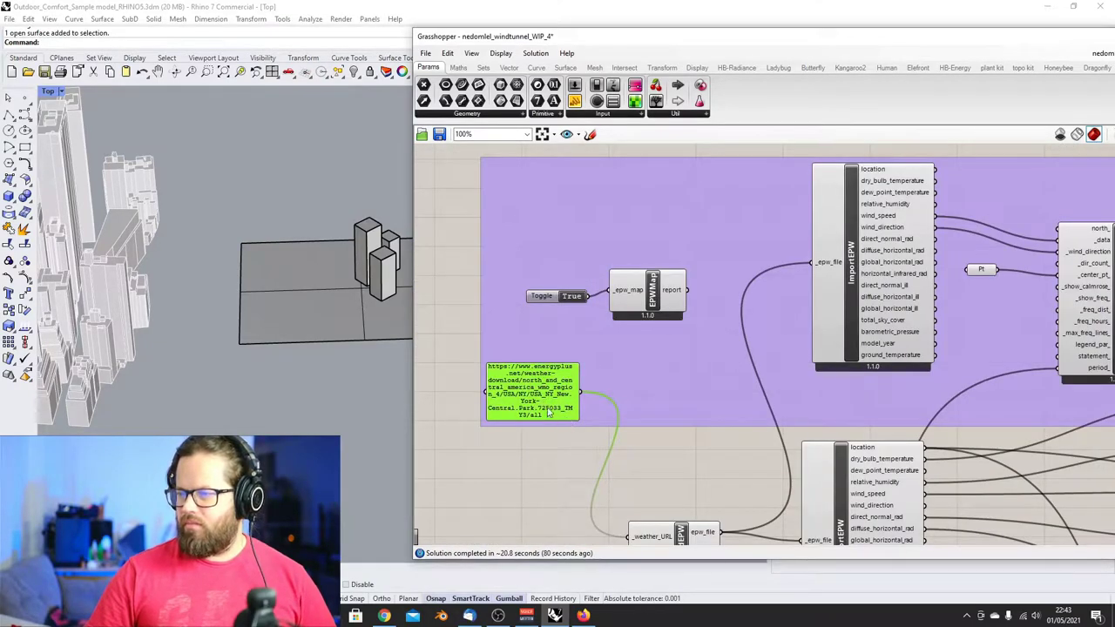
scroll(523, 383, "down", 3)
scroll(548, 357, "up", 4)
scroll(492, 296, "down", 4)
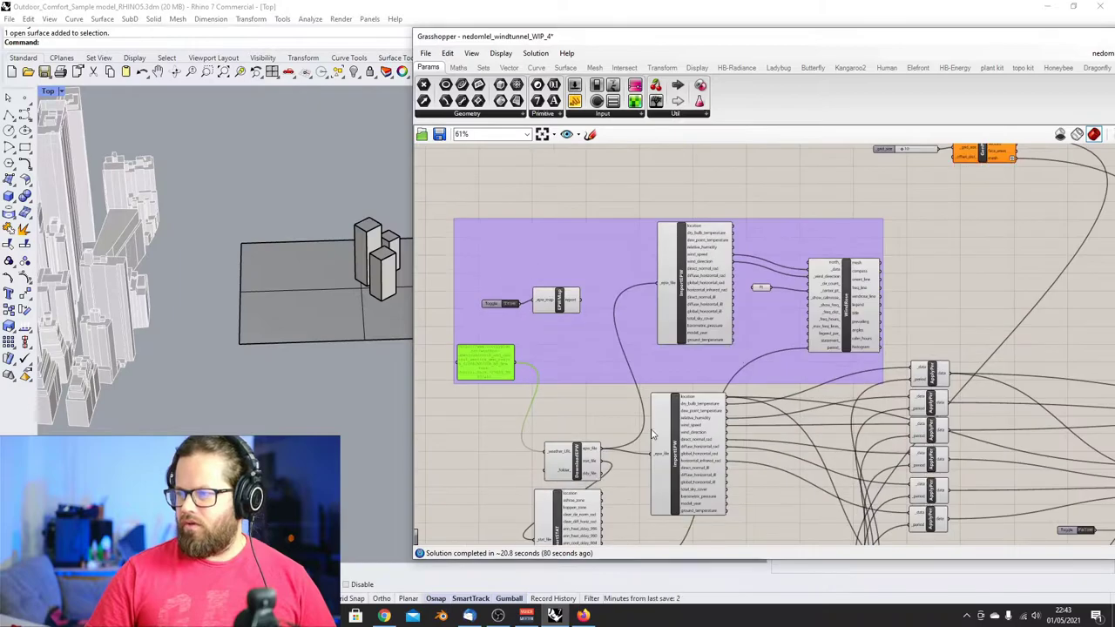
Rewire WindRose's data and wind direction to the main ImportEPW's wind speed and wind direction, and delete the duplicate ImportEPW
left_click(685, 287)
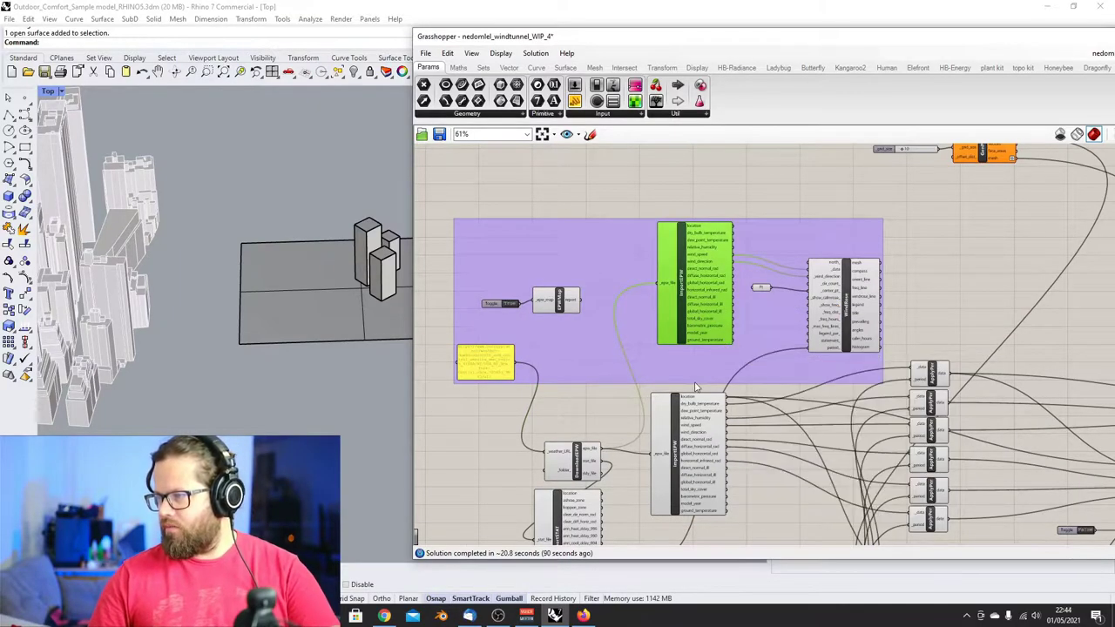
scroll(771, 333, "up", 4)
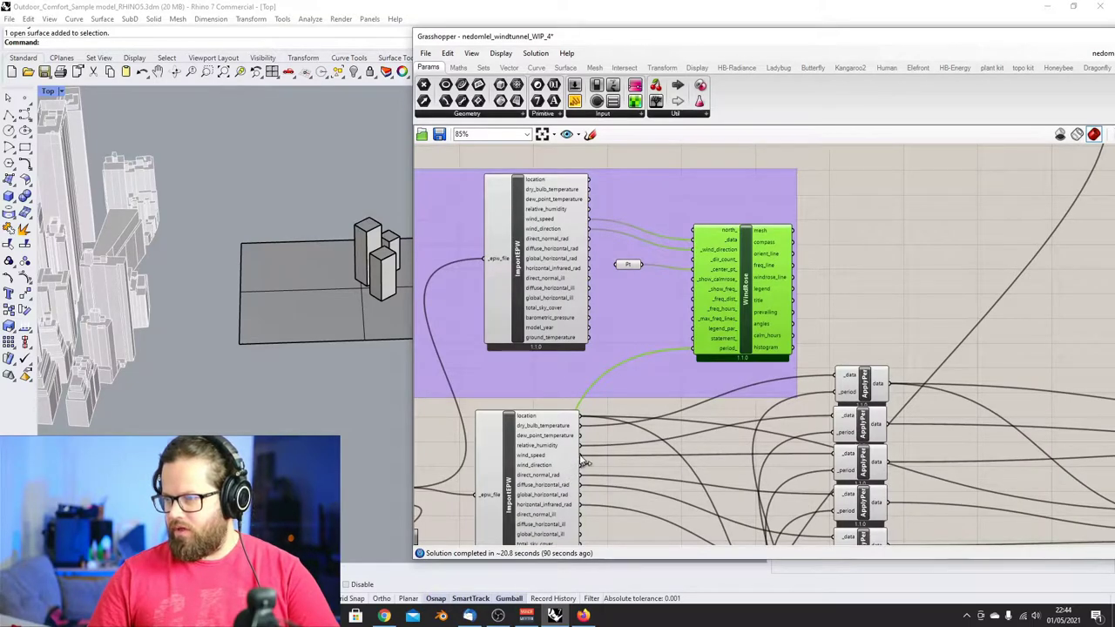
left_click_drag(673, 288, 701, 257)
left_click(576, 248)
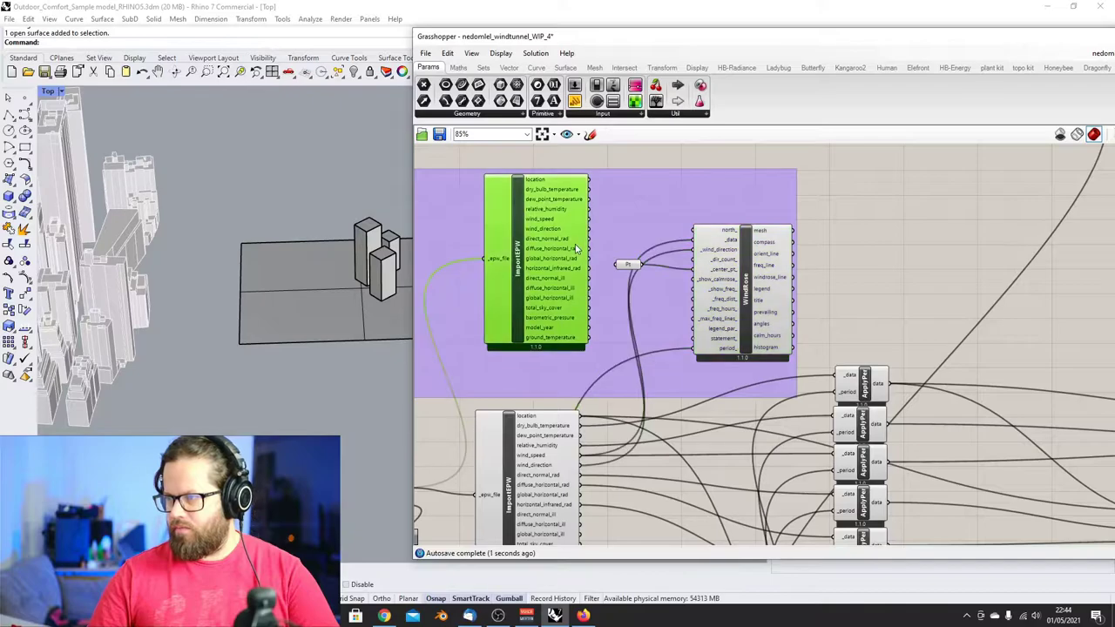
key("Delete")
scroll(577, 248, "down", 3)
left_click_drag(659, 280, 615, 280)
scroll(615, 280, "up", 3)
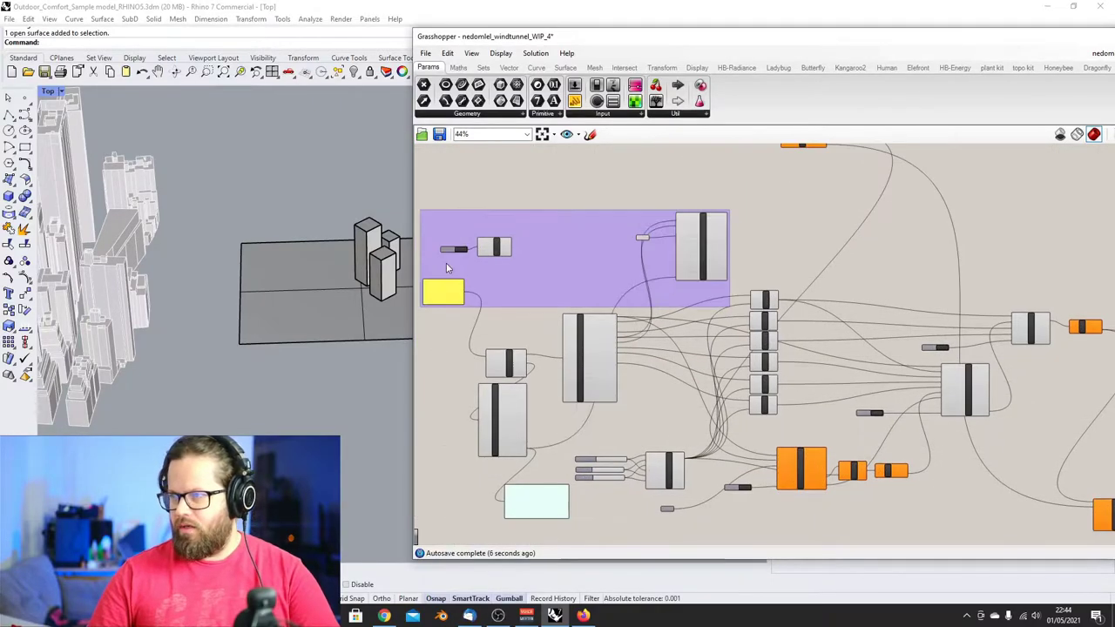
Ungroup the weather group that holds the EPW map, weather URL panel and WindRose
left_click(573, 231)
right_click(573, 231)
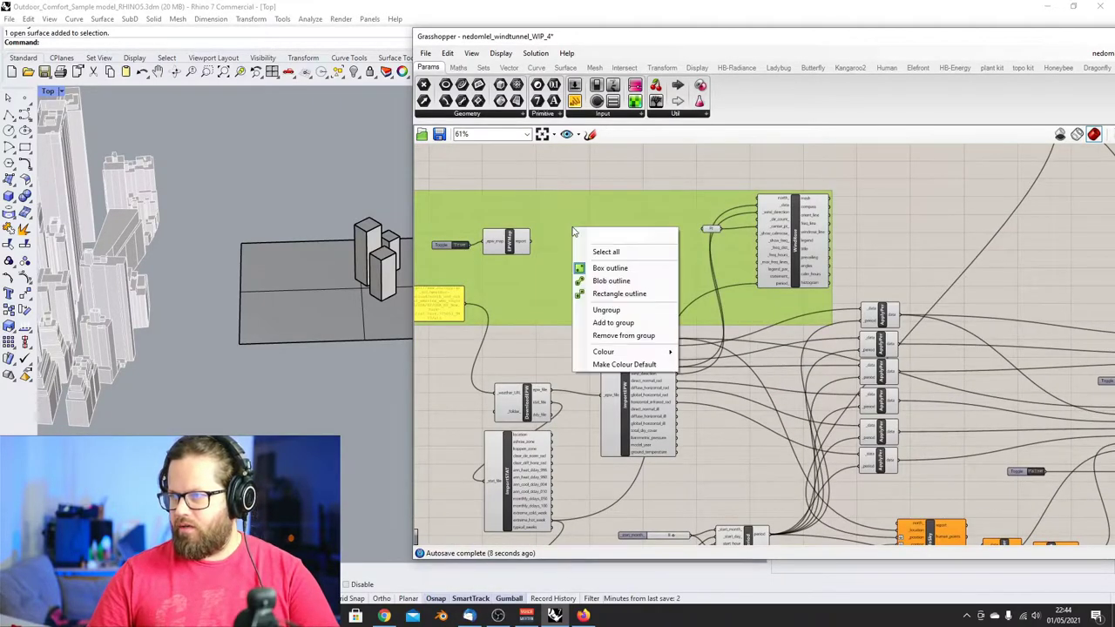
left_click(606, 310)
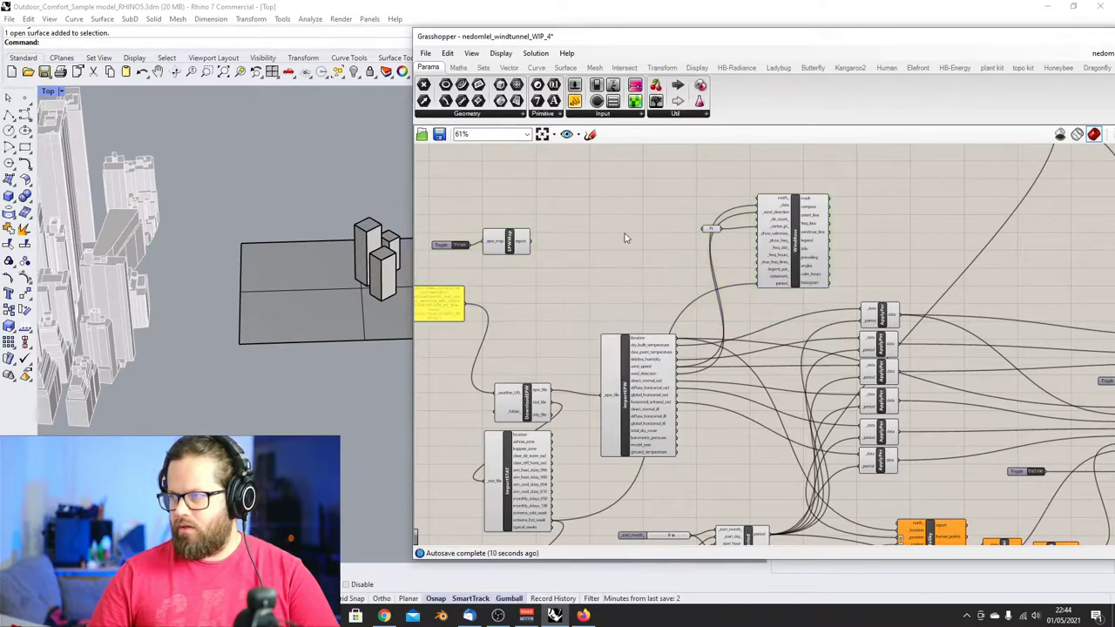
Reference the drawn ground plane surface in the Ground parameter that feeds GenPts
scroll(627, 262, "down", 4)
scroll(629, 265, "up", 4)
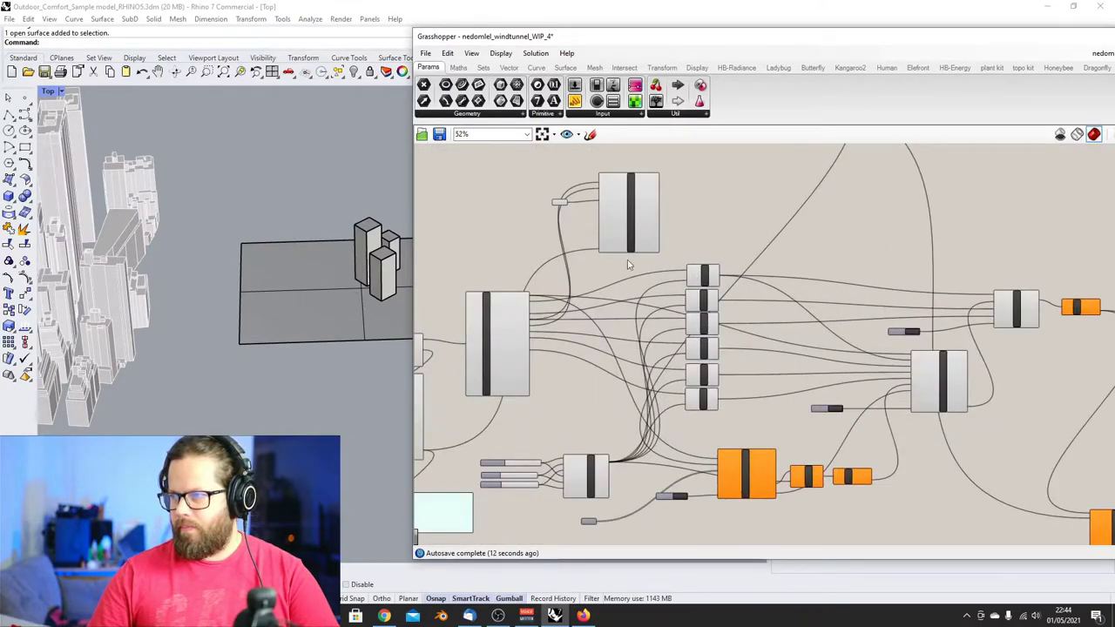
left_click(510, 321)
scroll(609, 332, "down", 5)
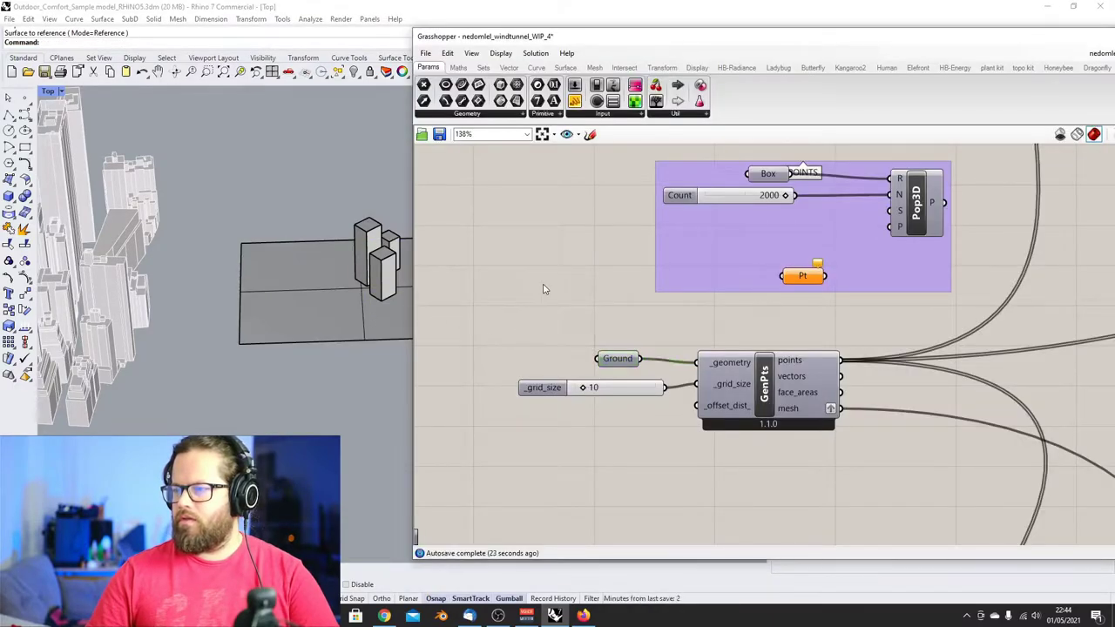
Reference the three box buildings as multiple Breps in the Geometry group's Brep parameter
scroll(545, 289, "down", 6)
scroll(457, 233, "up", 2)
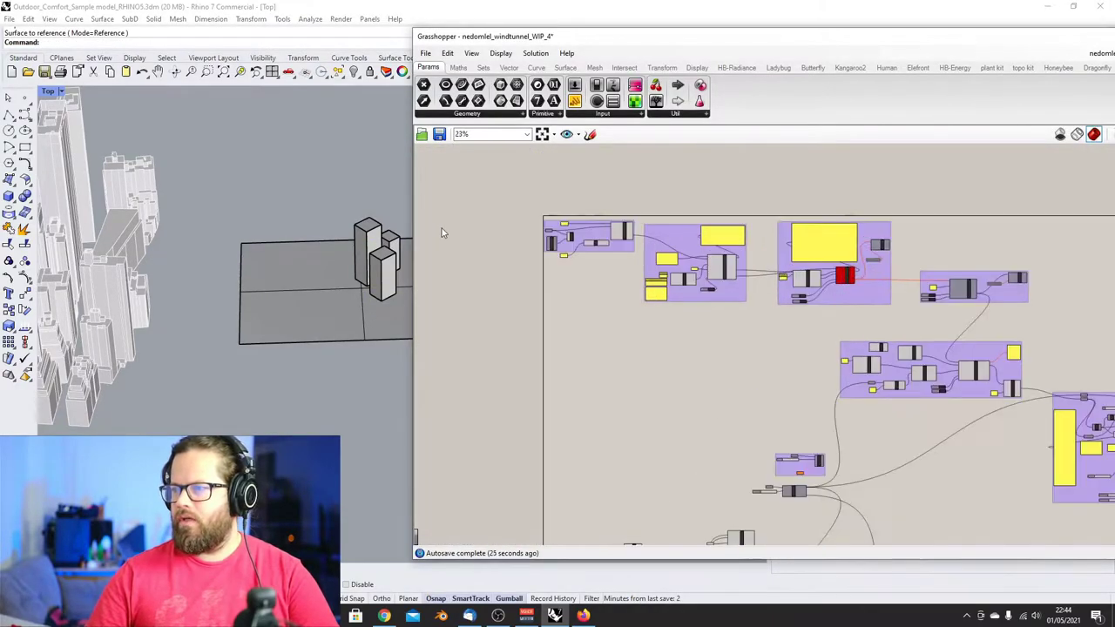
scroll(525, 219, "up", 5)
right_click(596, 262)
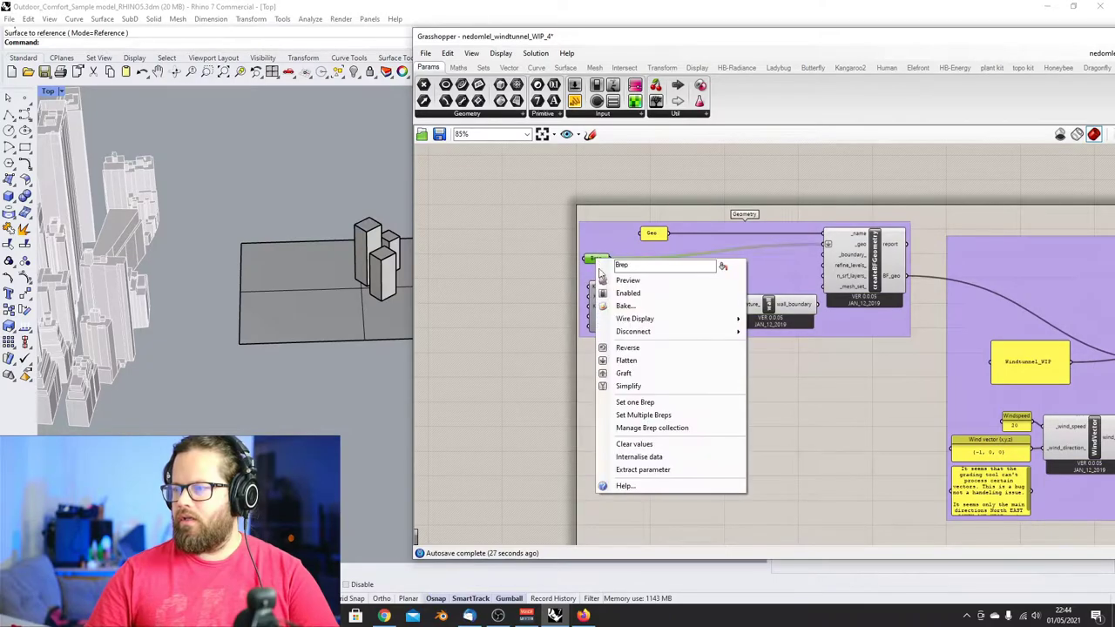
left_click(644, 416)
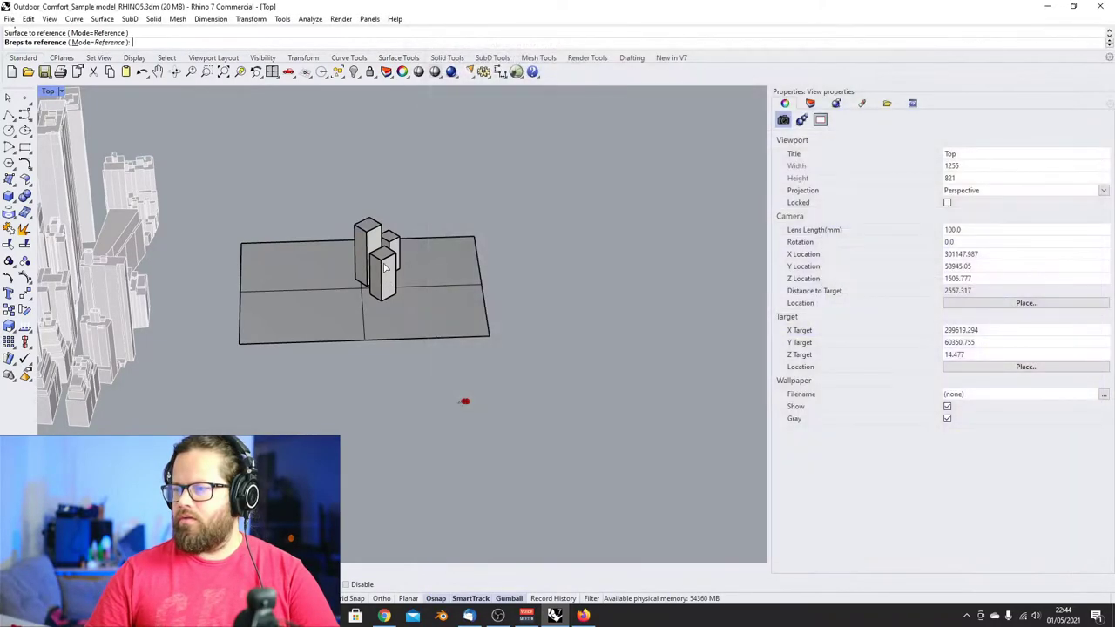
left_click(370, 234)
left_click(395, 239)
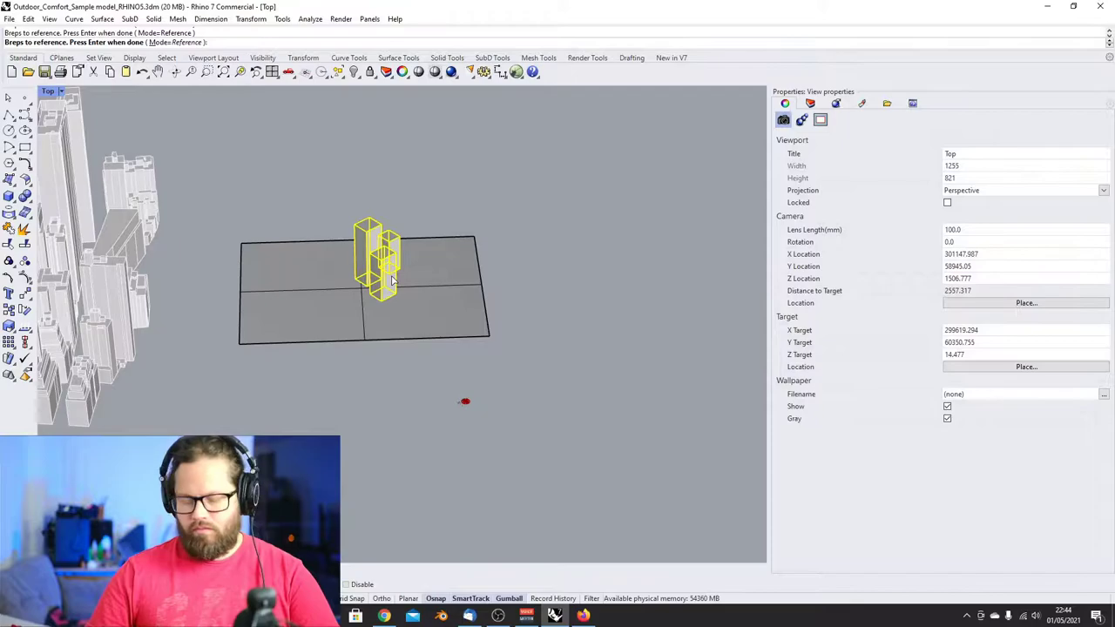
key("Return")
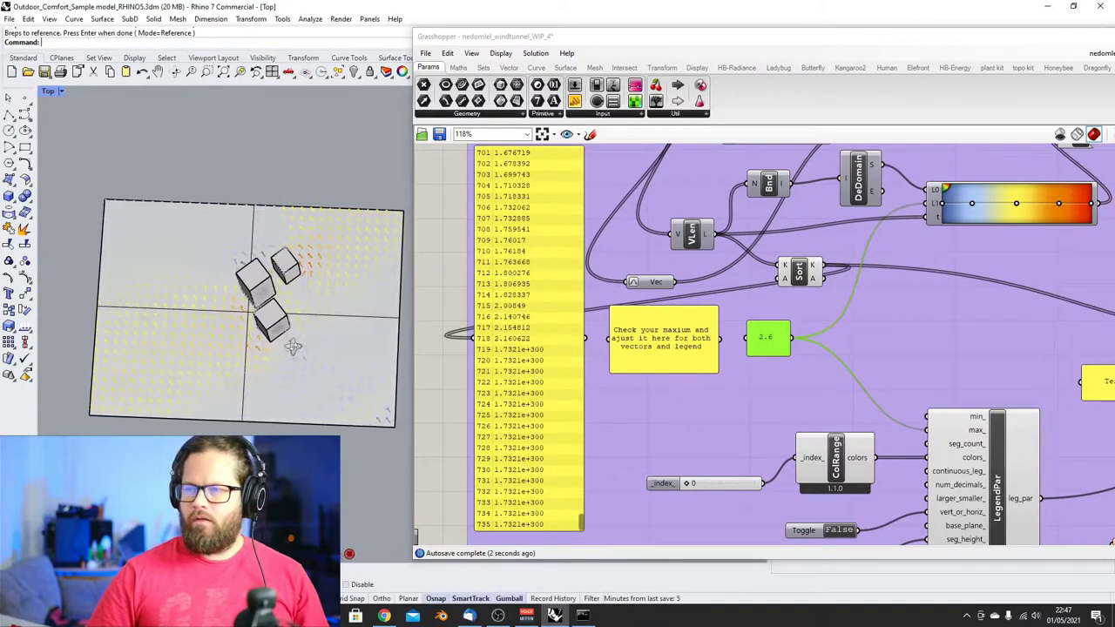
Hide the ground plane surface in the Rhino viewport
left_click(363, 240)
left_click(330, 71)
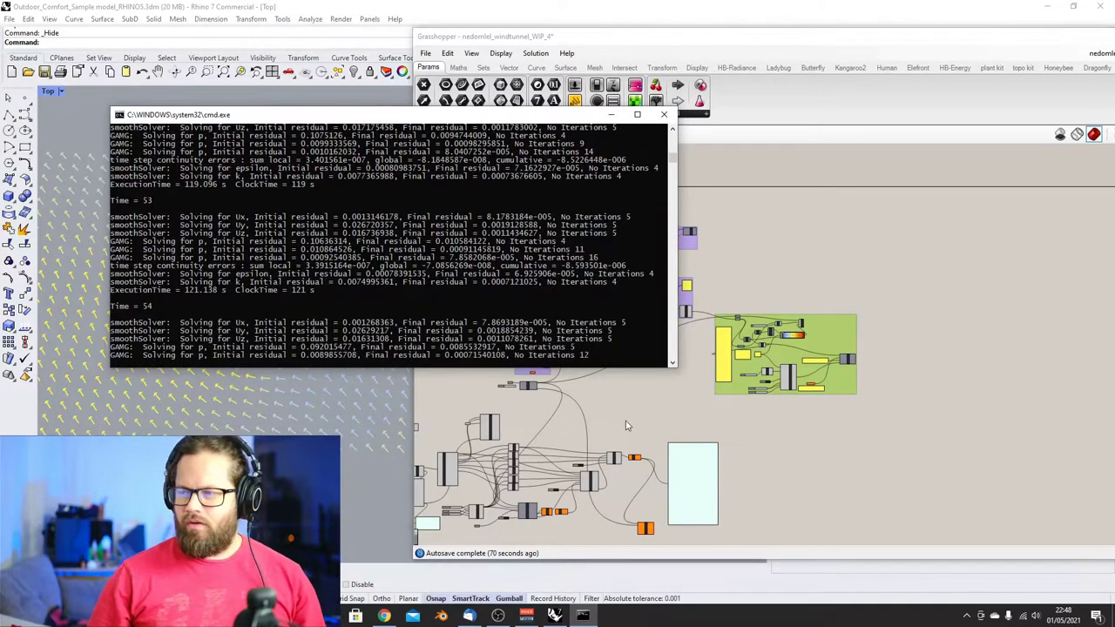
Examine the UTCI component's inputs, the sorted vector lengths and the panel that sets the vector and legend maximum
left_click(626, 423)
scroll(659, 417, "down", 1)
scroll(659, 420, "up", 4)
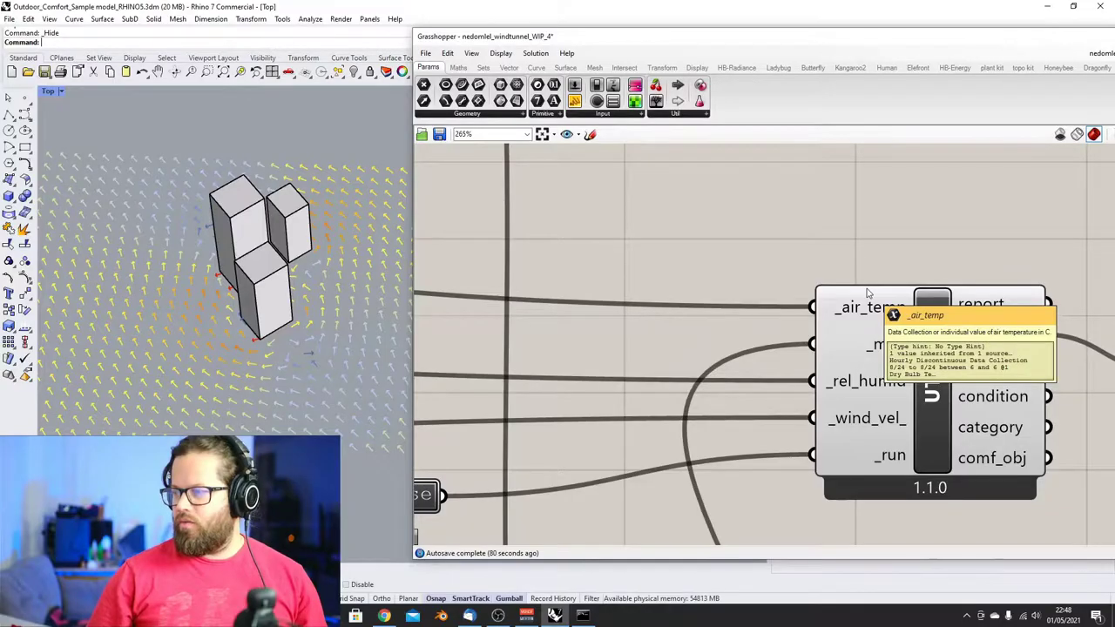
scroll(864, 296, "down", 2)
scroll(861, 366, "up", 1)
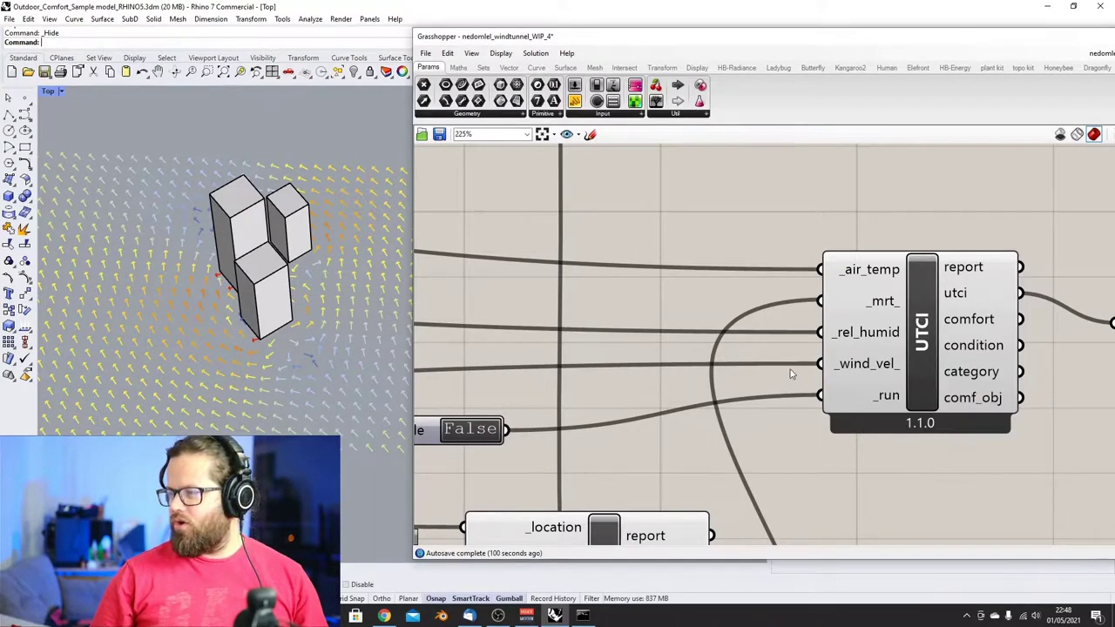
scroll(836, 370, "down", 5)
scroll(872, 267, "up", 4)
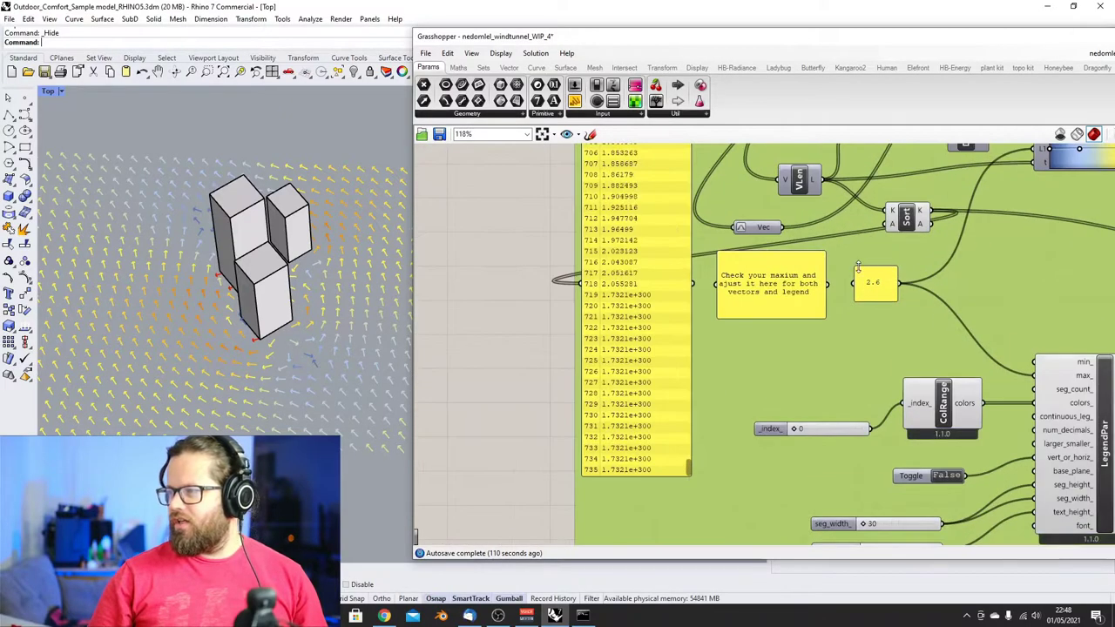
scroll(872, 265, "down", 3)
scroll(730, 272, "up", 2)
right_click_drag(908, 271, 690, 338)
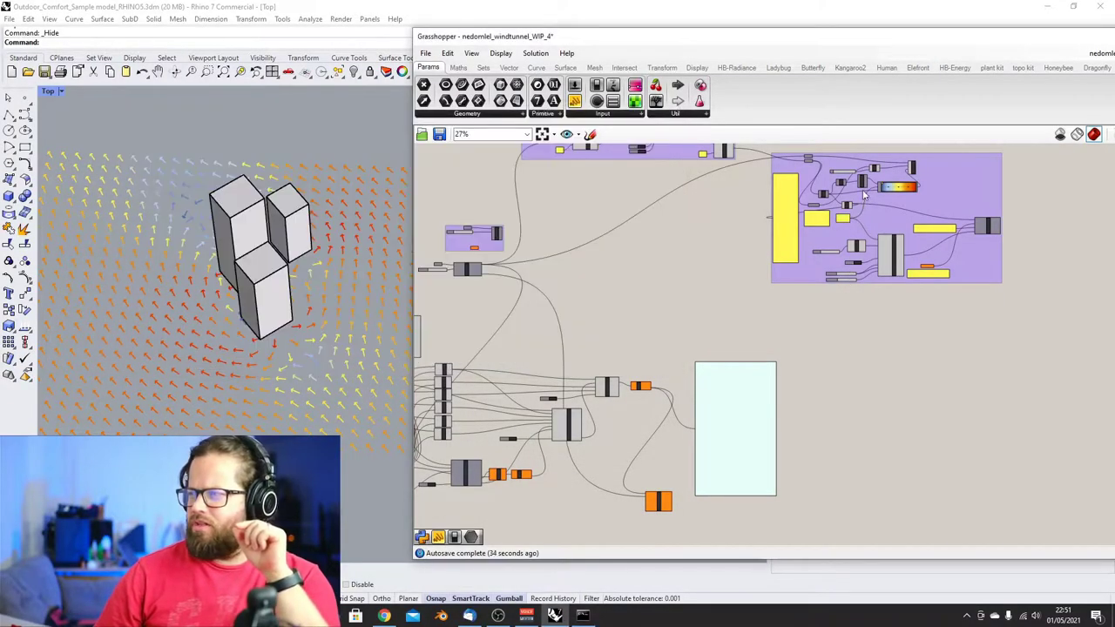
Move the large pale panel fed by the UTCI output further right, beneath the wind vector visualization group
scroll(831, 212, "up", 3)
scroll(781, 239, "down", 3)
scroll(689, 403, "up", 1)
left_click_drag(695, 403, 849, 377)
scroll(673, 411, "down", 2)
scroll(647, 432, "up", 2)
scroll(649, 418, "down", 2)
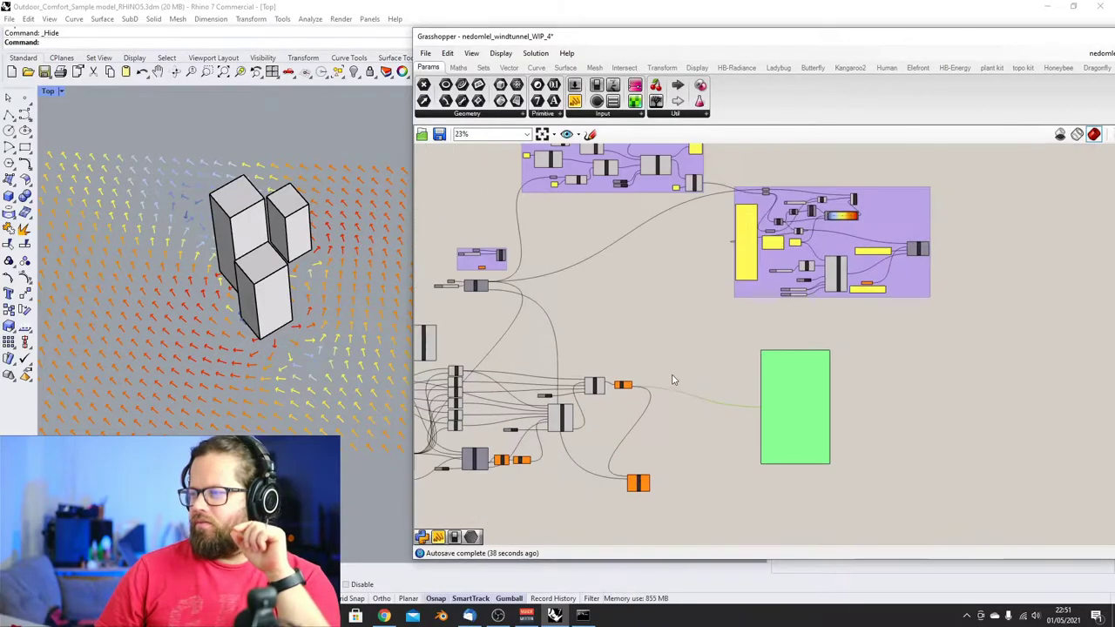
scroll(751, 251, "up", 3)
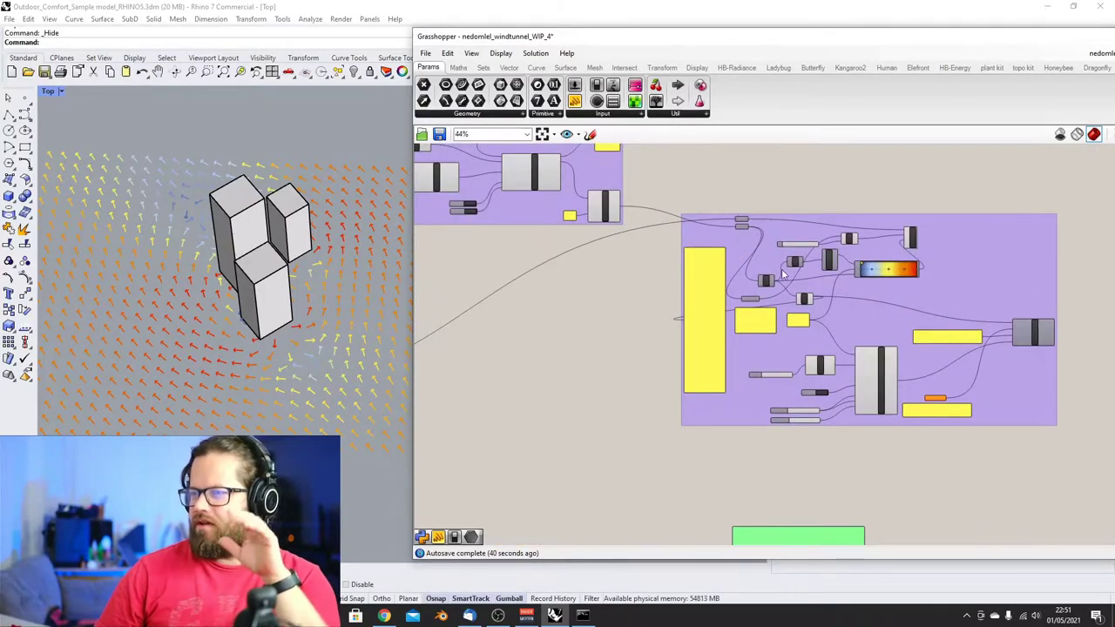
scroll(771, 318, "up", 3)
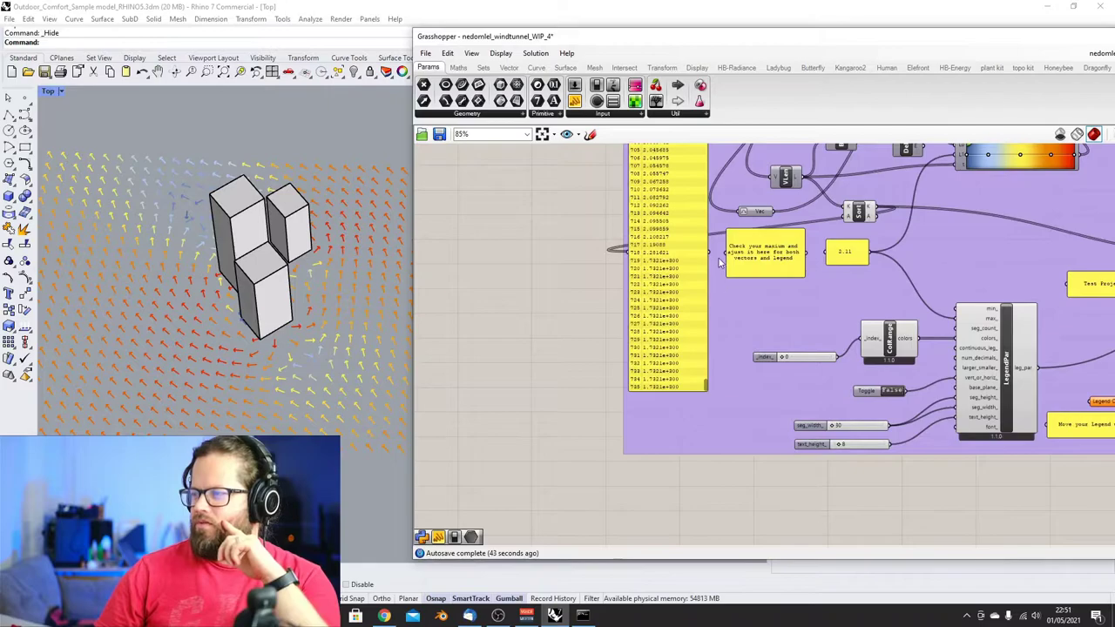
left_click_drag(712, 259, 539, 364)
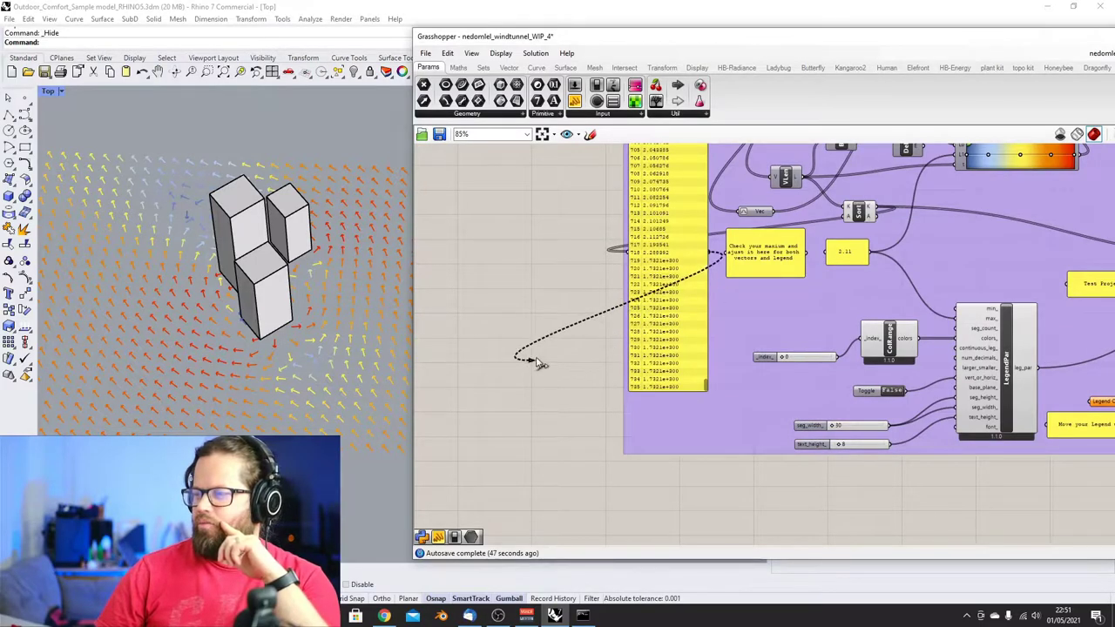
Move the UTCI component and its XData component together further right, closer to the wind vector visualization group
scroll(568, 366, "down", 6)
scroll(473, 491, "up", 6)
left_click_drag(519, 431, 774, 306)
scroll(710, 352, "down", 2)
scroll(866, 265, "up", 3)
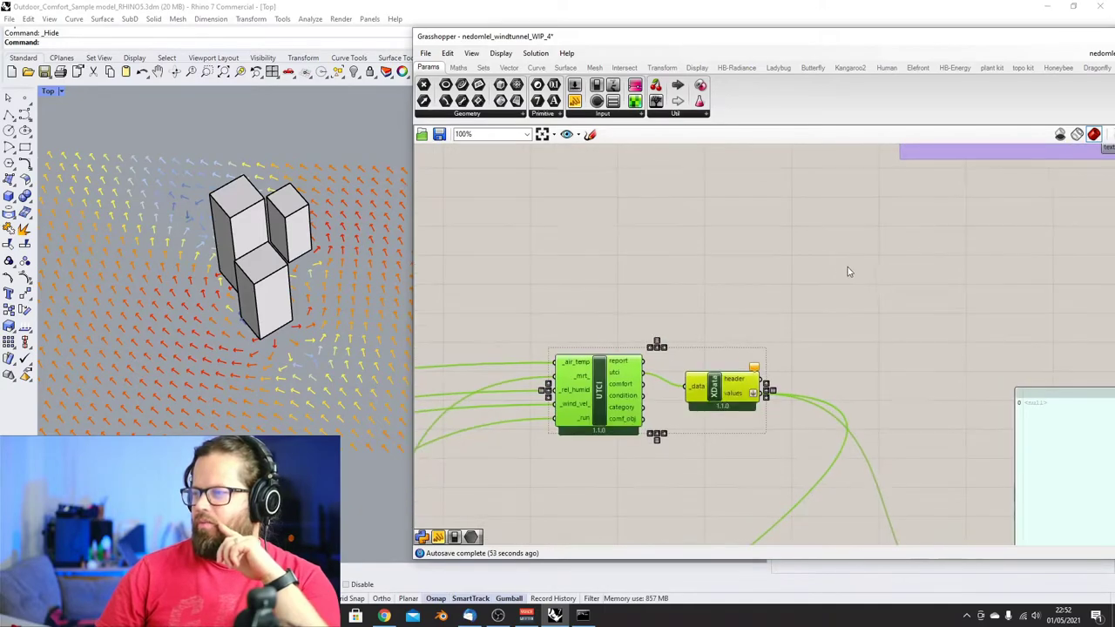
Connect the Length output of the vector length component in the wind vector group to the UTCI component's _wind_vel_ input
scroll(818, 287, "down", 5)
scroll(960, 175, "up", 3)
scroll(907, 187, "down", 1)
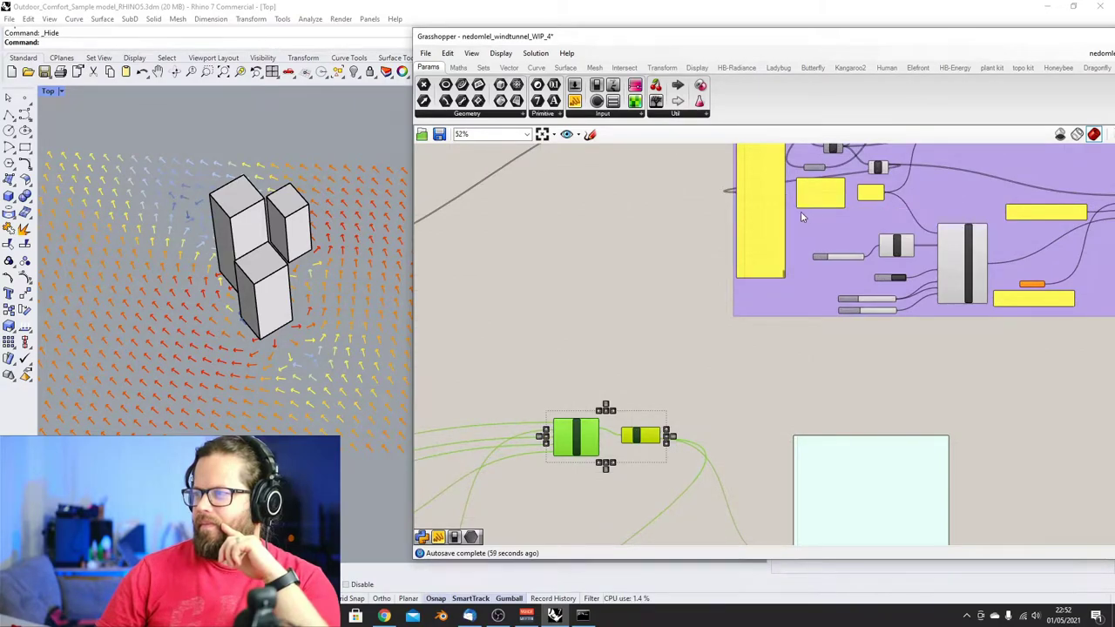
scroll(806, 209, "up", 5)
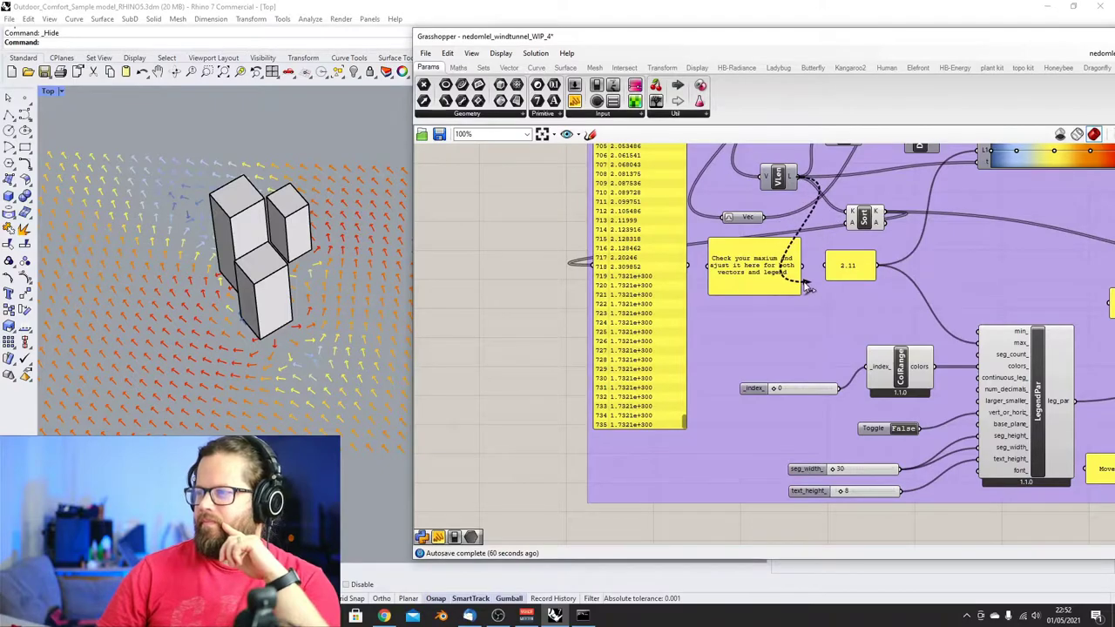
scroll(806, 288, "down", 5)
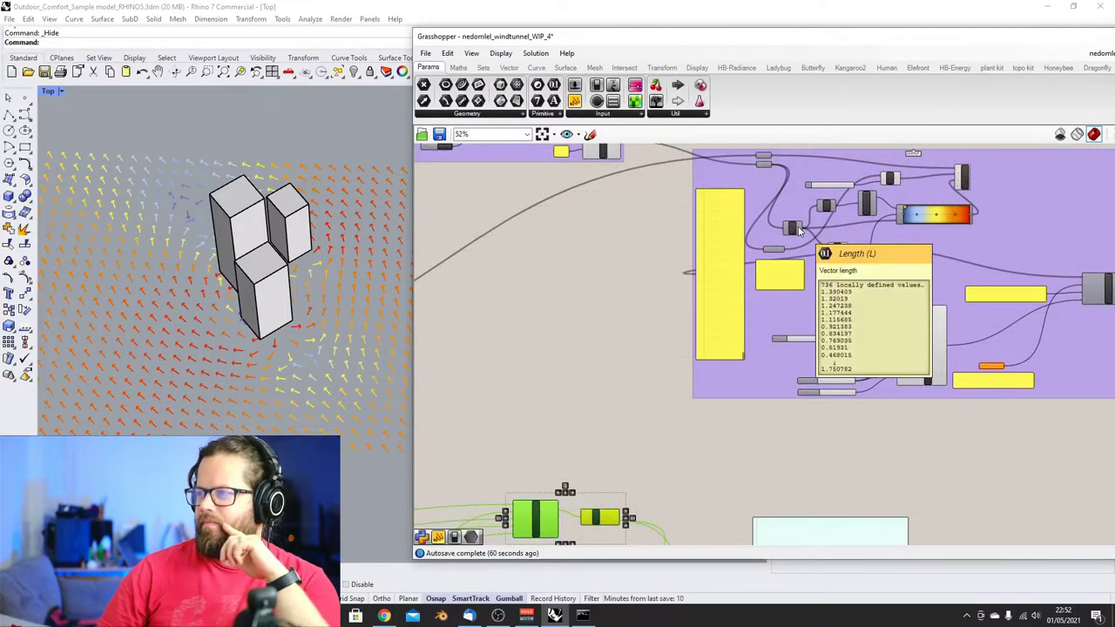
left_click_drag(802, 231, 505, 508)
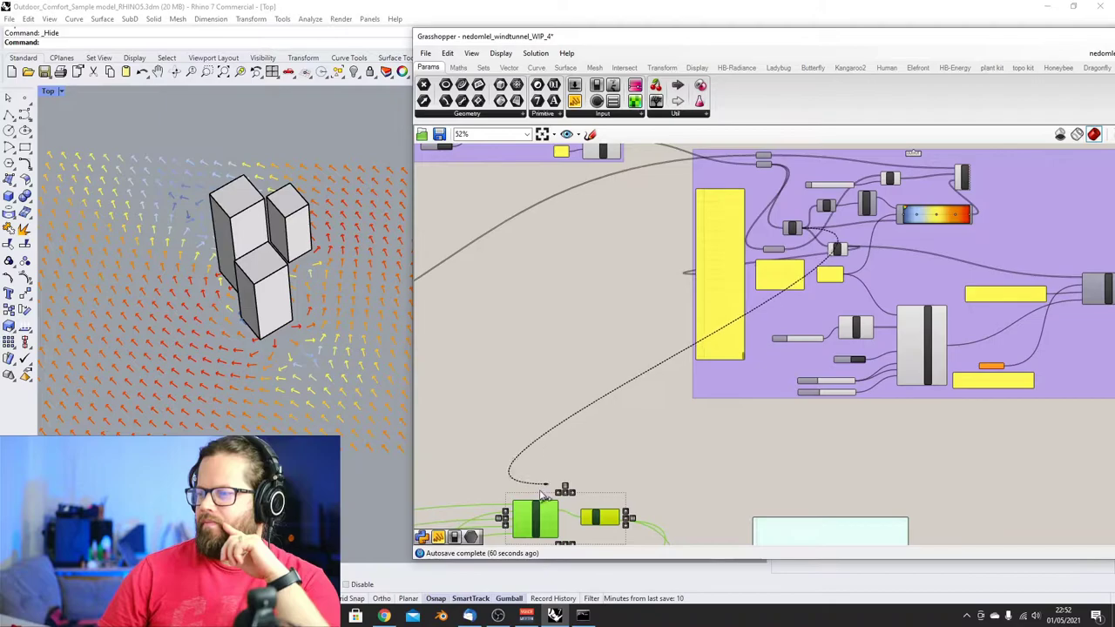
scroll(514, 518, "up", 8)
left_click_drag(533, 444, 532, 522)
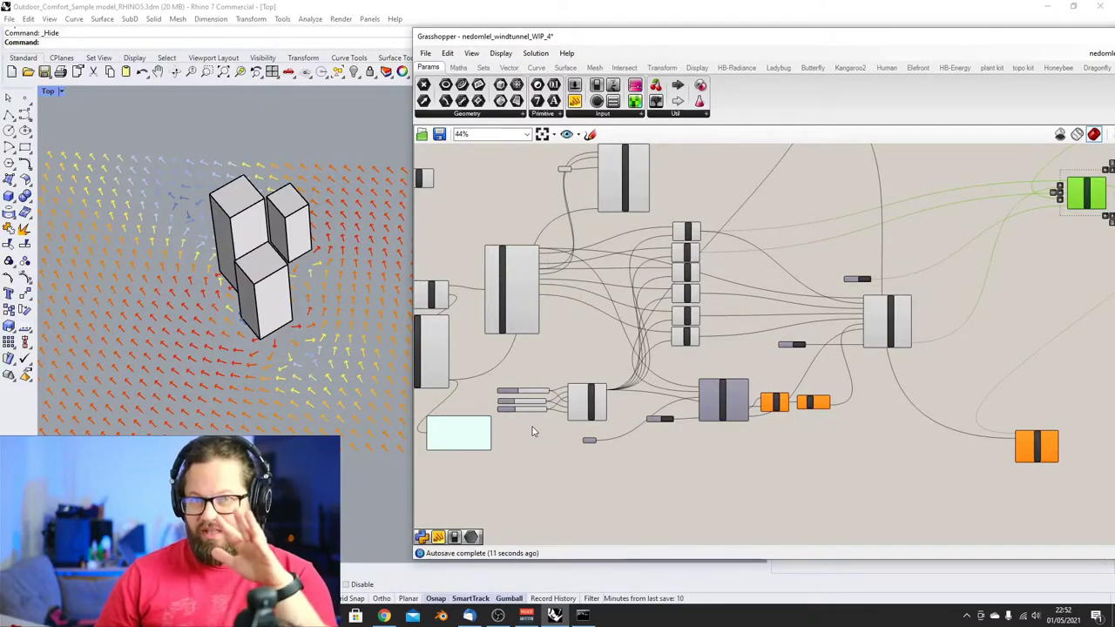
Set the analysis period's _end_hour_ slider to 13 and move the extreme hot week panel beneath the period sliders
scroll(582, 441, "up", 3)
scroll(495, 421, "up", 4)
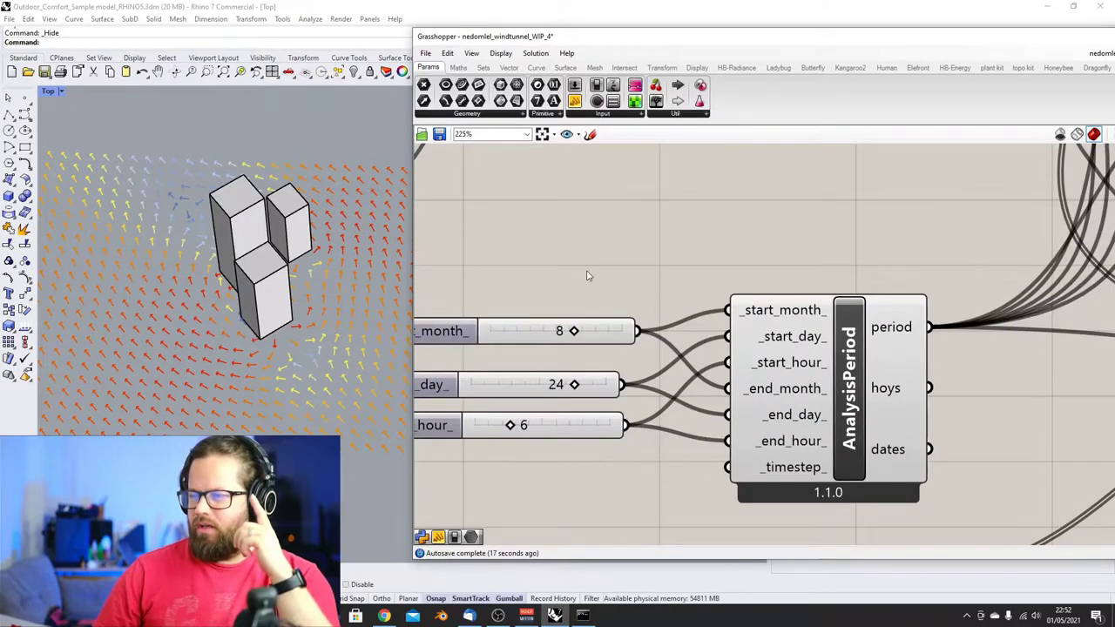
scroll(601, 296, "down", 4)
scroll(629, 319, "up", 4)
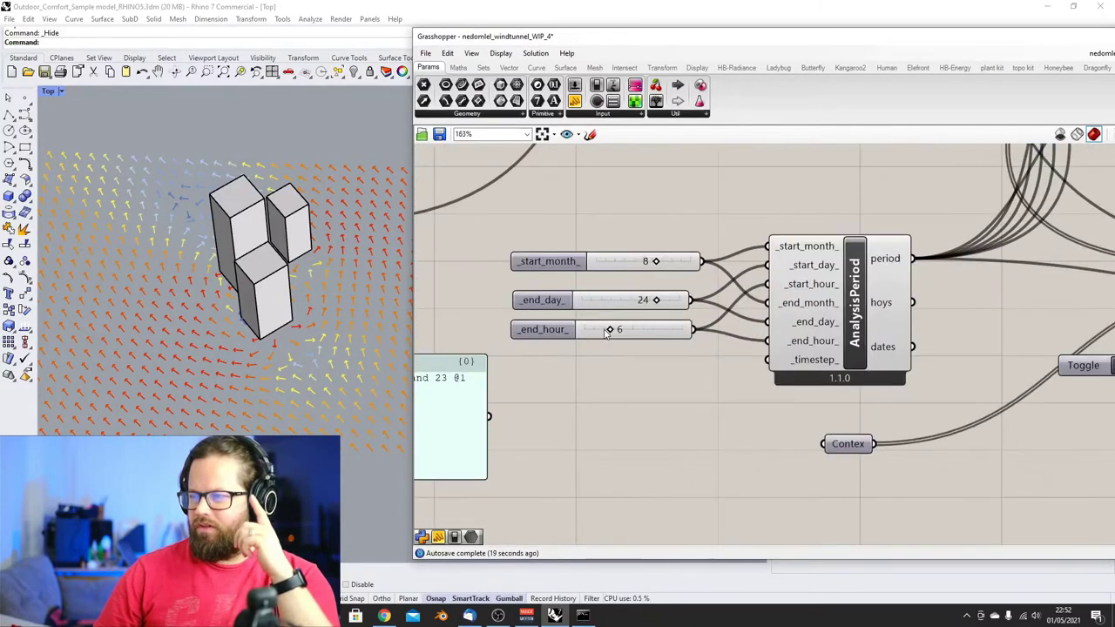
left_click_drag(613, 332, 616, 337)
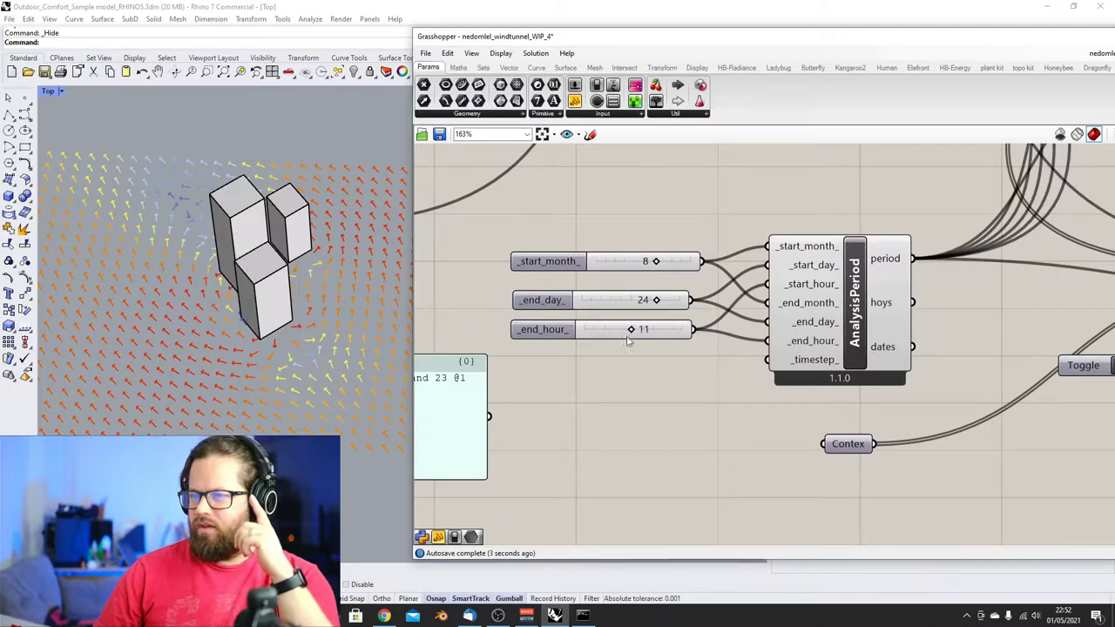
left_click(590, 620)
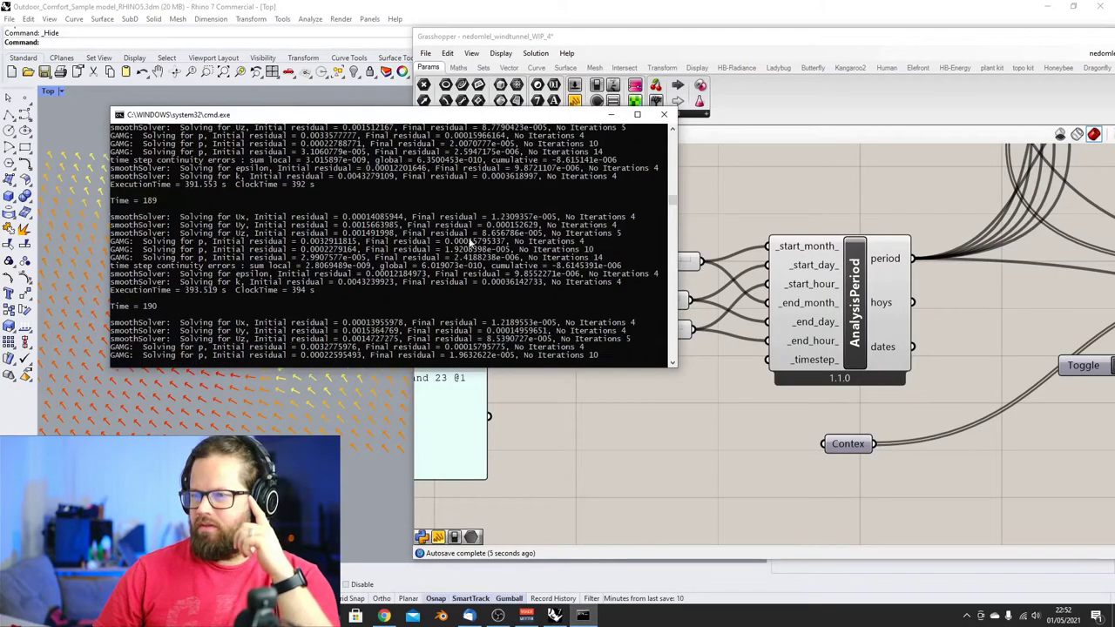
left_click(611, 115)
scroll(649, 229, "down", 2)
left_click_drag(630, 401, 805, 417)
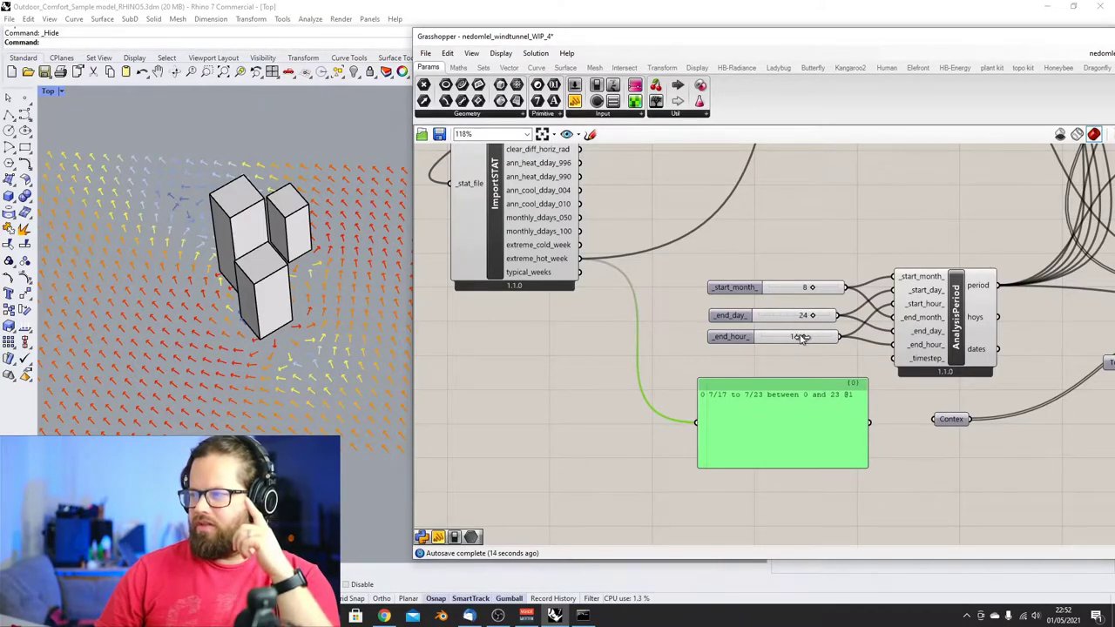
scroll(781, 318, "down", 5)
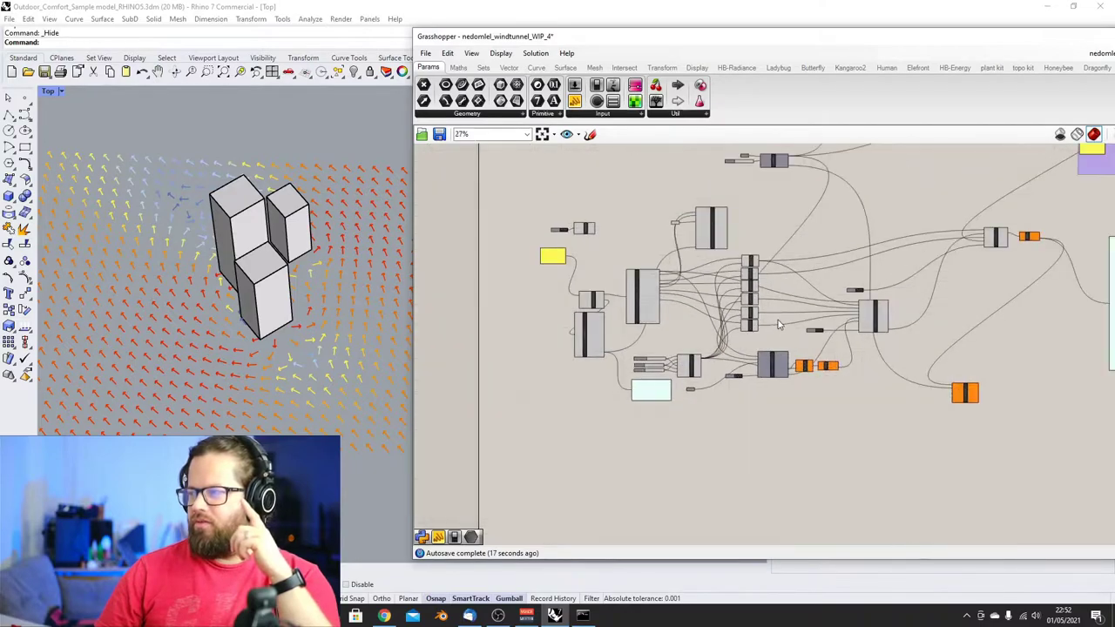
Switch the toggle feeding the OutdoorSolarMRT component's _run input to True
scroll(750, 414, "up", 5)
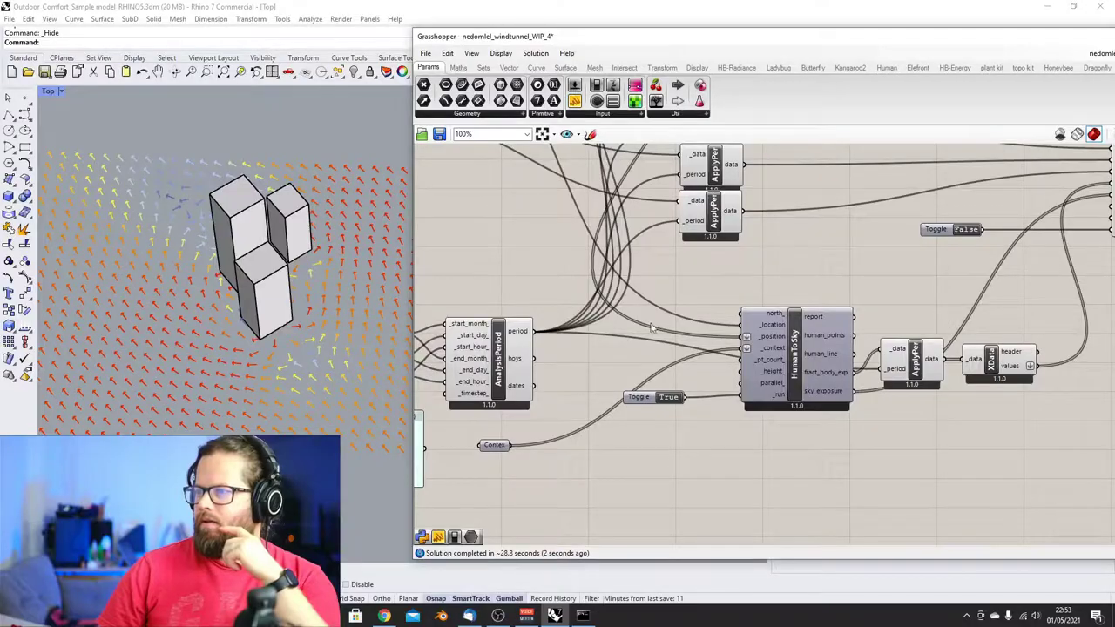
scroll(794, 242, "down", 4)
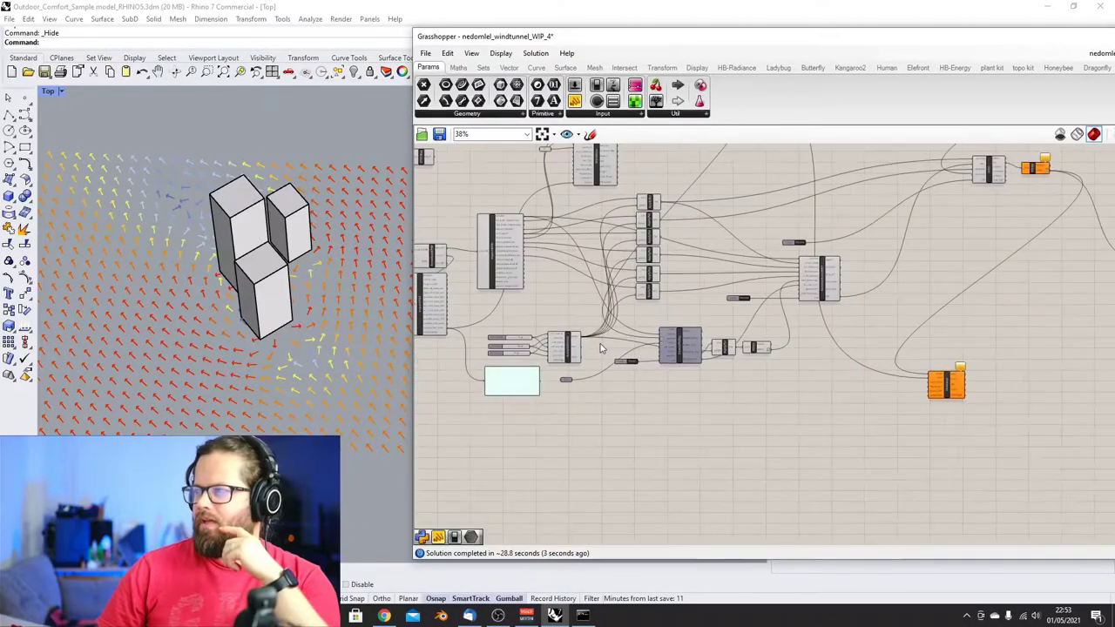
scroll(685, 301, "up", 5)
left_click_drag(622, 403, 649, 393)
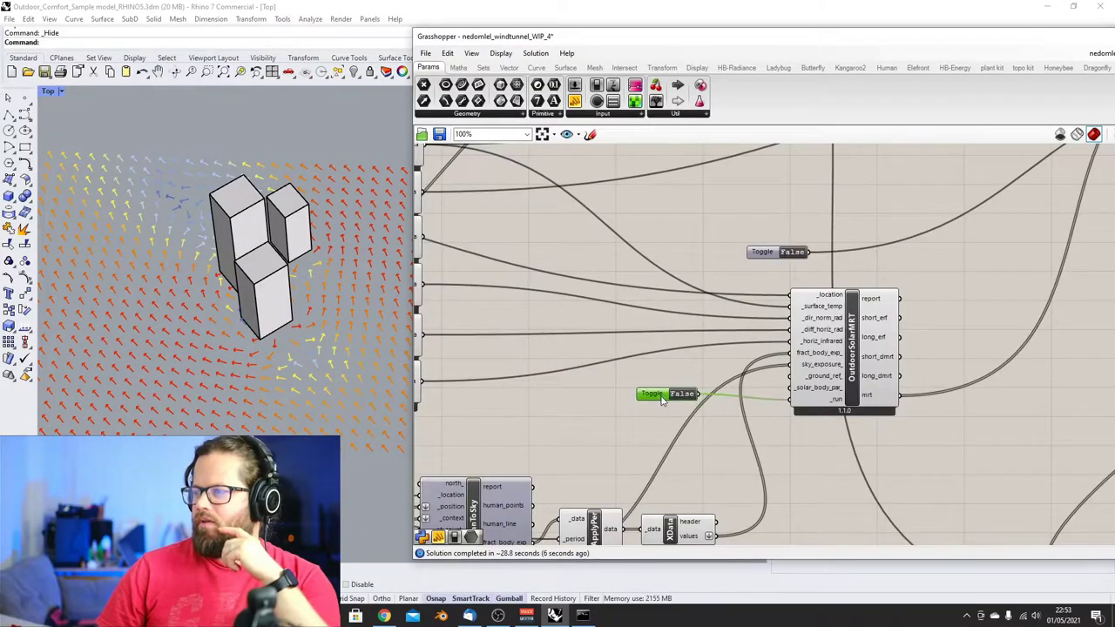
scroll(643, 394, "down", 3)
scroll(653, 394, "up", 1)
scroll(653, 394, "up", 2)
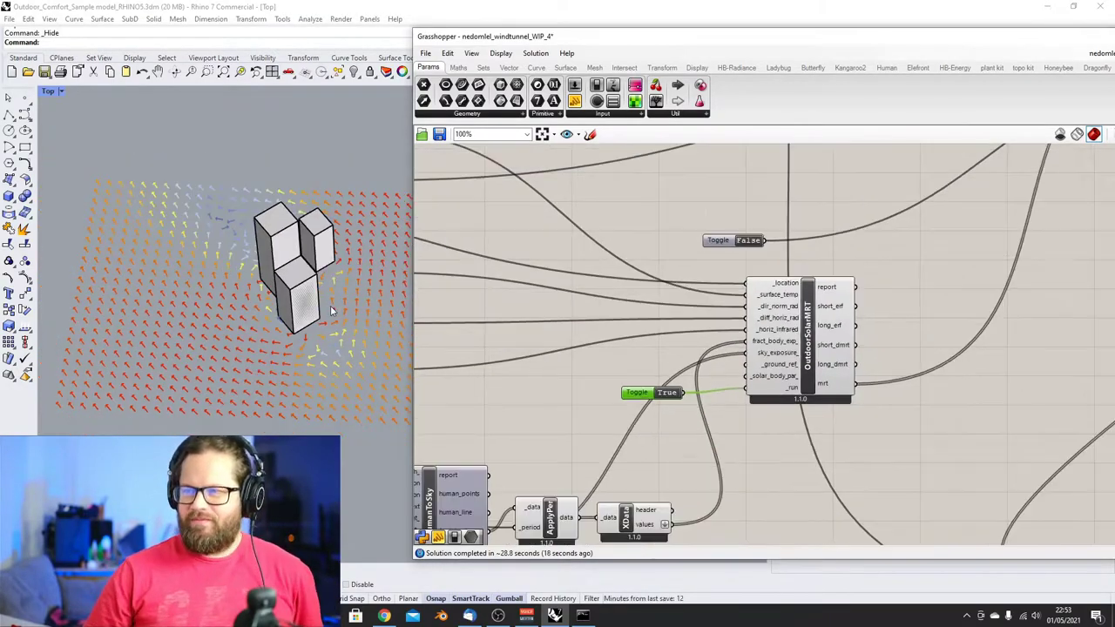
Examine the wind vectors around the buildings, the OutdoorSolarMRT outputs and the values reaching the UTCI component's _wind_vel_ input
middle_click(330, 323)
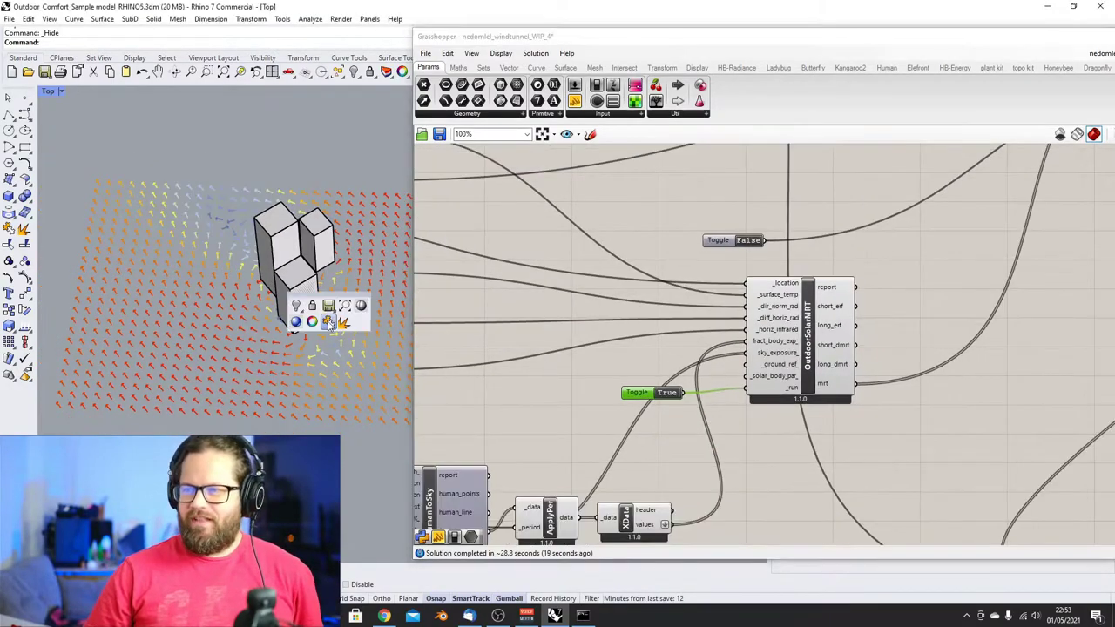
left_click(330, 261)
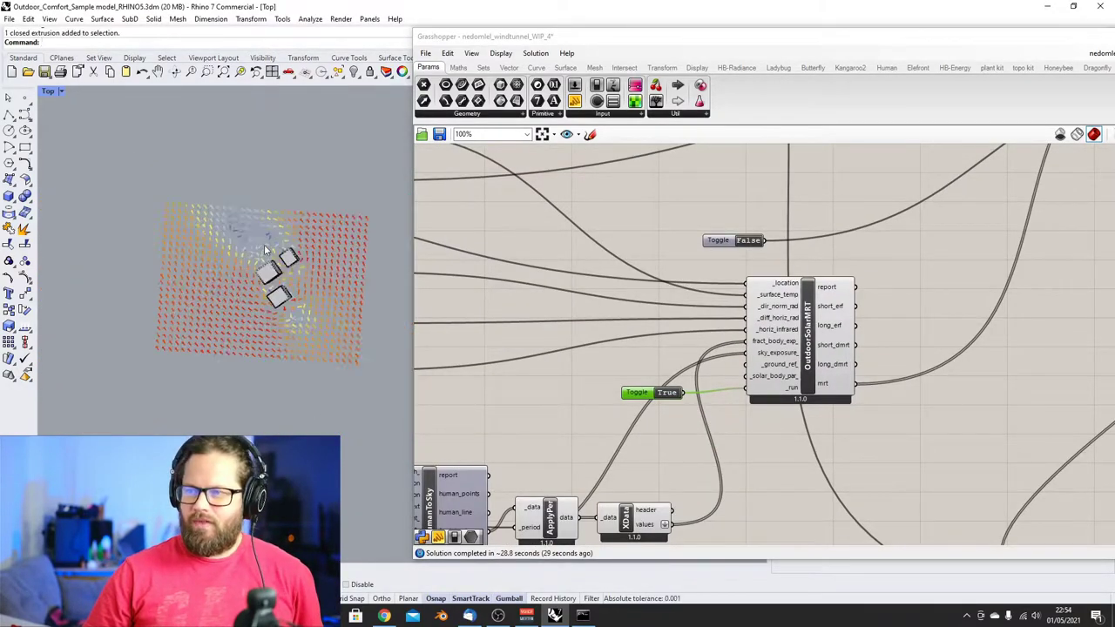
scroll(278, 214, "up", 5)
scroll(284, 269, "down", 5)
scroll(284, 269, "down", 5)
scroll(261, 287, "up", 5)
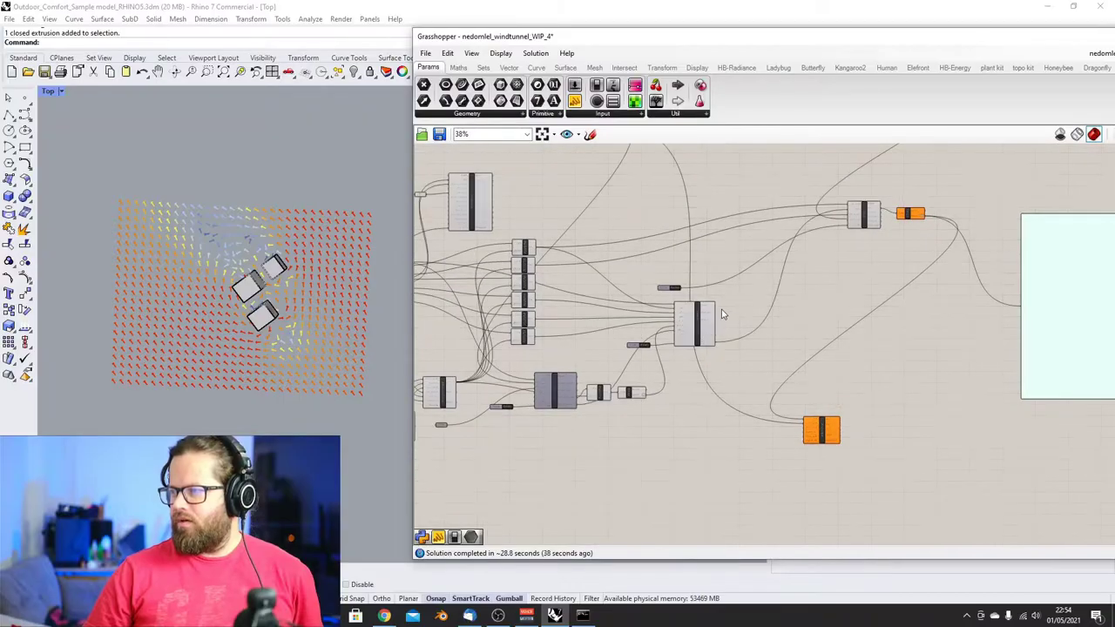
scroll(721, 314, "up", 6)
mouse_move(631, 391)
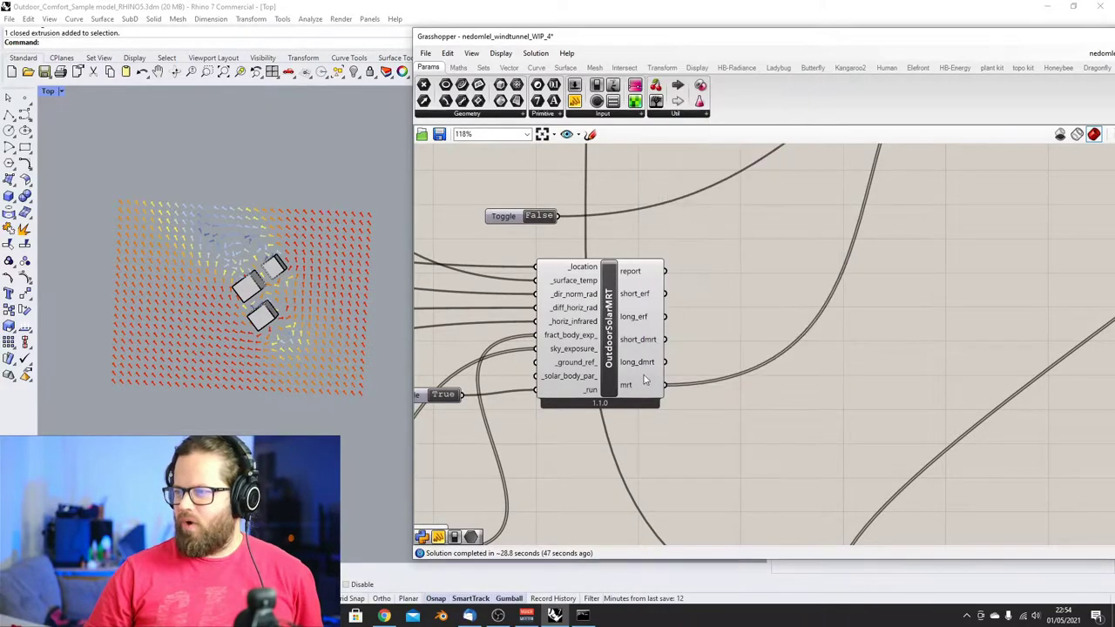
scroll(640, 381, "down", 7)
scroll(728, 262, "up", 5)
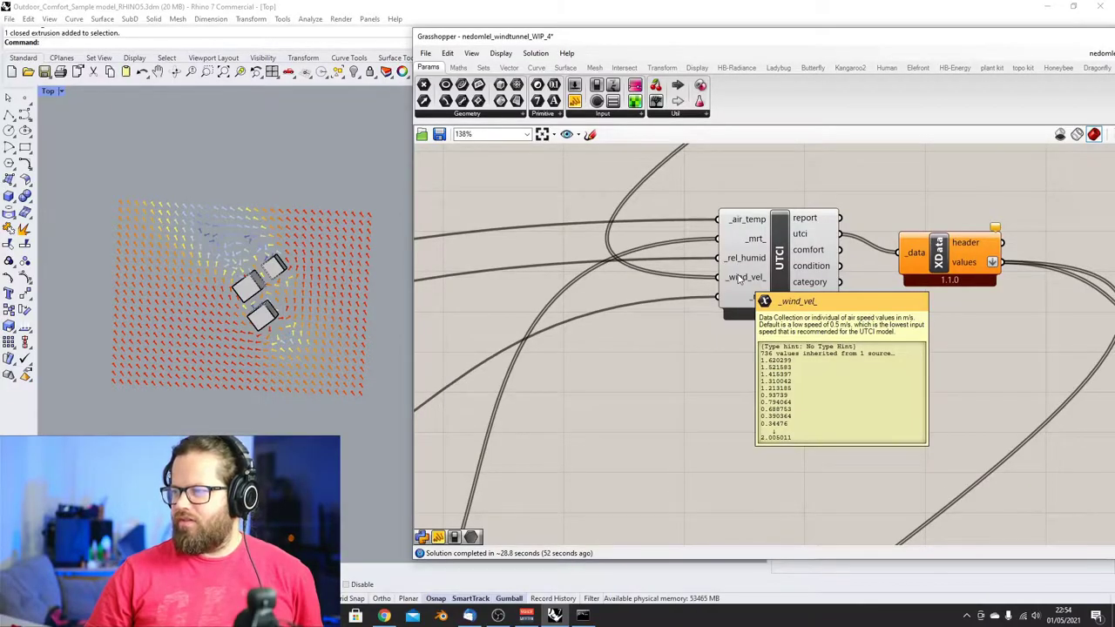
scroll(640, 312, "down", 3)
scroll(701, 294, "up", 3)
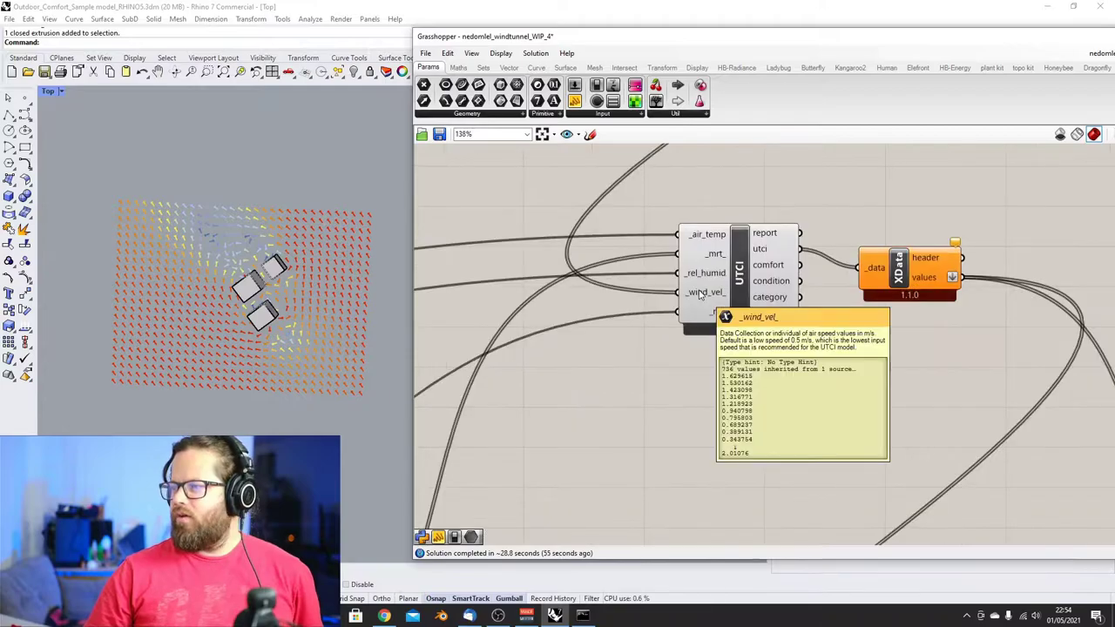
scroll(699, 296, "down", 5)
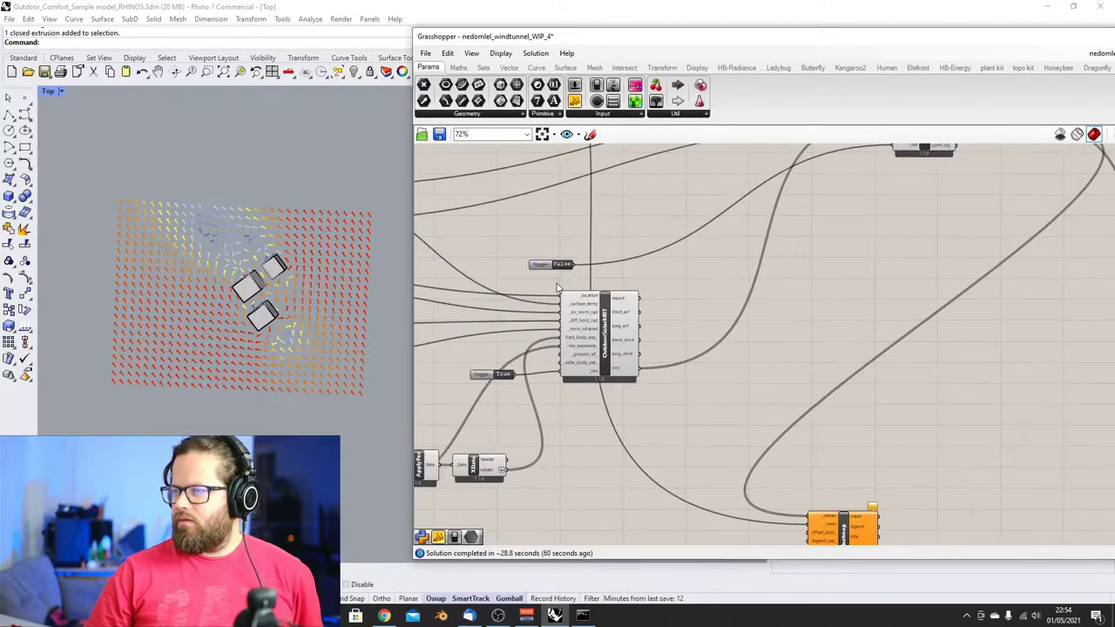
Move the UTCI component's run toggle close to its _run input and switch it to True
scroll(547, 275, "up", 1)
left_click_drag(547, 275, 719, 209)
scroll(784, 200, "down", 1)
scroll(722, 244, "up", 3)
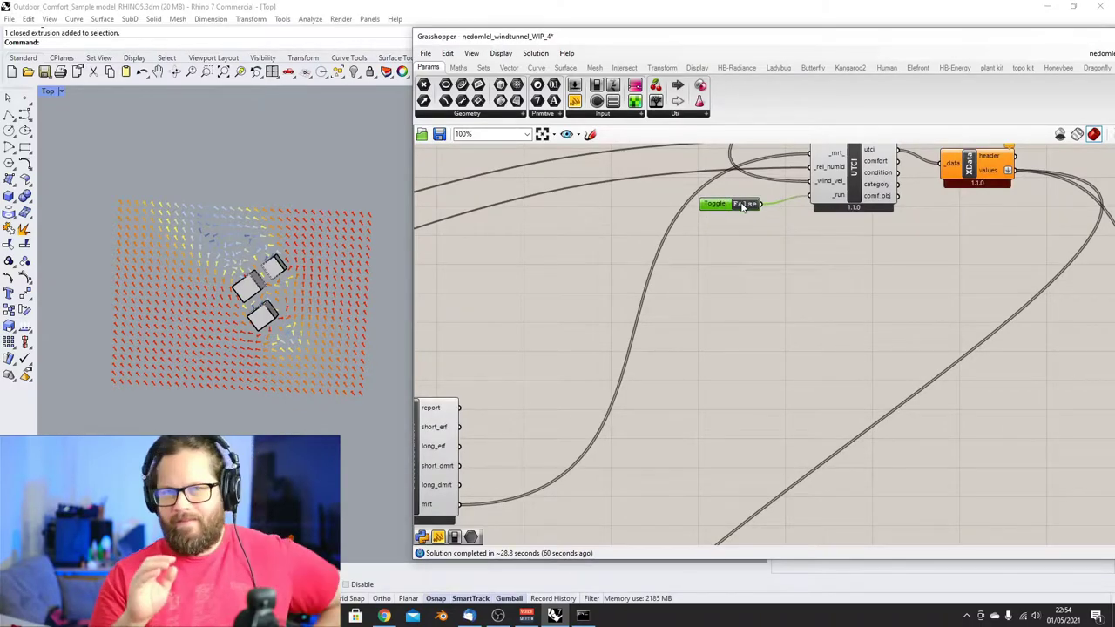
double_click(743, 206)
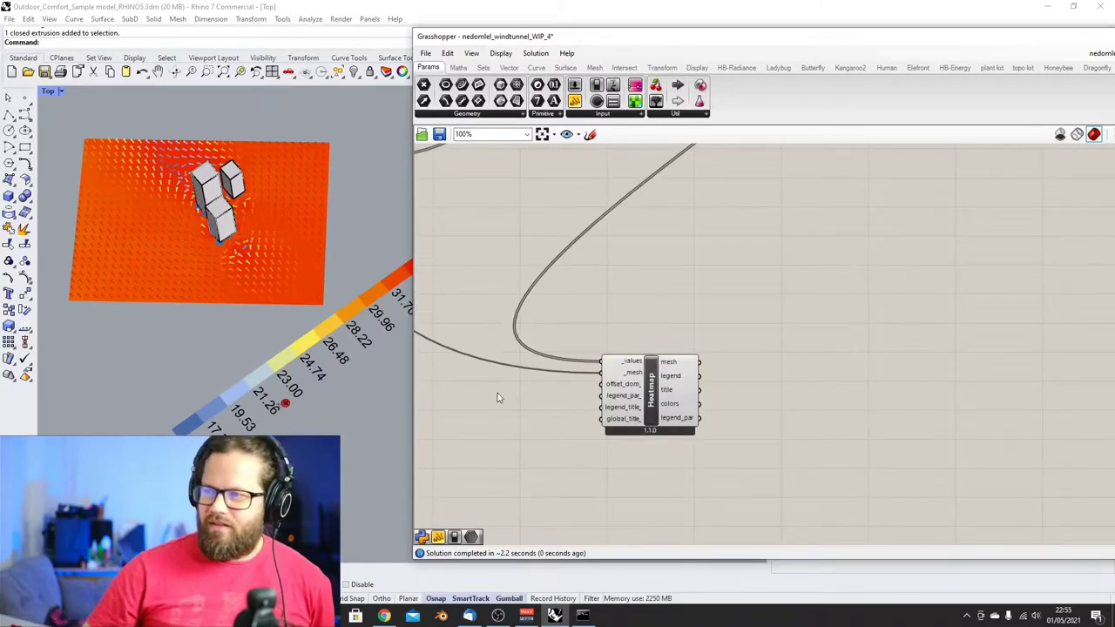
Examine the UTCI heatmap around the three buildings and the weather data components that feed the comfort calculation
scroll(683, 399, "down", 2)
scroll(682, 399, "down", 2)
scroll(701, 346, "down", 3)
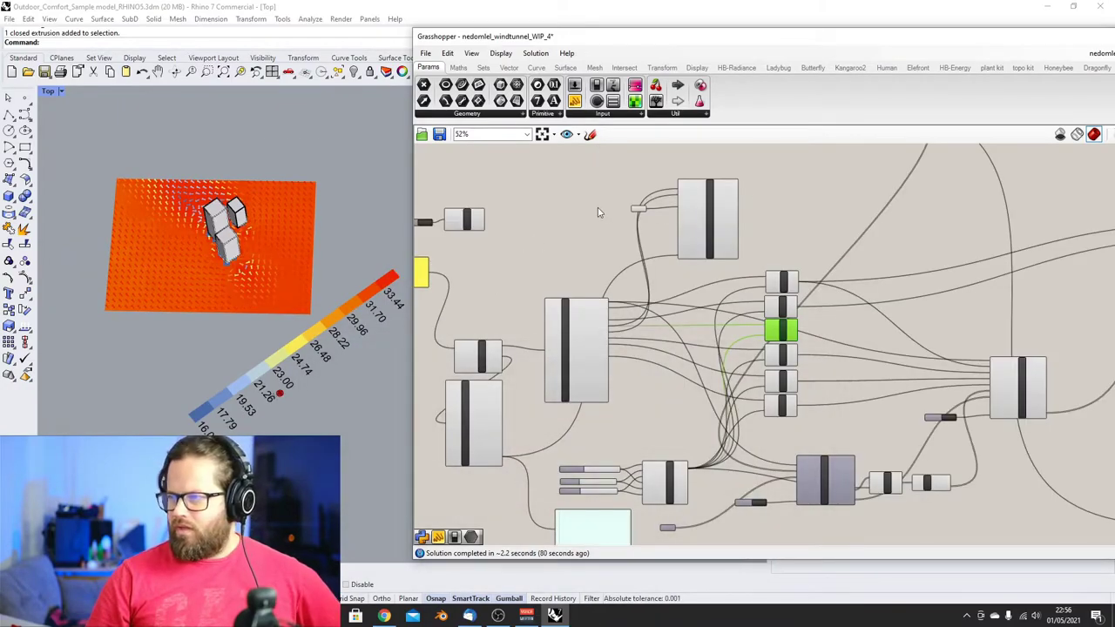
left_click(598, 213)
scroll(221, 264, "up", 7)
scroll(231, 260, "down", 4)
right_click_drag(234, 257, 261, 288)
scroll(248, 255, "down", 7)
left_click(582, 216)
scroll(234, 212, "up", 9)
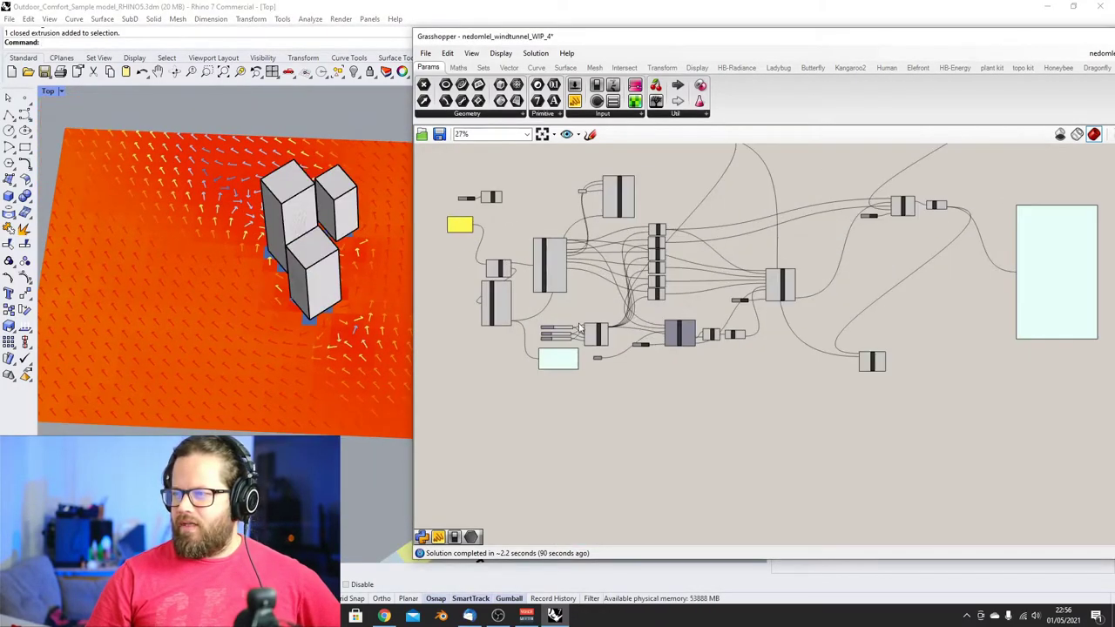
Set the analysis period's _end_hour_ slider to 6 and inspect the UTCI heatmap around the buildings from above
scroll(481, 328, "up", 3)
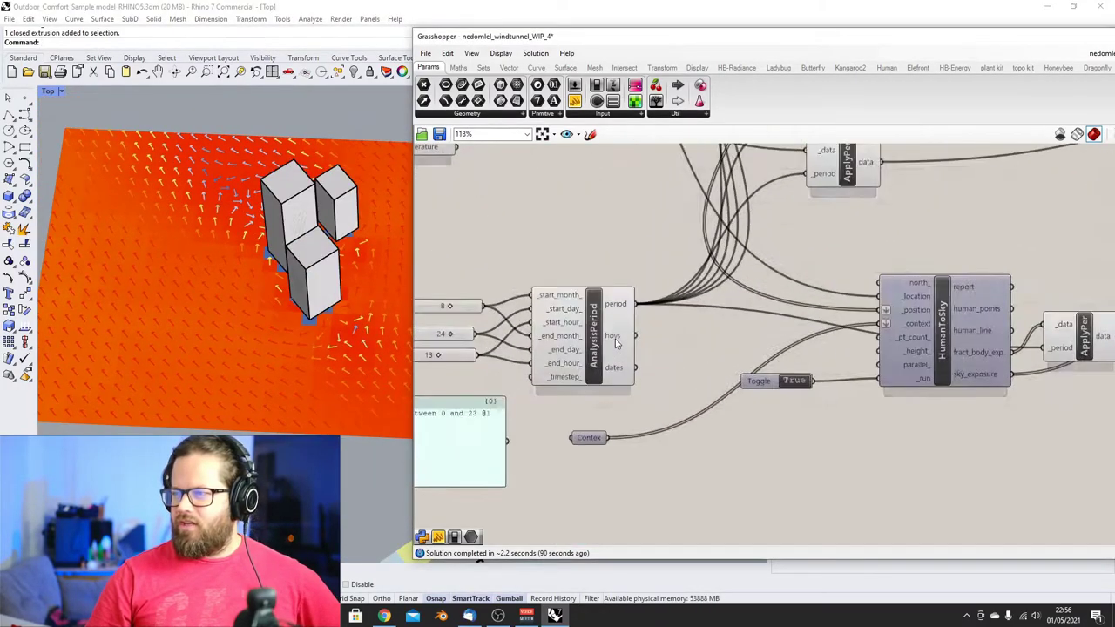
scroll(488, 324, "up", 3)
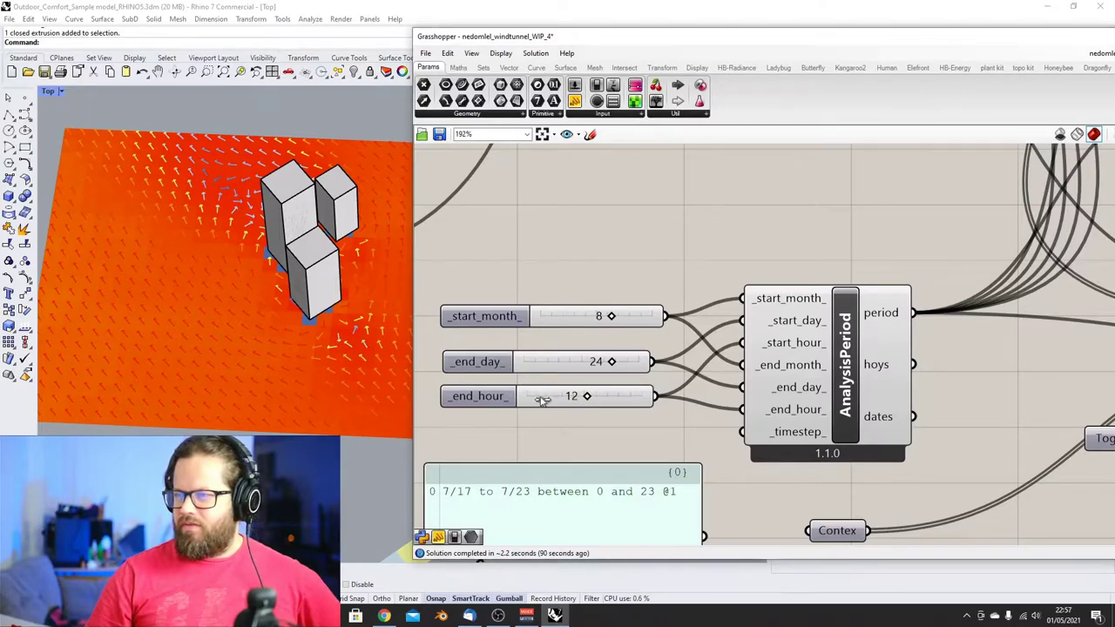
left_click_drag(542, 400, 543, 398)
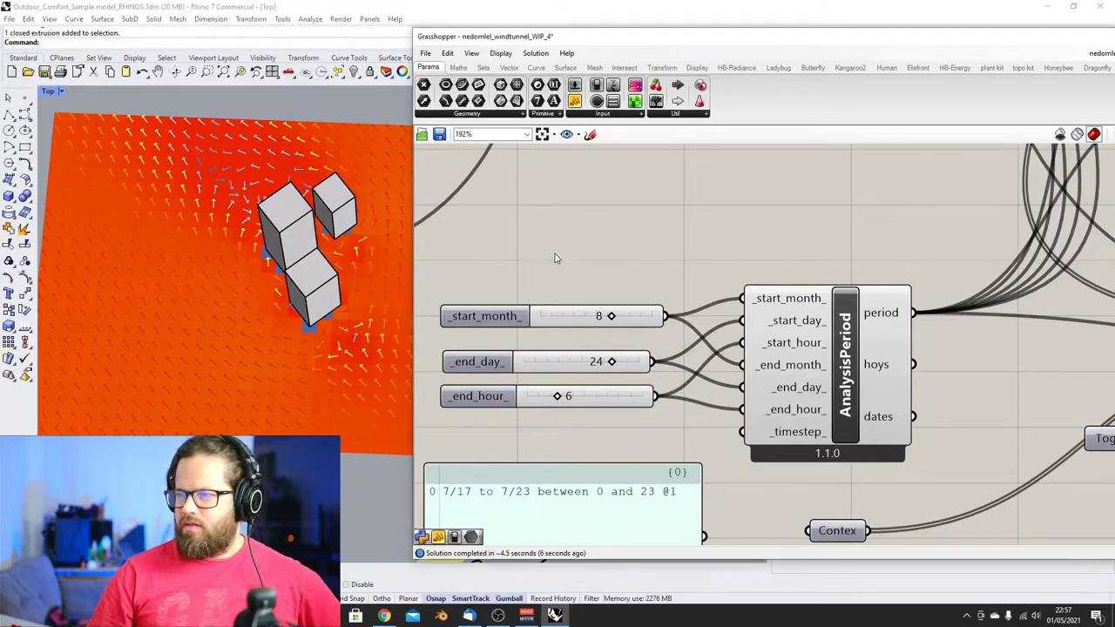
scroll(555, 261, "down", 5)
right_click_drag(247, 307, 277, 315)
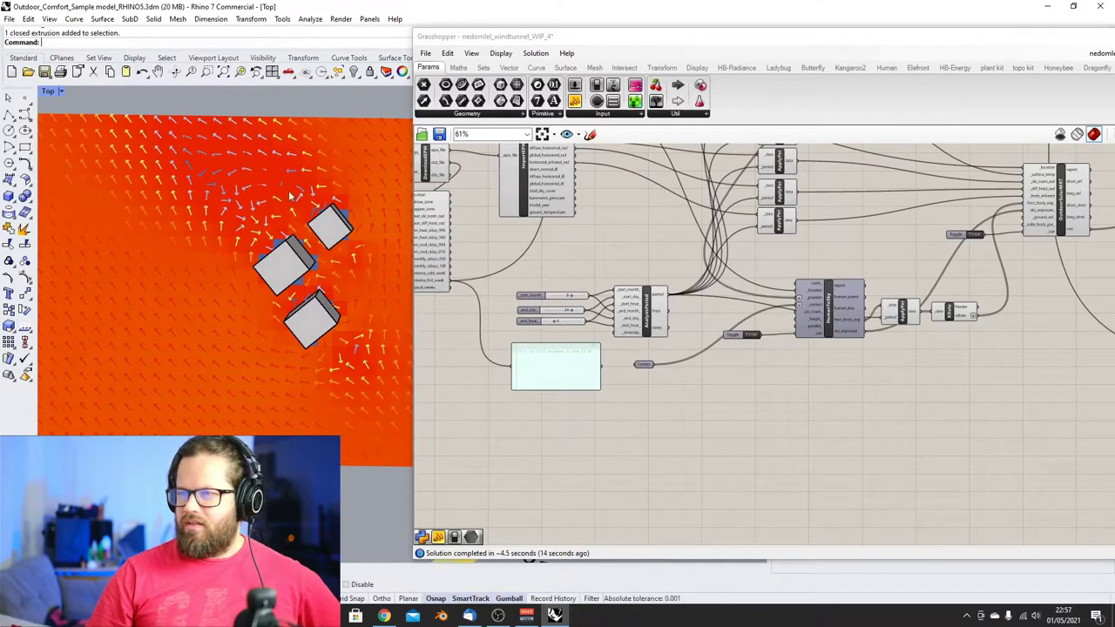
scroll(235, 198, "down", 5)
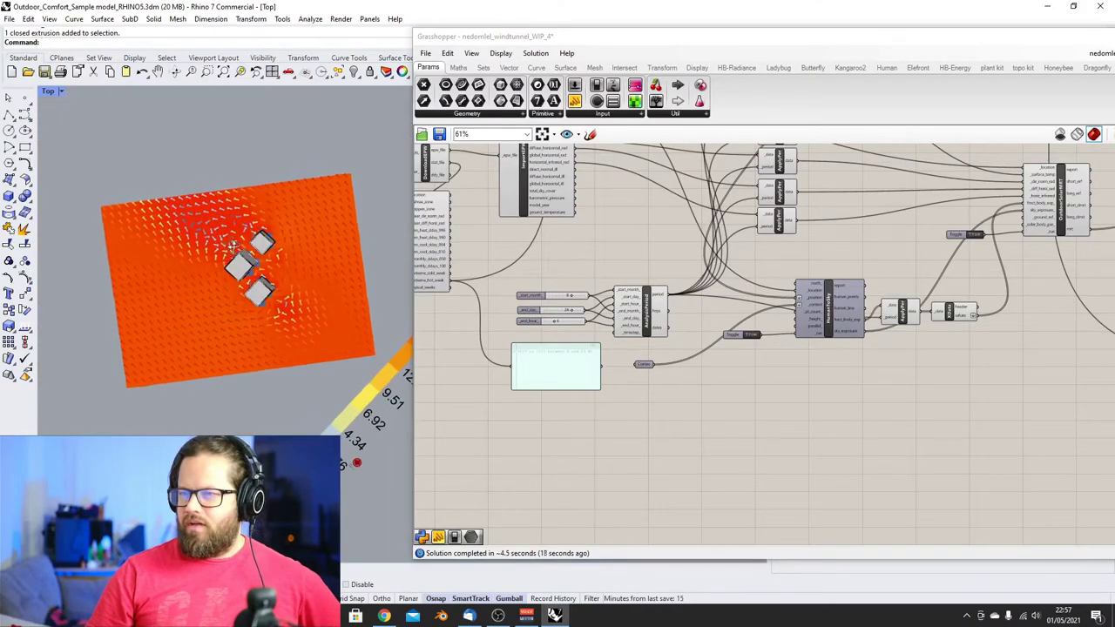
Inspect the UTCI heatmap from above and the LegendPar inputs, UTCI and Heatmap components that produce it
right_click_drag(235, 245, 229, 218)
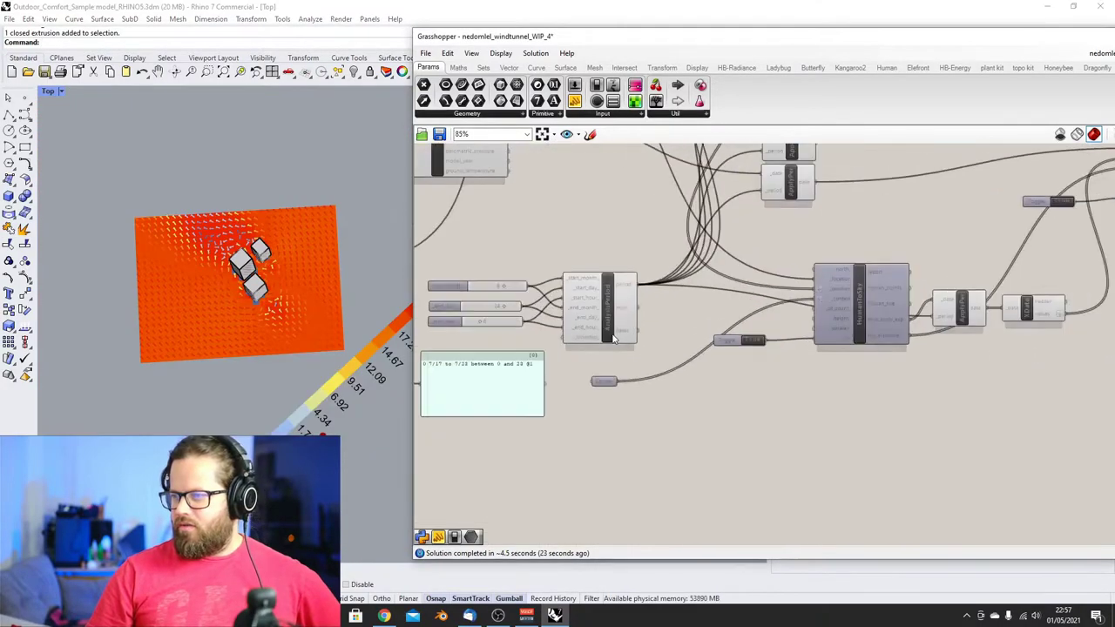
scroll(223, 263, "up", 8)
right_click_drag(199, 249, 262, 405)
scroll(224, 263, "down", 7)
scroll(209, 318, "up", 4)
scroll(244, 341, "down", 2)
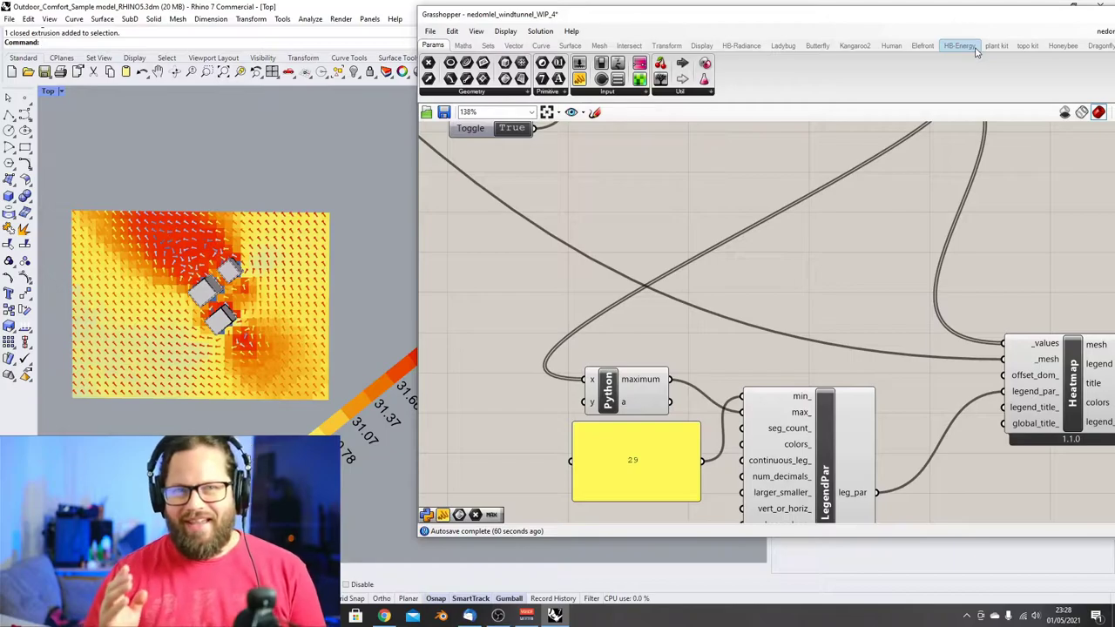
mouse_move(976, 52)
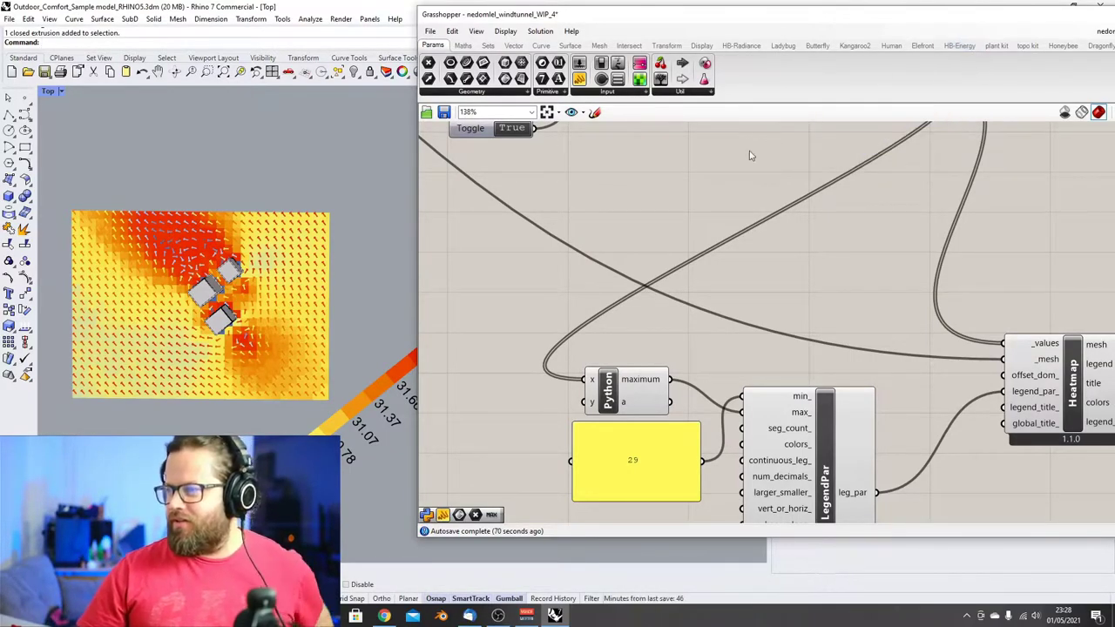
scroll(701, 192, "down", 6)
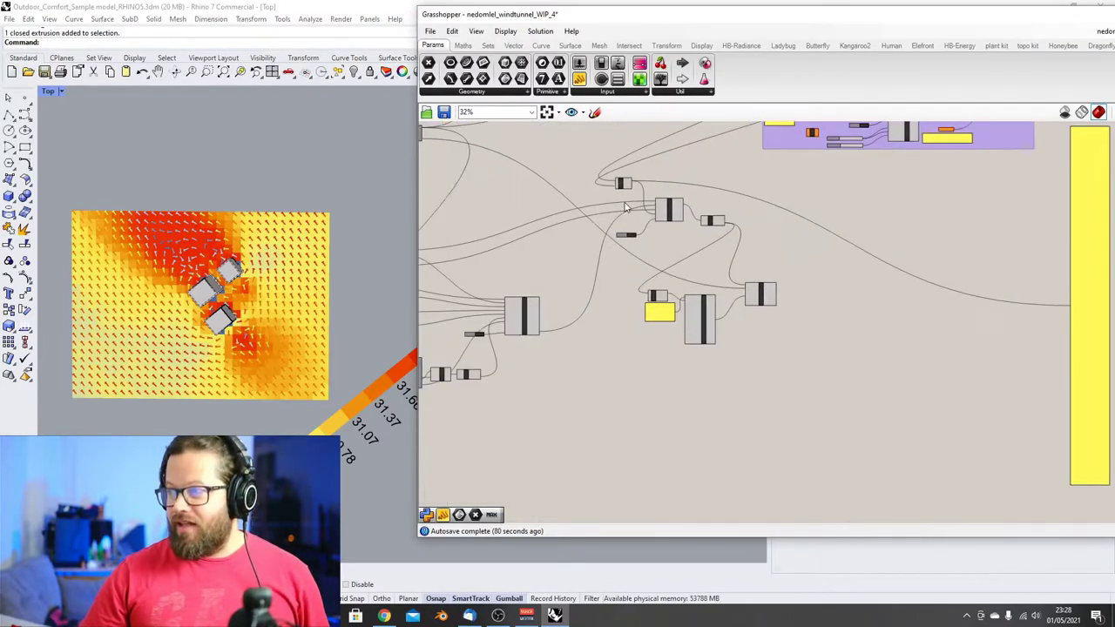
scroll(655, 193, "up", 3)
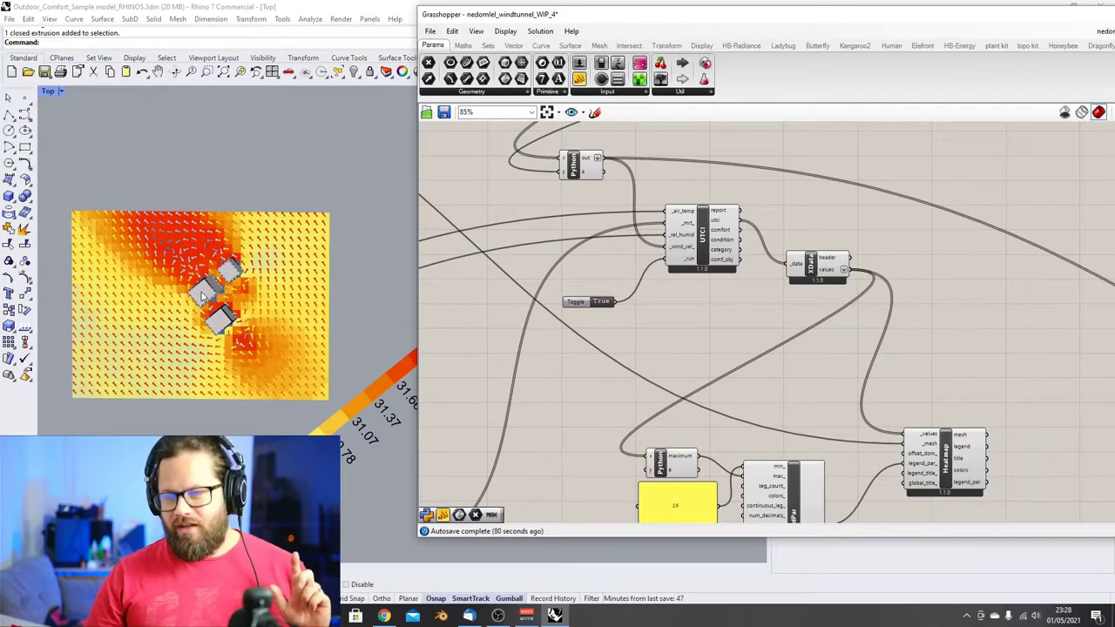
Examine the heatmap and wind vectors close up around the three buildings, and compare the colours with the UTCI legend
mouse_move(194, 290)
right_mouse_down()
mouse_move(232, 172)
mouse_move(218, 293)
mouse_move(198, 277)
mouse_move(178, 305)
right_mouse_up()
scroll(218, 294, "up", 3)
scroll(174, 301, "up", 1)
scroll(130, 233, "up", 2)
right_click_drag(130, 228, 198, 218)
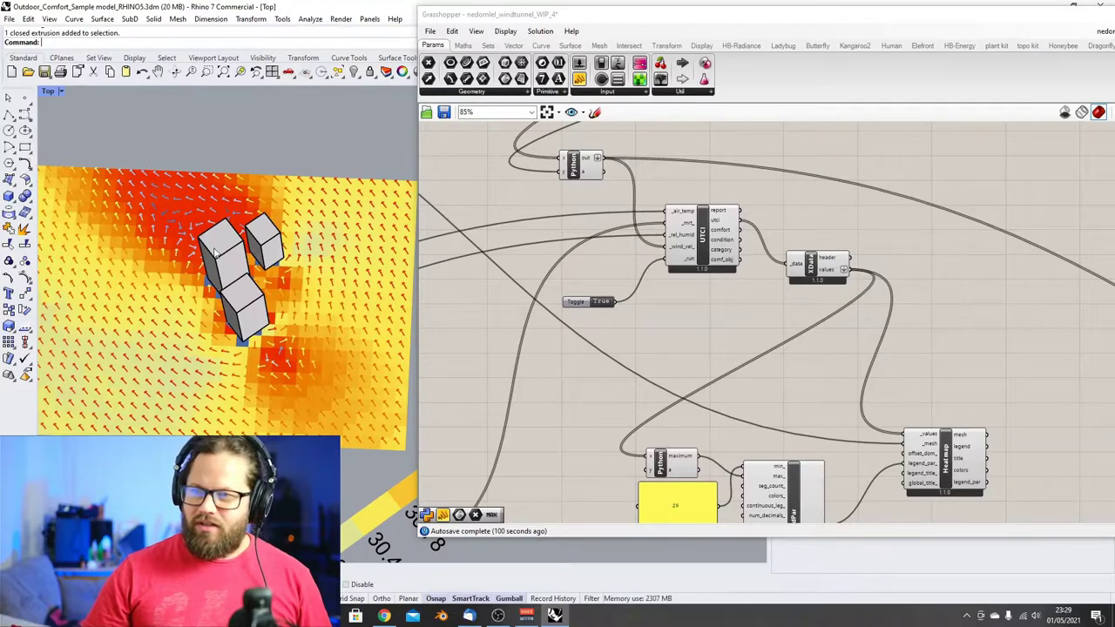
right_click_drag(162, 265, 214, 350)
scroll(219, 228, "down", 8)
scroll(220, 228, "up", 2)
right_click_drag(219, 228, 224, 328)
scroll(273, 360, "up", 2)
scroll(297, 375, "down", 2)
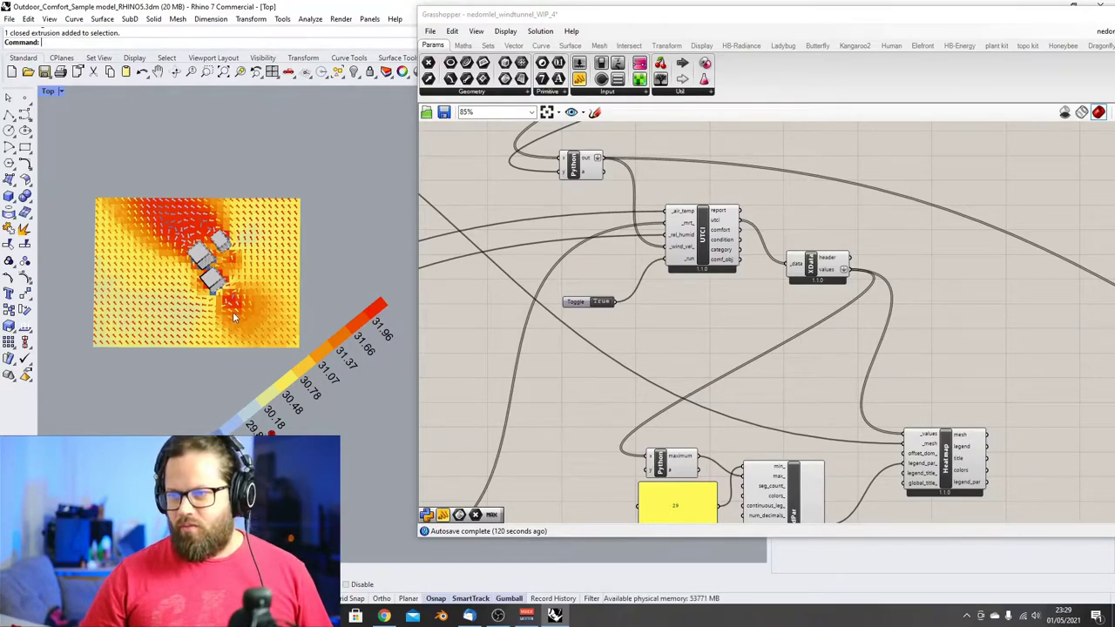
Trace the Python component feeding UTCI back to the wind tunnel group and examine its sorted wind speed panel and maximum-value note
left_click(567, 369)
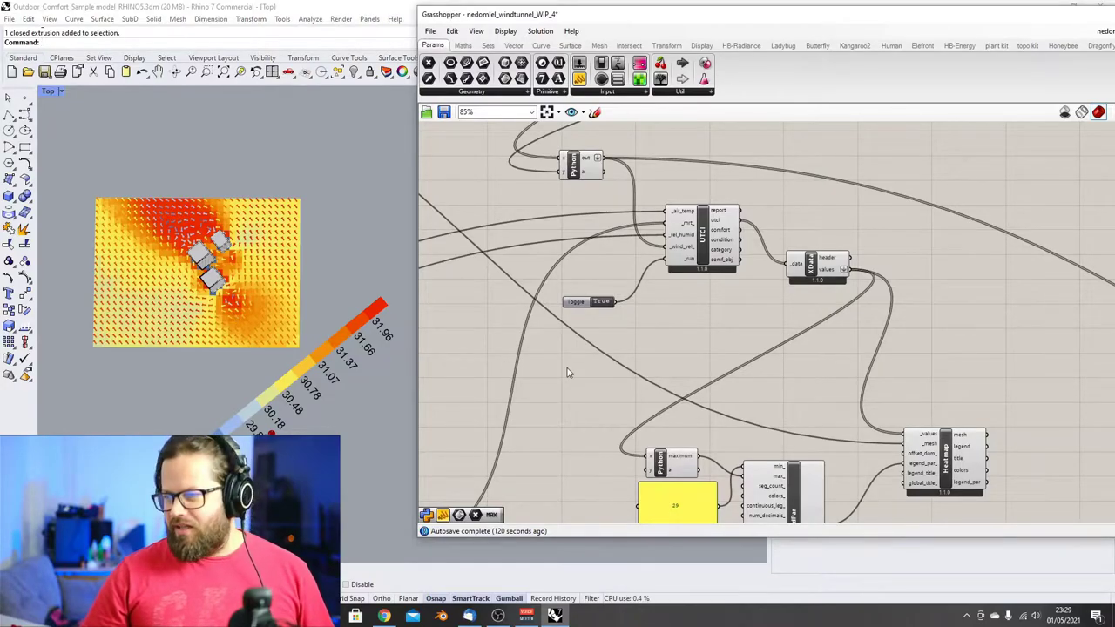
scroll(582, 351, "down", 3)
scroll(624, 440, "up", 4)
scroll(633, 418, "down", 5)
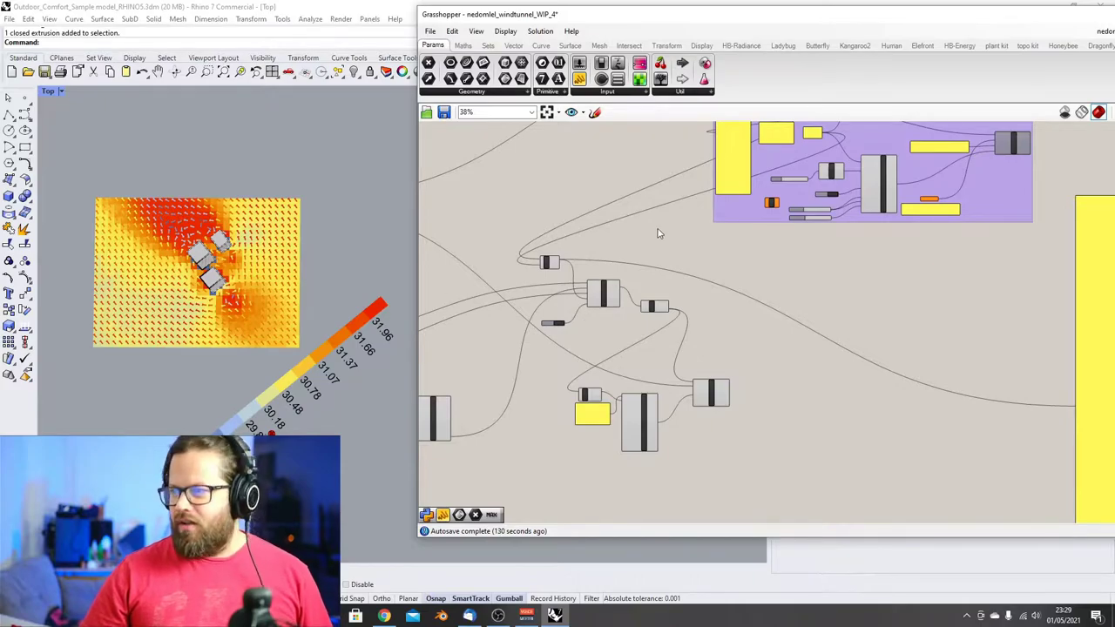
scroll(655, 233, "down", 2)
scroll(655, 234, "up", 2)
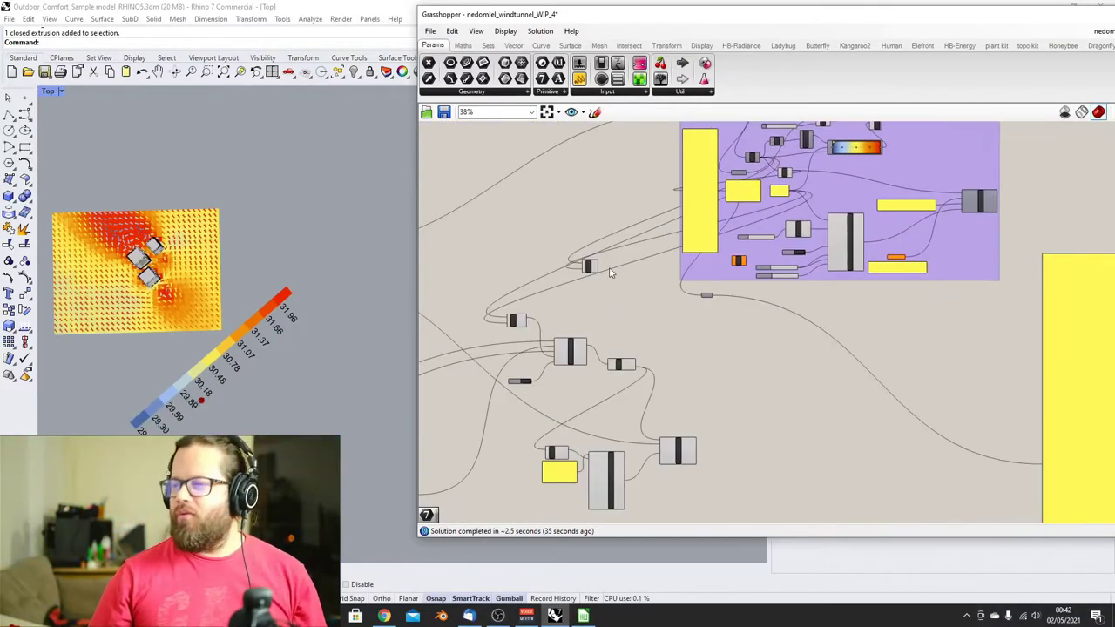
scroll(598, 271, "up", 4)
scroll(598, 271, "down", 5)
scroll(636, 304, "up", 3)
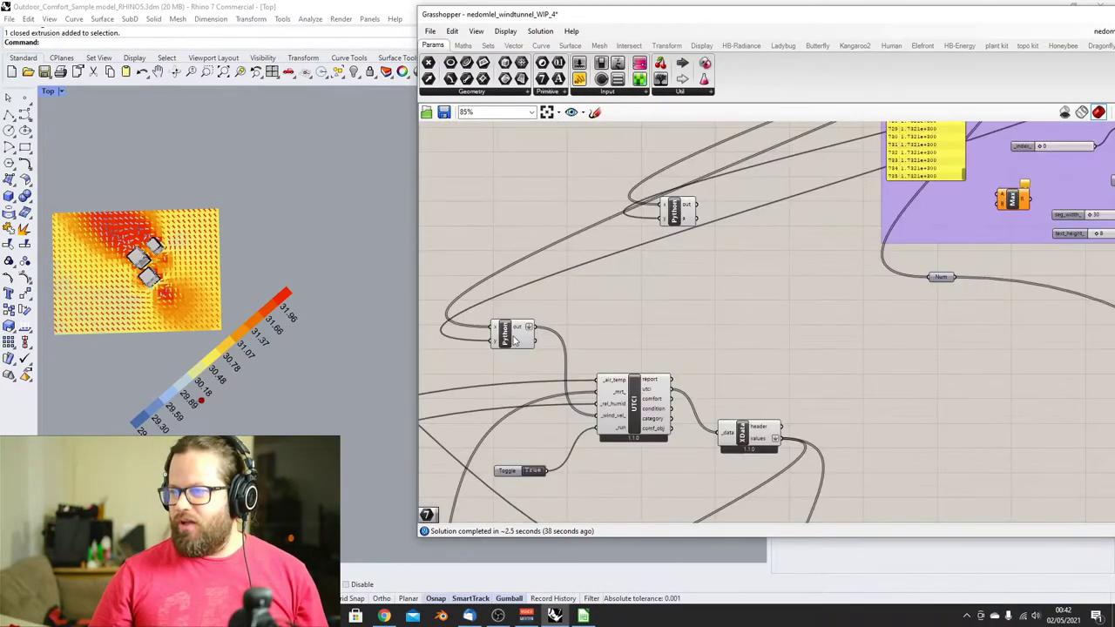
scroll(636, 304, "down", 4)
scroll(708, 199, "up", 6)
left_click(683, 227)
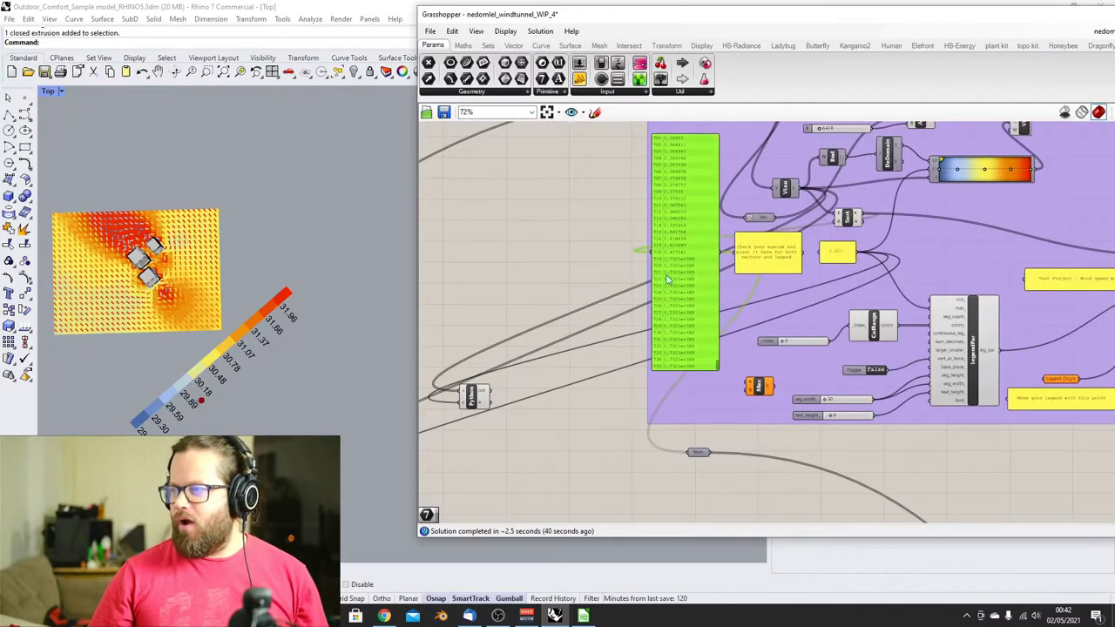
scroll(685, 266, "up", 4)
scroll(697, 216, "down", 2)
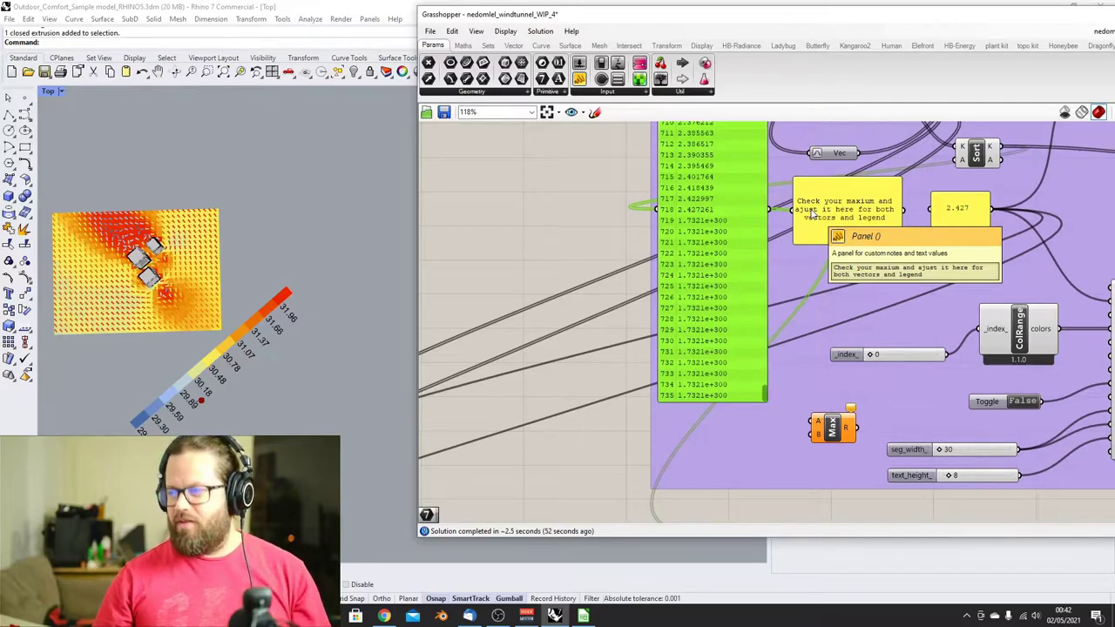
scroll(610, 288, "down", 2)
Open the script of the Python component feeding _wind_vel_ and read its newspeed list and the loop limiting x values to y
left_click(520, 322)
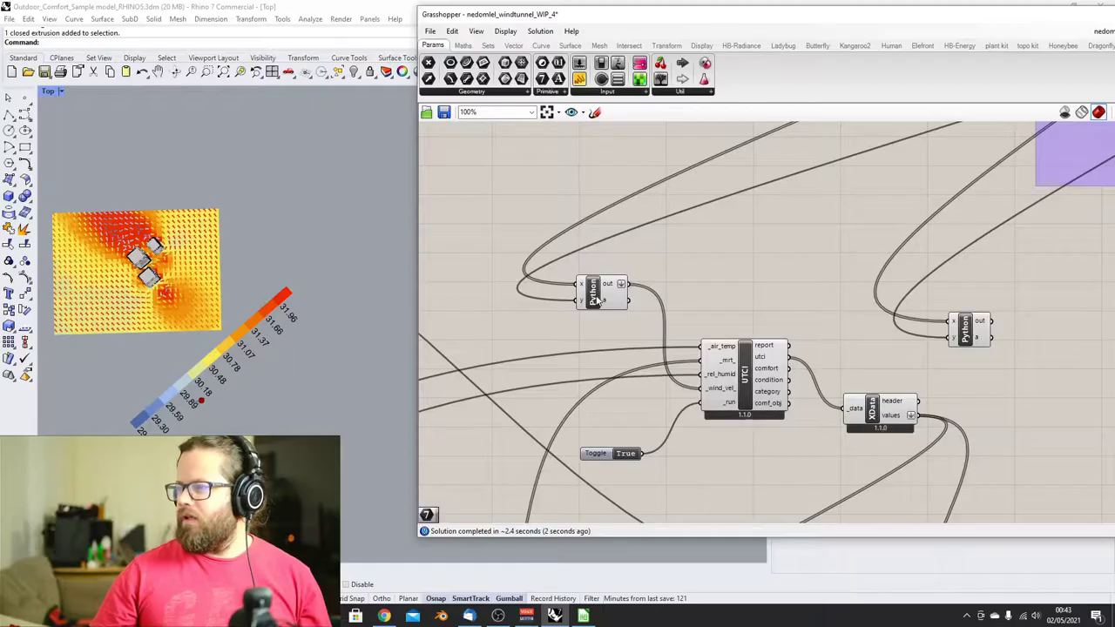
left_click(600, 294)
left_click(659, 273)
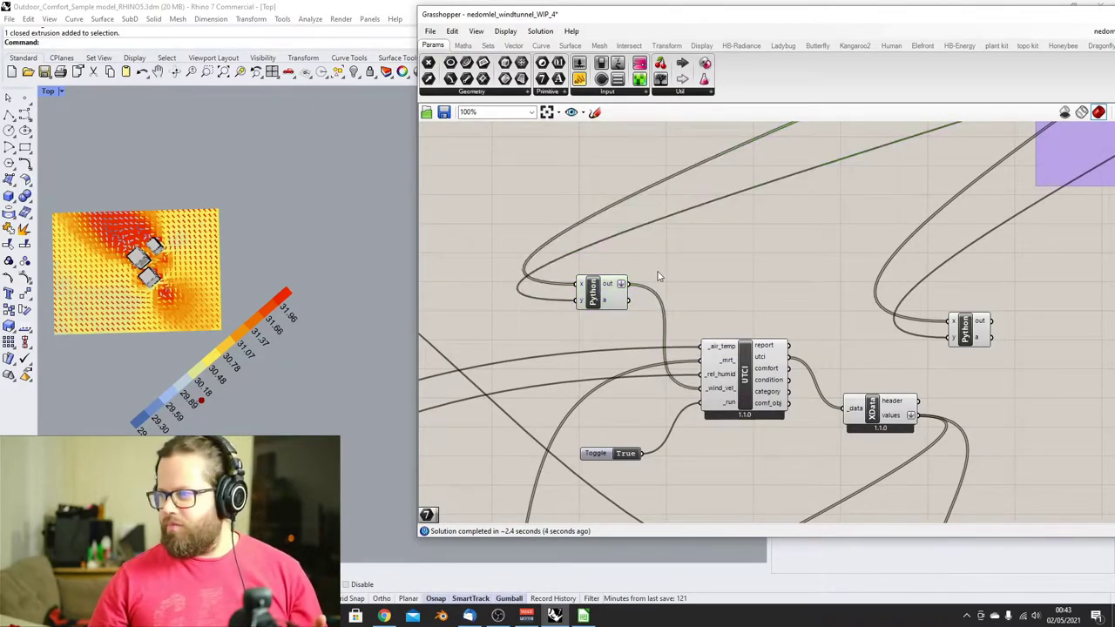
double_click(593, 296)
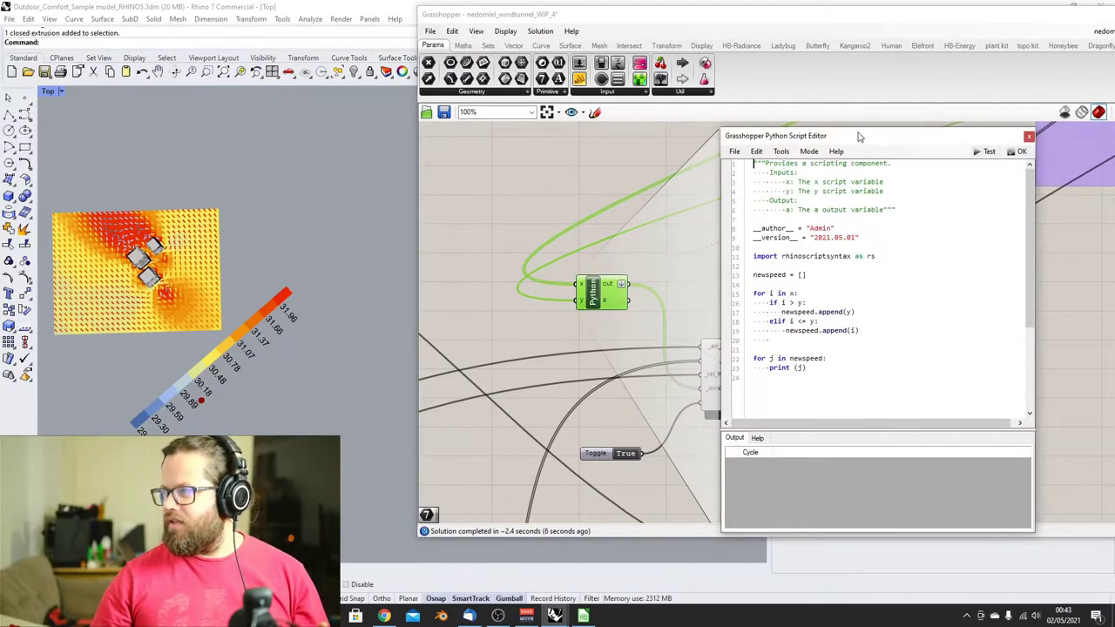
double_click(860, 136)
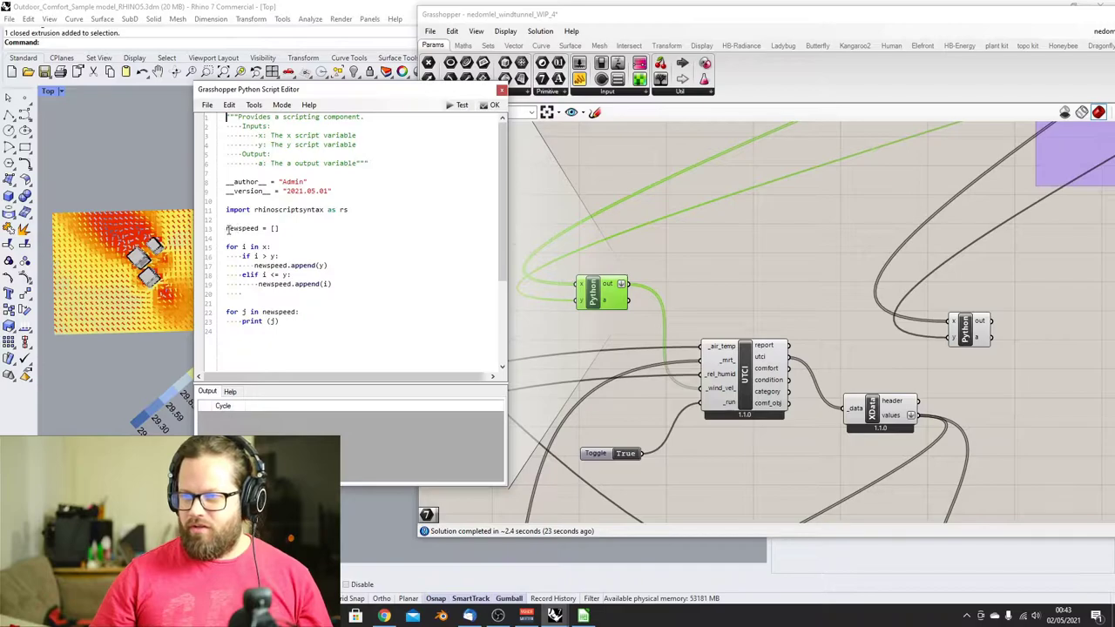
left_click_drag(228, 229, 280, 229)
left_click(275, 298)
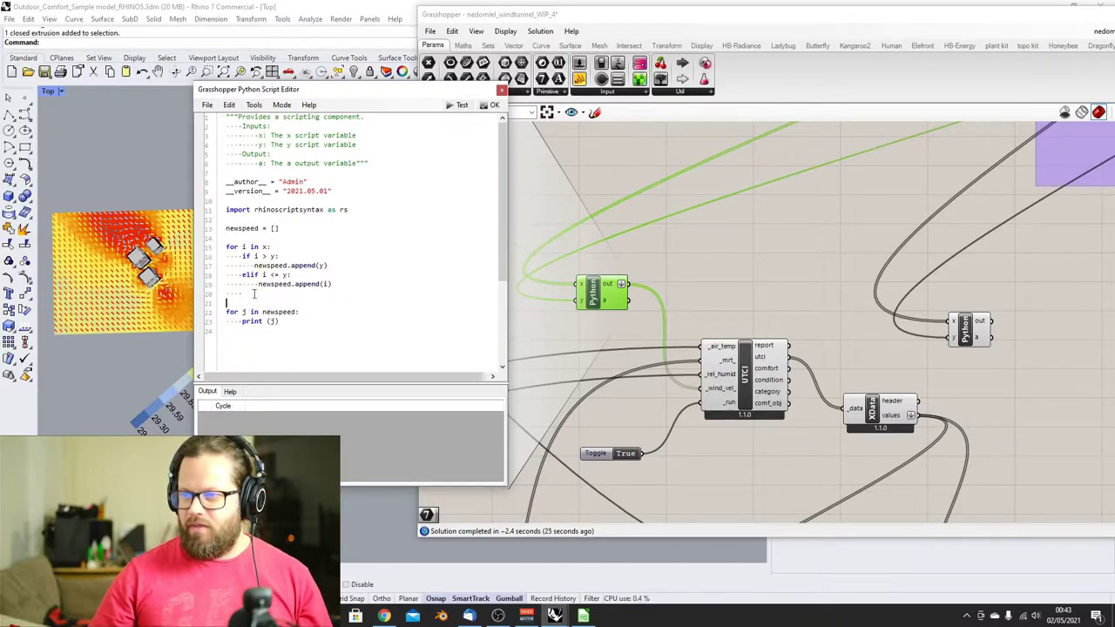
left_click_drag(227, 247, 326, 293)
left_click(233, 253)
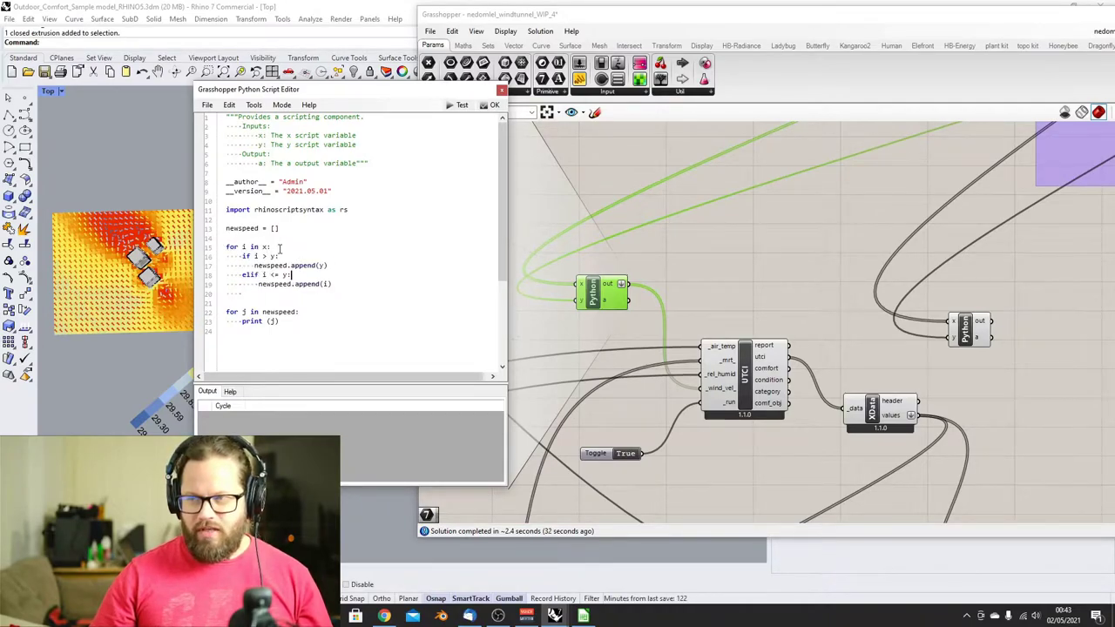
left_click_drag(364, 95, 374, 104)
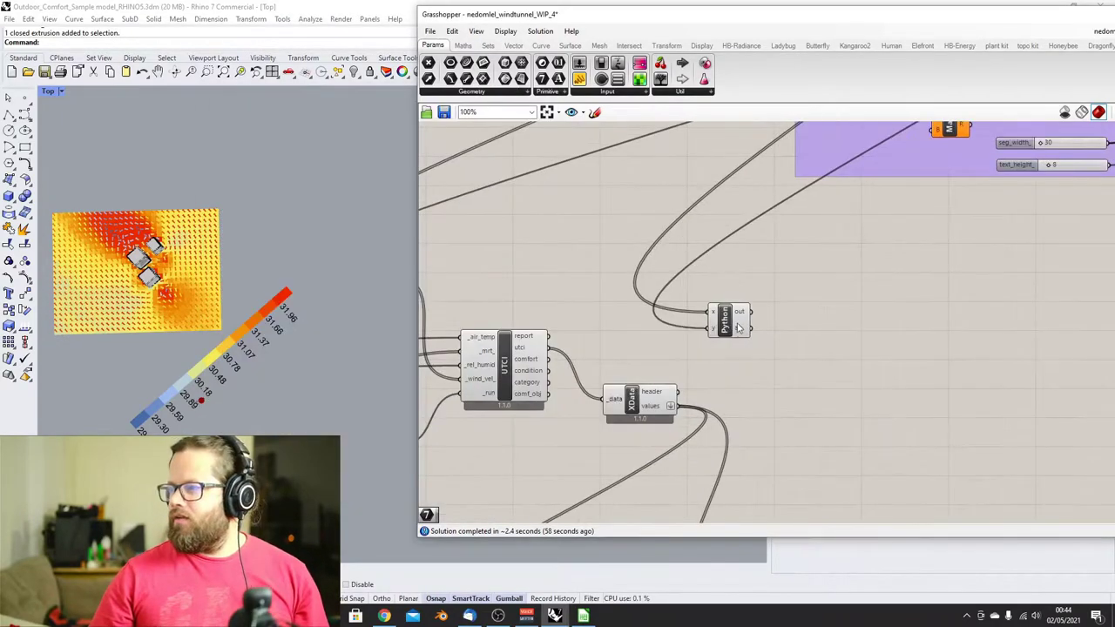
Clear the code below the import line in the second Python component's script, and close the editor applying the change
double_click(722, 319)
left_click_drag(827, 349, 716, 269)
key("Delete")
left_click(537, 250)
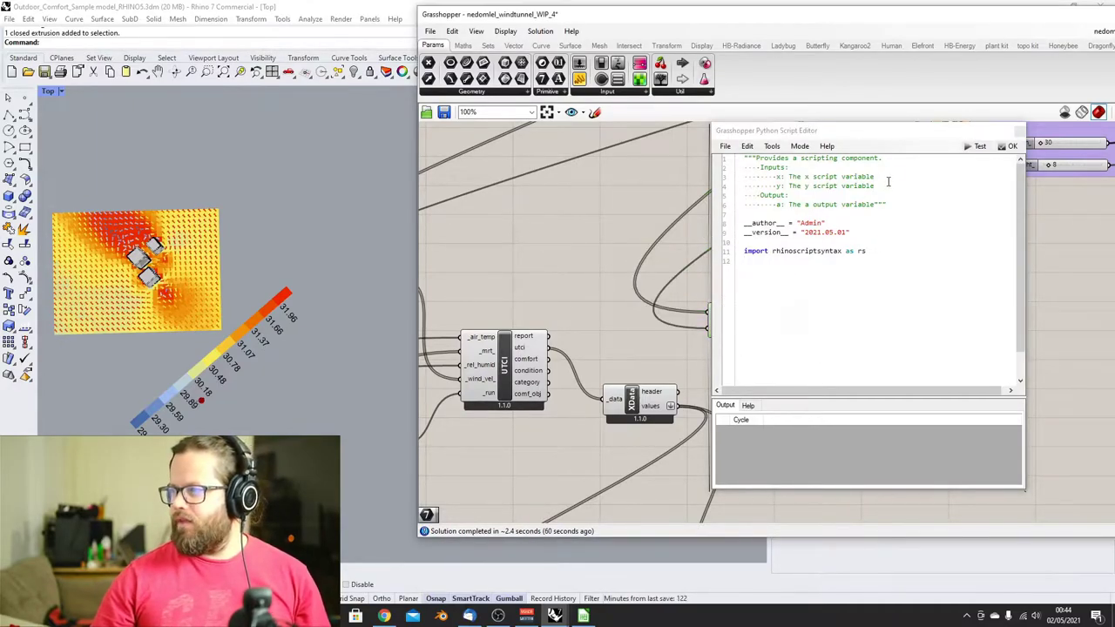
left_click_drag(891, 141, 945, 132)
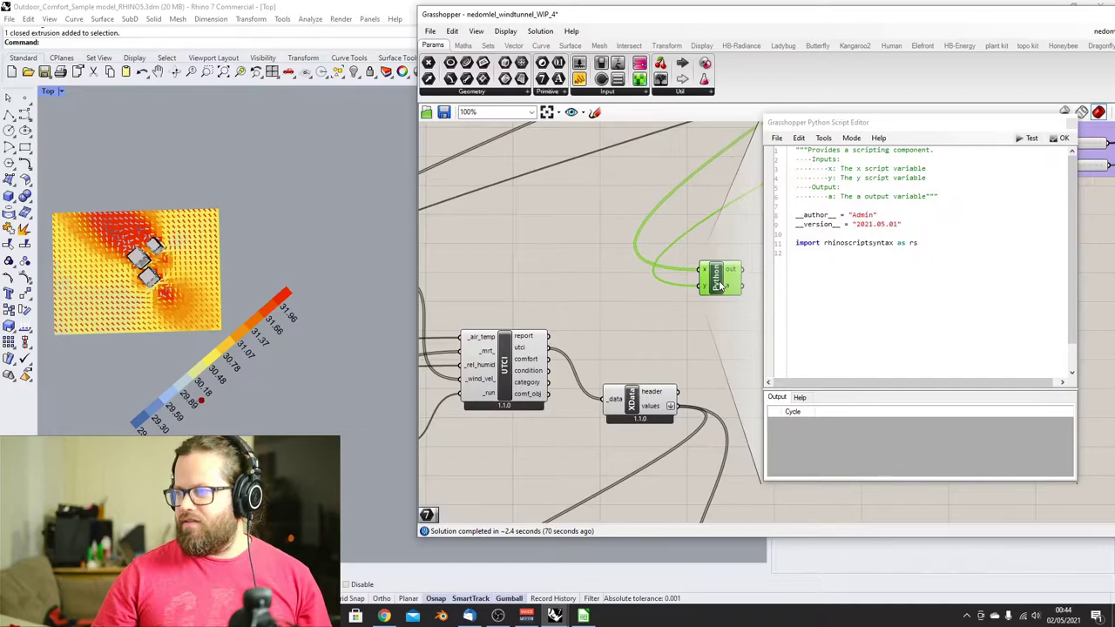
left_click(1069, 122)
left_click(880, 331)
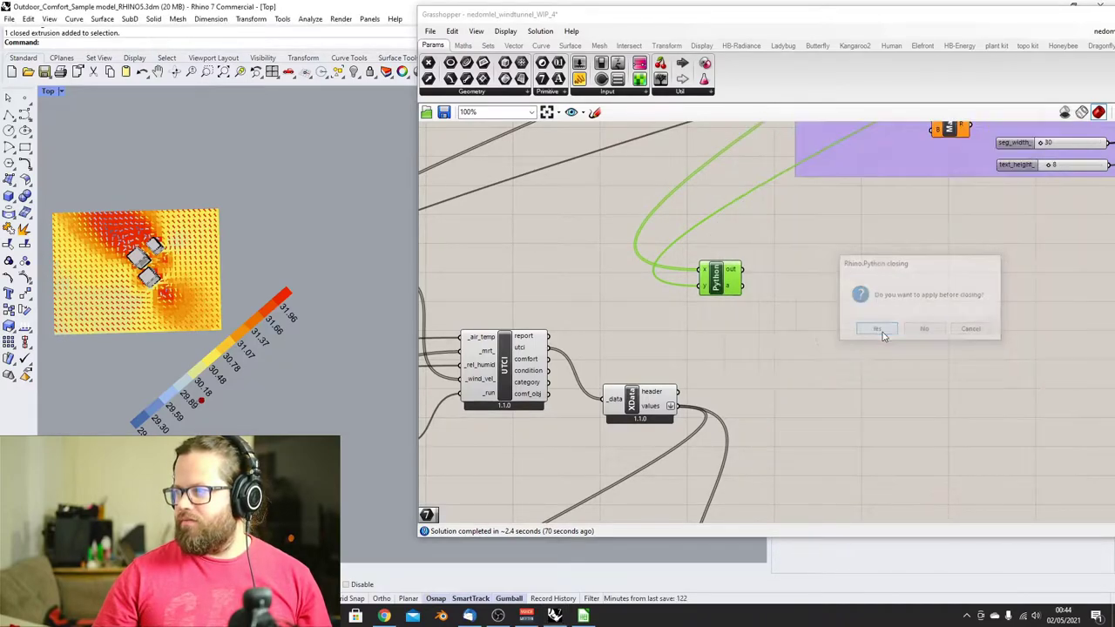
Add a GhPython Script component beside the second Python component and delete it again
left_click(747, 314)
scroll(750, 312, "down", 3)
double_click(790, 312)
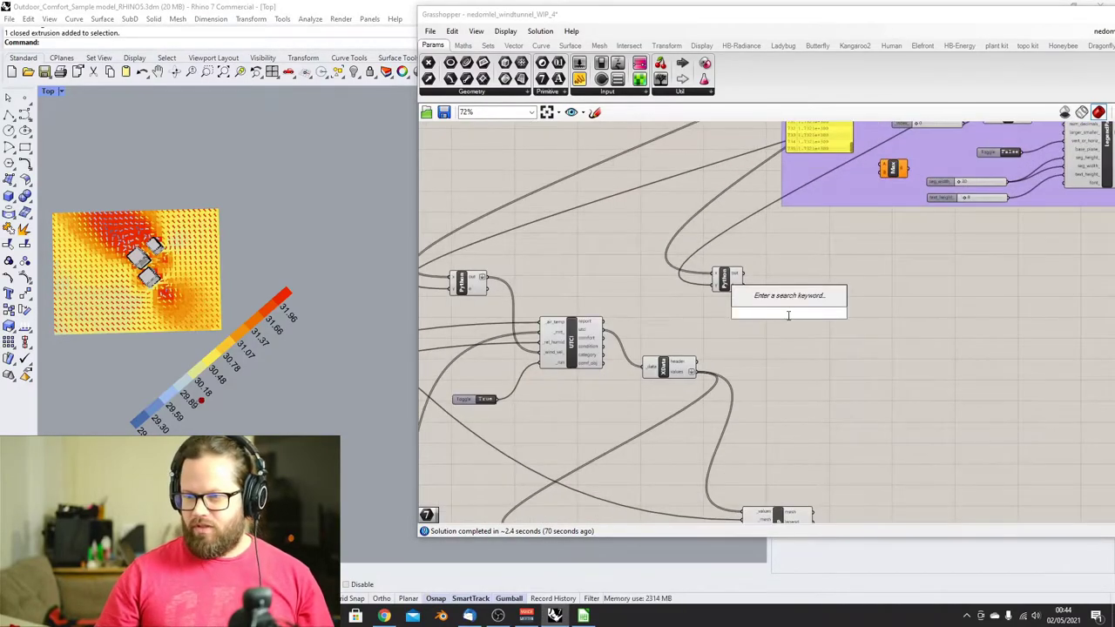
type("p")
key("BackSpace")
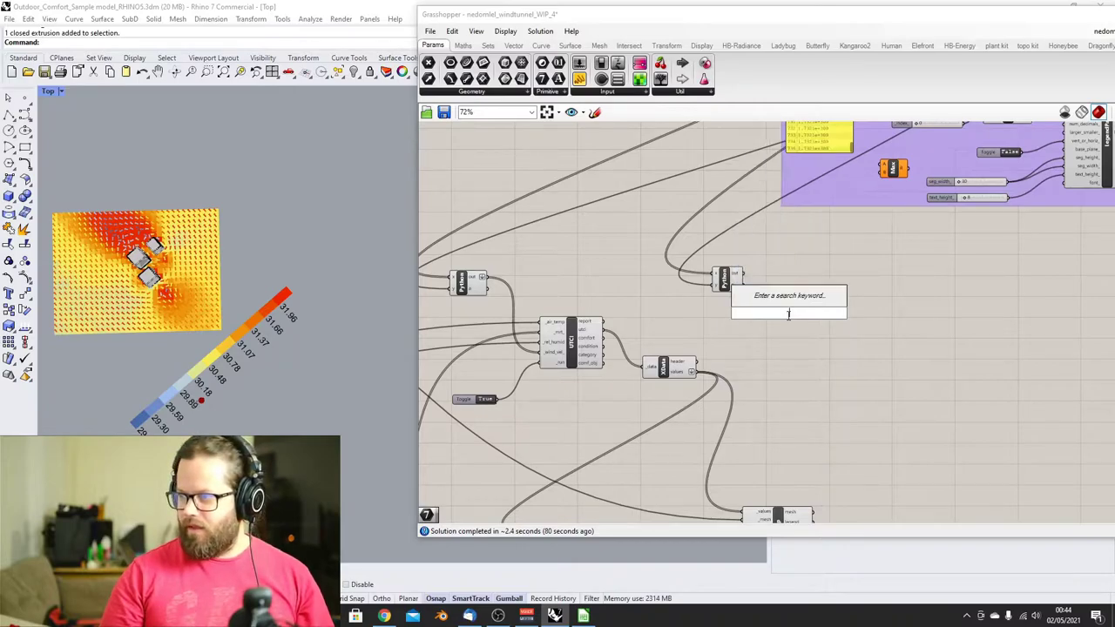
type("gp")
key("BackSpace")
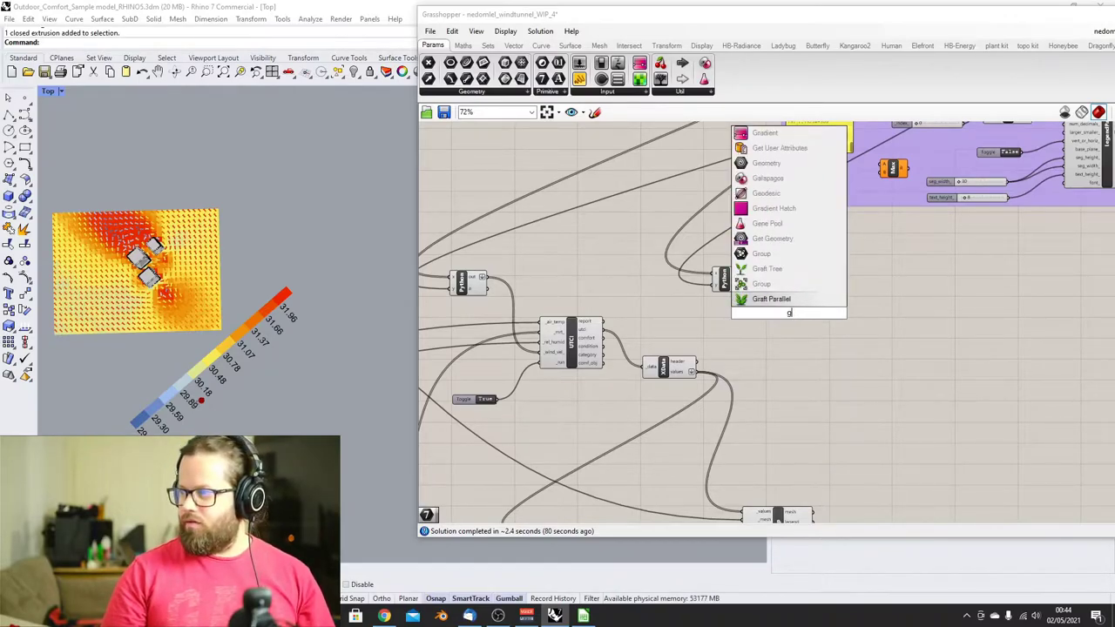
type("h")
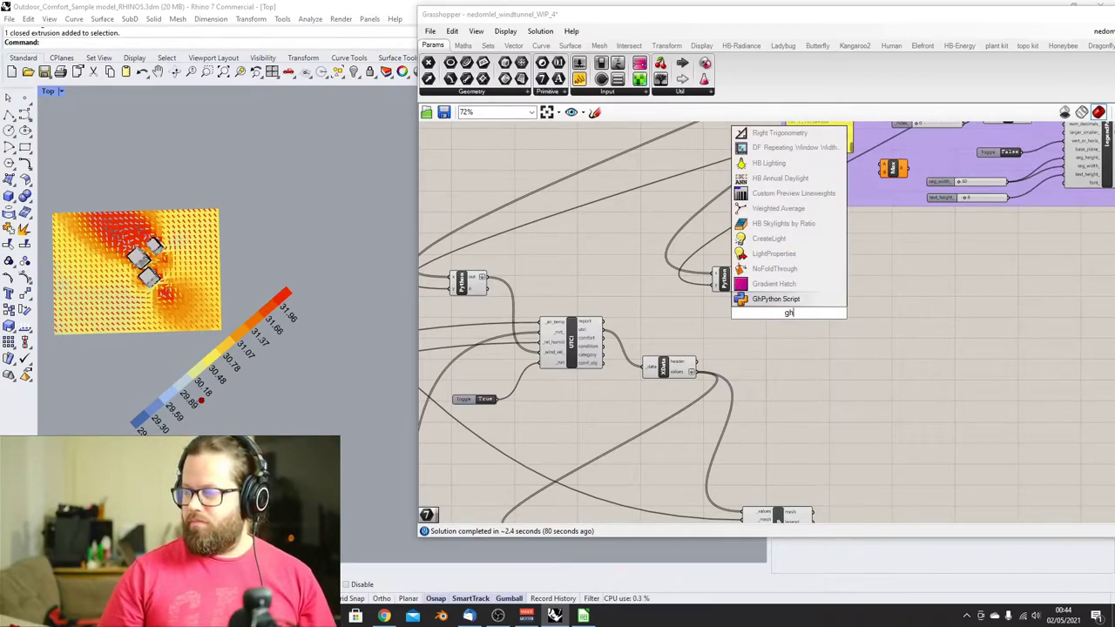
left_click(766, 300)
mouse_move(792, 314)
left_mouse_down()
mouse_move(793, 325)
mouse_move(803, 295)
left_mouse_up()
key("Delete")
scroll(724, 280, "up", 3)
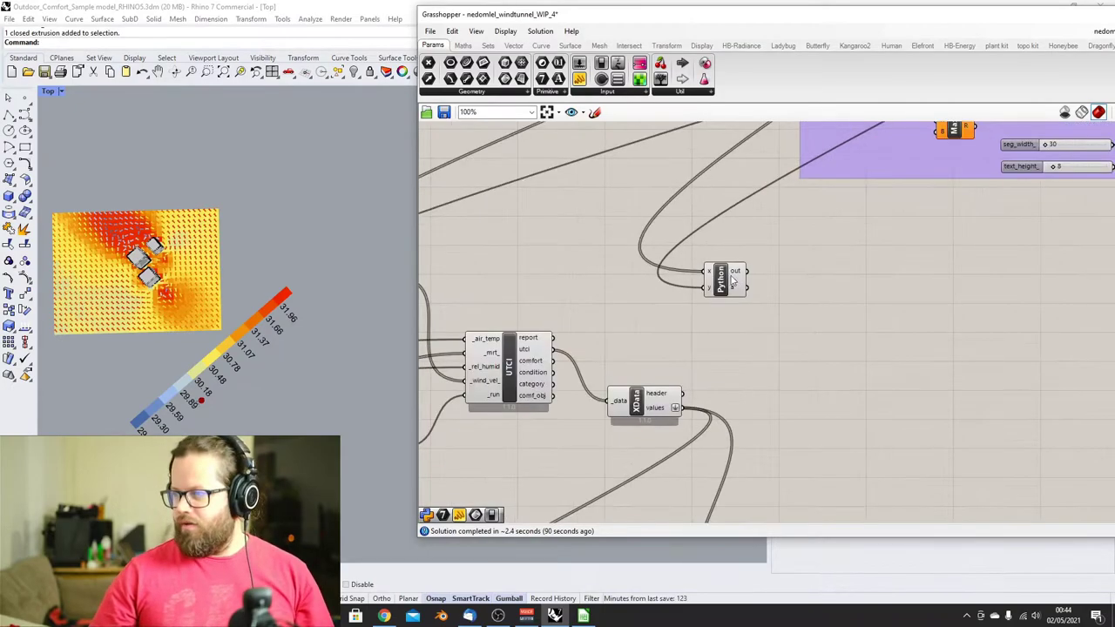
Examine the second Python component's script and trace its x and y inputs to the VLen lengths and the maximum speed panel
double_click(722, 285)
mouse_move(908, 127)
left_mouse_down()
mouse_move(946, 140)
mouse_move(921, 138)
left_mouse_up()
left_click(991, 139)
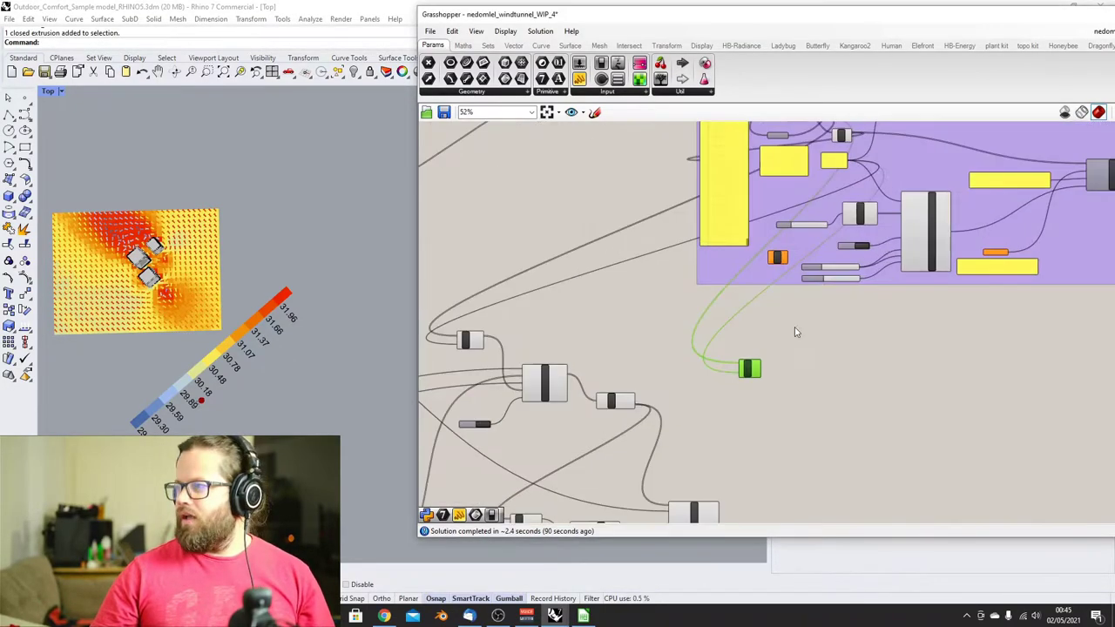
scroll(733, 363, "up", 5)
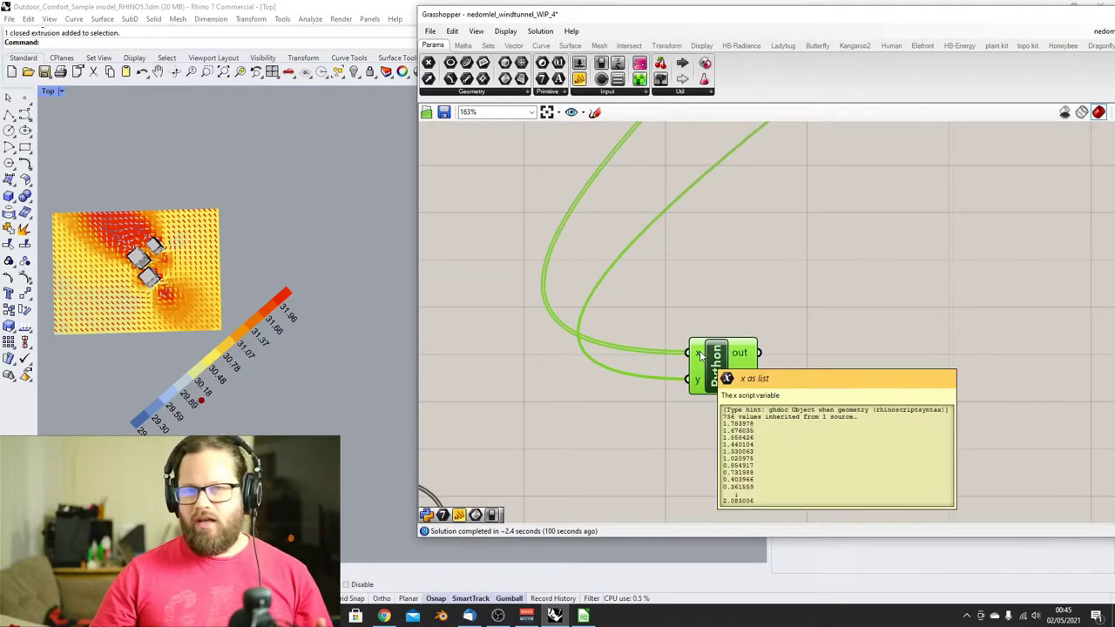
scroll(700, 357, "down", 10)
scroll(781, 194, "up", 5)
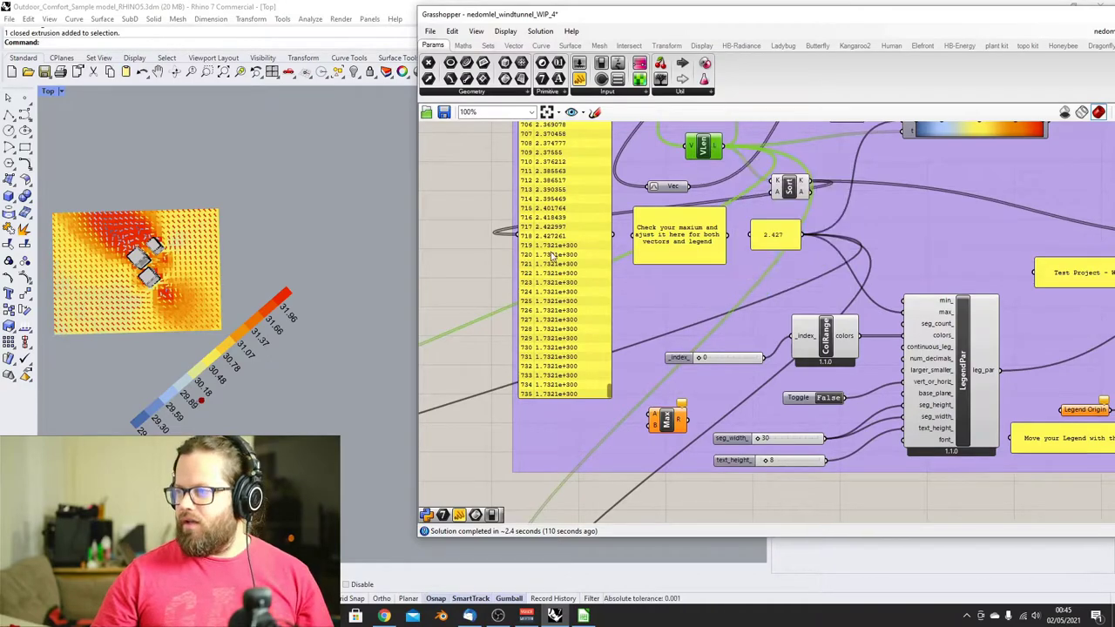
left_click(557, 227)
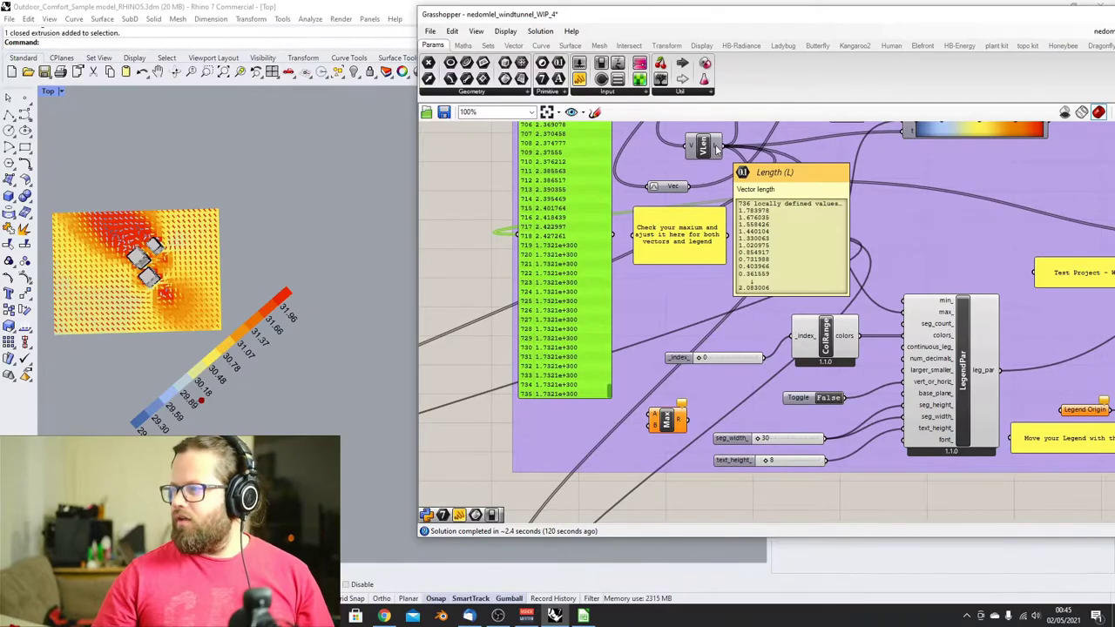
scroll(716, 150, "down", 5)
scroll(710, 334, "up", 3)
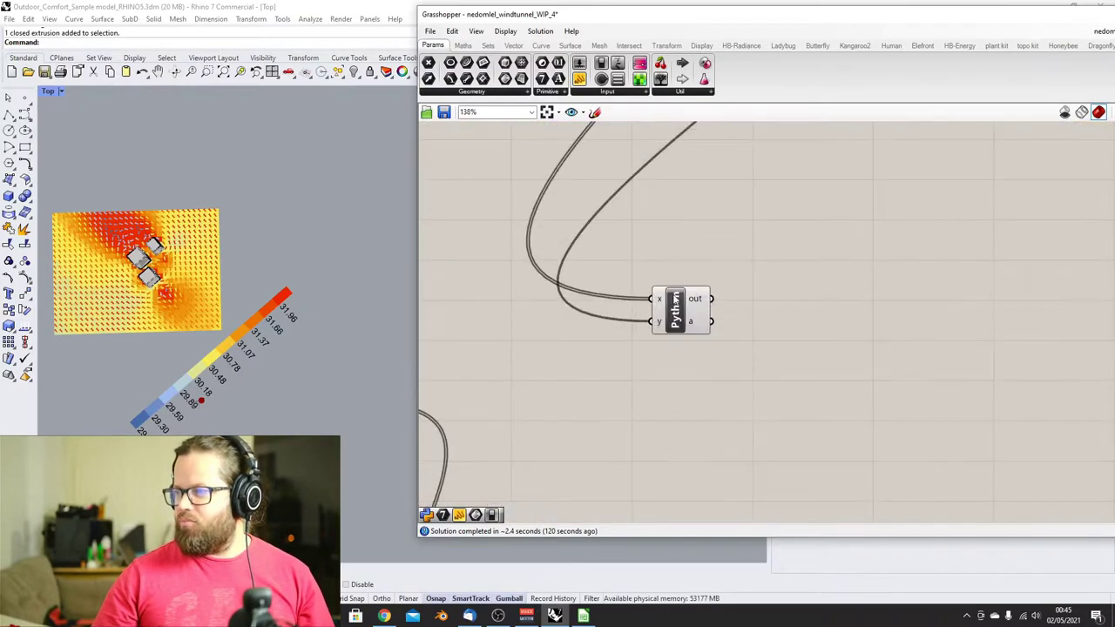
scroll(663, 348, "down", 4)
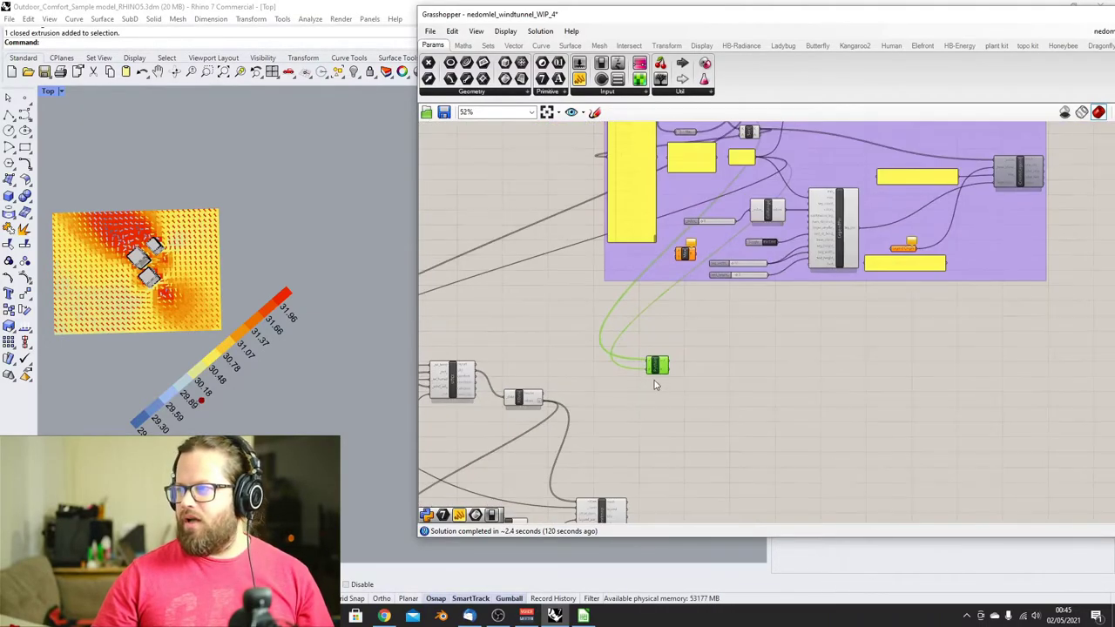
scroll(720, 251, "up", 3)
scroll(697, 288, "down", 5)
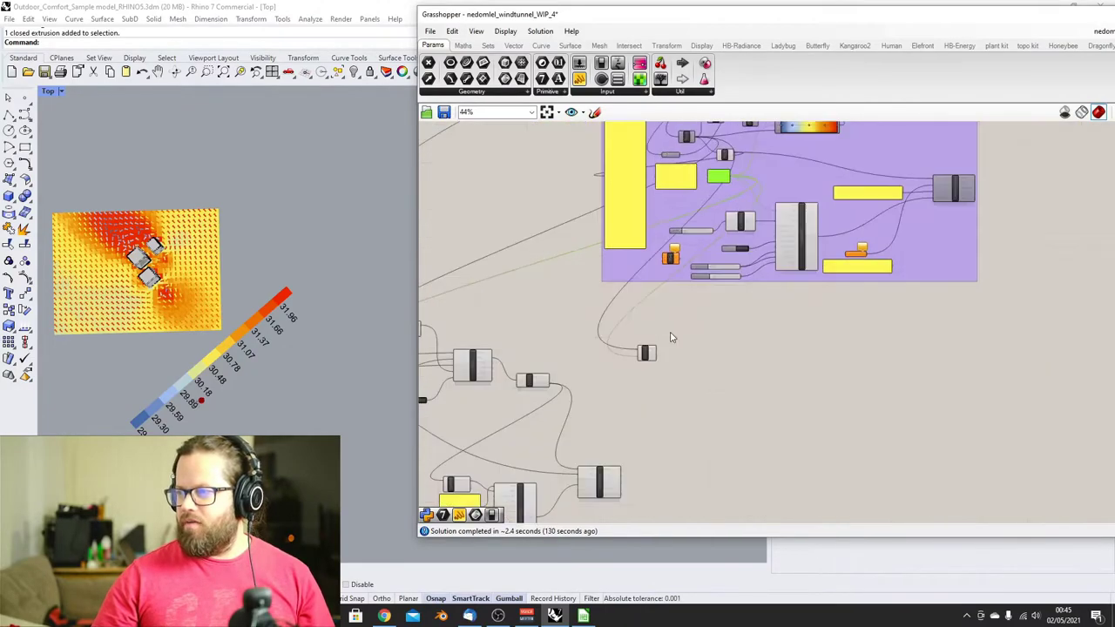
Open the second Python component's script to view its import line, and close the editor again
scroll(653, 366, "up", 4)
scroll(643, 384, "up", 2)
double_click(640, 335)
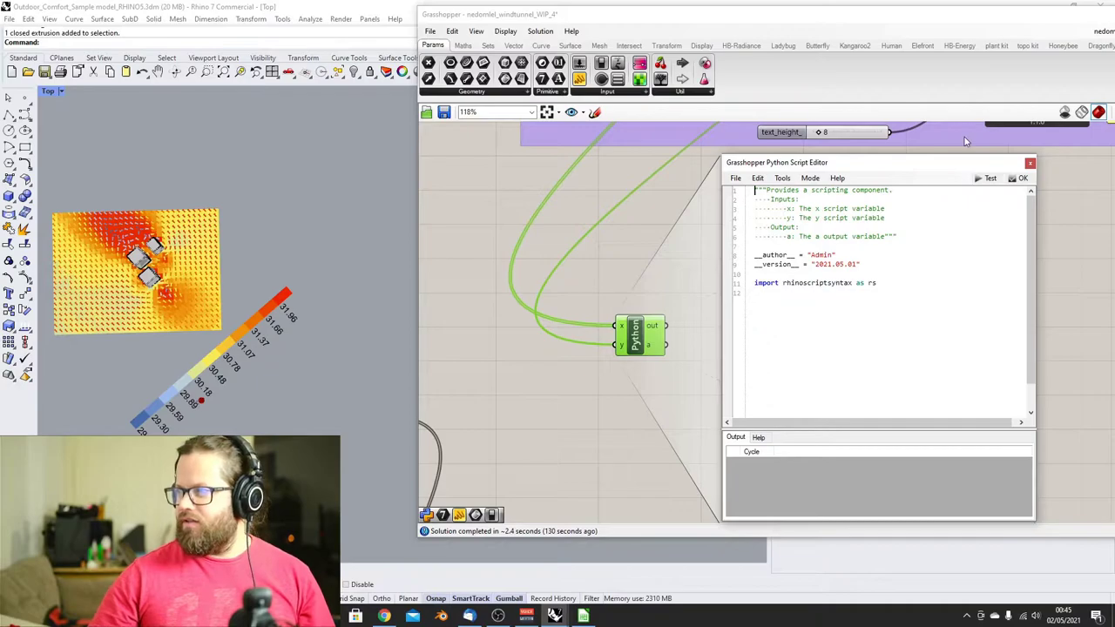
left_click_drag(886, 165, 905, 165)
left_click(558, 380)
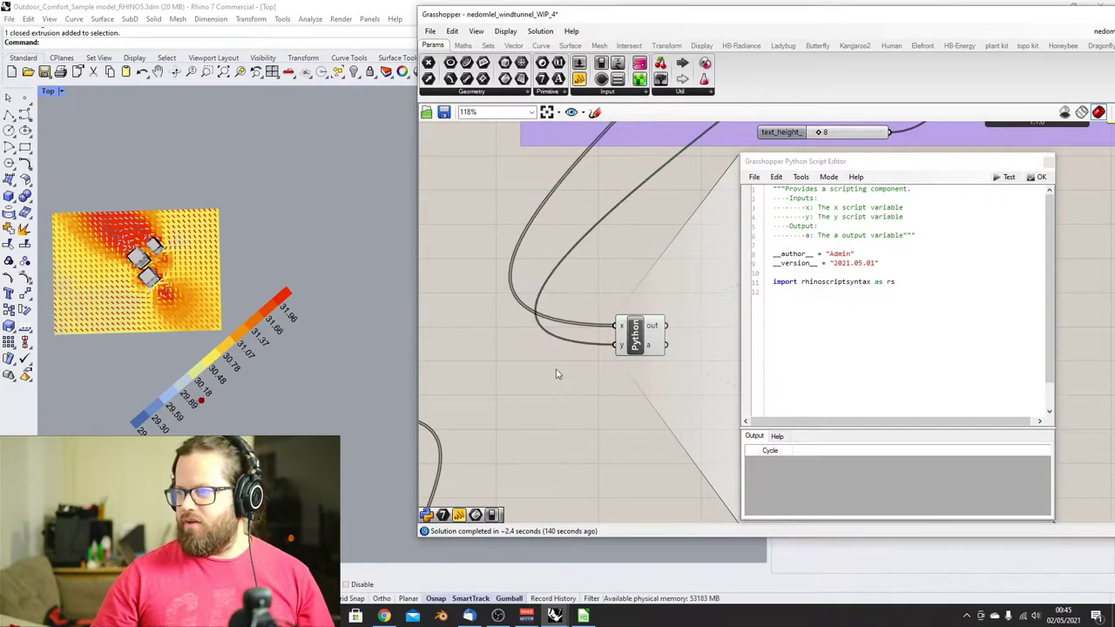
left_click(1048, 162)
Open the source script of the Butterfly component that runs OpenFOAM recipes and look through its code
scroll(827, 287, "down", 5)
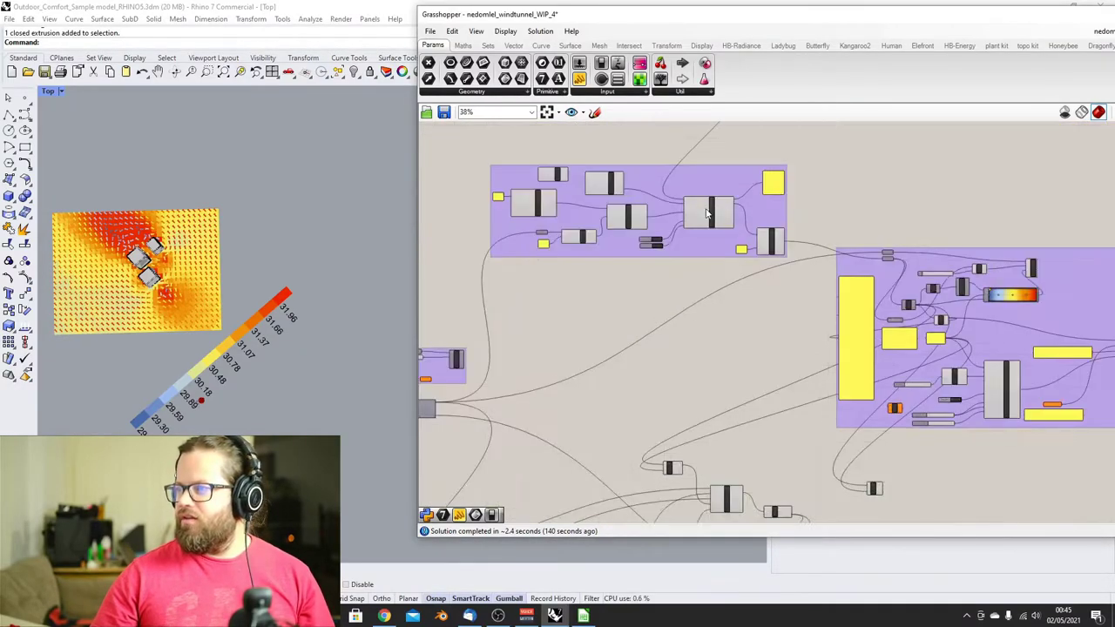
double_click(725, 213)
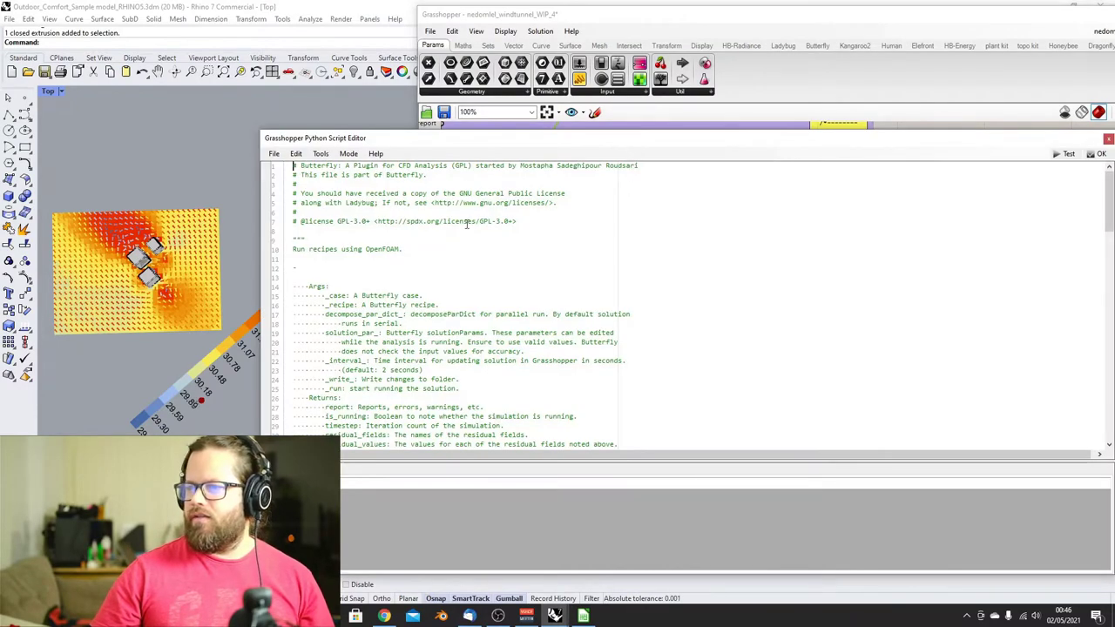
left_click_drag(478, 141, 422, 96)
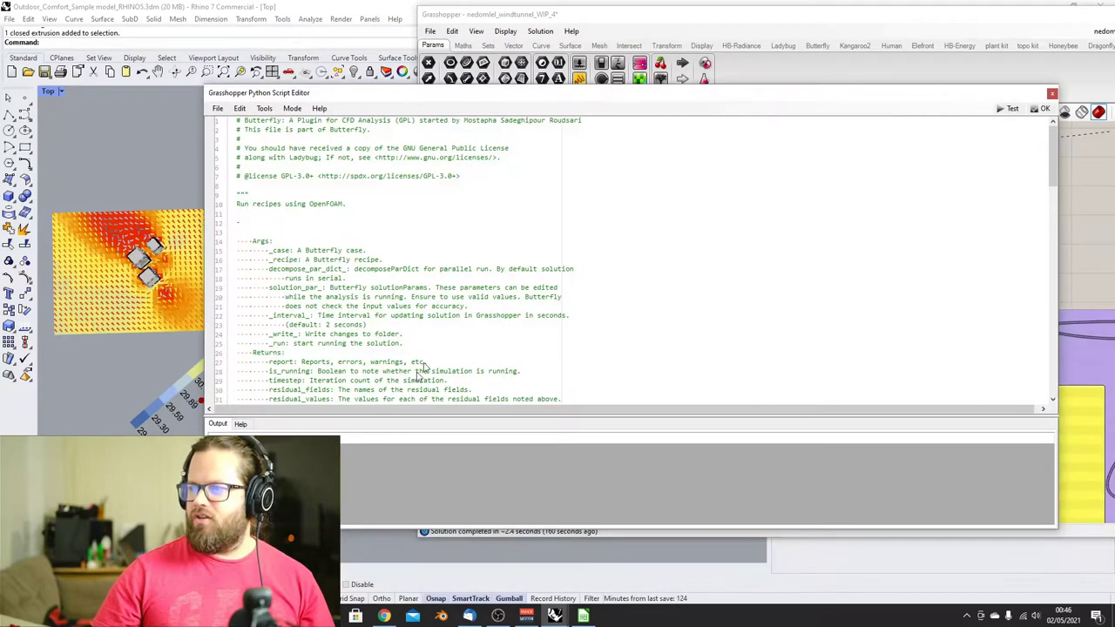
scroll(383, 248, "down", 10)
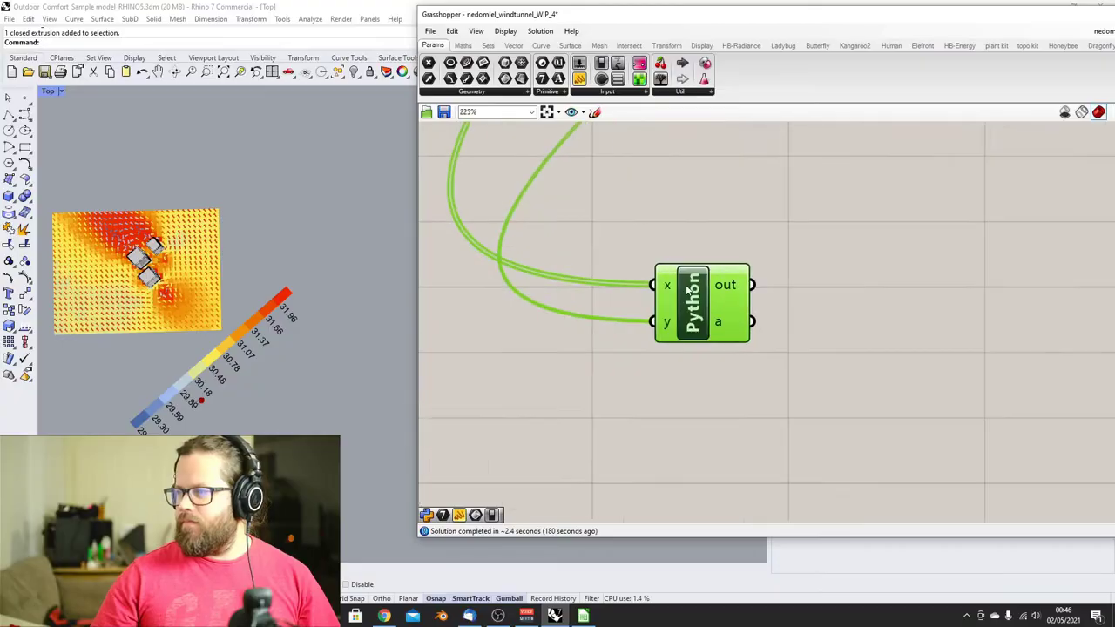
Check the second Python component's x and y inputs and start a "for i in x:" loop in its script
scroll(690, 290, "up", 2)
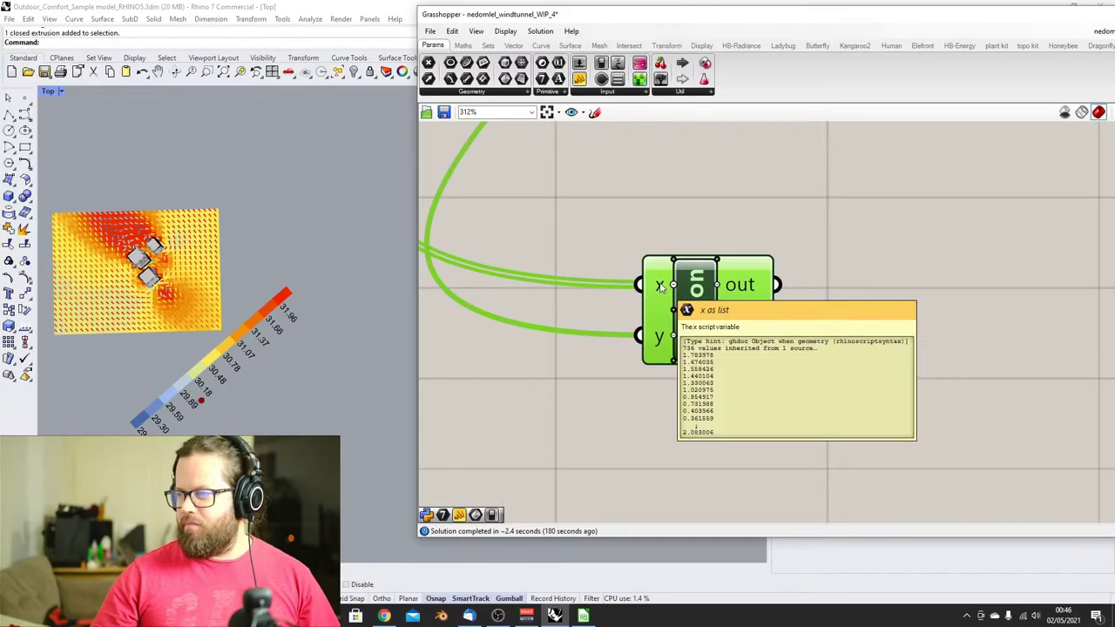
mouse_move(658, 341)
double_click(707, 327)
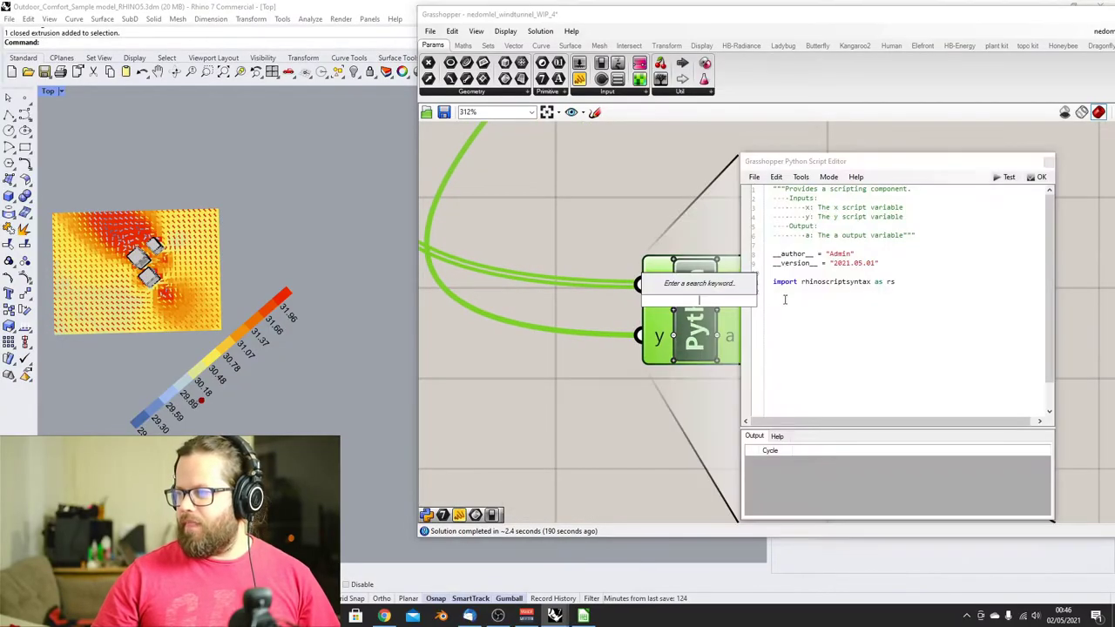
type("for i")
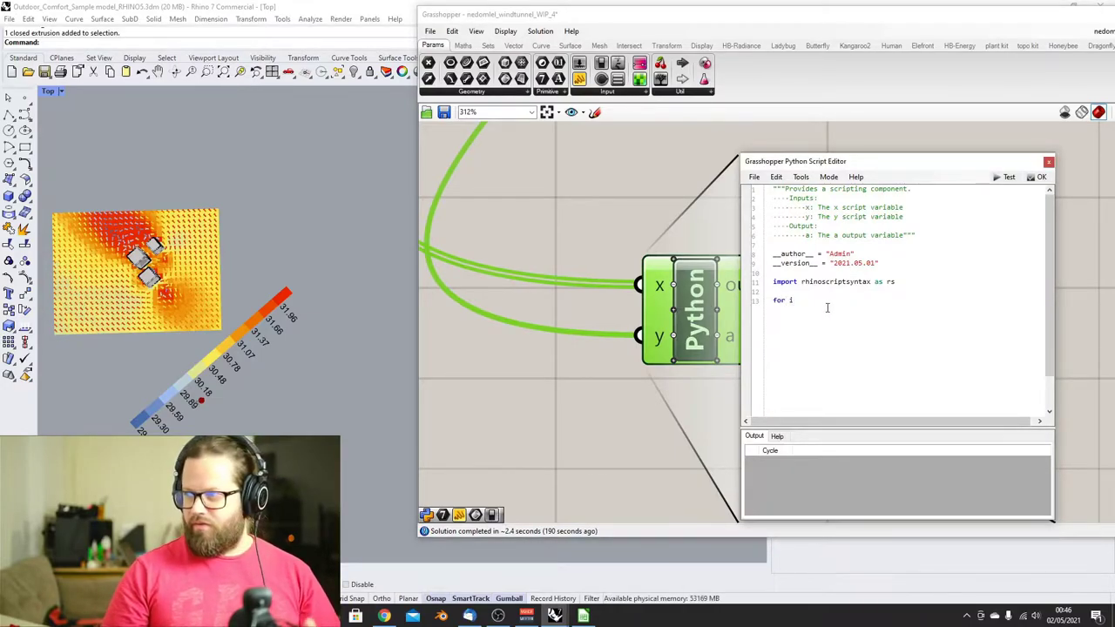
type(" in x")
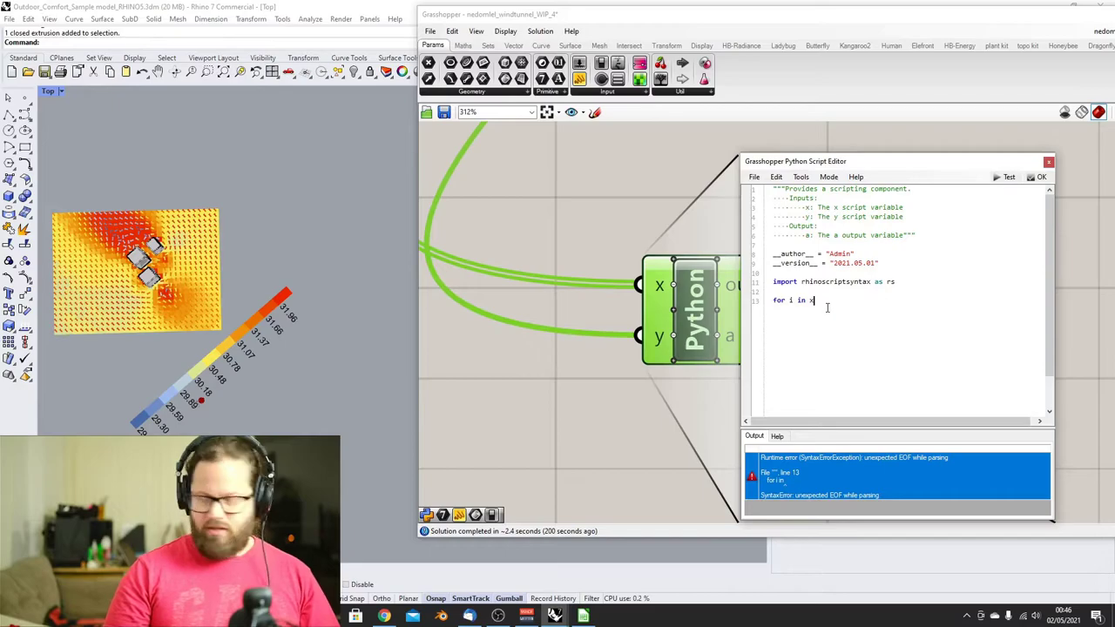
type(":")
key("Return")
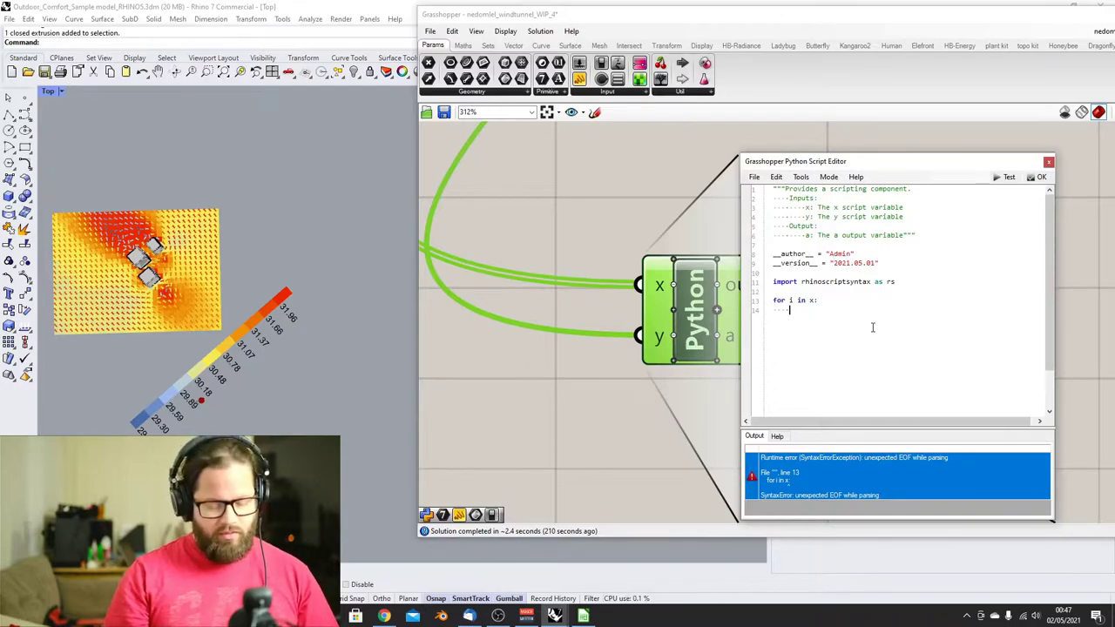
Add the condition "if i > y:" inside the loop, with "print(y)" as its body
type("if i")
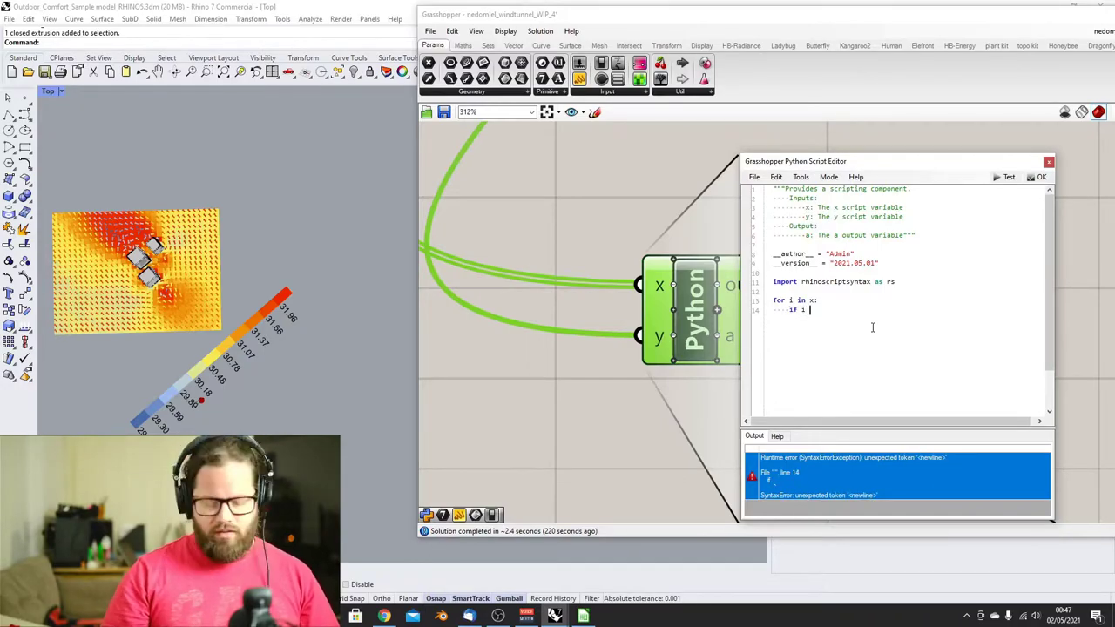
type(" > y:")
key("Return")
type("print(y")
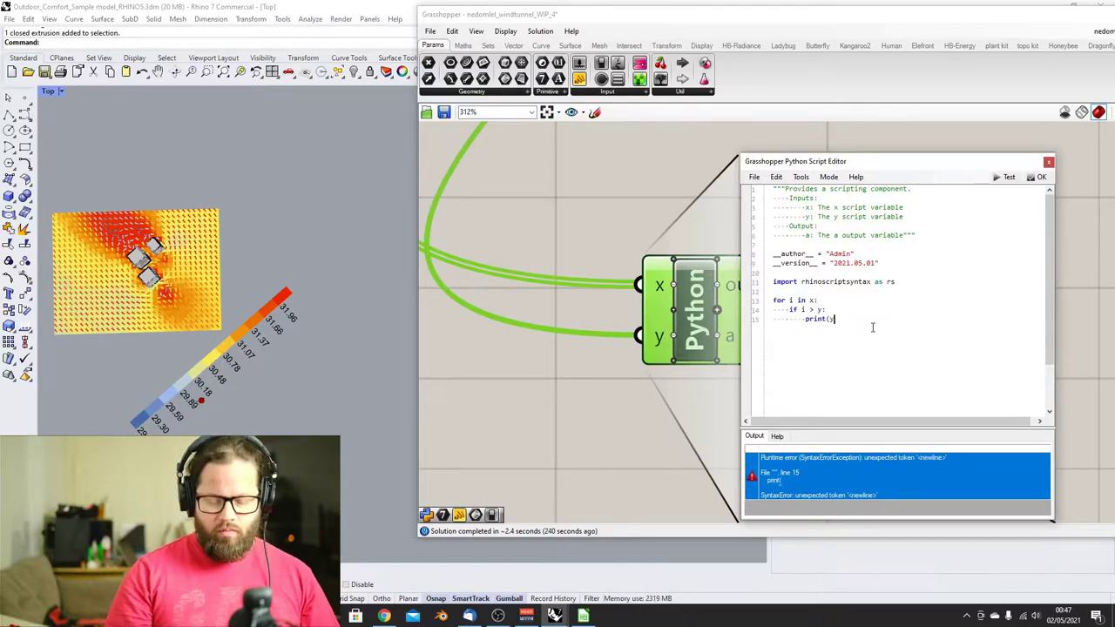
type(")")
key("Return")
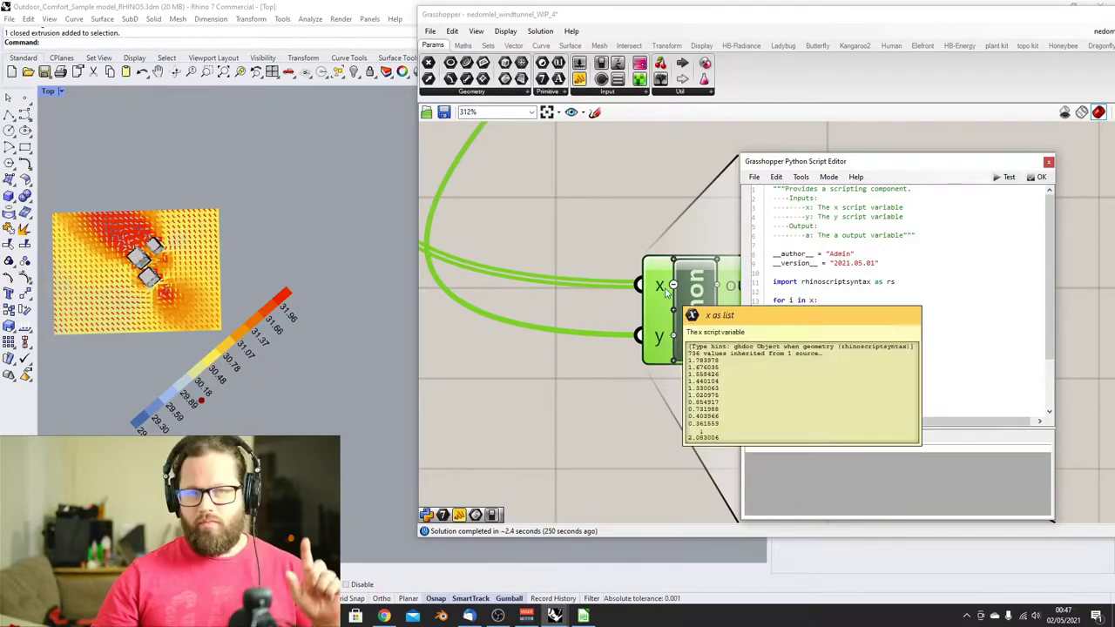
Switch the Python component's x input to item access and back to list access
right_click(660, 287)
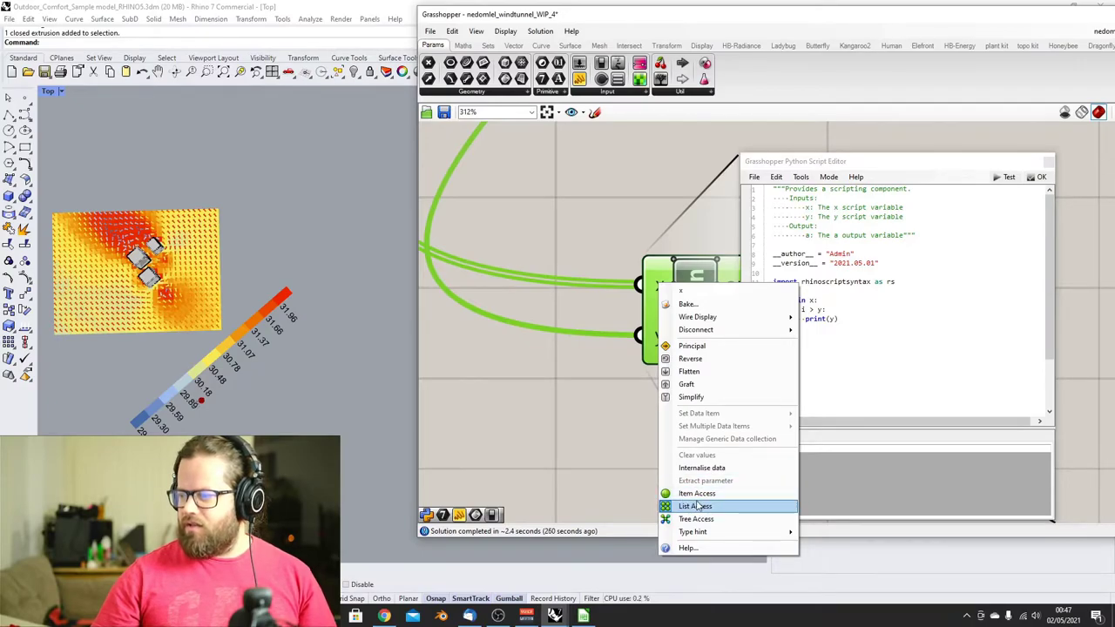
left_click(700, 494)
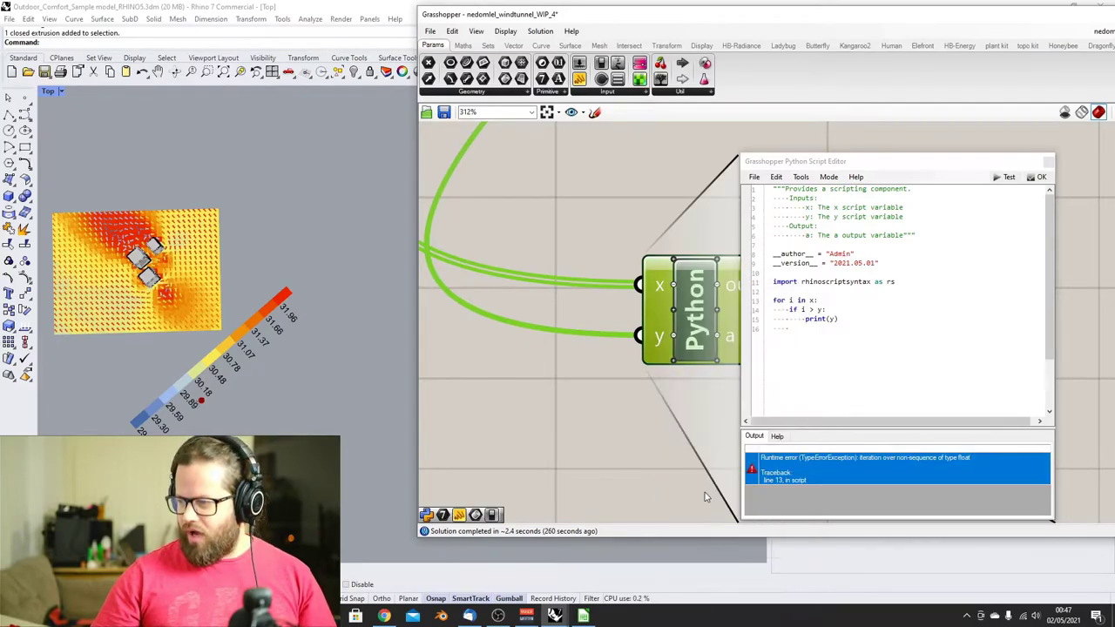
right_click(660, 284)
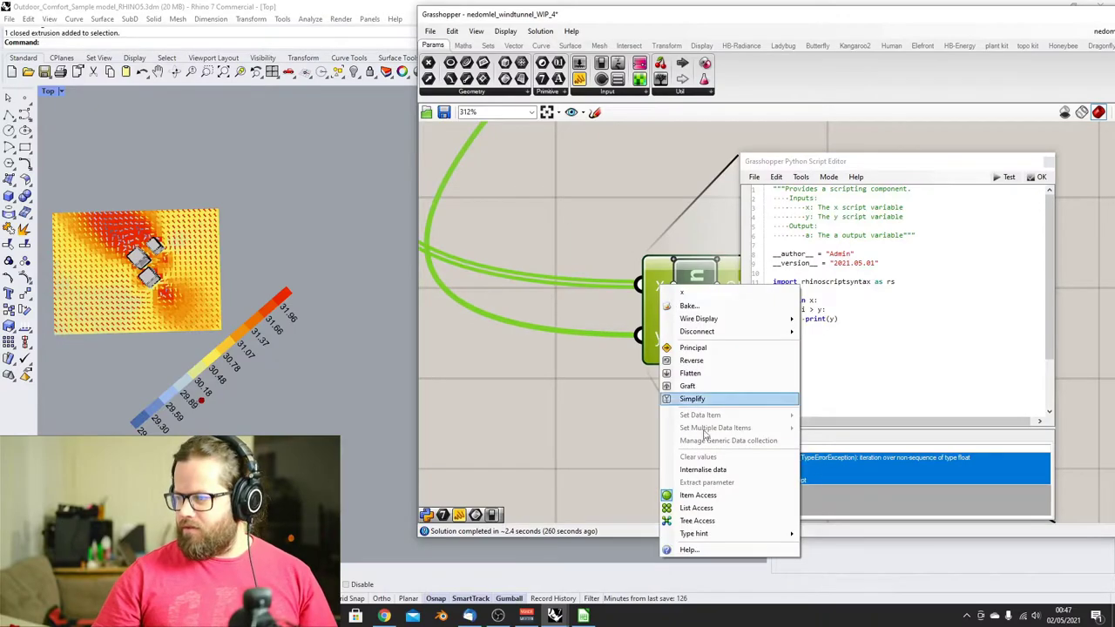
left_click(701, 508)
Set the type hint of the Python component's x and y inputs to float
right_click(660, 283)
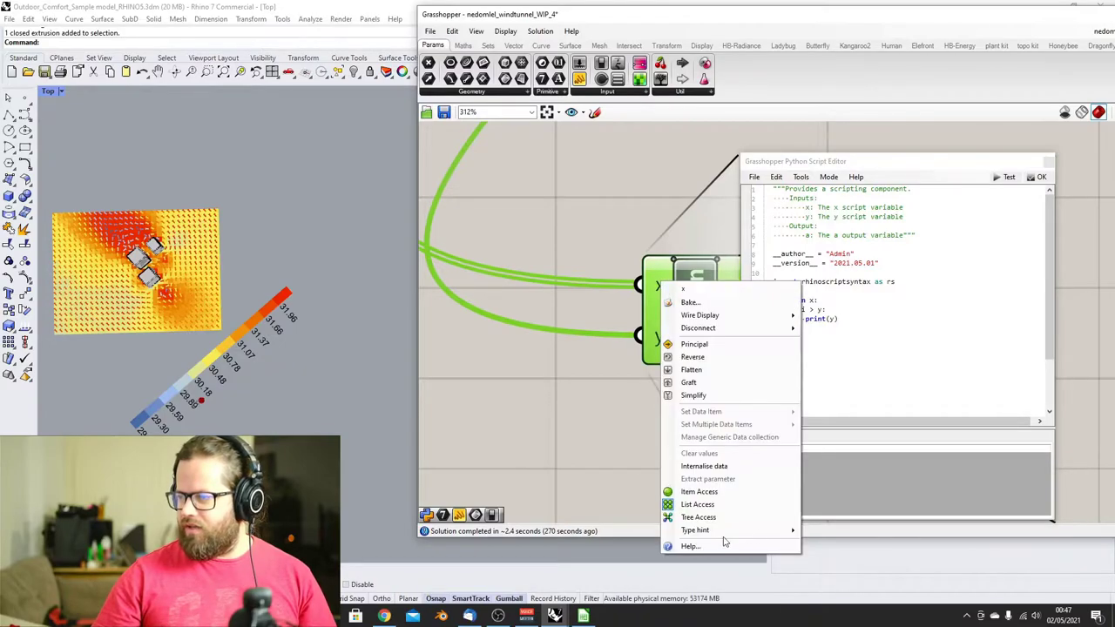
mouse_move(697, 530)
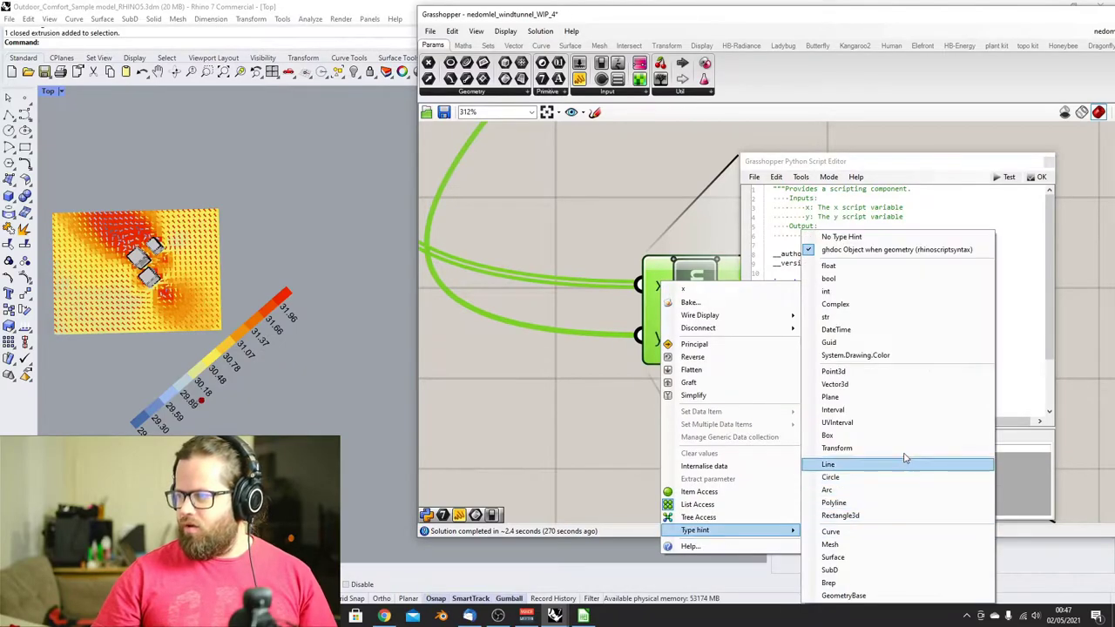
left_click(858, 269)
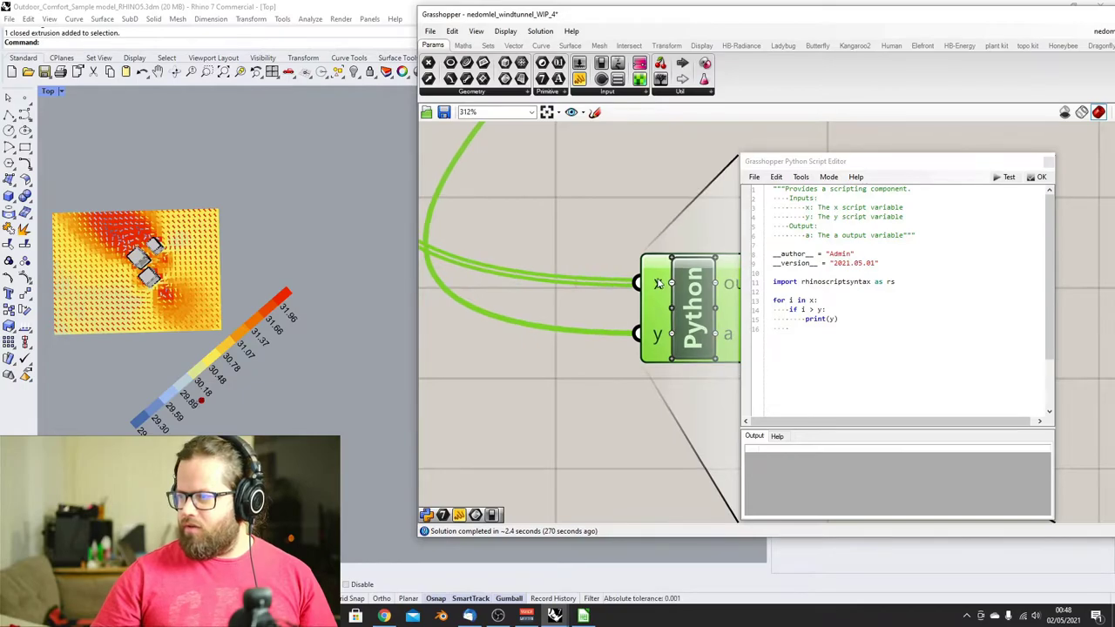
left_click_drag(702, 284, 617, 283)
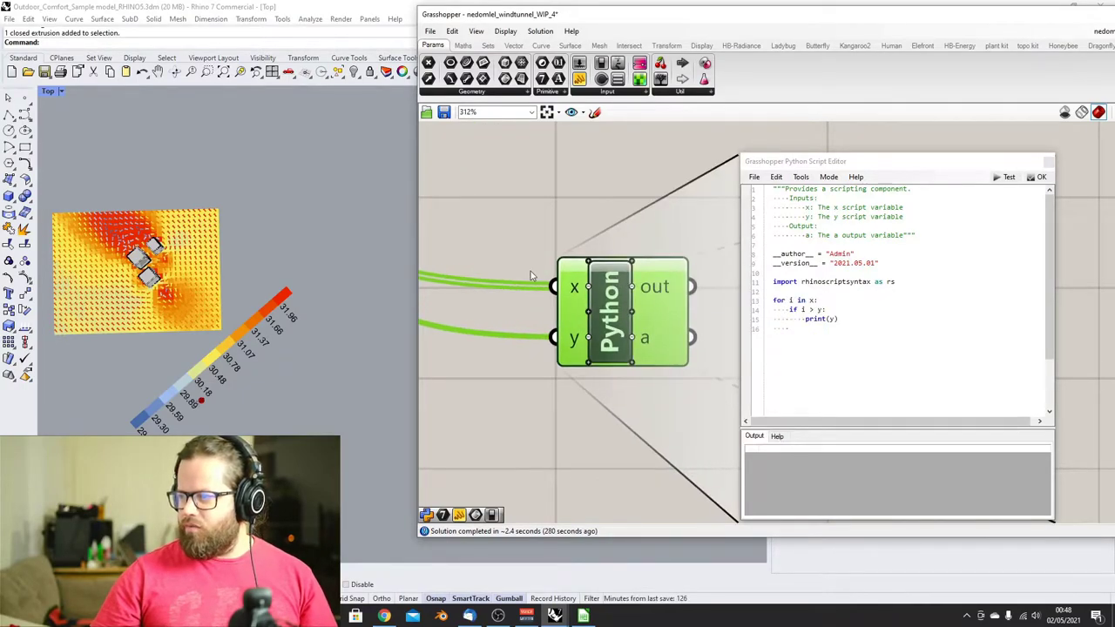
mouse_move(575, 290)
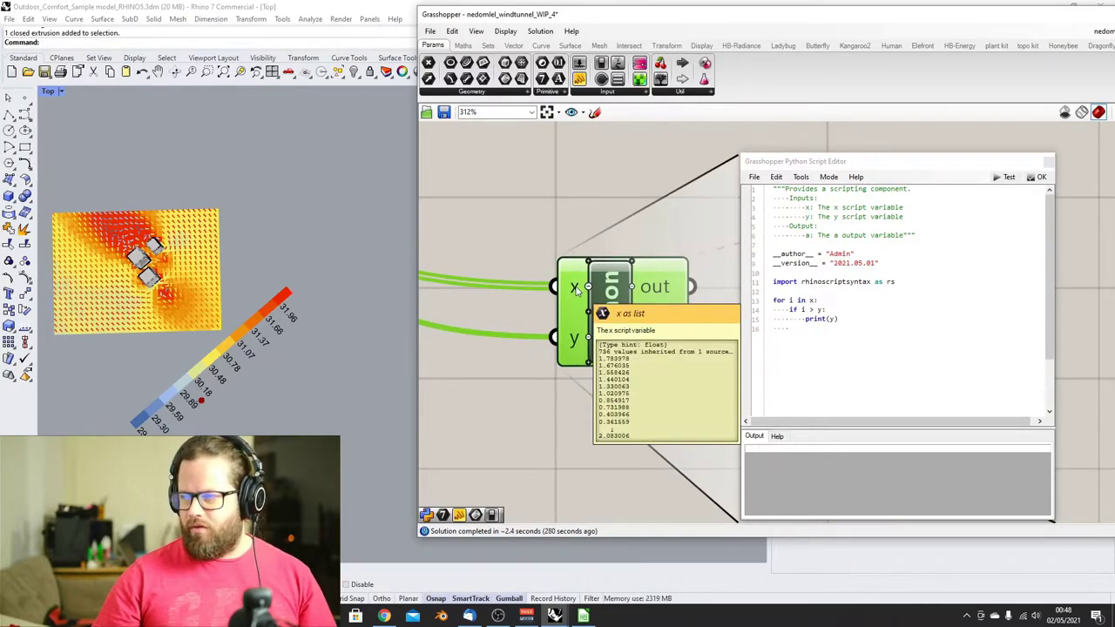
right_click(575, 340)
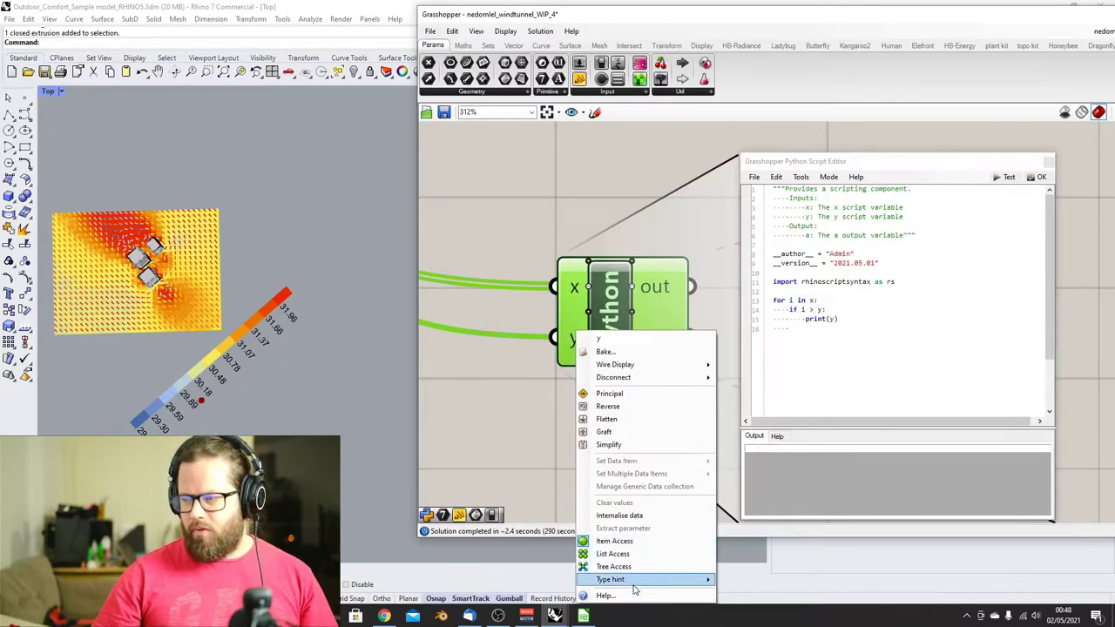
mouse_move(679, 580)
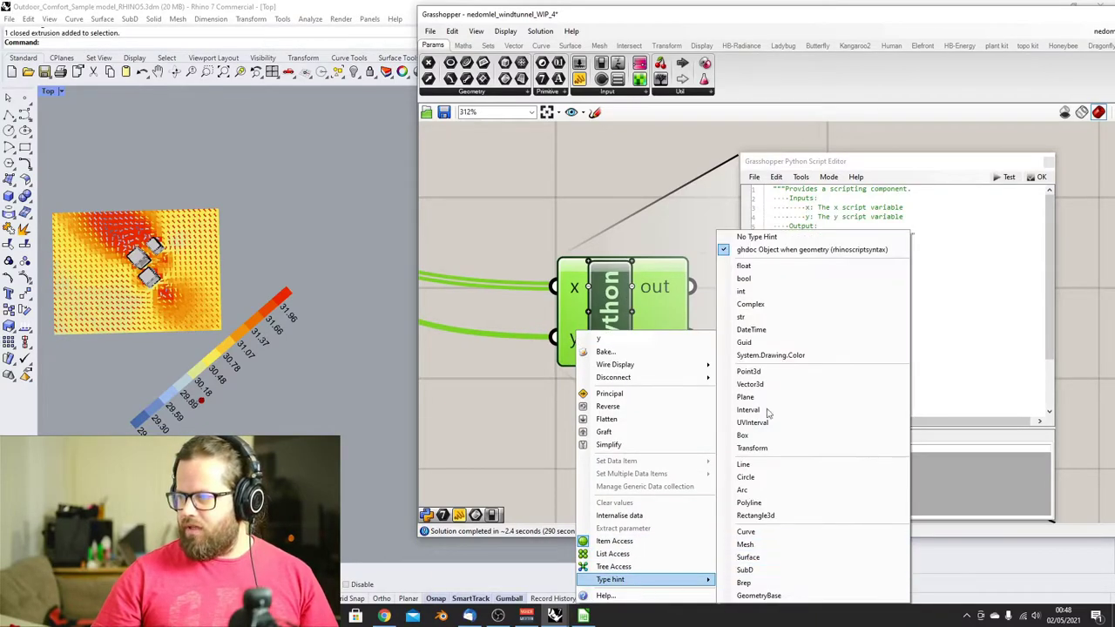
left_click(762, 268)
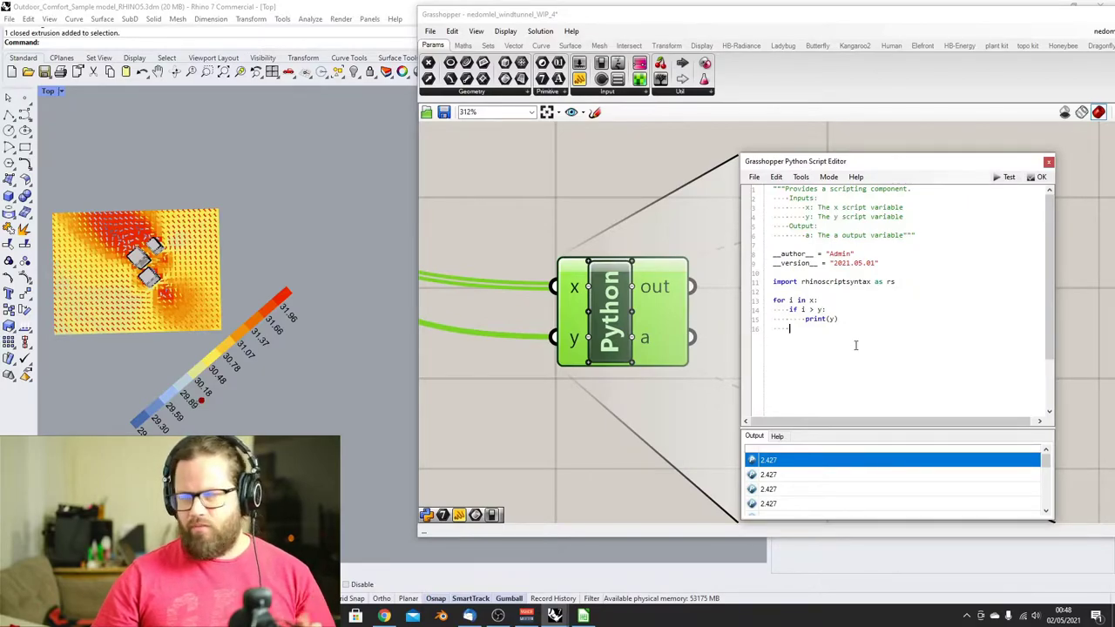
Enlarge the script editor's output area and review the values printed by the loop
left_click(845, 321)
left_click_drag(888, 163, 885, 137)
scroll(1001, 324, "down", 3)
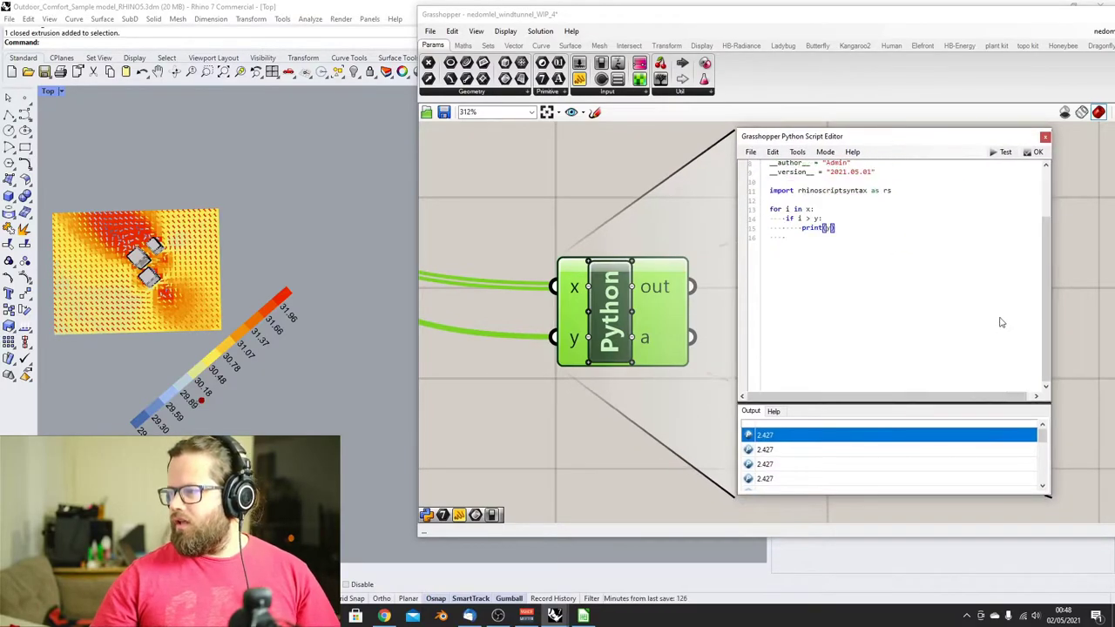
mouse_move(1048, 347)
left_mouse_down()
mouse_move(1046, 379)
mouse_move(1047, 326)
left_mouse_up()
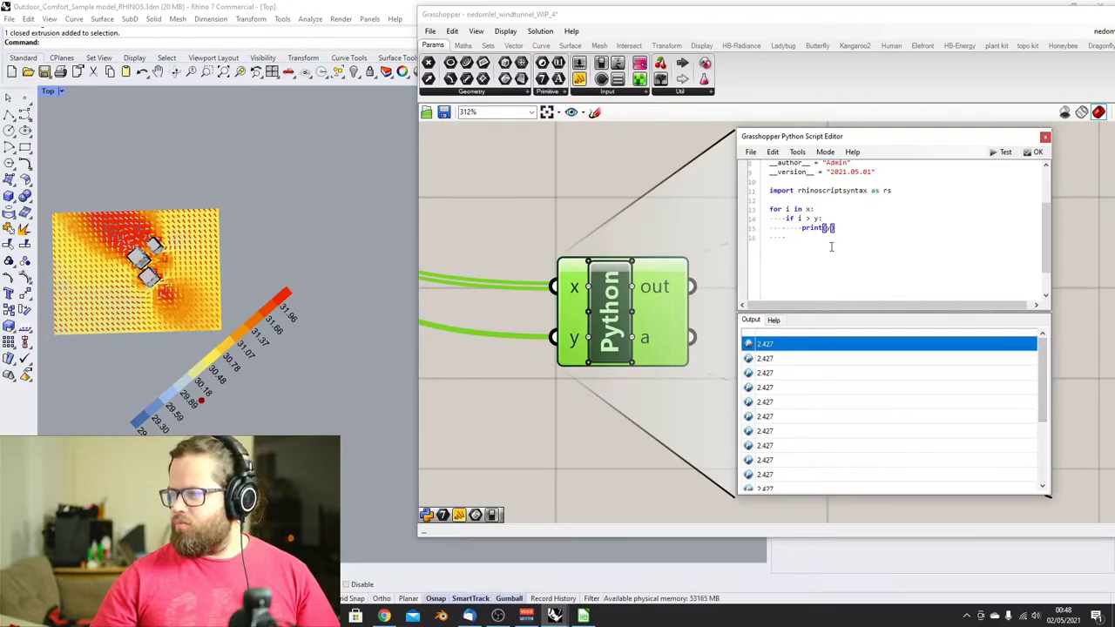
mouse_move(1046, 368)
left_mouse_down()
mouse_move(1047, 404)
mouse_move(1044, 348)
left_mouse_up()
Add an "else:" branch with "print(i)" to the loop, test the script and look through the printed values
type("y")
left_click(794, 237)
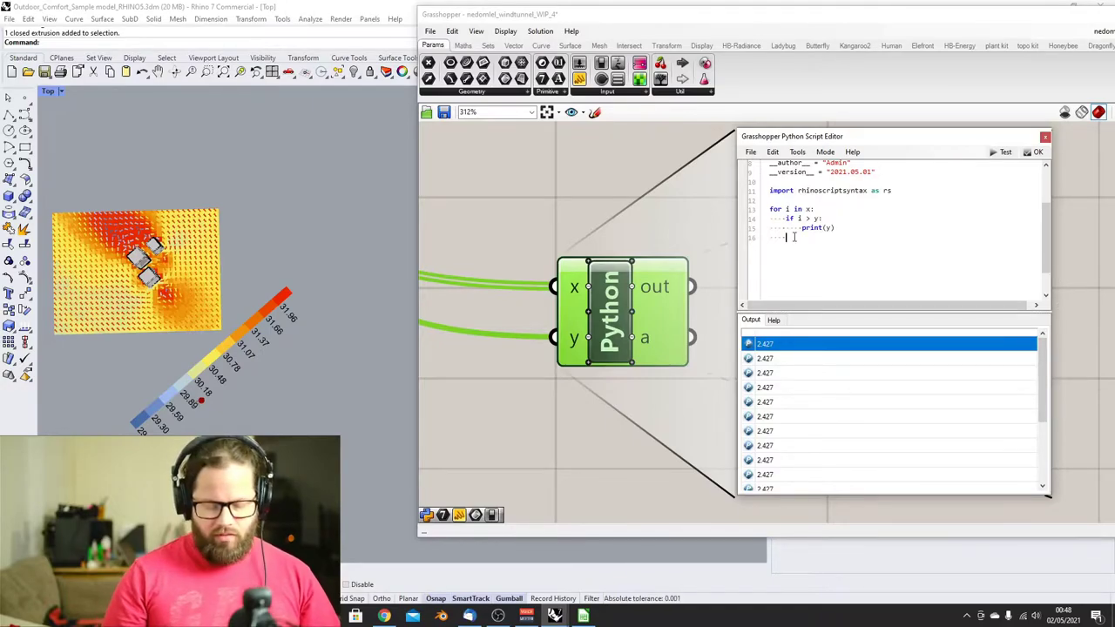
type("else:")
key("Return")
type("print(")
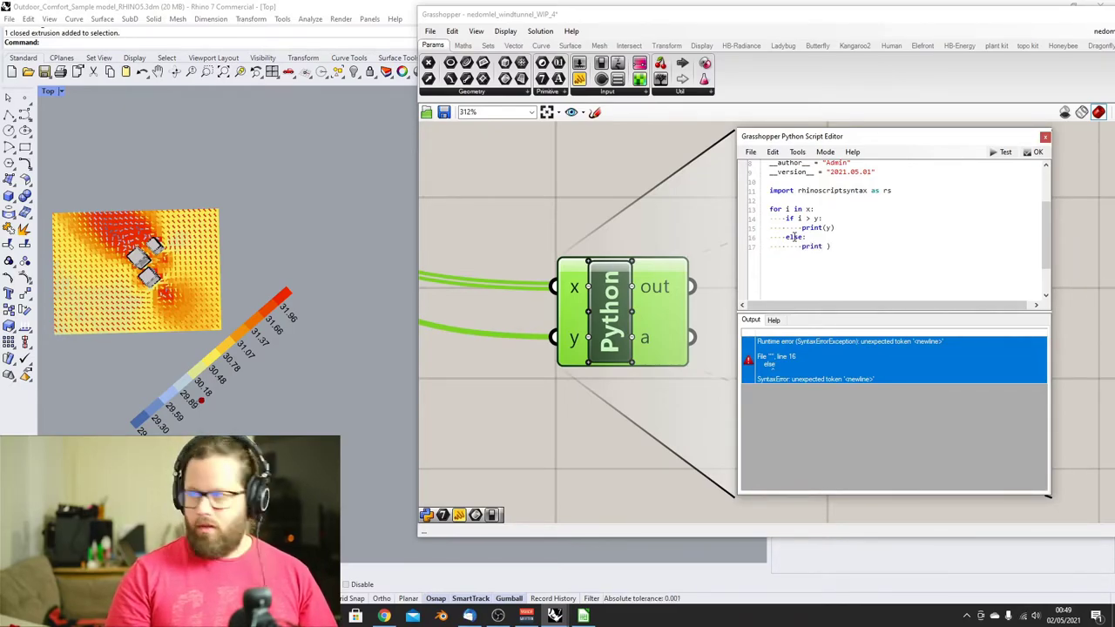
key("BackSpace")
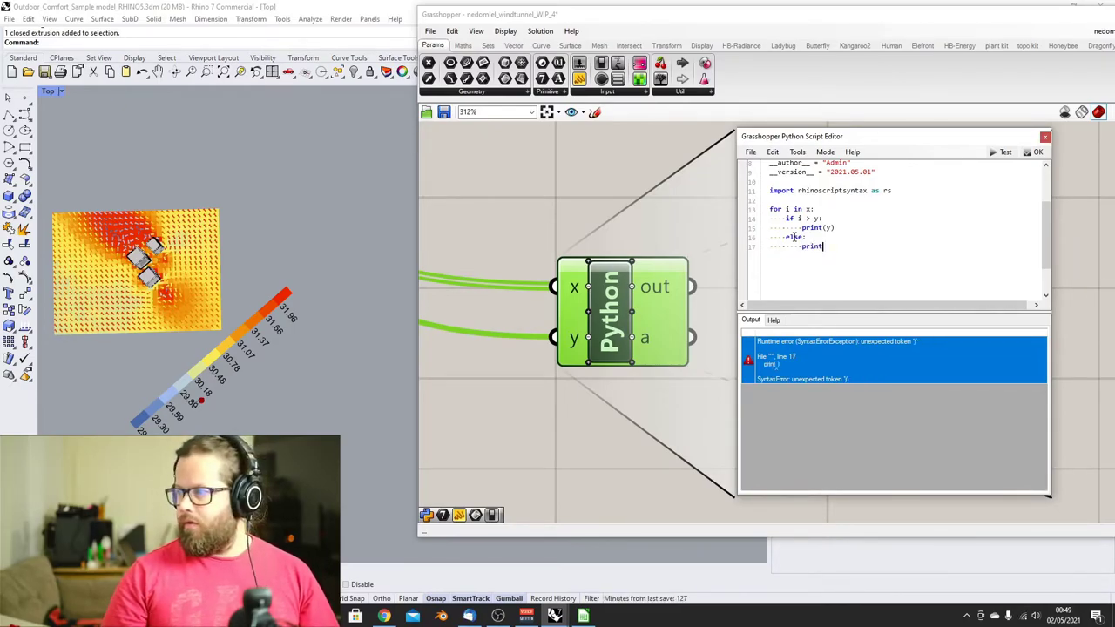
type("(i)")
key("Return")
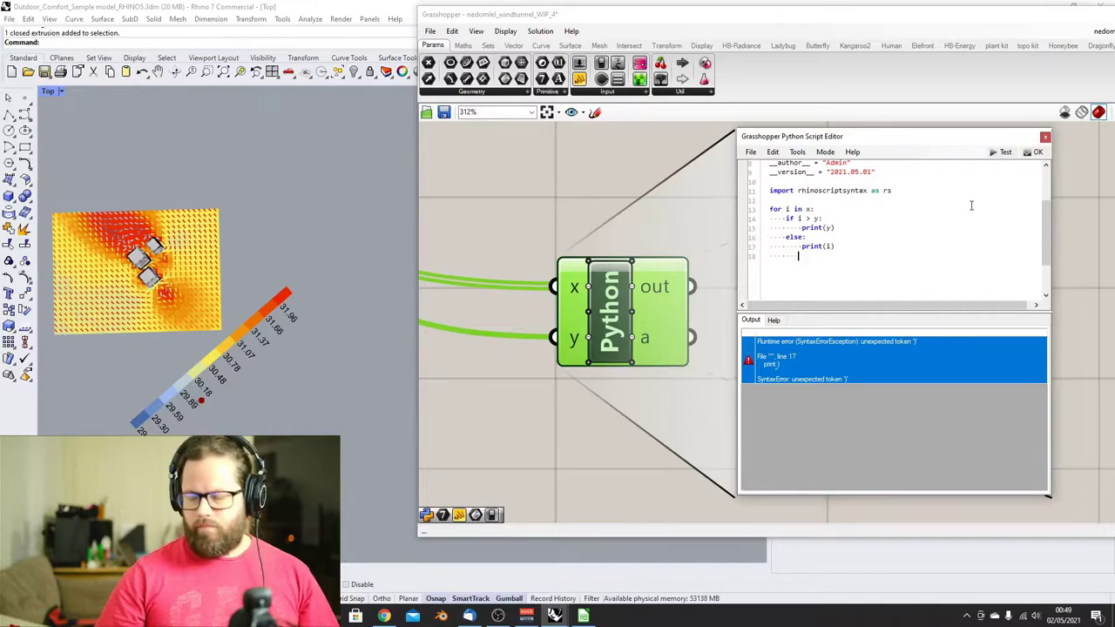
key("BackSpace")
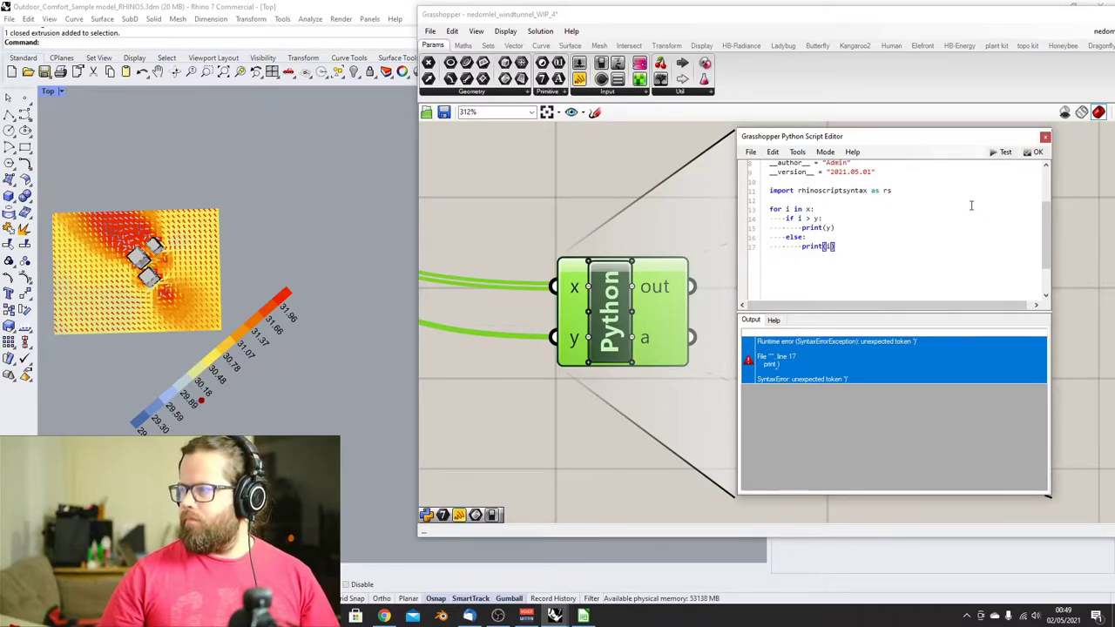
left_click(1000, 151)
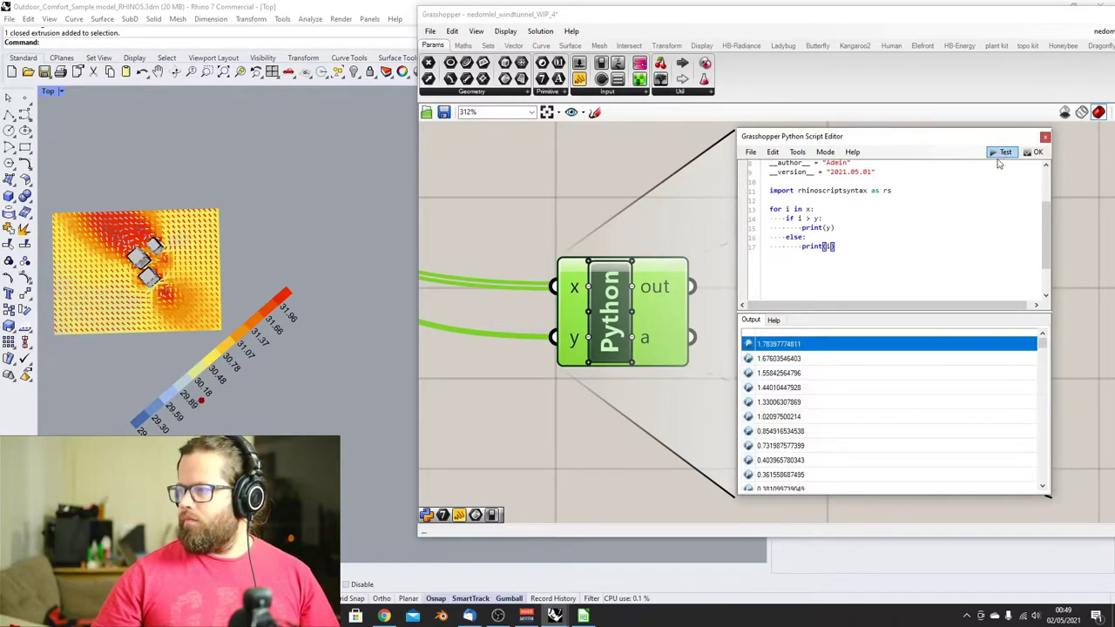
left_click_drag(1041, 345, 1035, 421)
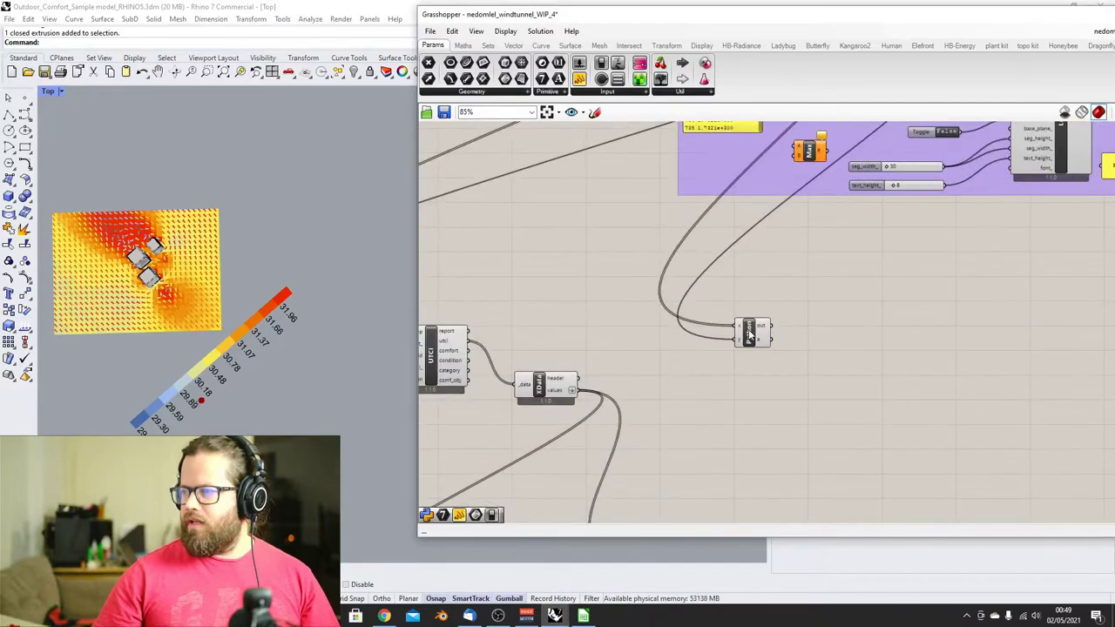
Open the script of the Python component that feeds the UTCI component's wind velocity input
left_click(749, 334)
scroll(796, 279, "down", 2)
right_click_drag(822, 305, 1008, 283)
scroll(590, 274, "up", 5)
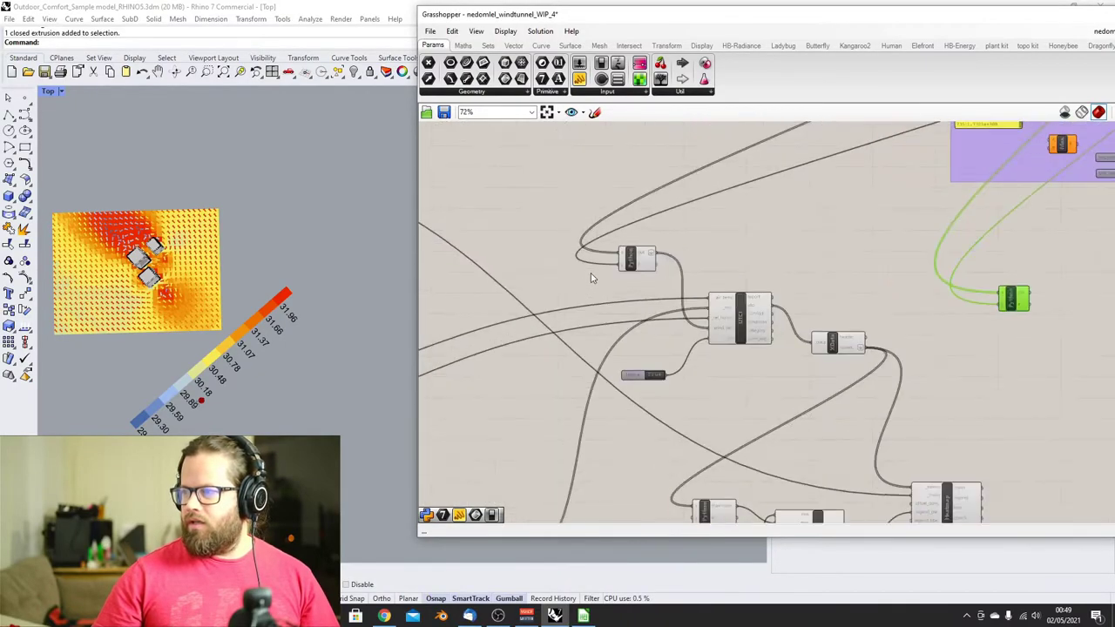
double_click(643, 254)
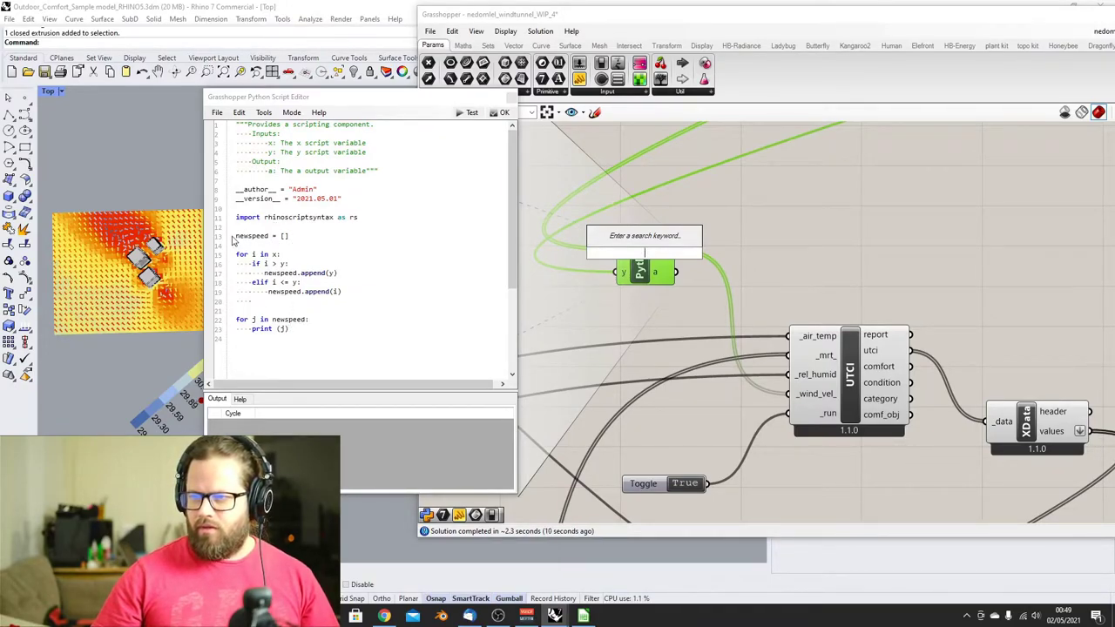
key("Escape")
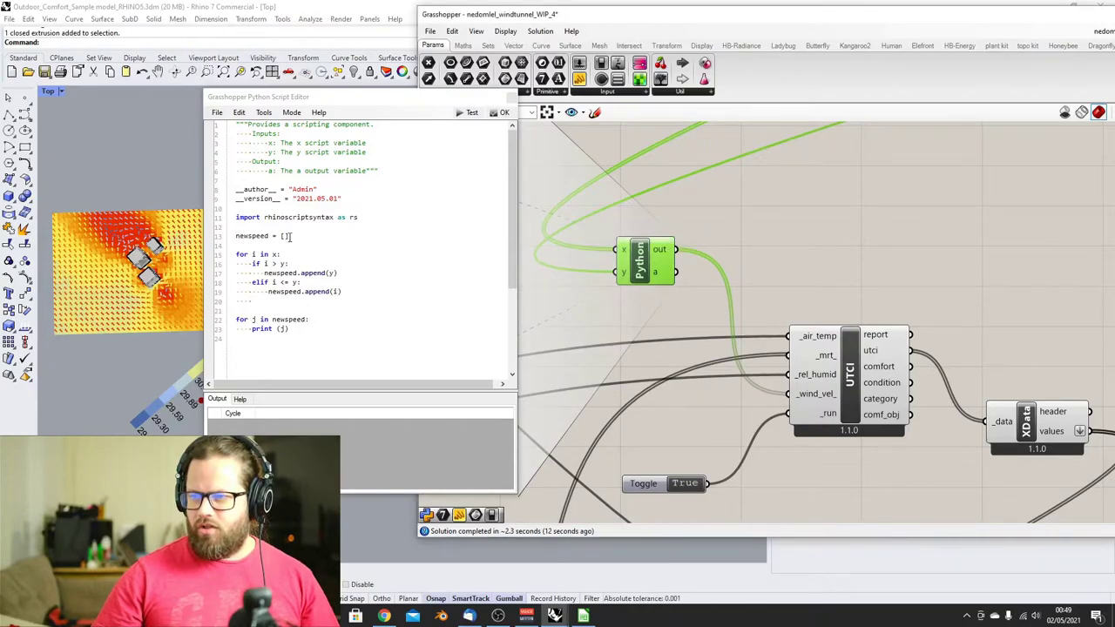
left_click(298, 245)
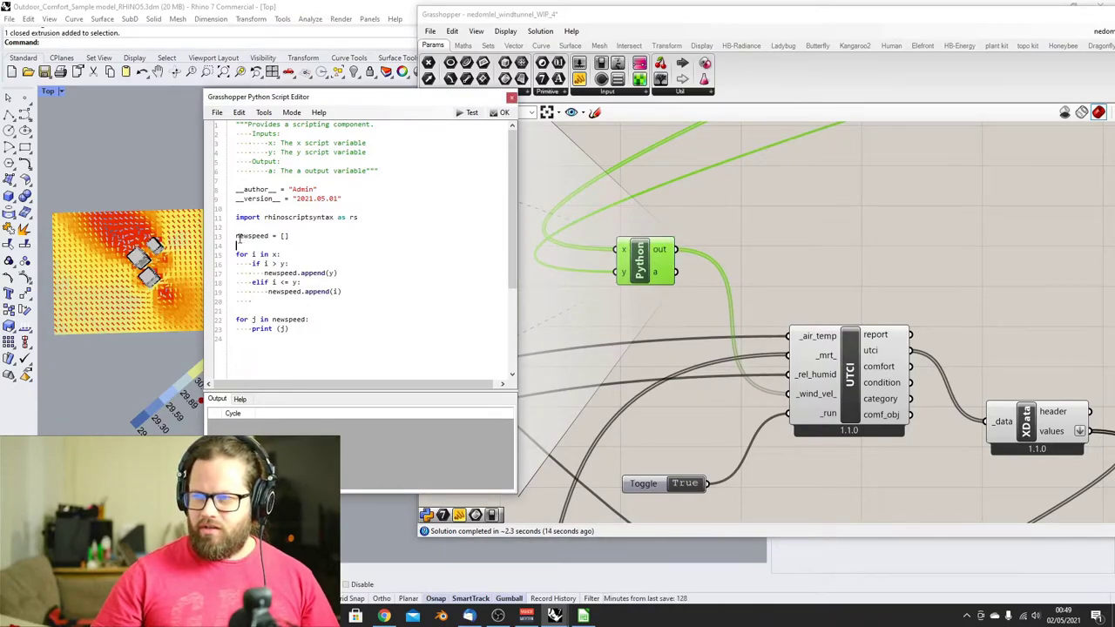
Review the newspeed list, the "i > y" and "i <= y" branches and the print loop, and close the script editor
left_click_drag(237, 236, 294, 235)
left_click(257, 270)
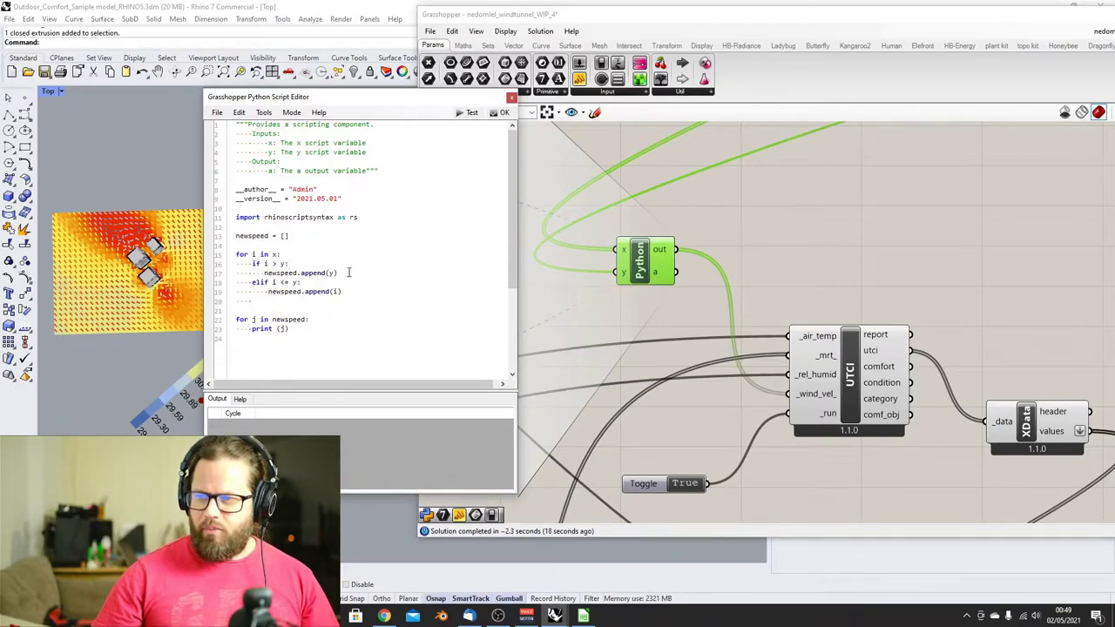
left_click_drag(264, 273, 338, 273)
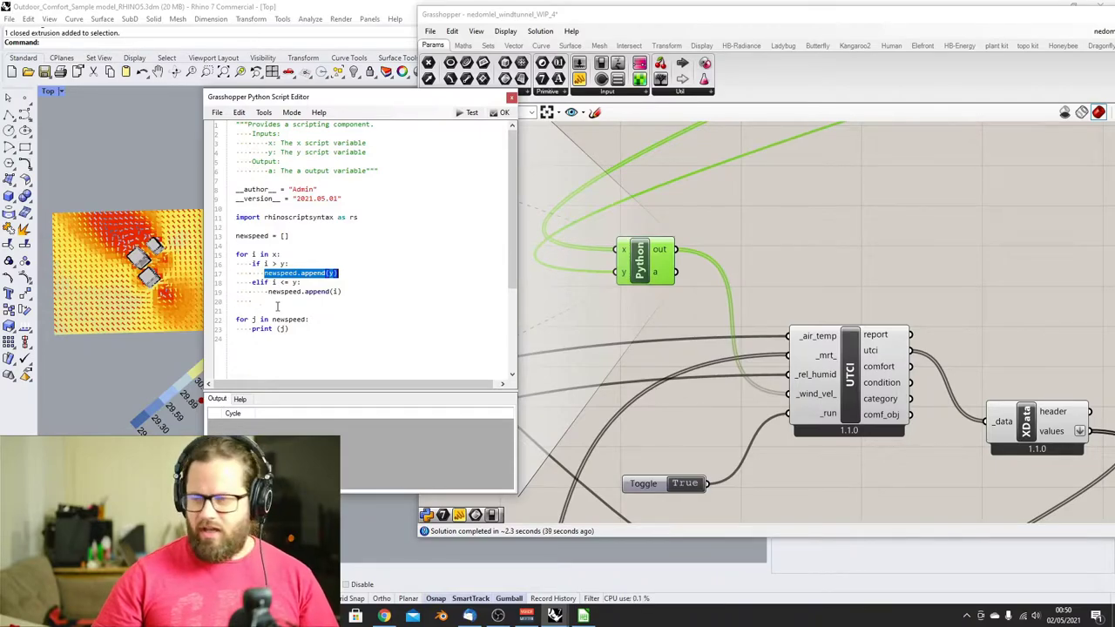
left_click_drag(272, 283, 301, 282)
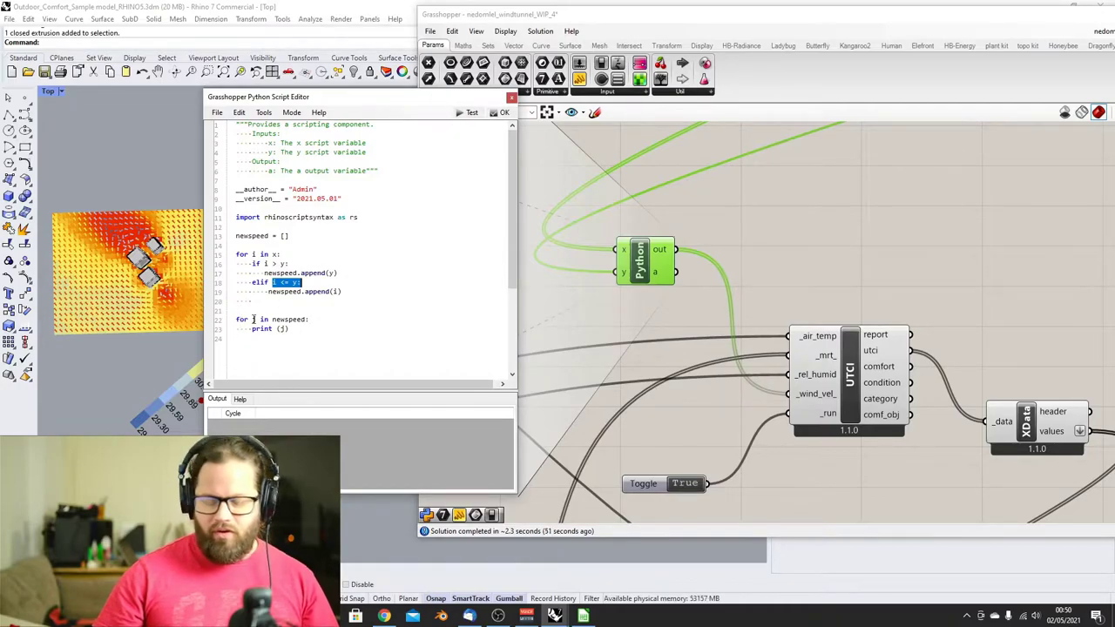
left_click_drag(273, 319, 253, 332)
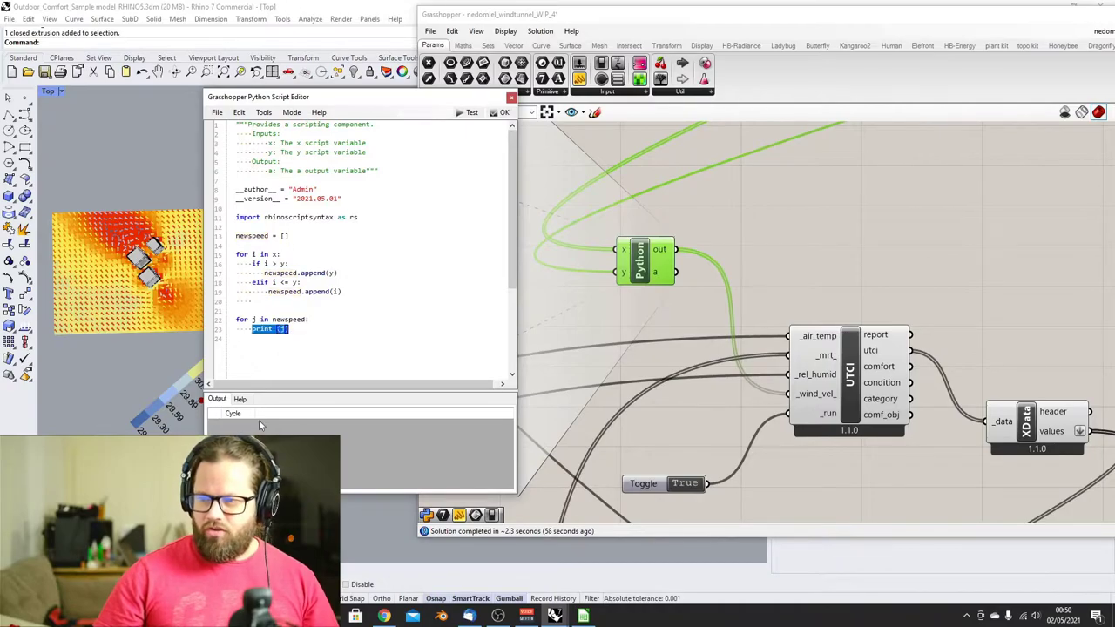
key("F5")
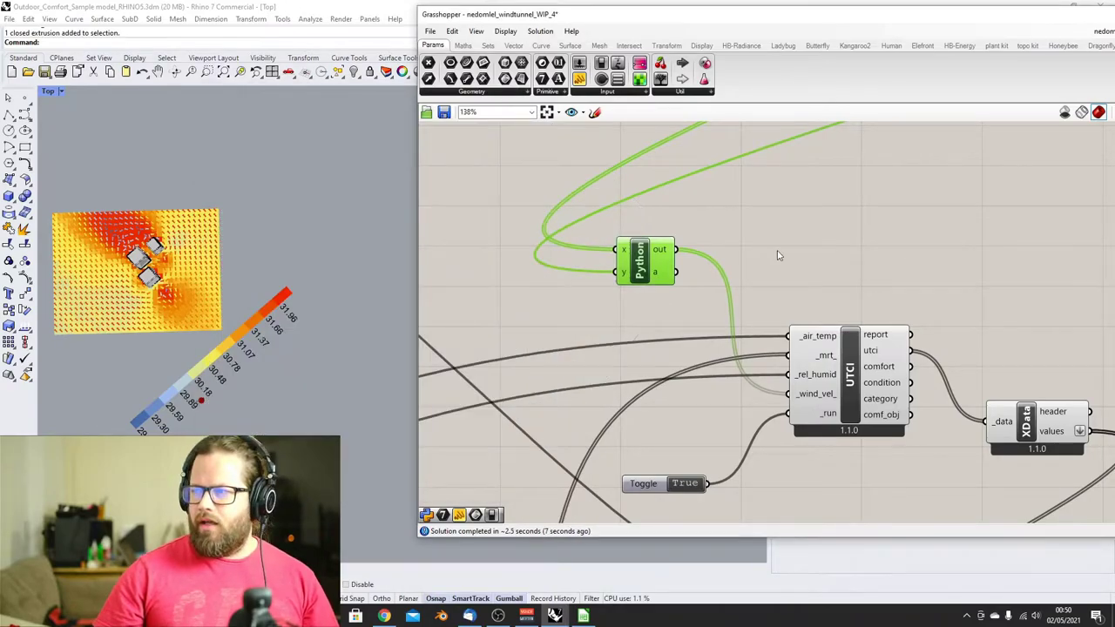
Inspect the values at the Python component's out output and follow them into the UTCI component's _wind_vel_ input
left_click(779, 253)
scroll(519, 280, "down", 2)
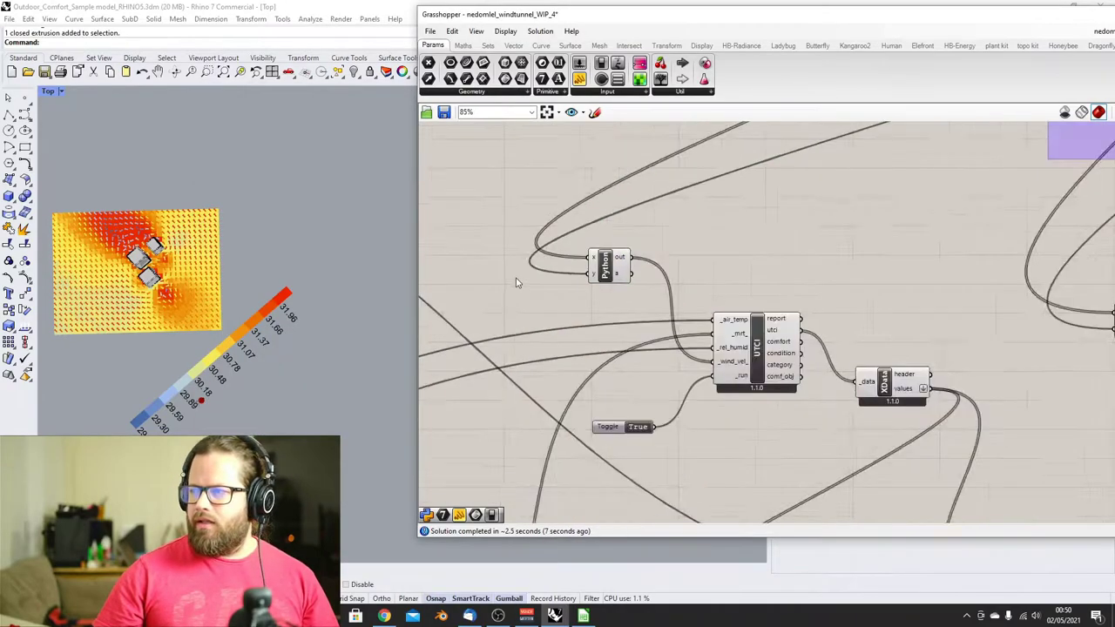
scroll(739, 265, "up", 2)
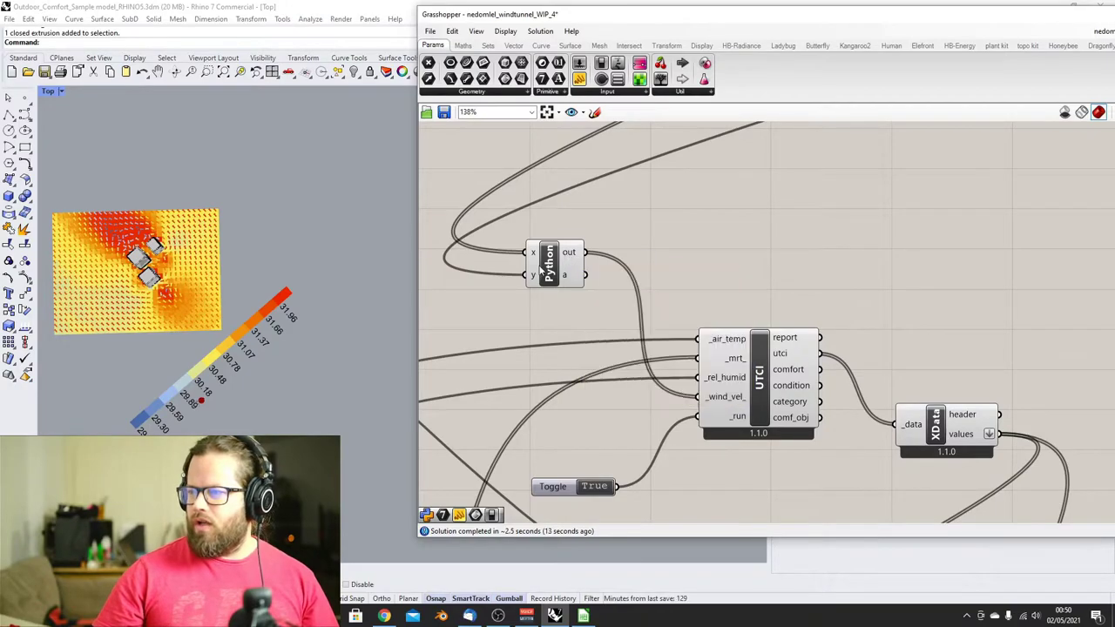
left_click(551, 270)
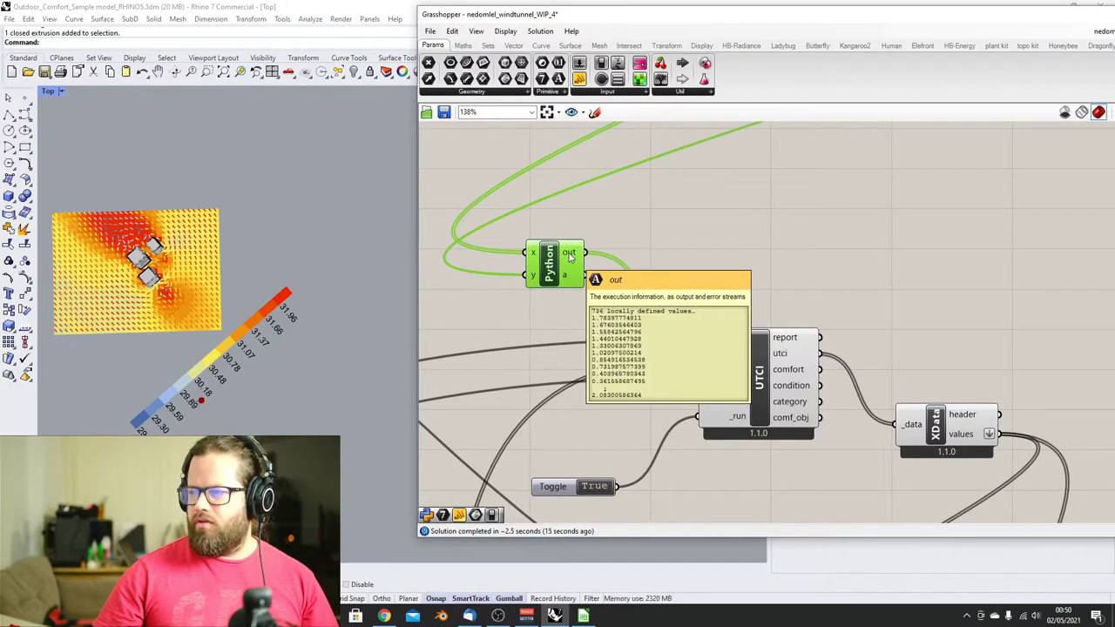
left_click_drag(550, 266, 537, 271)
scroll(540, 268, "down", 4)
scroll(548, 266, "up", 2)
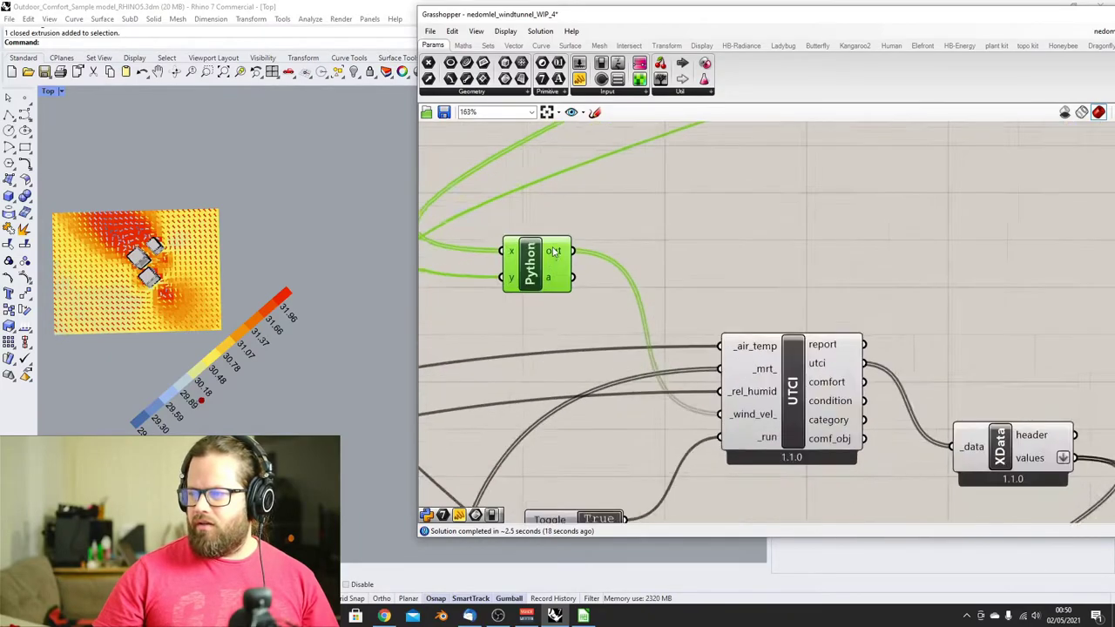
scroll(582, 267, "down", 3)
scroll(585, 267, "up", 3)
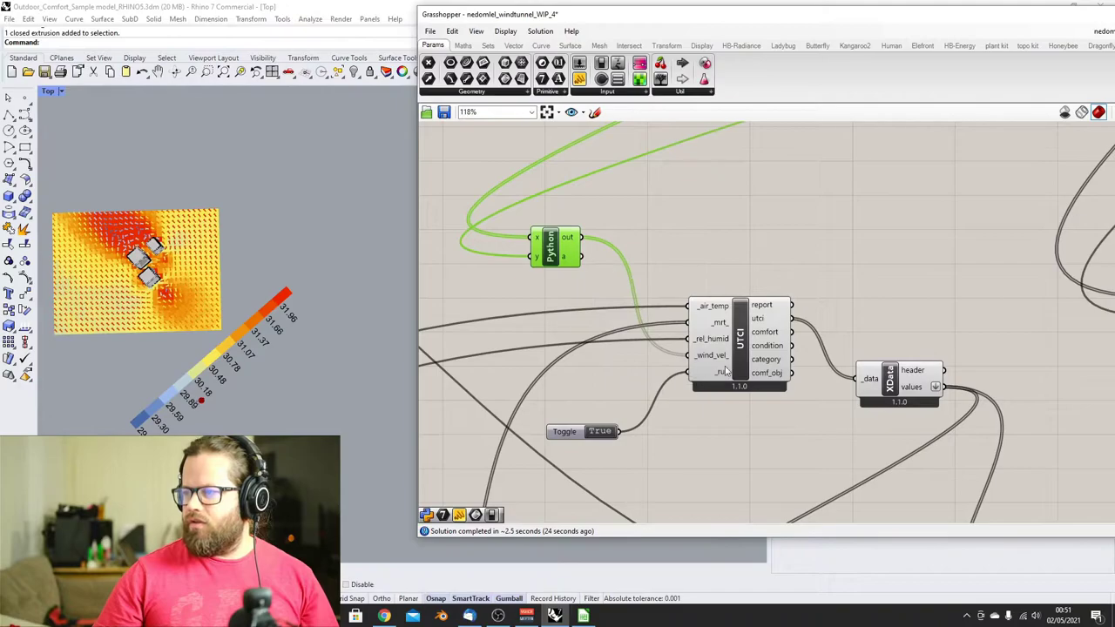
mouse_move(710, 354)
Move the maximum-finding Python component, the 29 panel, LegendPar and Heatmap together farther right on the canvas
scroll(710, 354, "down", 4)
left_click_drag(540, 331, 810, 497)
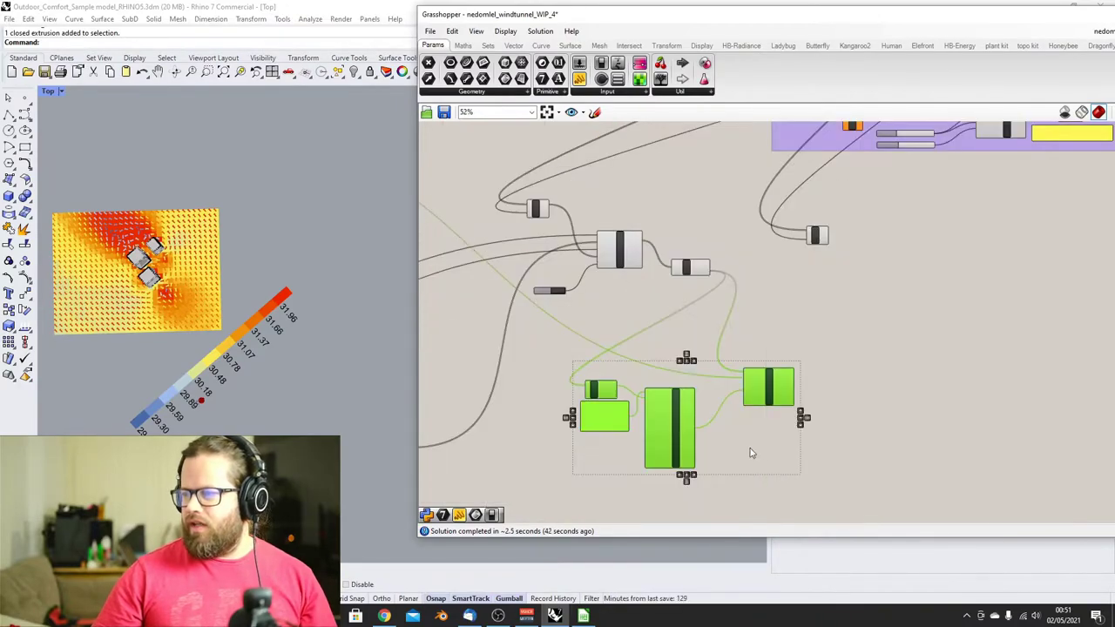
left_click_drag(672, 413, 774, 390)
left_click(640, 400)
scroll(640, 400, "down", 3)
scroll(721, 342, "up", 8)
scroll(721, 337, "down", 3)
scroll(641, 396, "down", 2)
scroll(638, 396, "up", 4)
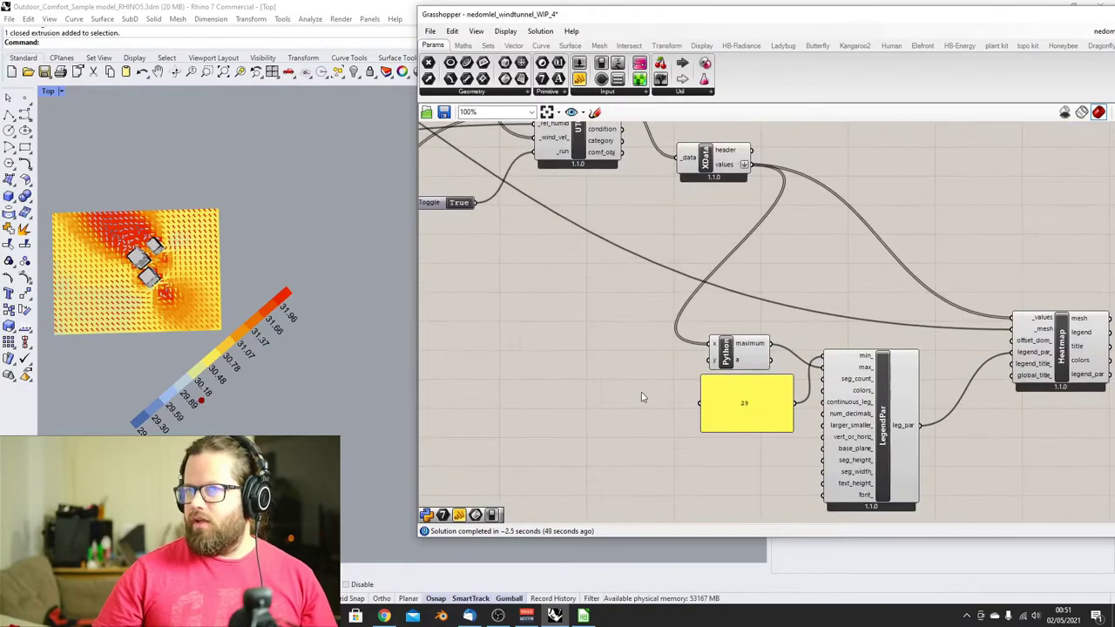
scroll(642, 394, "down", 3)
scroll(650, 343, "up", 3)
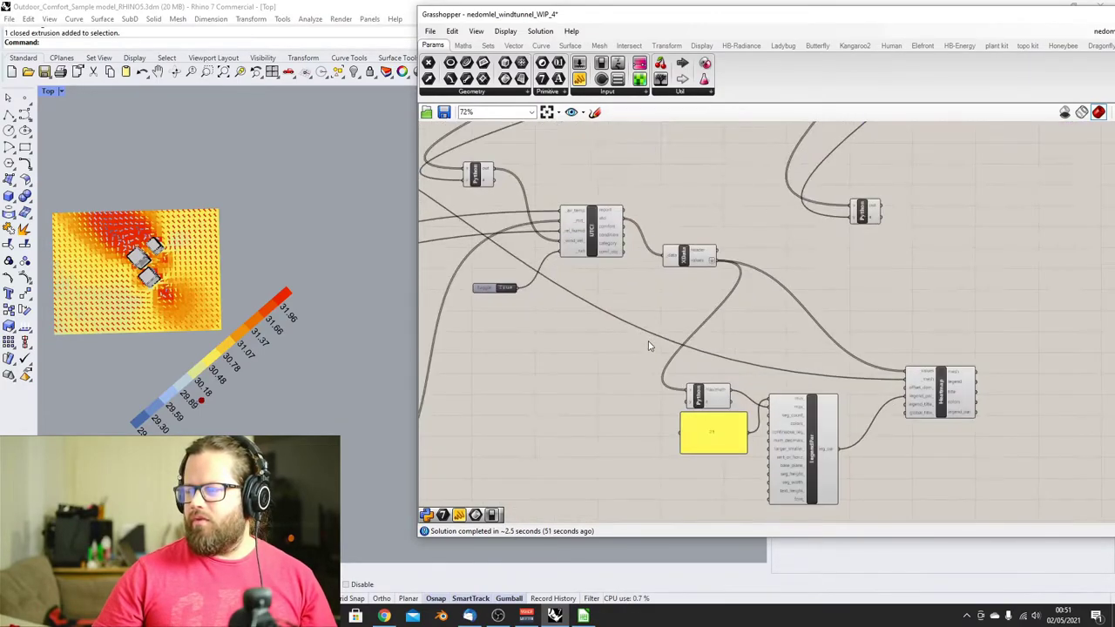
Examine how the XData values feed the maximum-finding Python component, and how LegendPar connects to the Heatmap
left_click(706, 226)
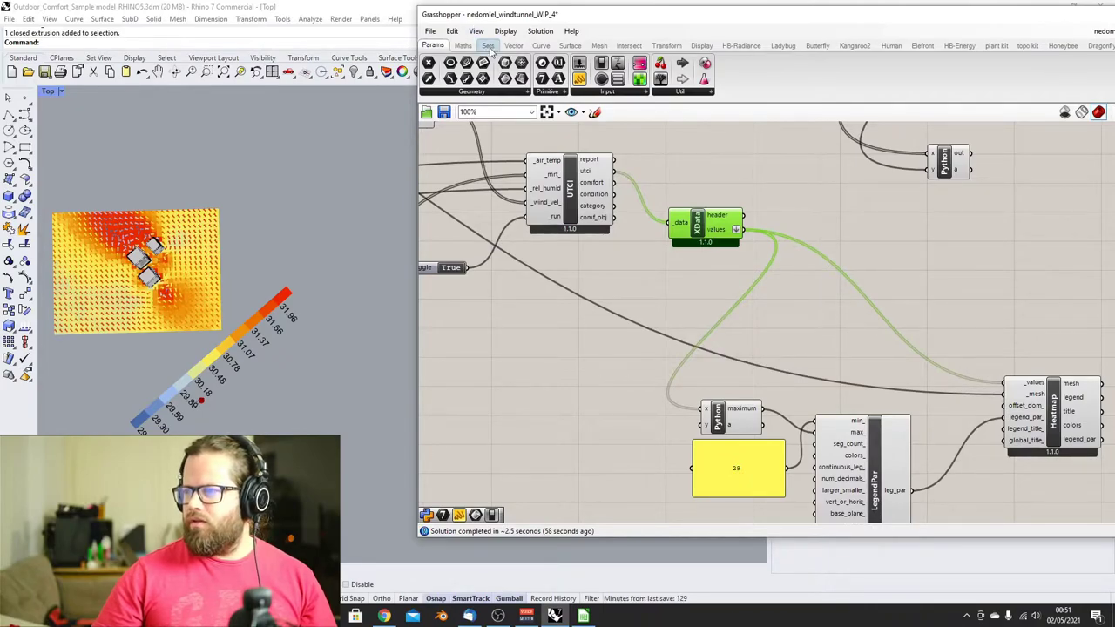
left_click(598, 408)
scroll(686, 411, "up", 1)
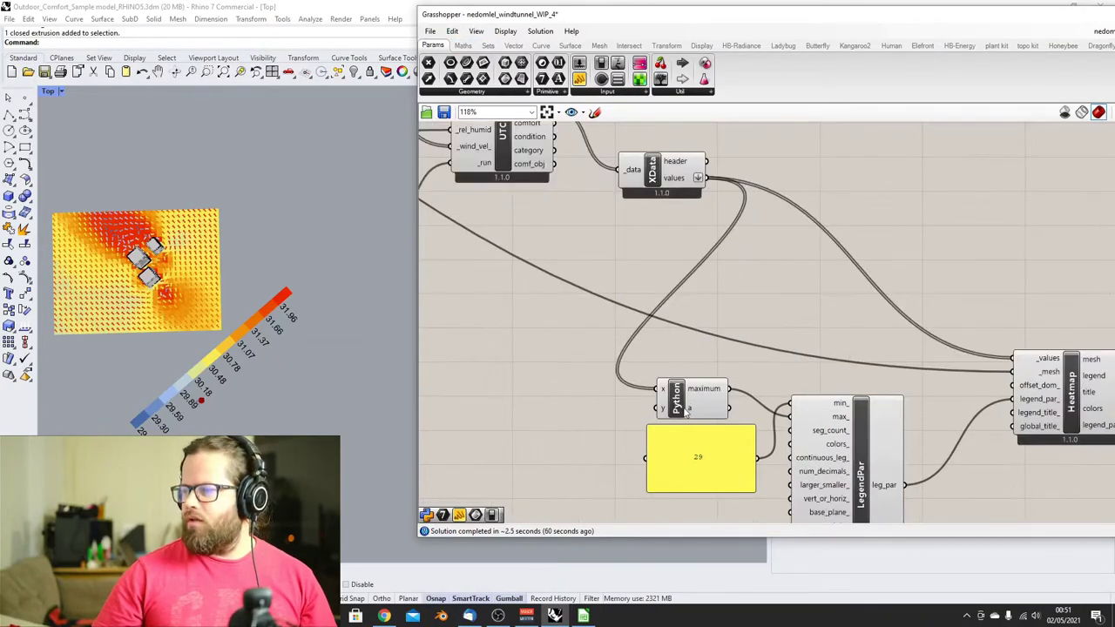
scroll(622, 357, "down", 3)
scroll(601, 336, "up", 4)
scroll(660, 244, "down", 3)
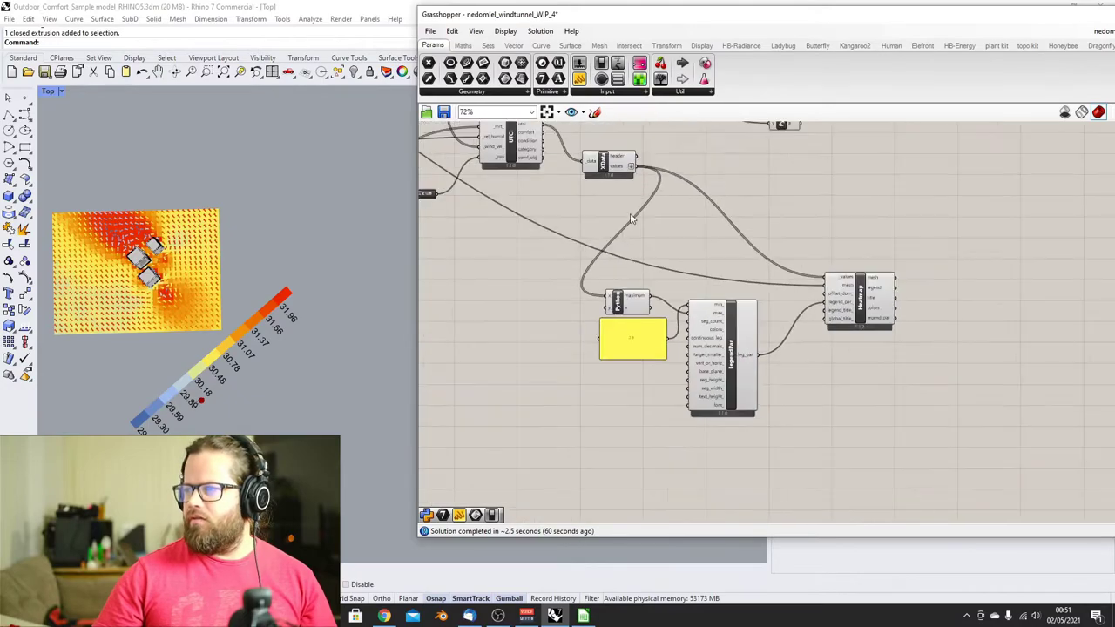
scroll(744, 331, "up", 3)
scroll(832, 414, "down", 2)
scroll(832, 413, "up", 2)
left_click(926, 355)
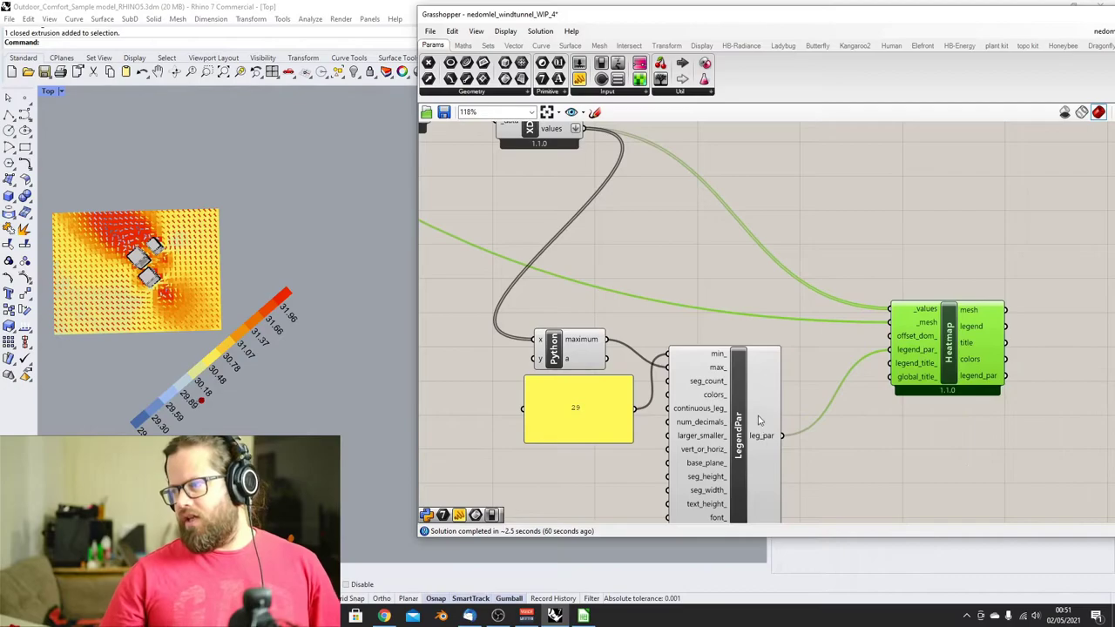
scroll(754, 281, "down", 5)
scroll(754, 280, "up", 5)
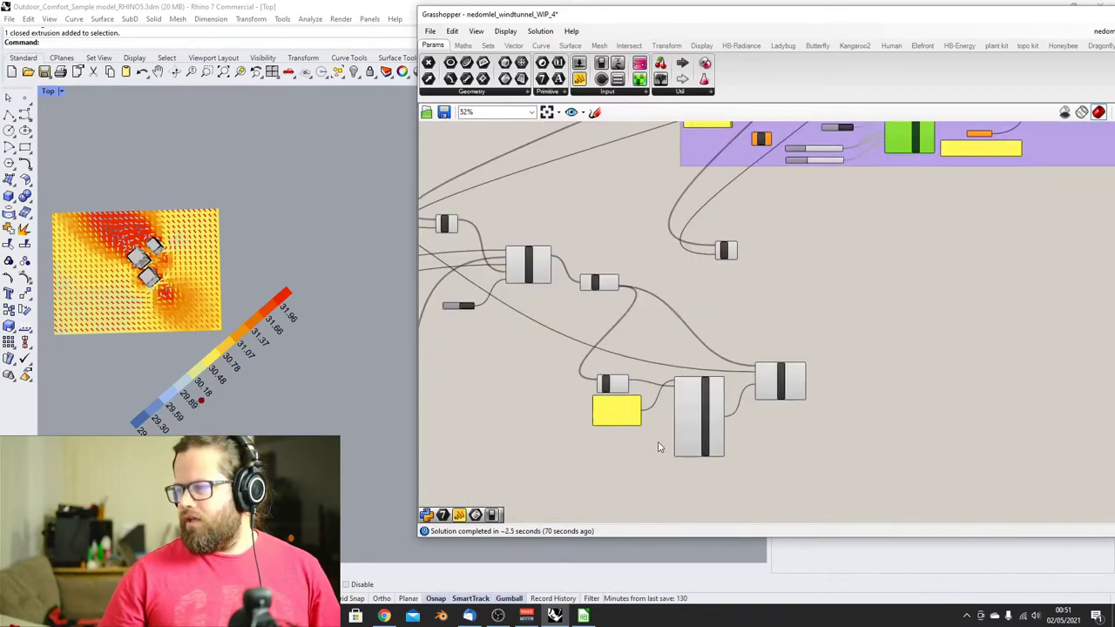
Reposition the maximum-finding Python component farther left of LegendPar, above and beside the 29 panel
left_click_drag(558, 362, 560, 358)
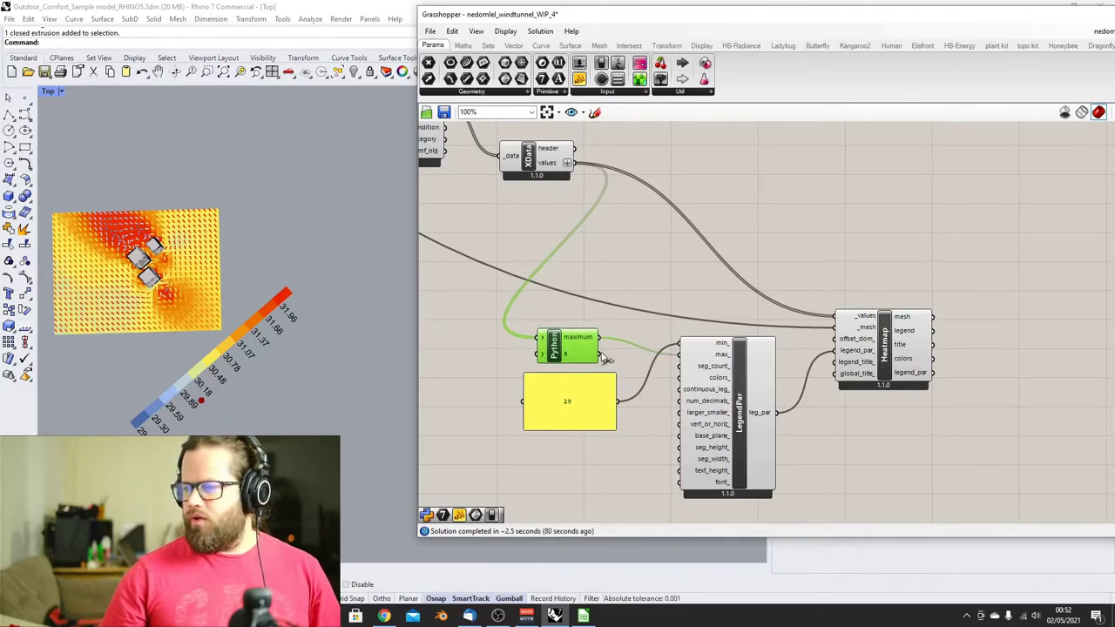
left_click_drag(575, 354, 584, 356)
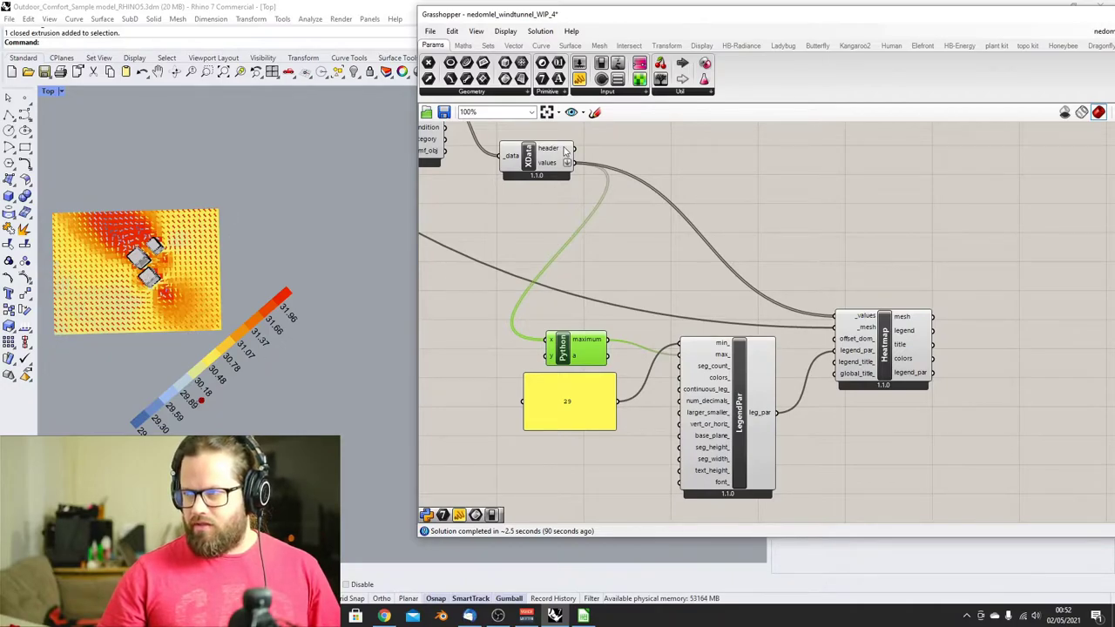
left_click_drag(582, 350, 516, 346)
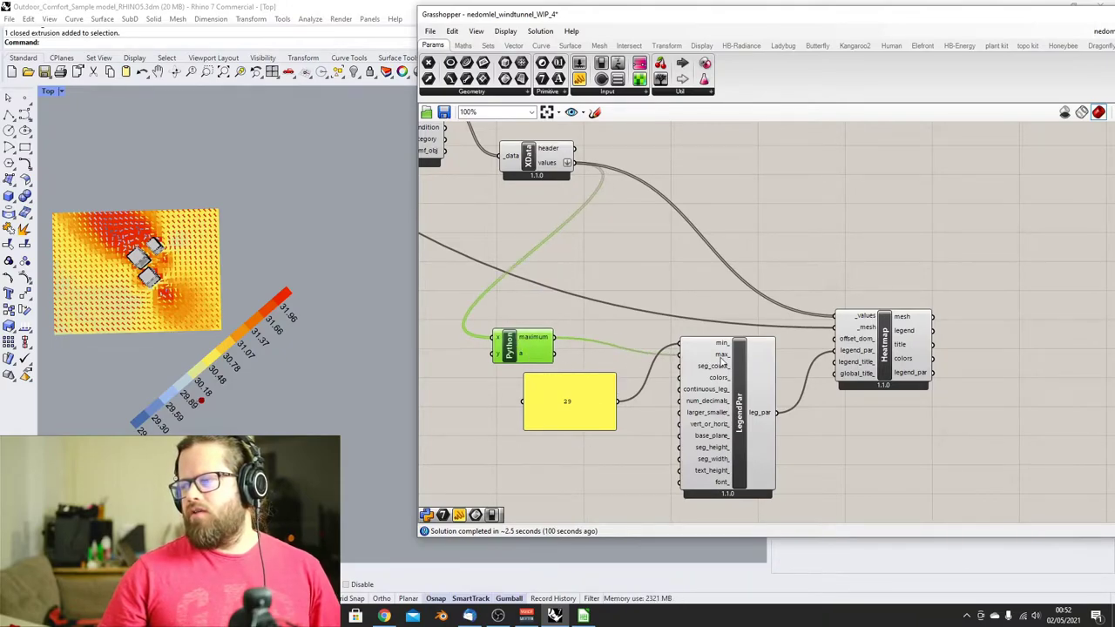
mouse_move(721, 354)
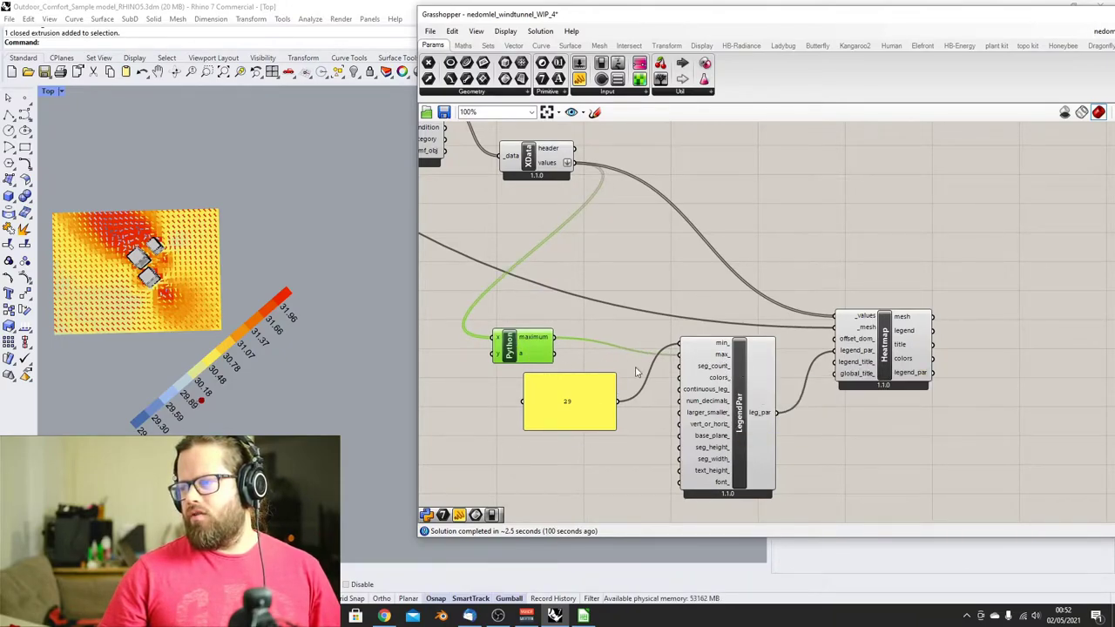
left_click_drag(533, 358, 487, 348)
Inspect the values at the maximum and a outputs of the Python component feeding LegendPar
scroll(546, 346, "down", 5)
scroll(554, 333, "up", 2)
scroll(555, 337, "up", 4)
mouse_move(552, 302)
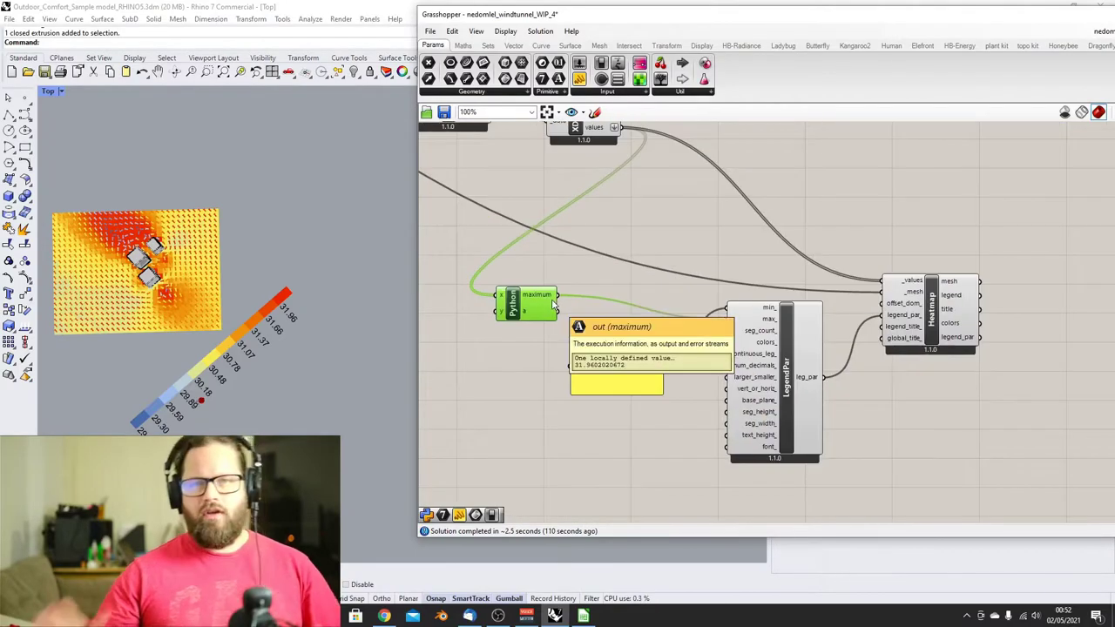
left_click_drag(537, 311, 529, 315)
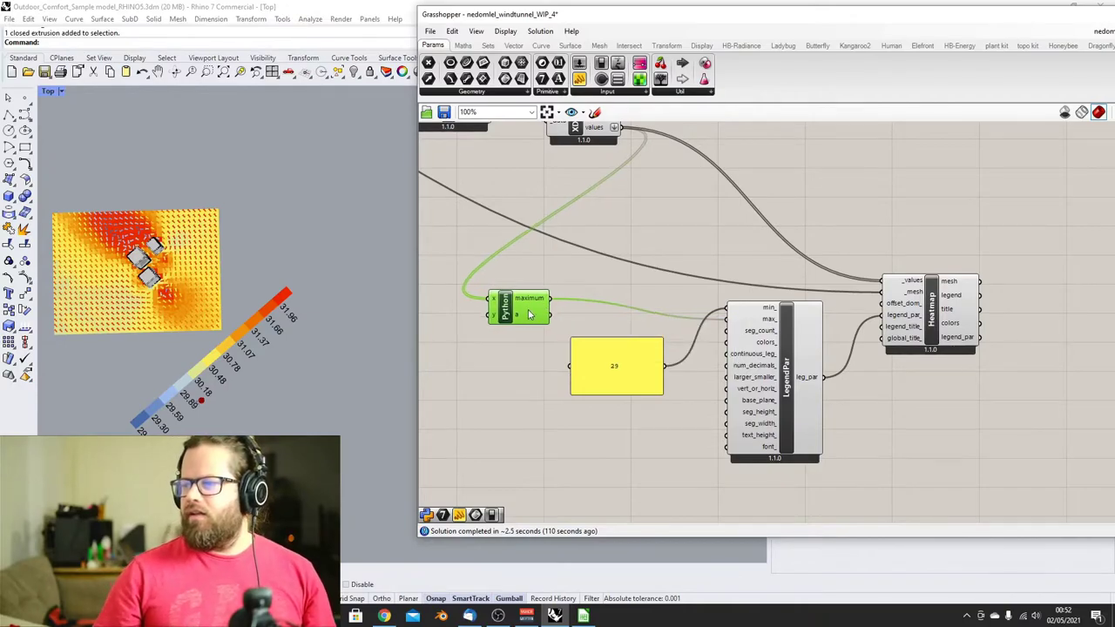
mouse_move(525, 316)
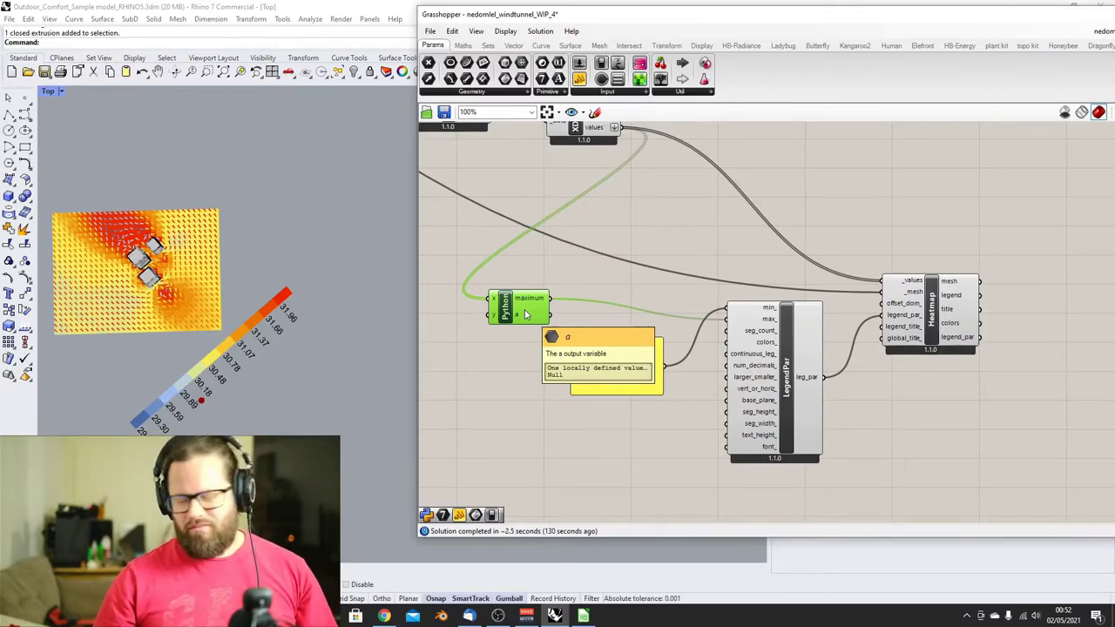
Add a new Python component below the one with the maximum output
left_click(570, 279)
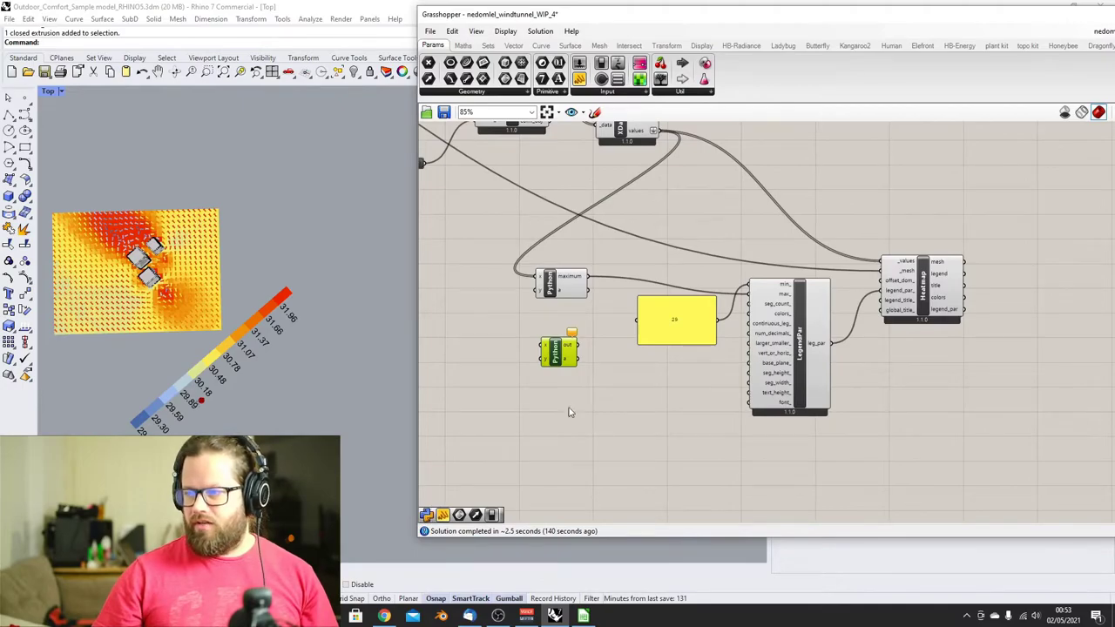
scroll(568, 412, "up", 3)
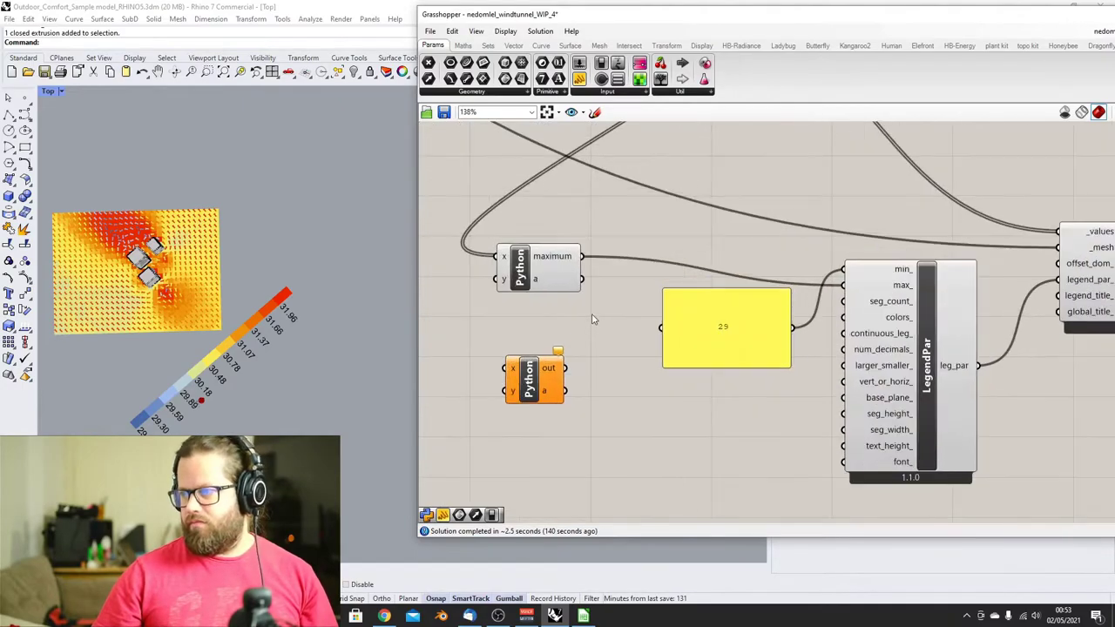
scroll(575, 366, "down", 5)
scroll(599, 291, "up", 4)
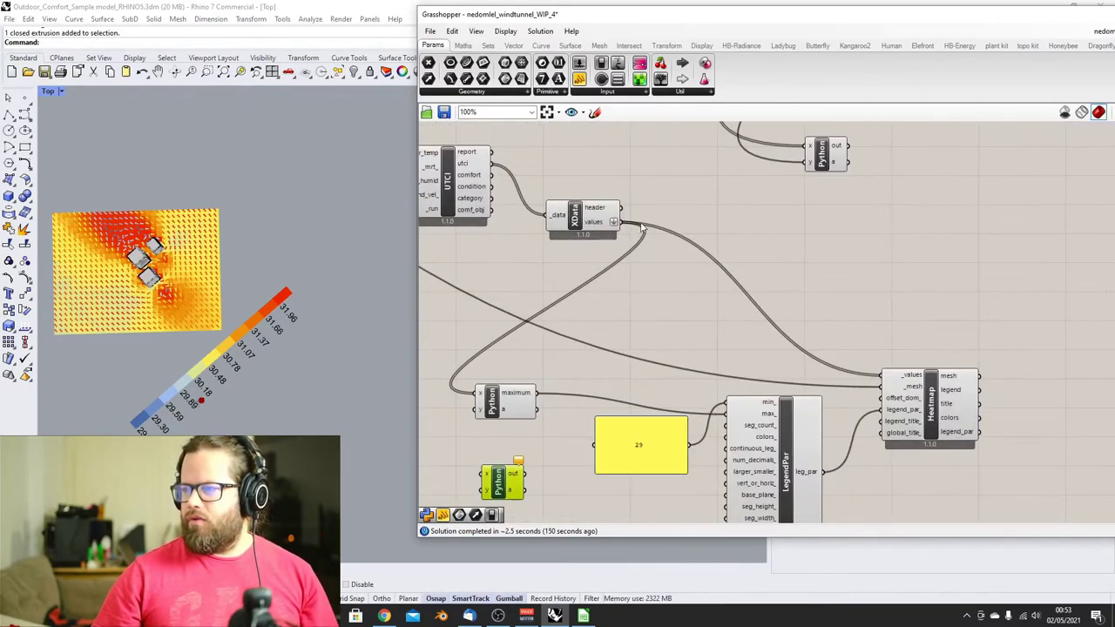
Connect the XData component's values output to the new Python component's x input
scroll(641, 221, "down", 2)
mouse_move(615, 216)
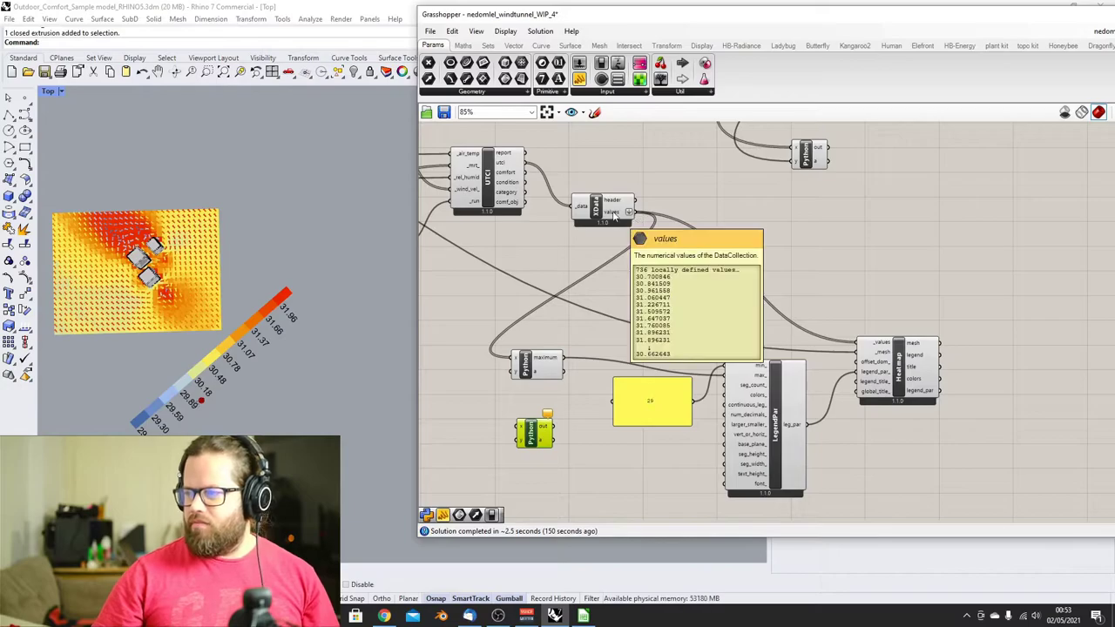
left_click_drag(618, 209, 519, 424)
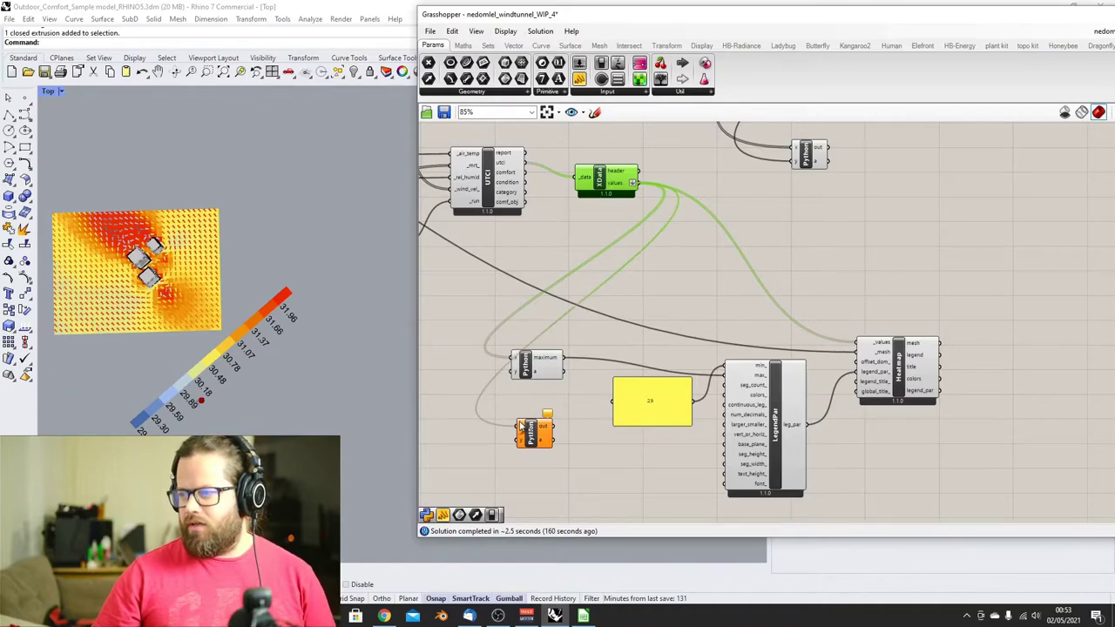
Set the x input of the lower Python component to List Access
scroll(565, 351, "up", 3)
right_click(566, 351)
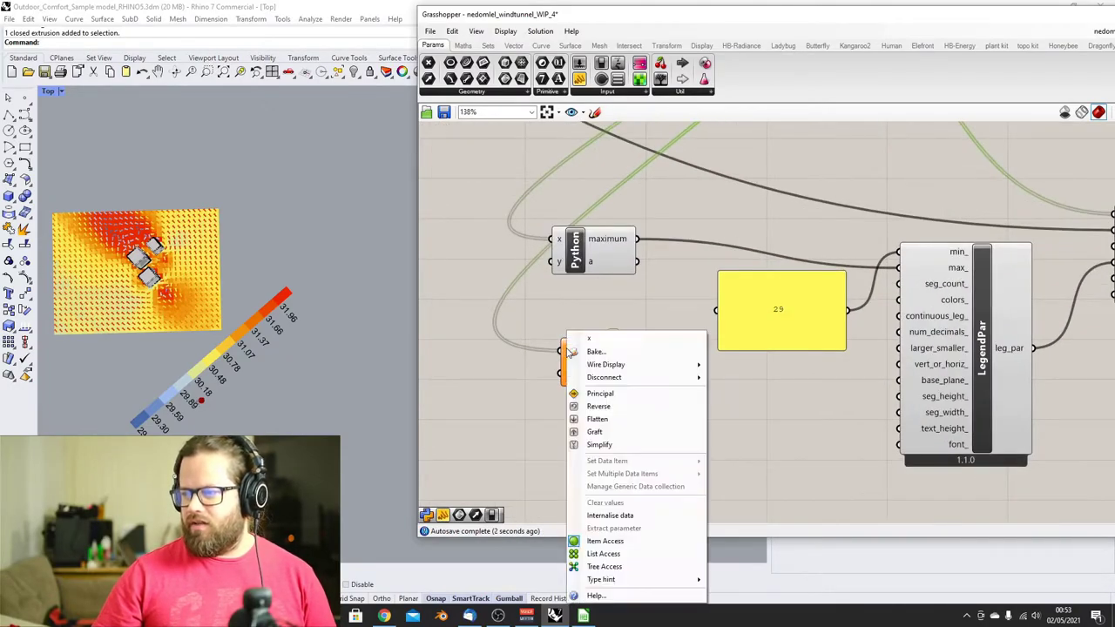
left_click(626, 555)
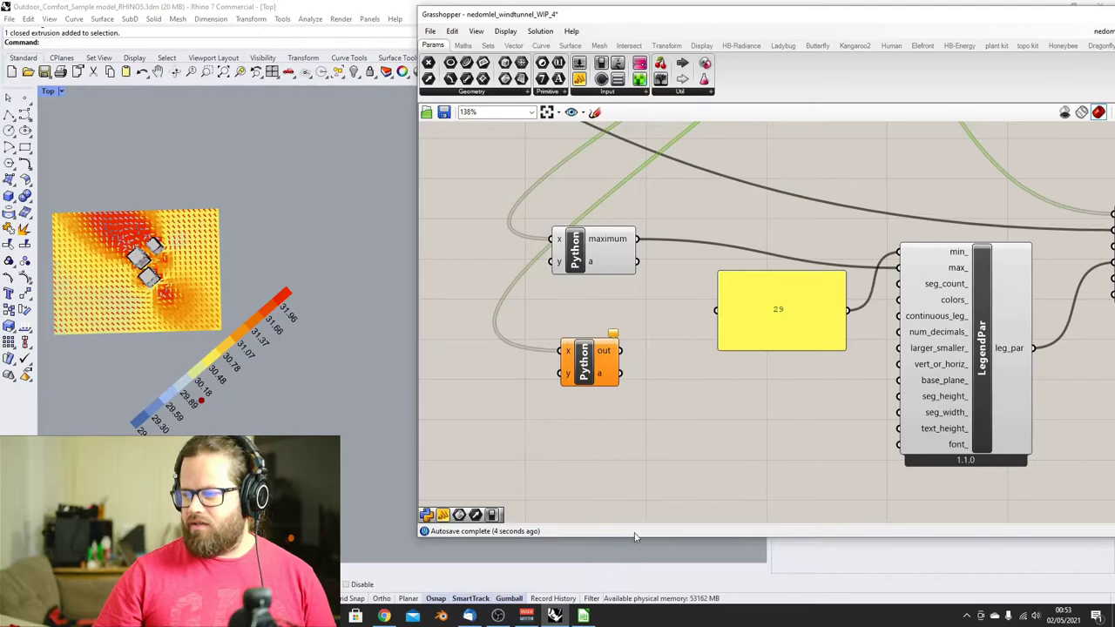
scroll(606, 329, "down", 4)
scroll(646, 178, "up", 4)
scroll(647, 177, "down", 3)
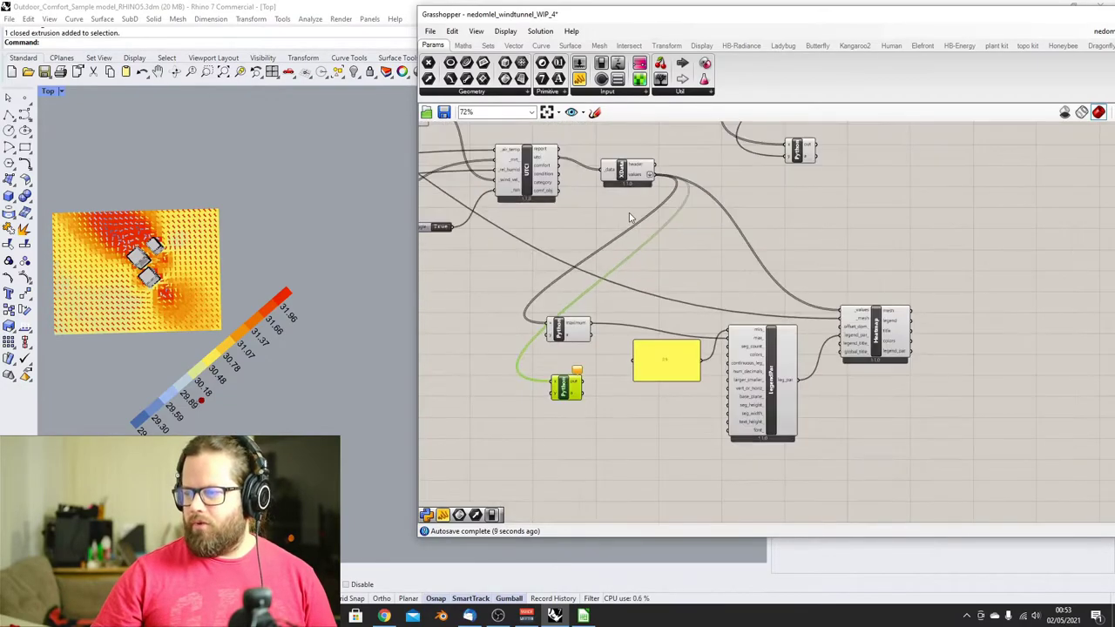
Set the type hint of the lower Python component's x input to float
scroll(549, 366, "up", 5)
right_click(535, 352)
mouse_move(601, 579)
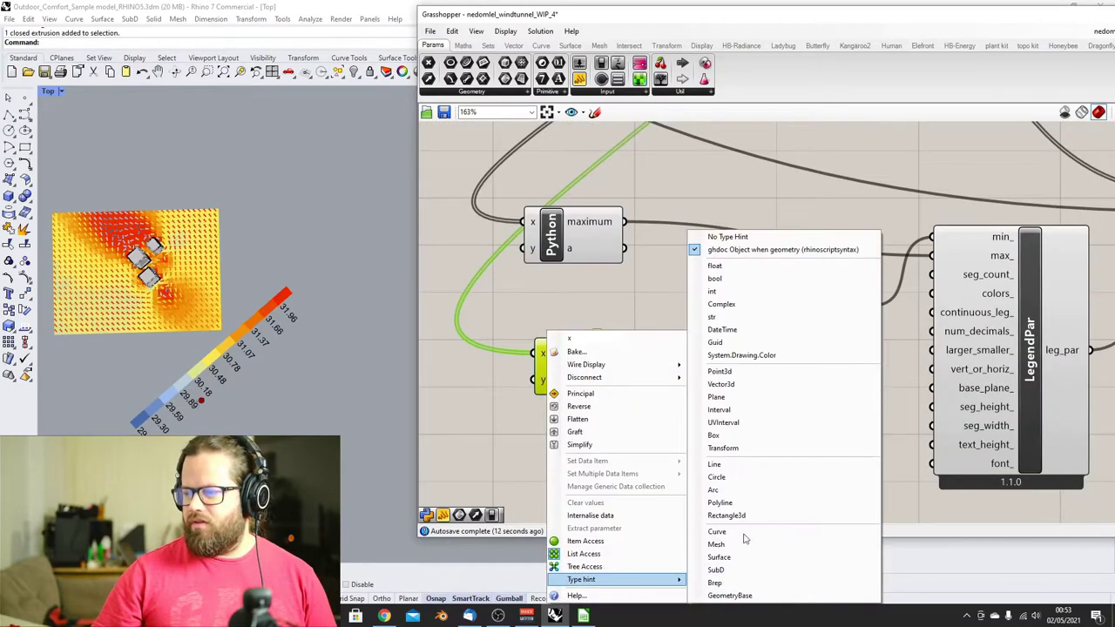
left_click(747, 274)
scroll(590, 338, "down", 2)
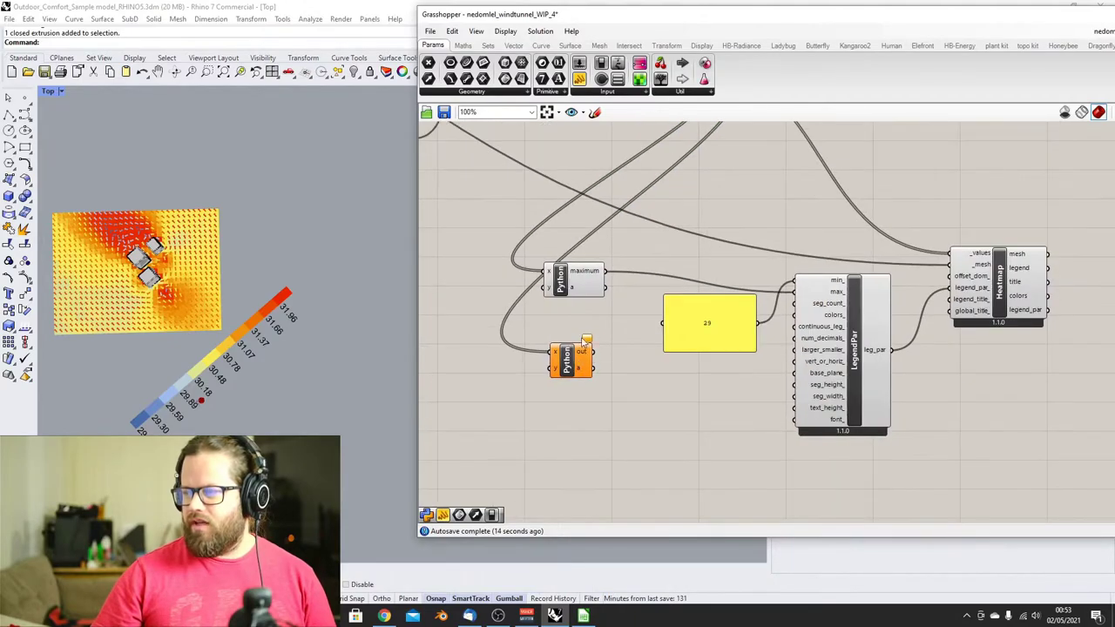
Open the lower Python component's script and add the line maximum = max(x) below the import statement
scroll(593, 340, "up", 3)
left_click(609, 349)
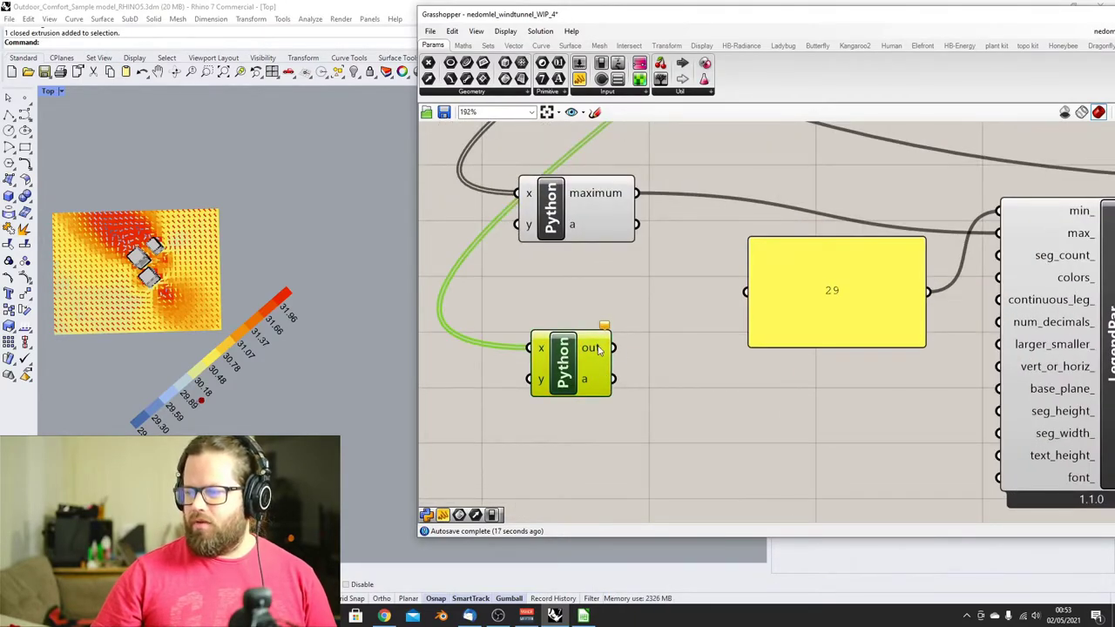
double_click(575, 365)
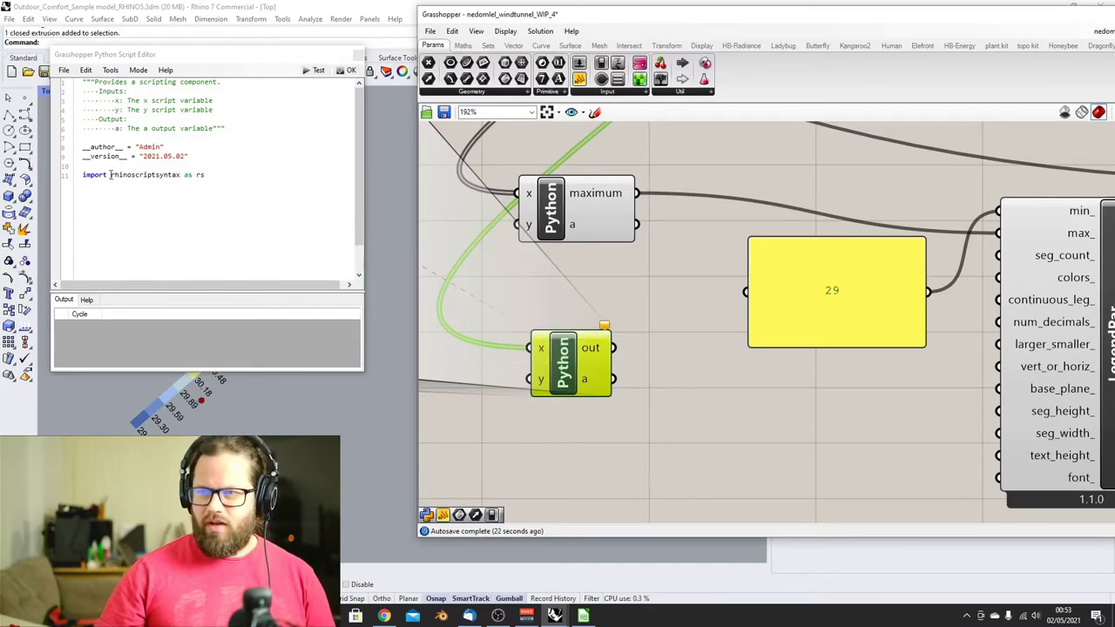
left_click(209, 174)
key("Return")
key("Return")
type("maxi")
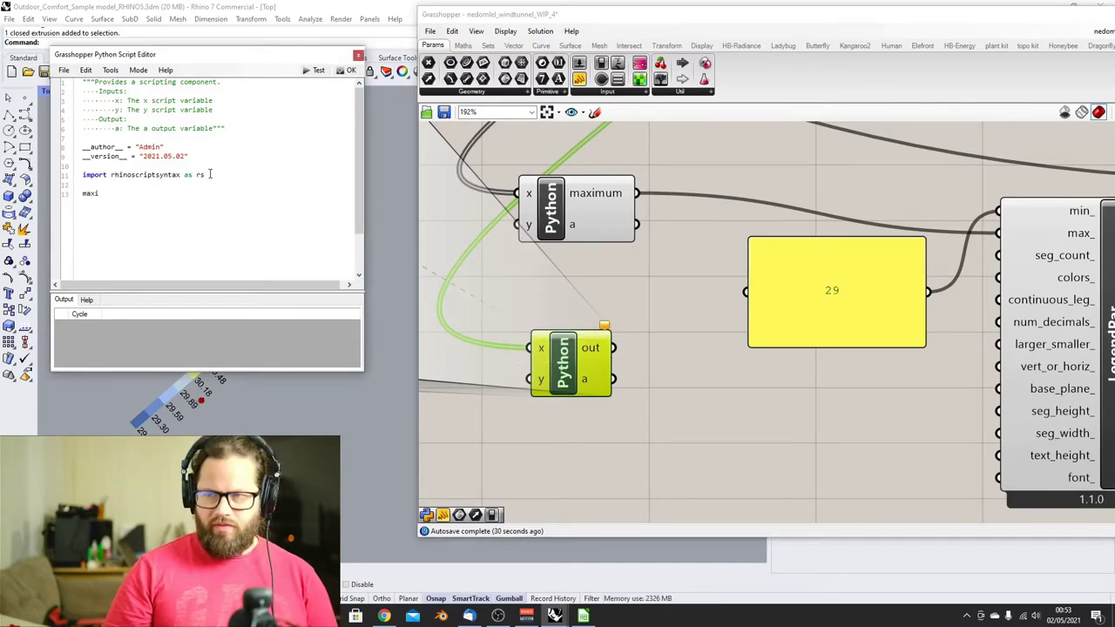
type("mum = ma")
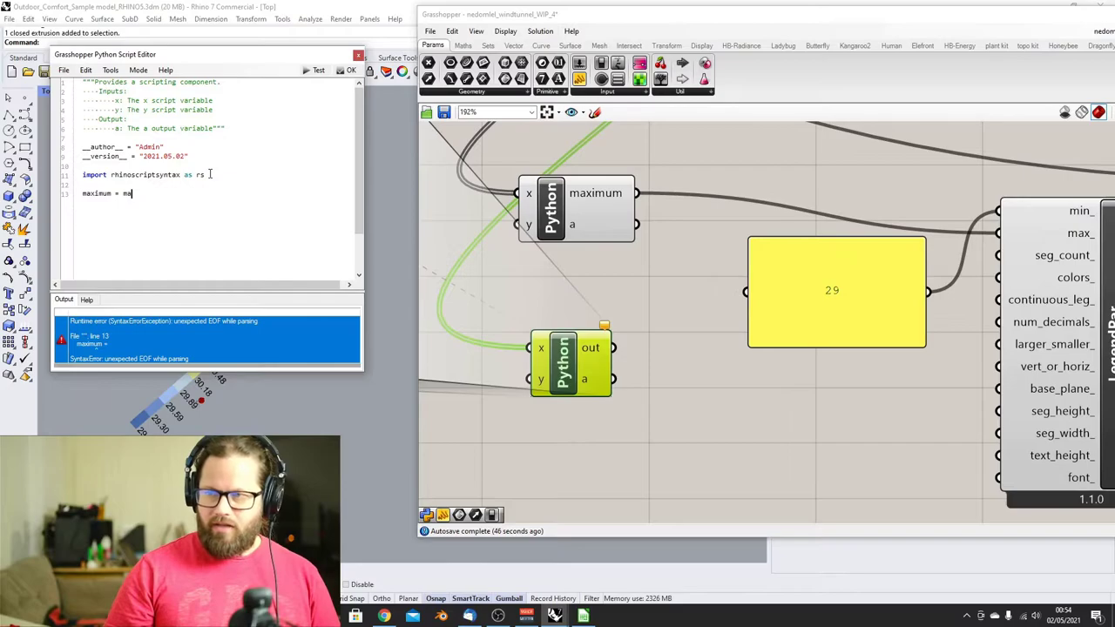
type("x(x)")
key("Return")
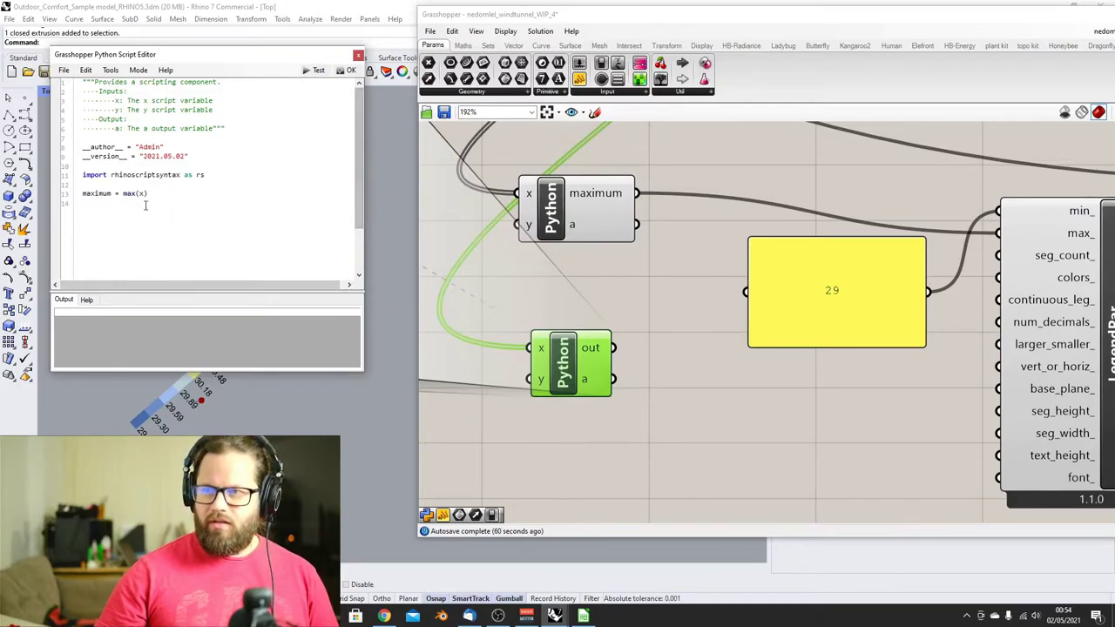
left_click(154, 193)
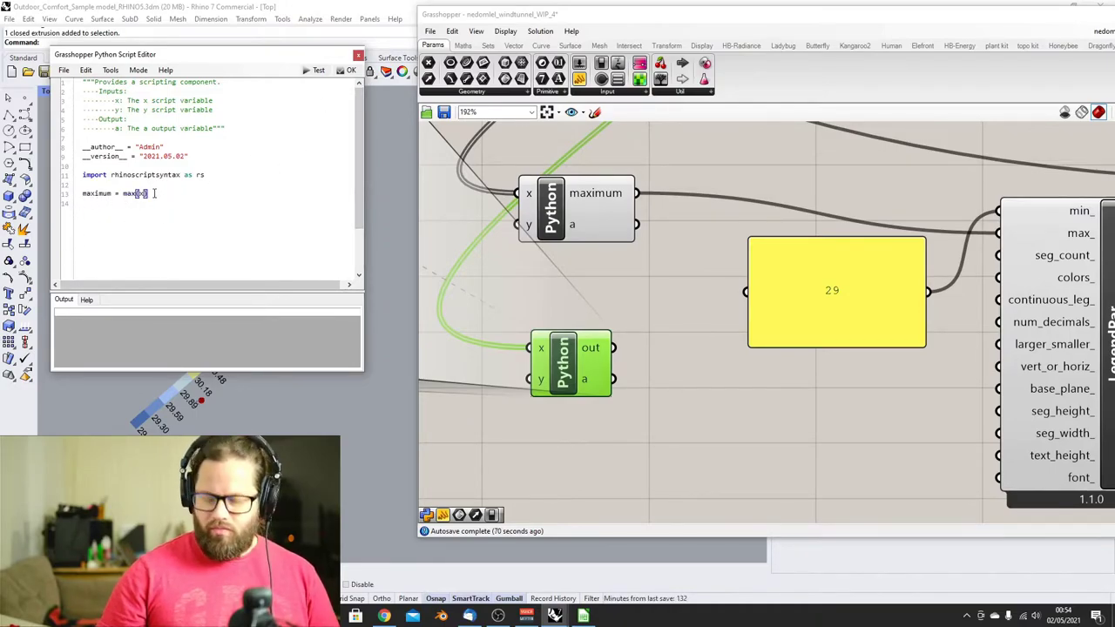
left_click(497, 616)
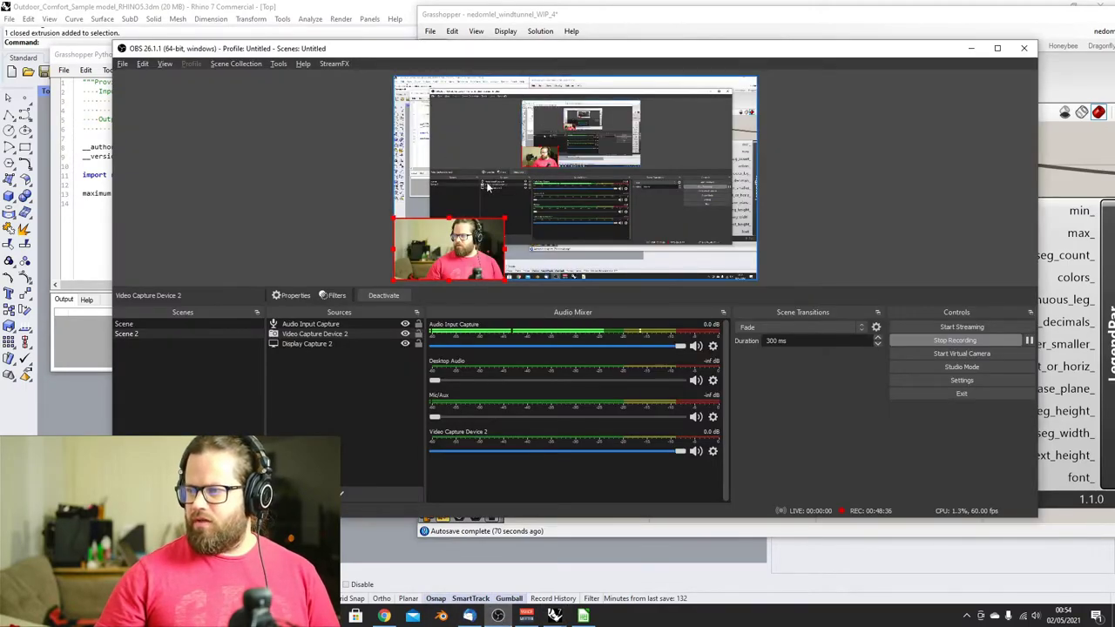
left_click(972, 48)
Add the line print(maximum) below the max(x) line and test the script
left_click(135, 198)
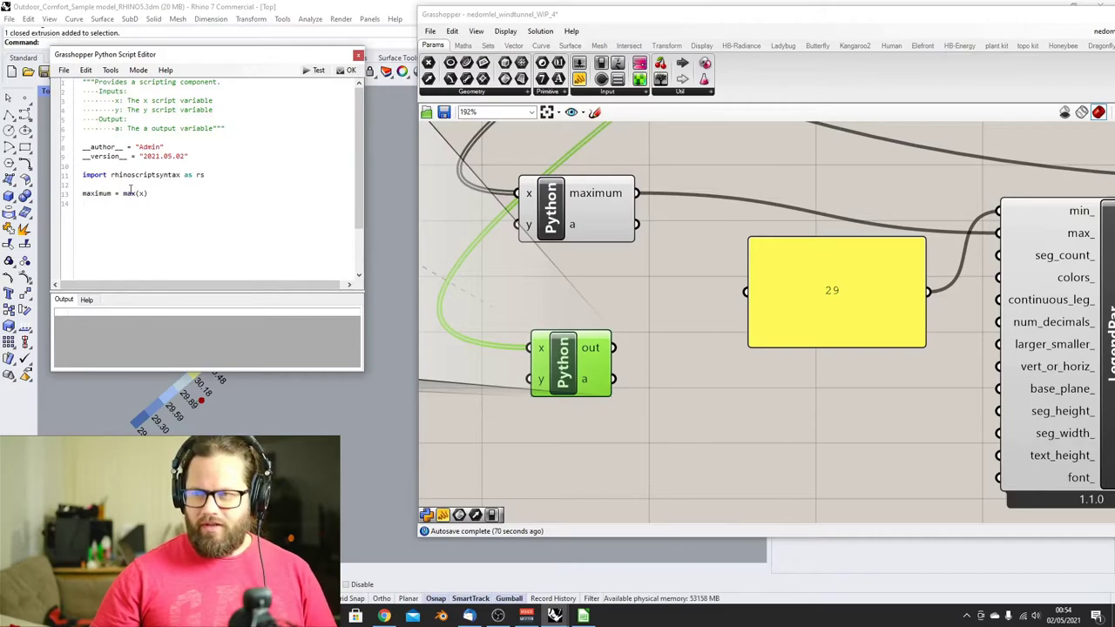
type("print")
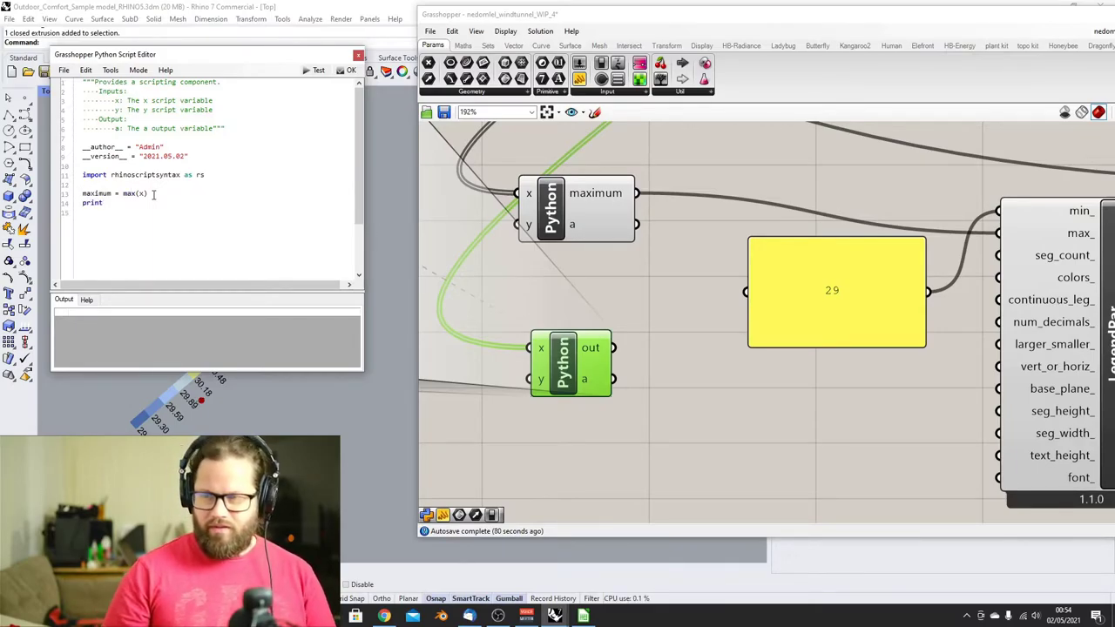
type("(maximum)")
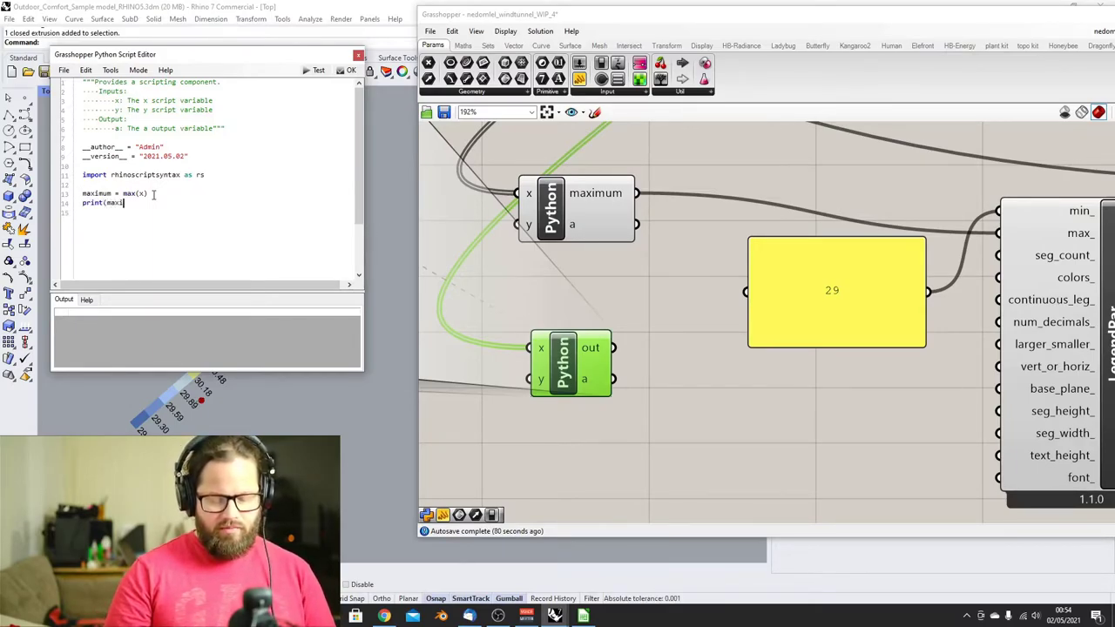
key("Return")
left_click(312, 70)
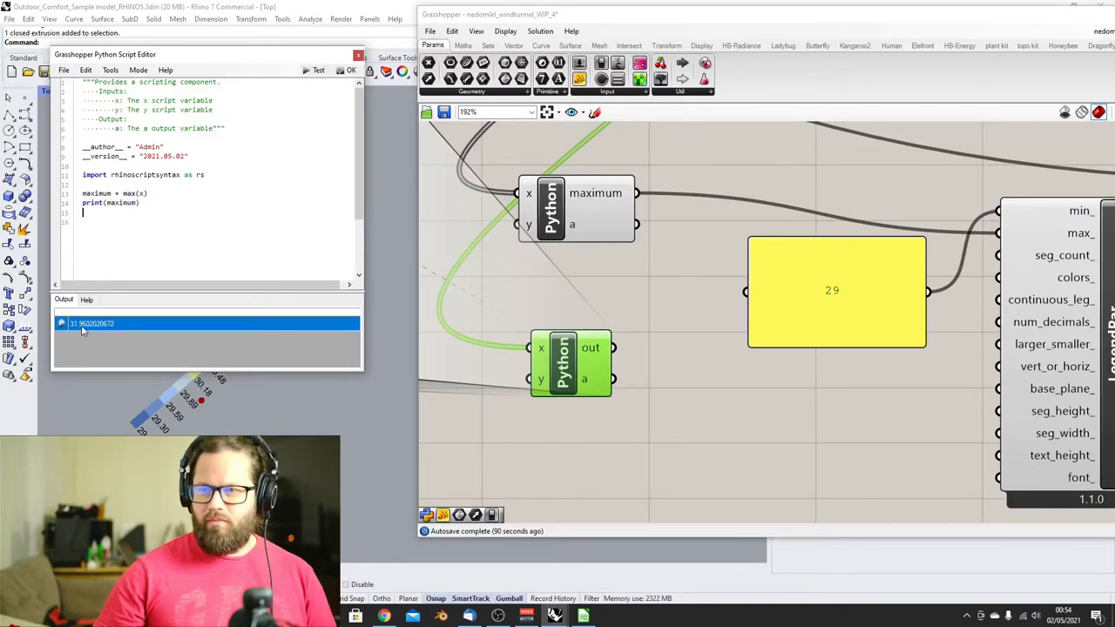
Replace the print line with minimum = min(x), then apply the script and close the editor
left_click_drag(141, 203, 77, 203)
key("BackSpace")
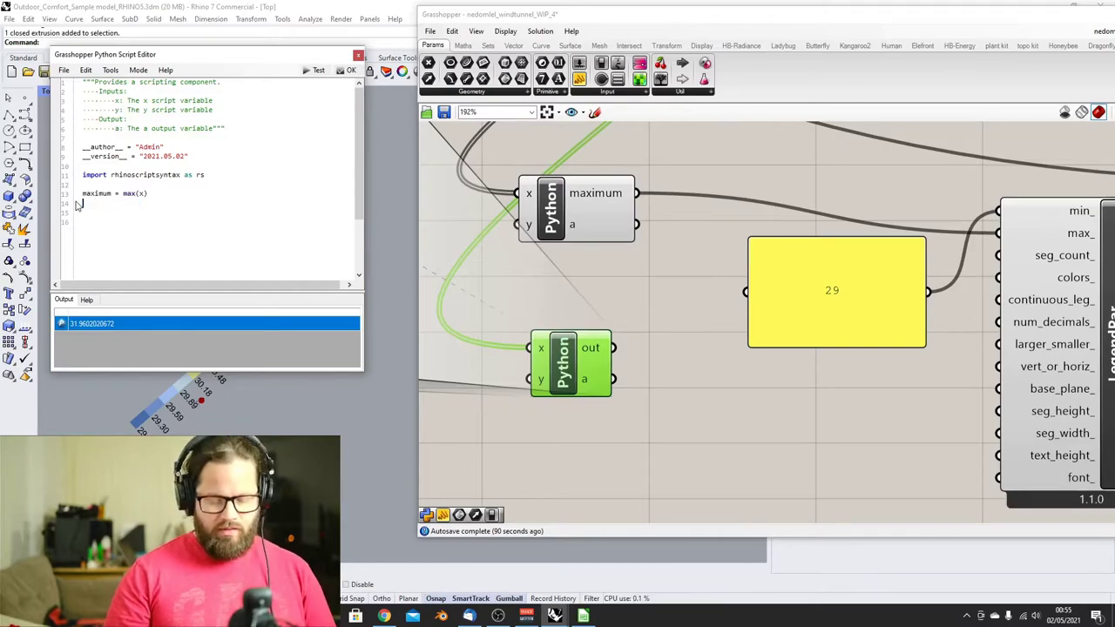
type("minim")
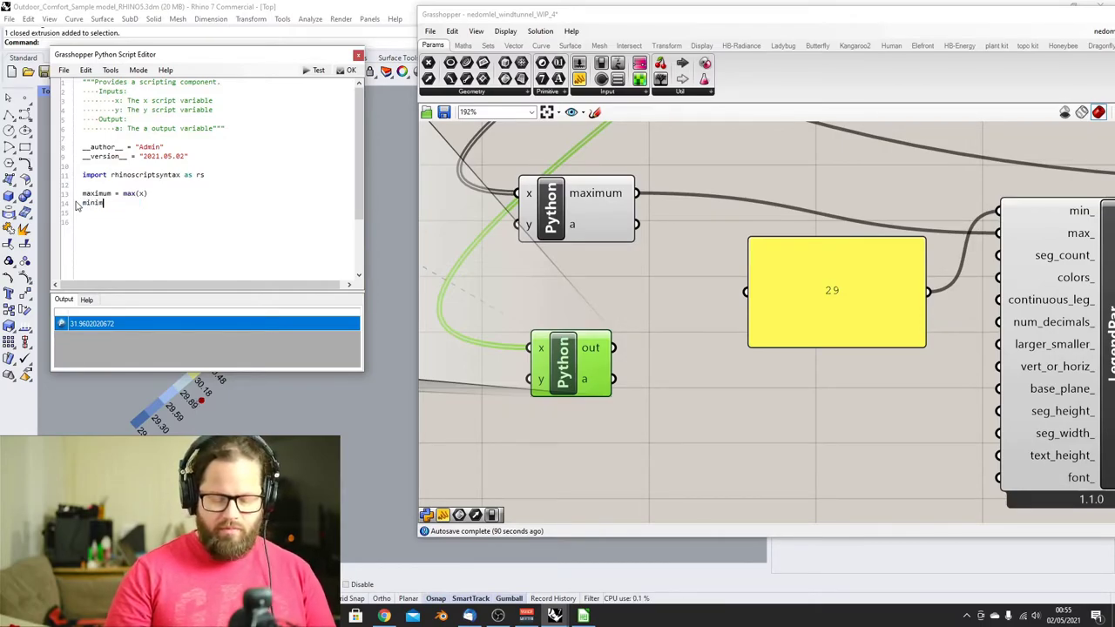
type("um = min")
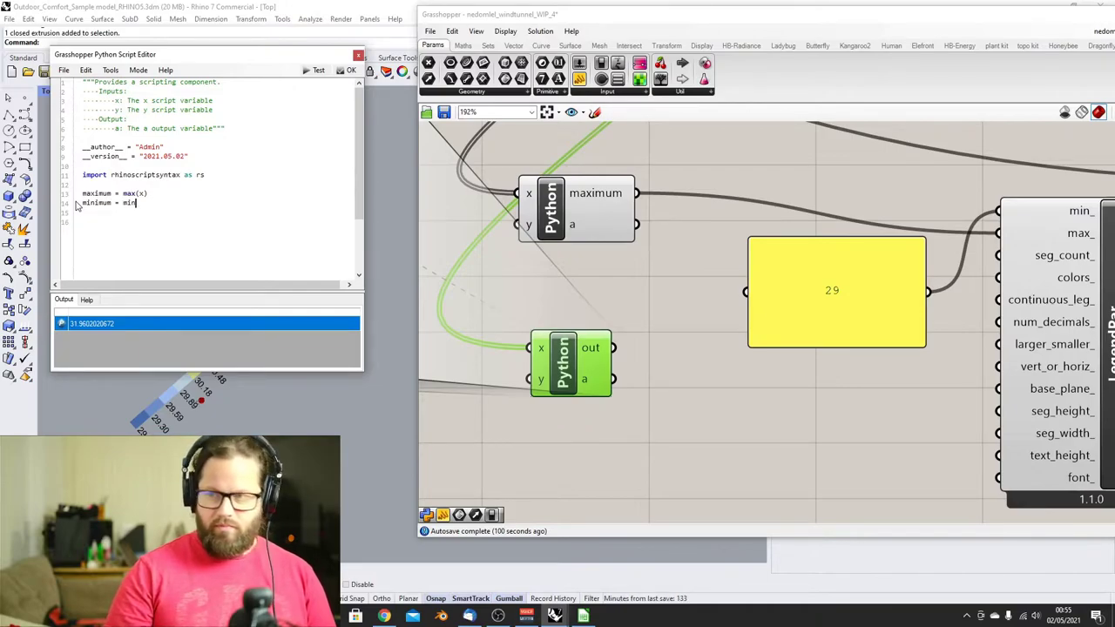
type("(")
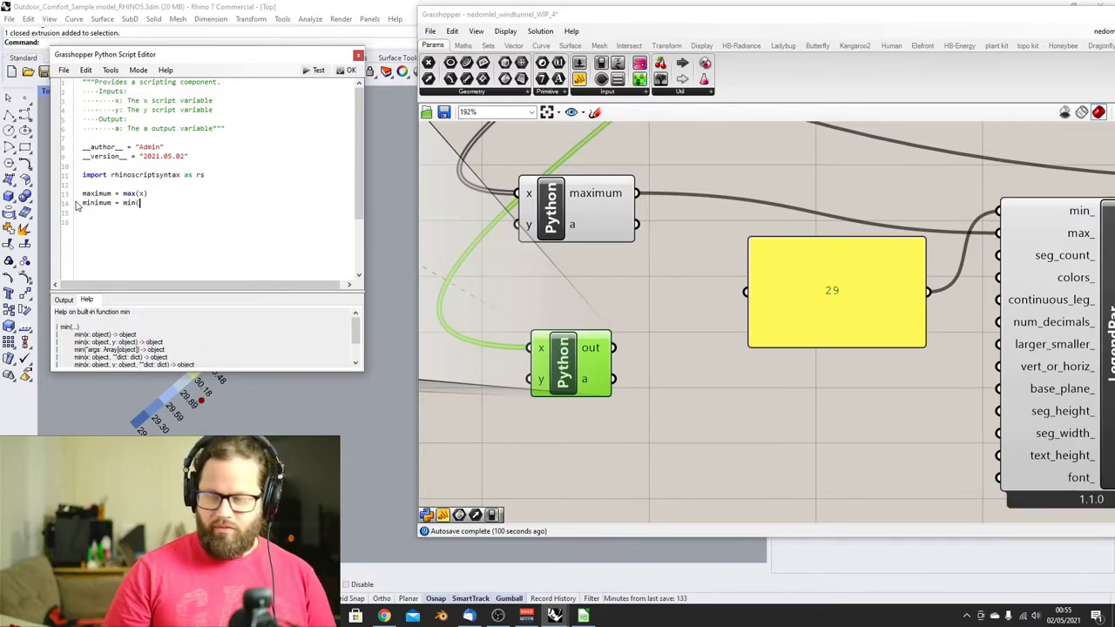
type("x)")
key("Return")
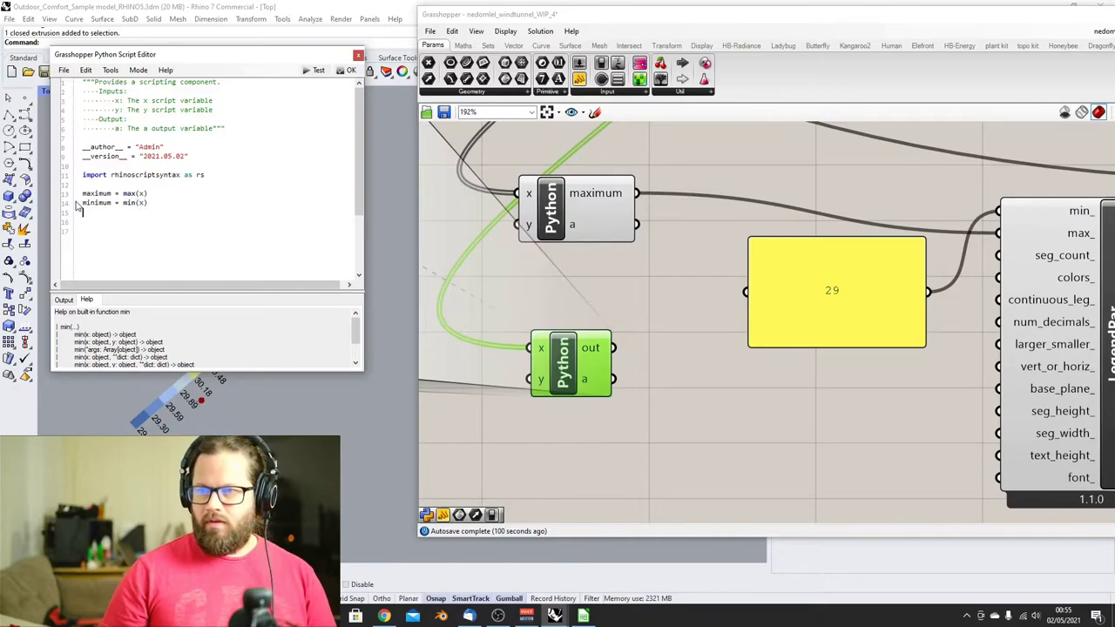
left_click(351, 69)
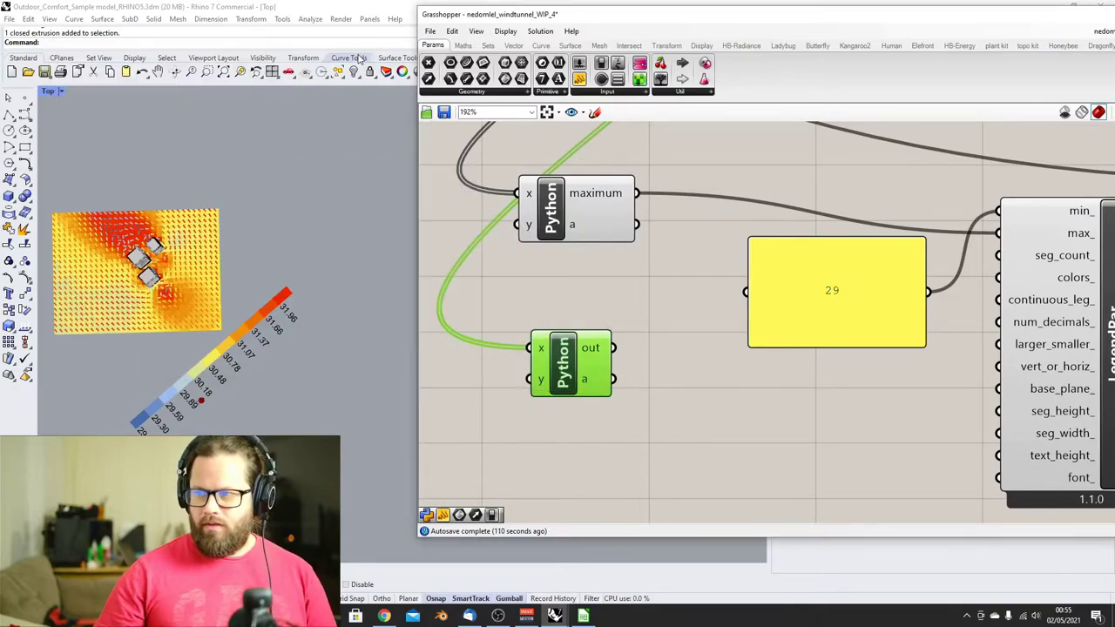
Rename the out output of the lower Python component to maximum
right_click(599, 352)
left_click(633, 356)
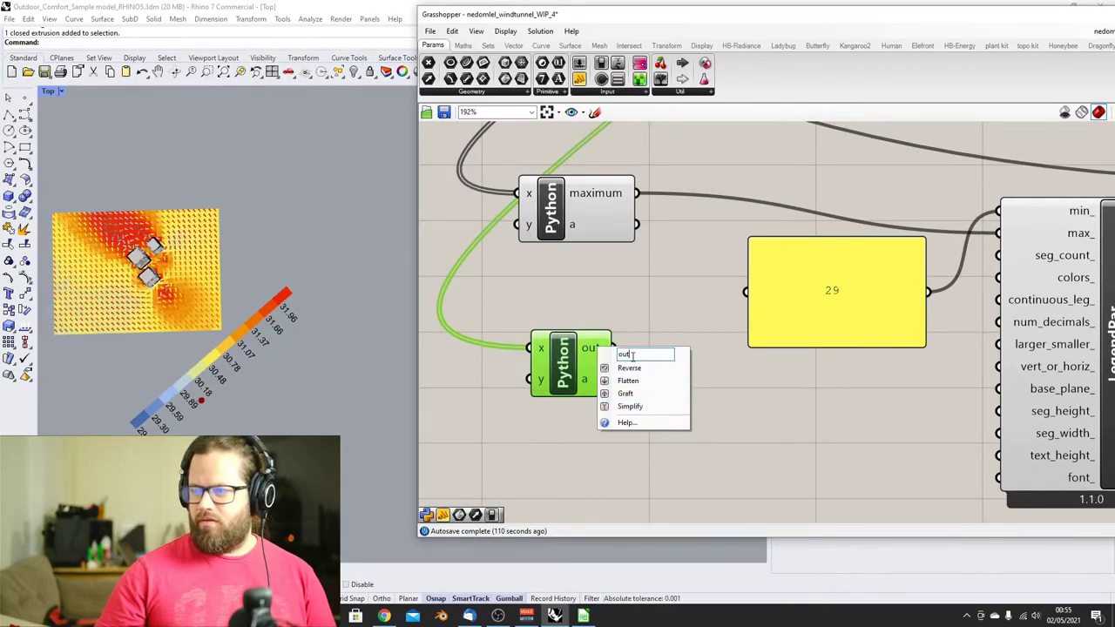
key("BackSpace")
key("BackSpace")
key("BackSpace")
type("maximum")
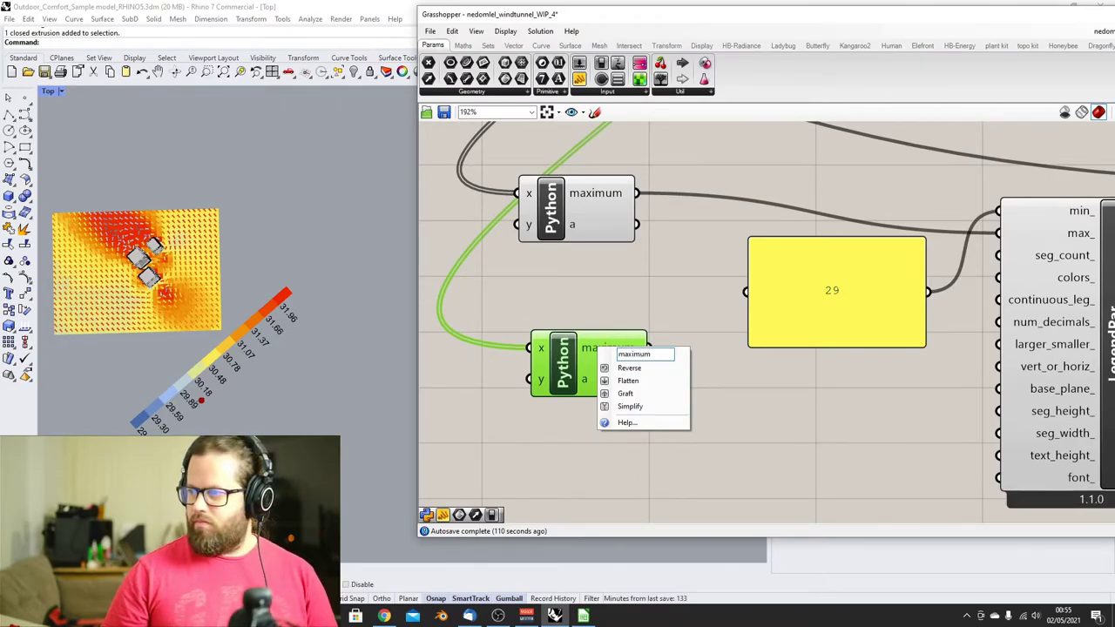
key("Return")
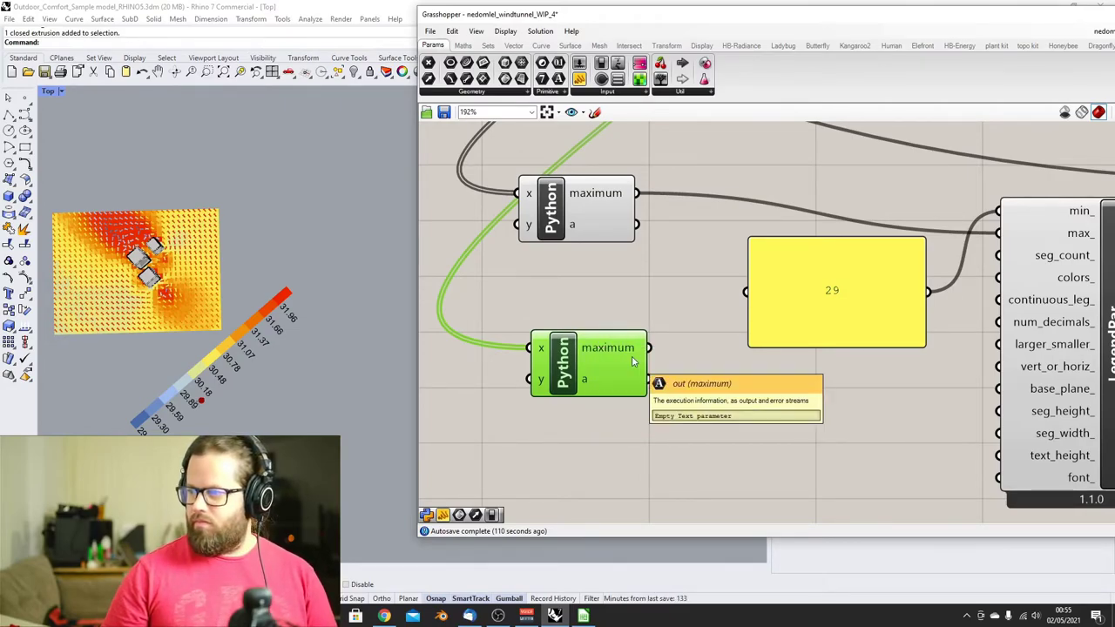
Rename the a output of the lower Python component to minimum
right_click(599, 383)
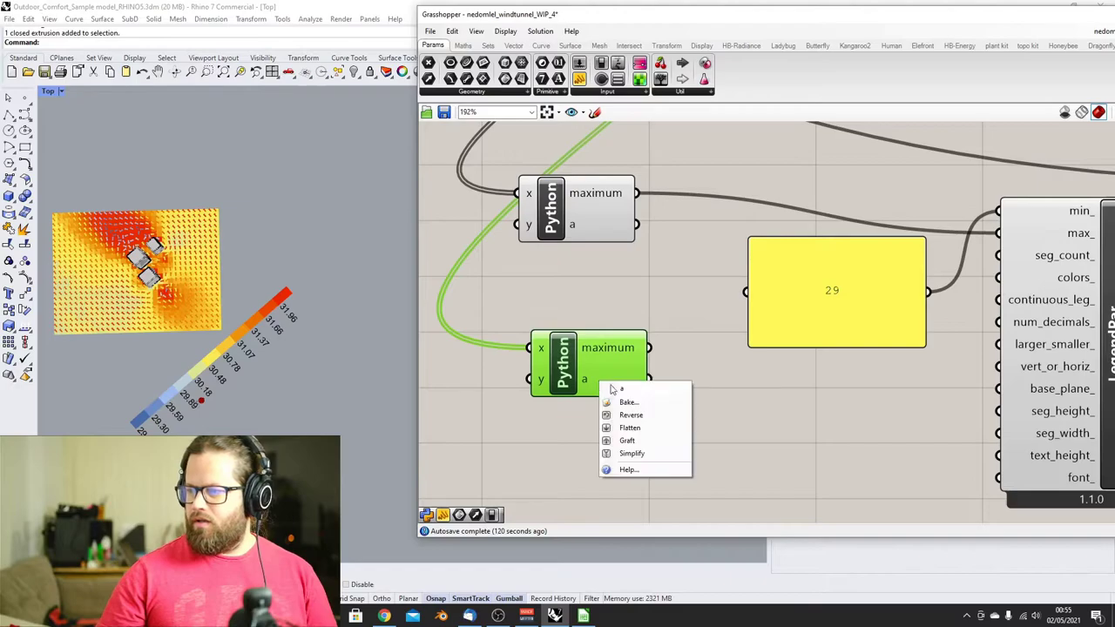
key("BackSpace")
type("mini")
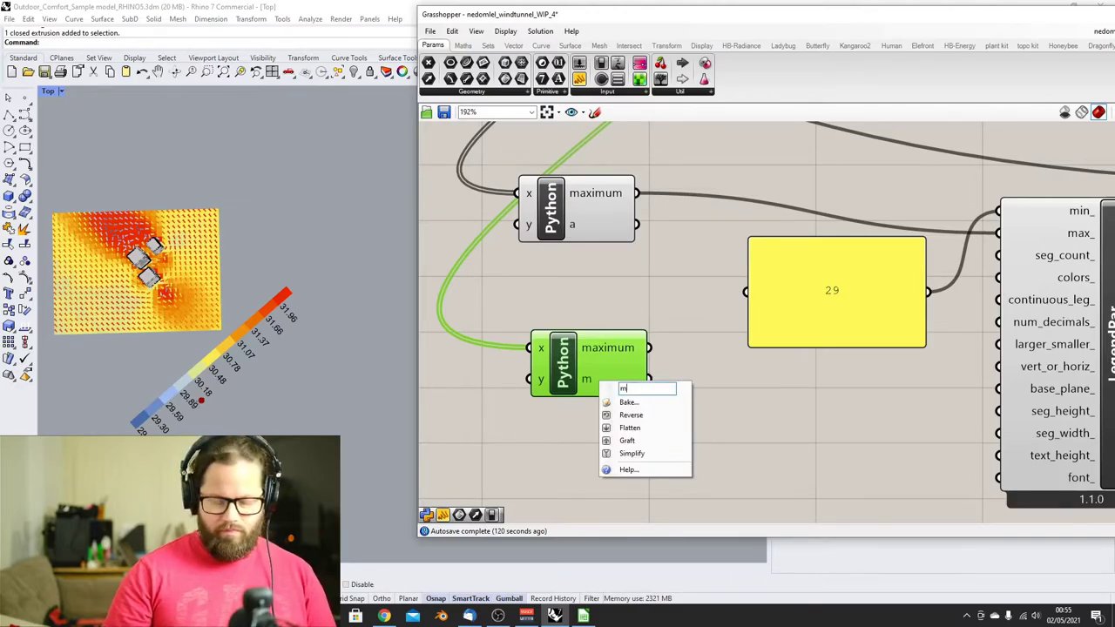
type("mum")
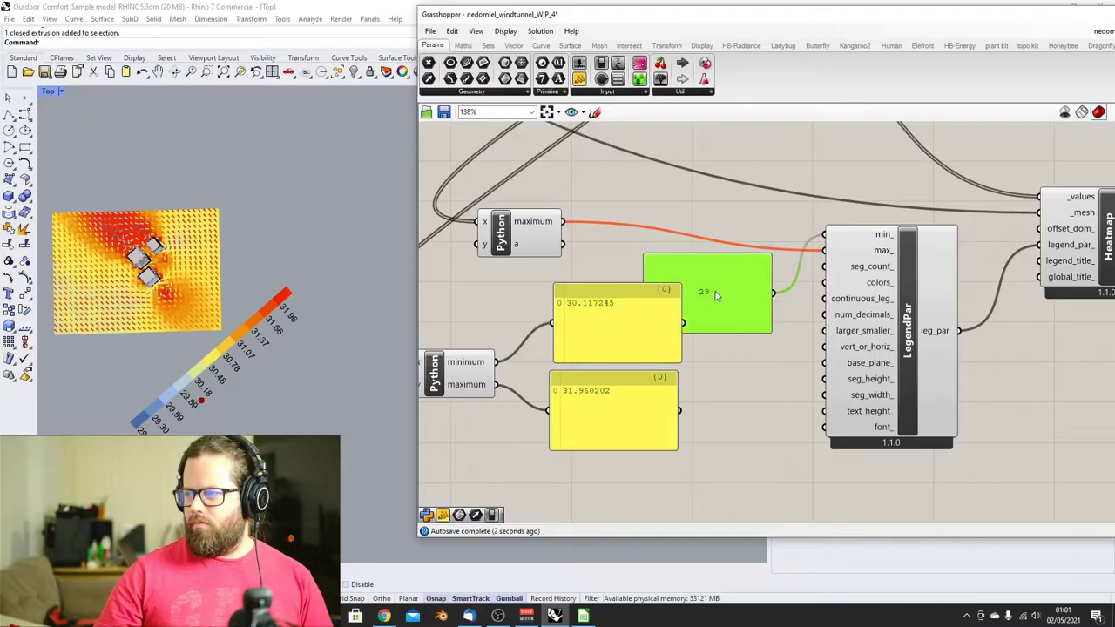
Delete the 29 panel that feeds LegendPar's min_ input
key("Delete")
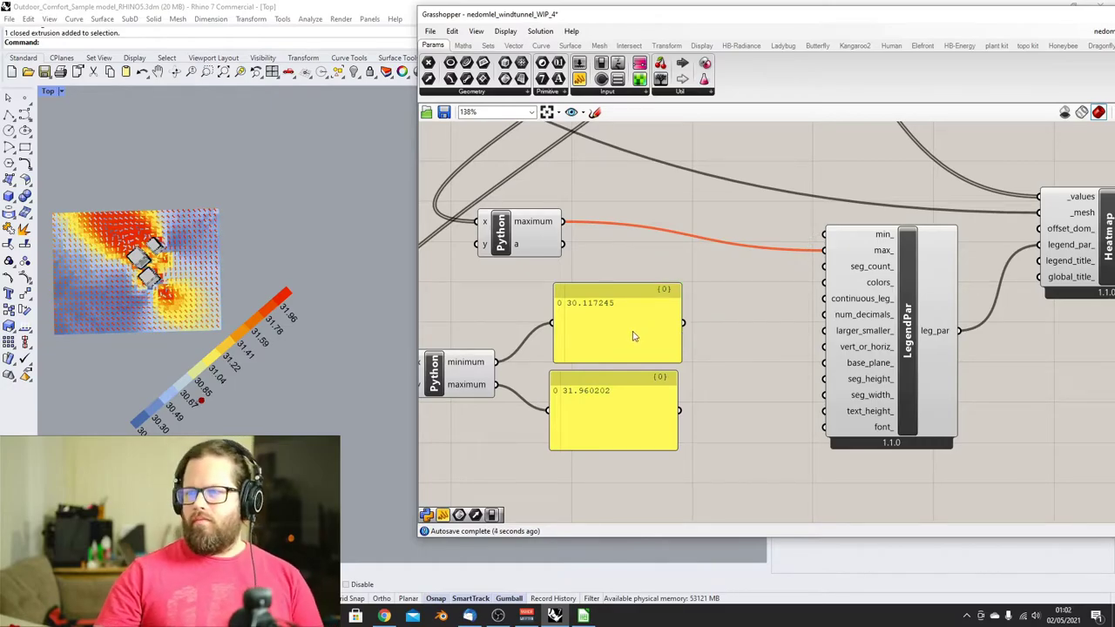
left_click(632, 338)
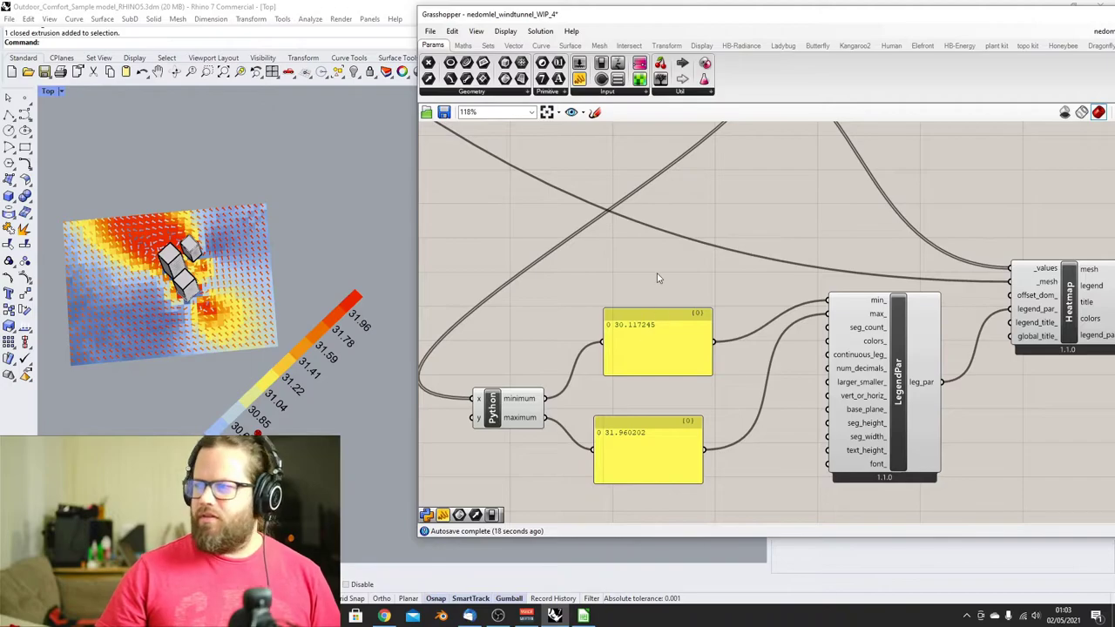
Examine the wiring from the wind-speed Python component through UTCI and XData to the legend minimum and maximum panels
scroll(624, 393, "down", 5)
scroll(607, 269, "up", 5)
scroll(634, 254, "down", 5)
scroll(543, 226, "up", 6)
left_click(551, 243)
left_click(651, 215)
scroll(651, 215, "down", 5)
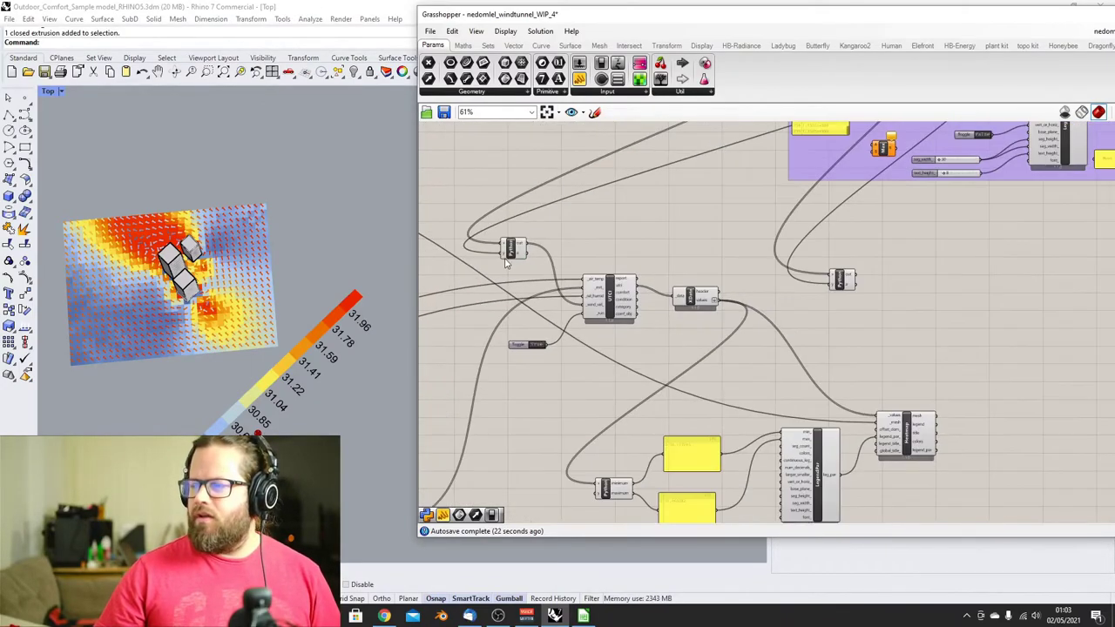
scroll(522, 250, "up", 5)
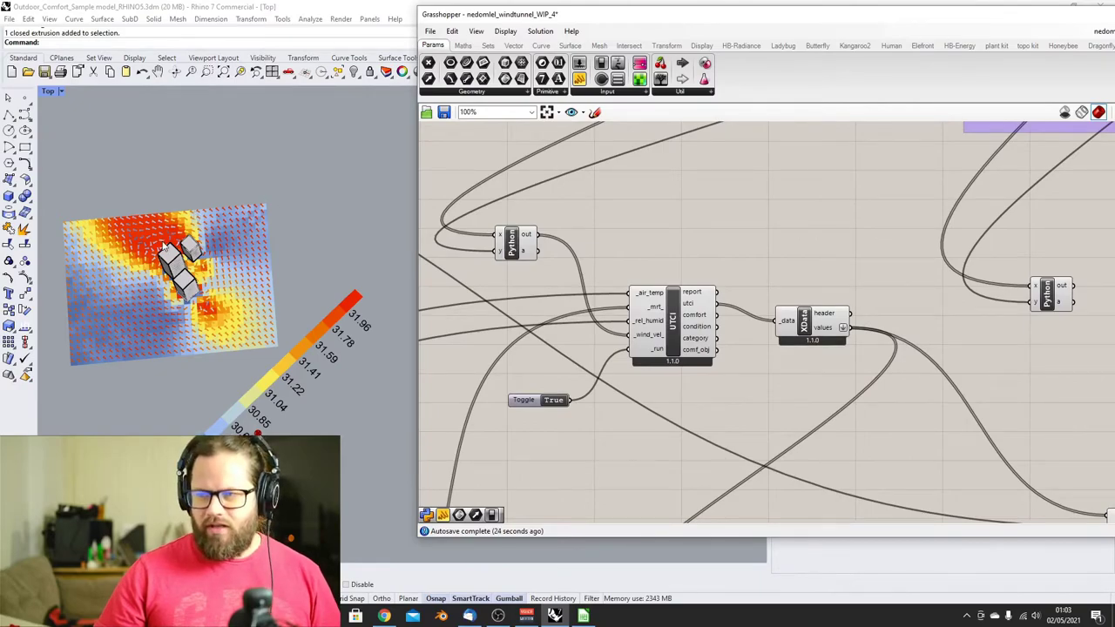
scroll(287, 243, "down", 3)
scroll(644, 348, "down", 5)
scroll(660, 368, "up", 5)
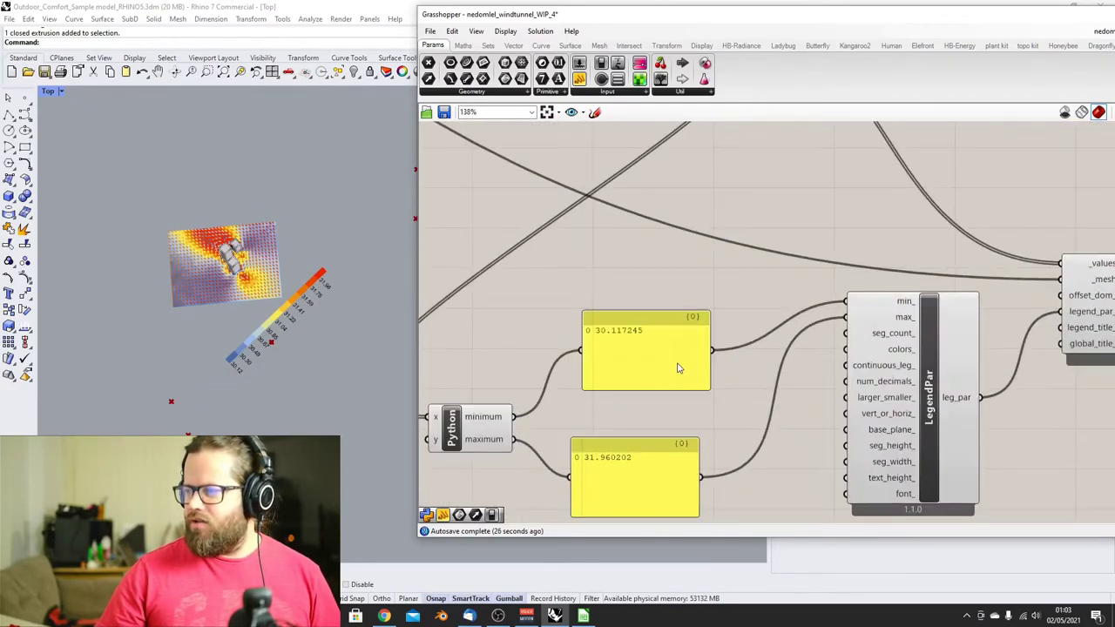
Move the minimum/maximum Python component and its two value panels closer together, farther left of LegendPar
scroll(663, 367, "down", 3)
scroll(581, 403, "up", 2)
left_click_drag(531, 391, 514, 365)
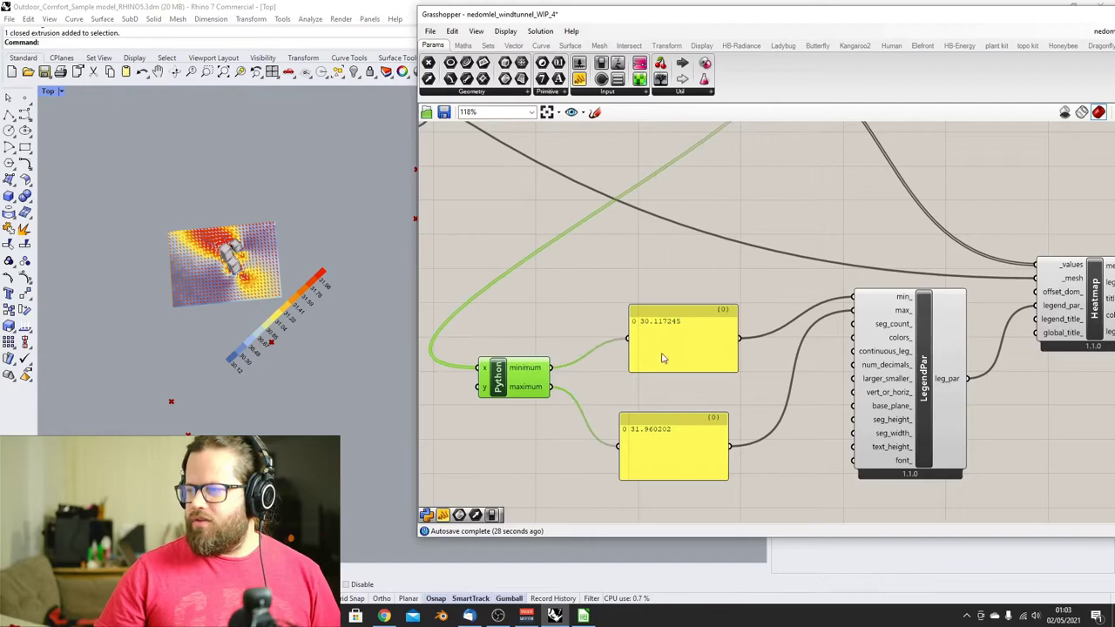
left_click_drag(663, 337, 608, 314)
left_click_drag(677, 443, 627, 398)
left_click_drag(510, 383, 494, 375)
Disconnect the two value panels from LegendPar's min_ and max_ inputs and nudge the minimum/maximum Python component slightly upward
right_click(900, 300)
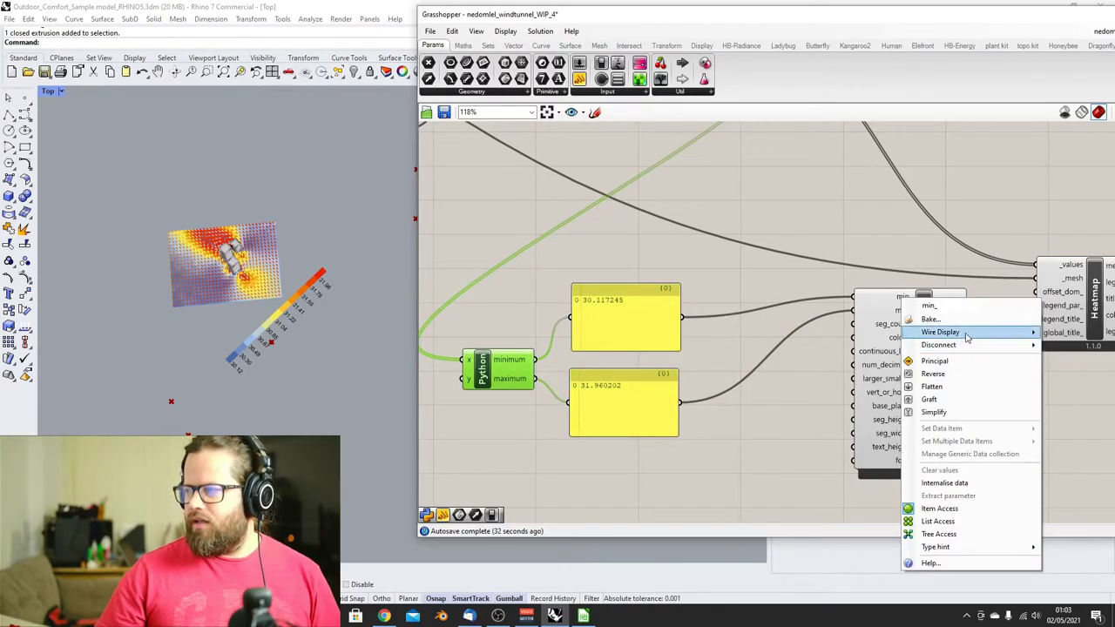
mouse_move(976, 346)
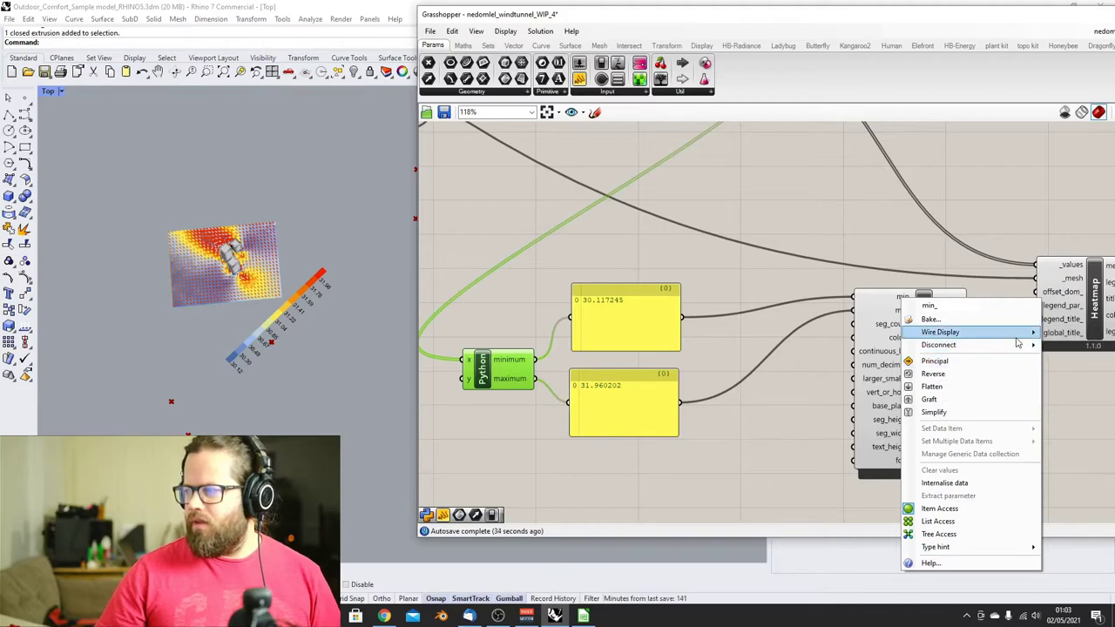
left_click(1065, 349)
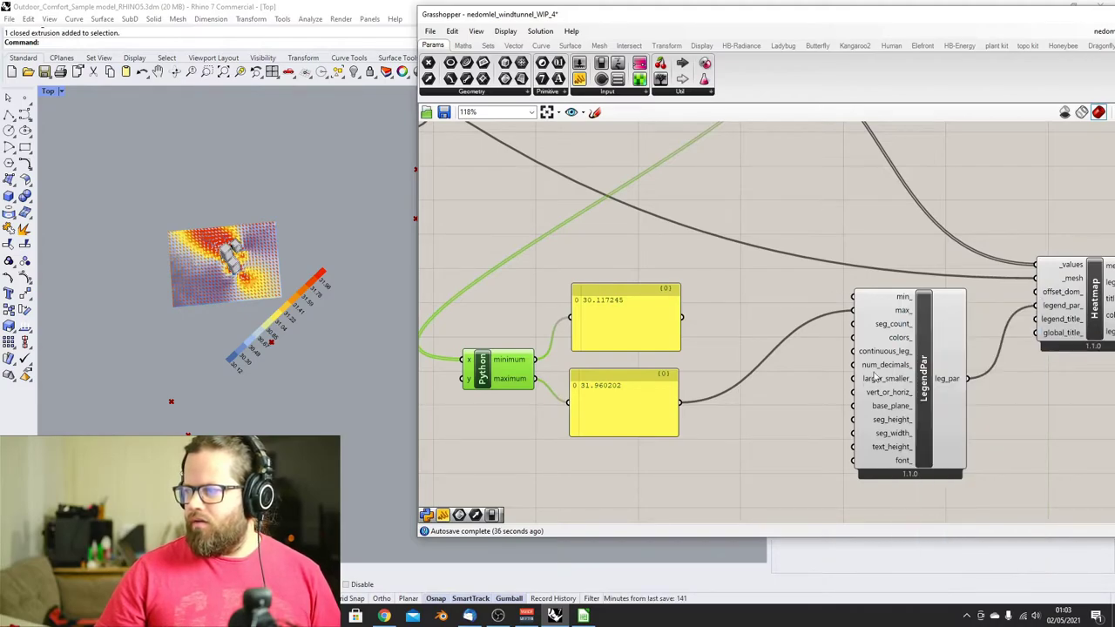
right_click(897, 311)
mouse_move(974, 355)
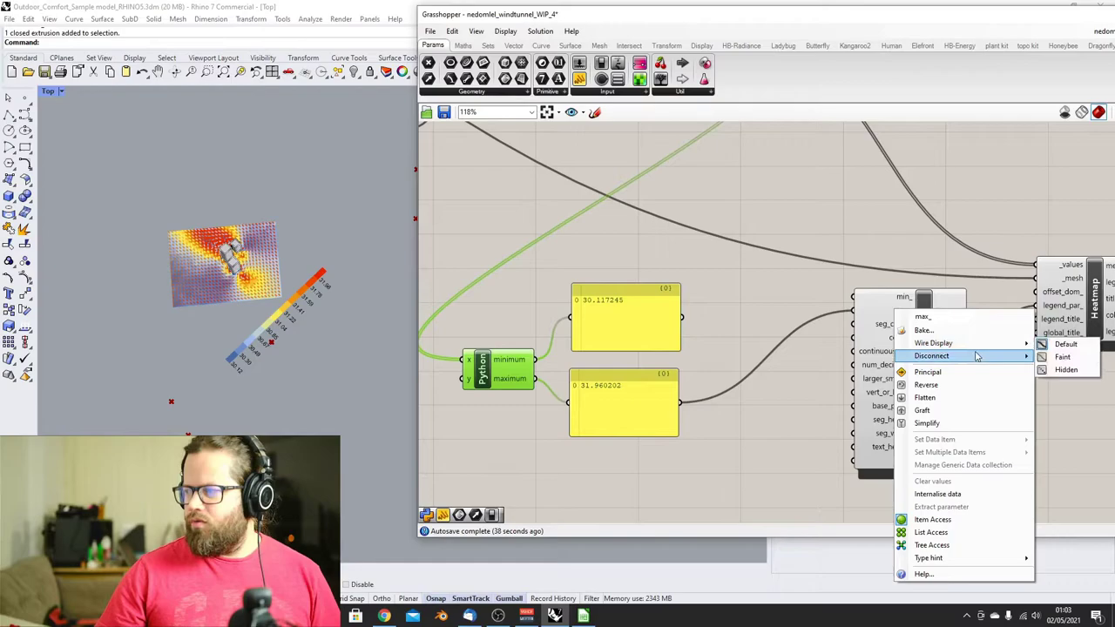
left_click(1065, 356)
left_click(808, 399)
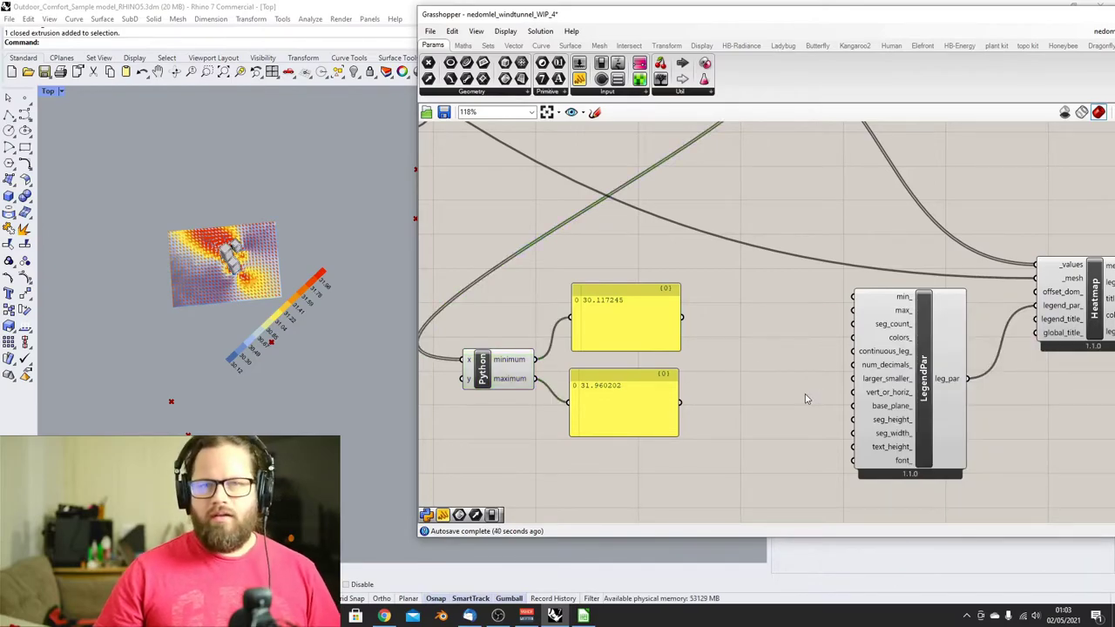
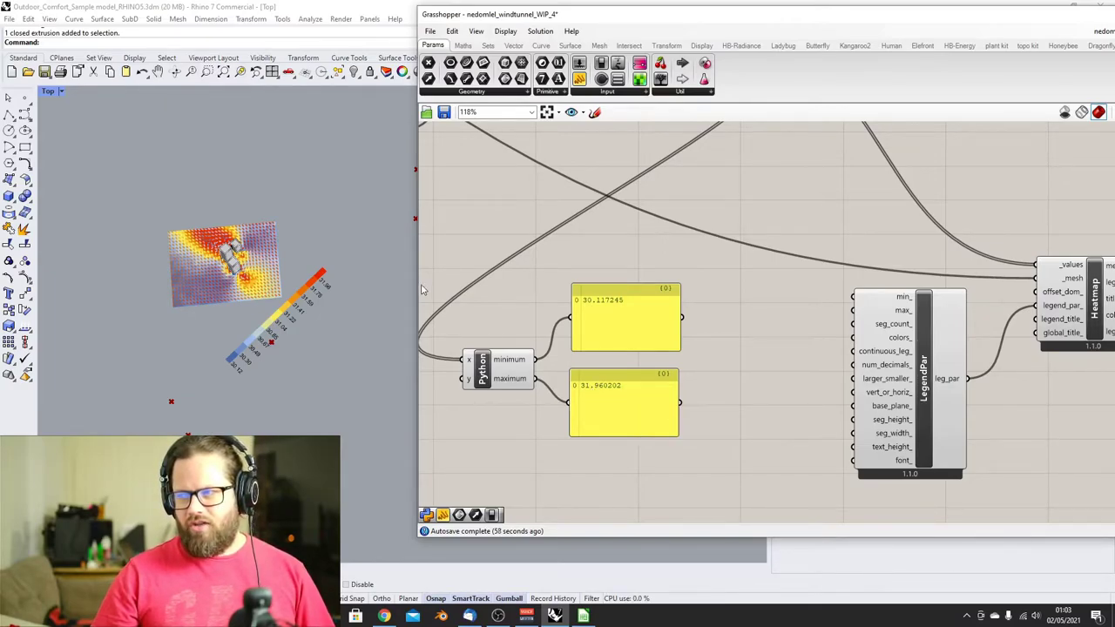
left_click_drag(468, 360, 464, 345)
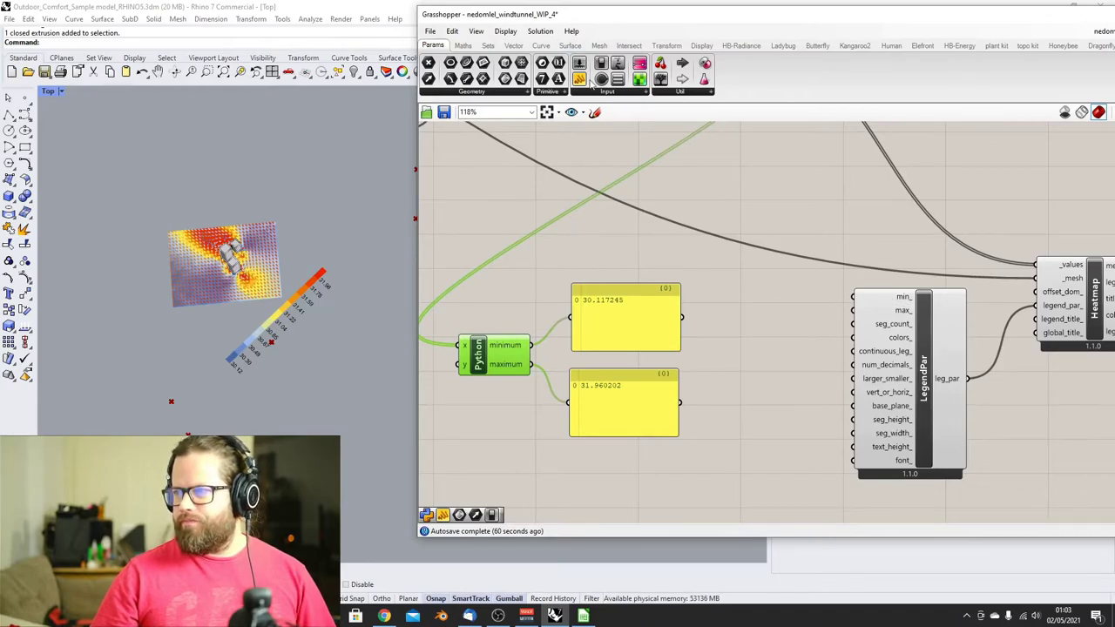
Add an integer number slider with a maximum of 25 between the value panels and LegendPar
left_click_drag(580, 63, 732, 288)
double_click(697, 289)
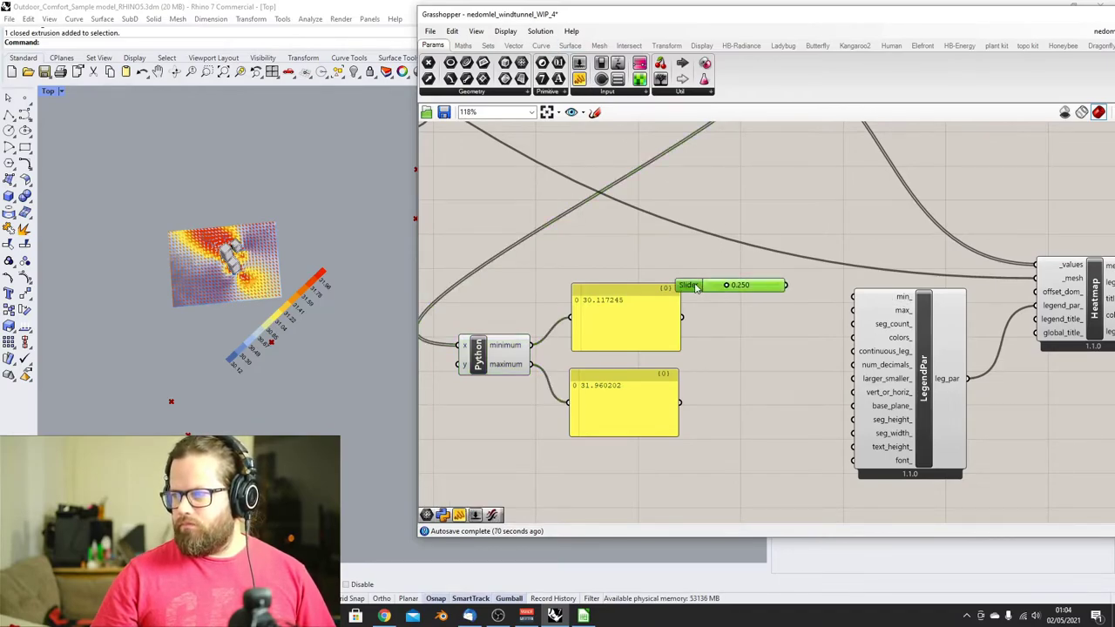
left_click(706, 252)
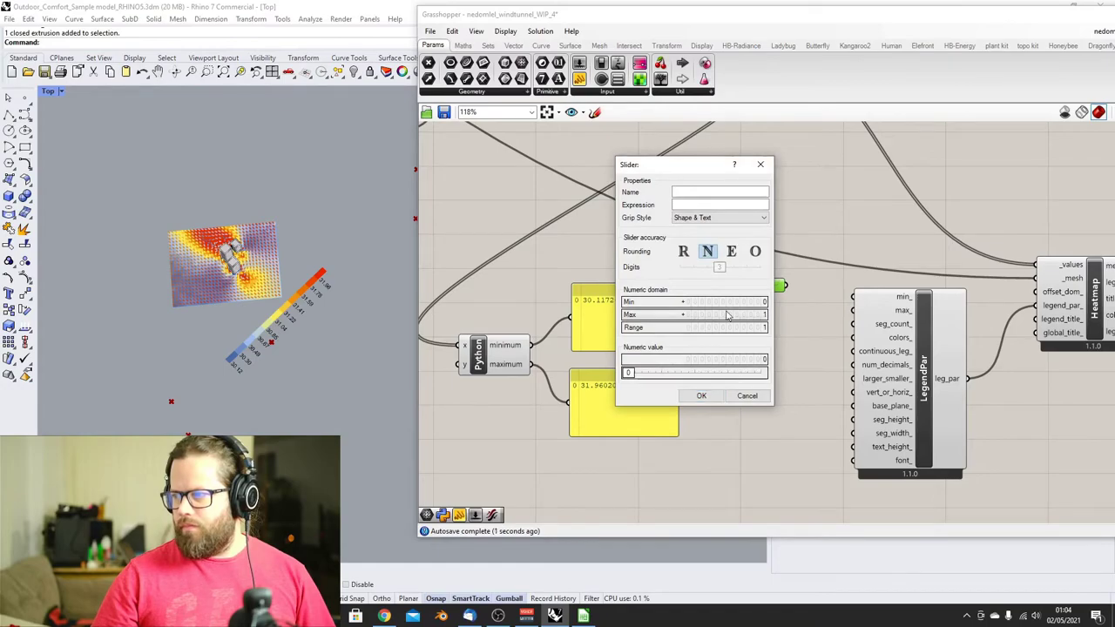
double_click(728, 315)
type("25")
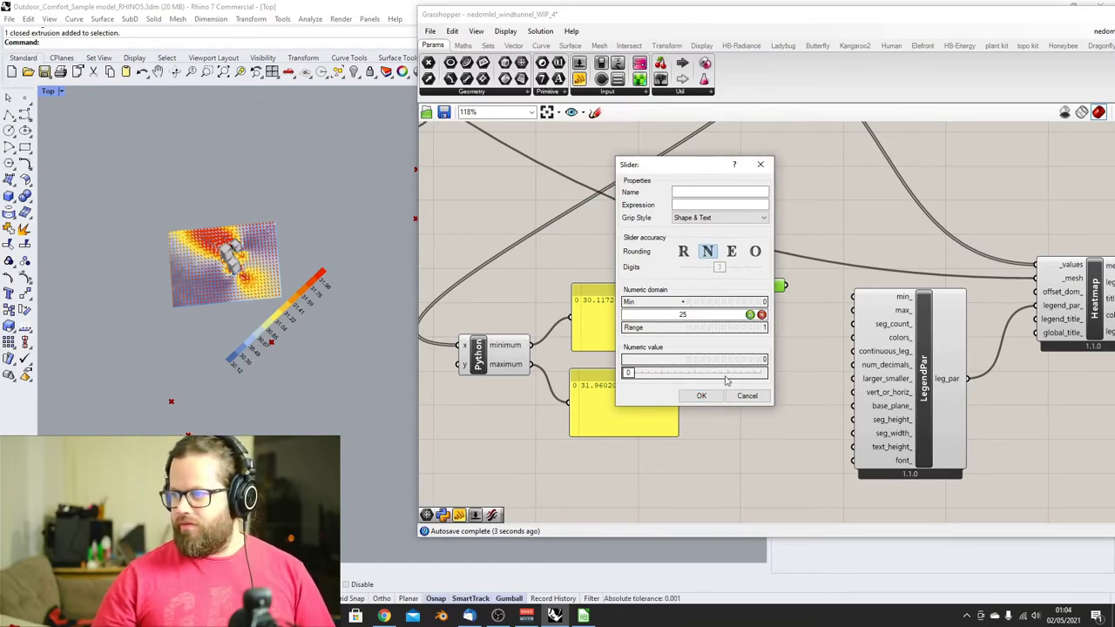
left_click(701, 396)
Test the slider as LegendPar's min_ input at values up to 25 and delete the slider
left_click_drag(785, 286, 853, 296)
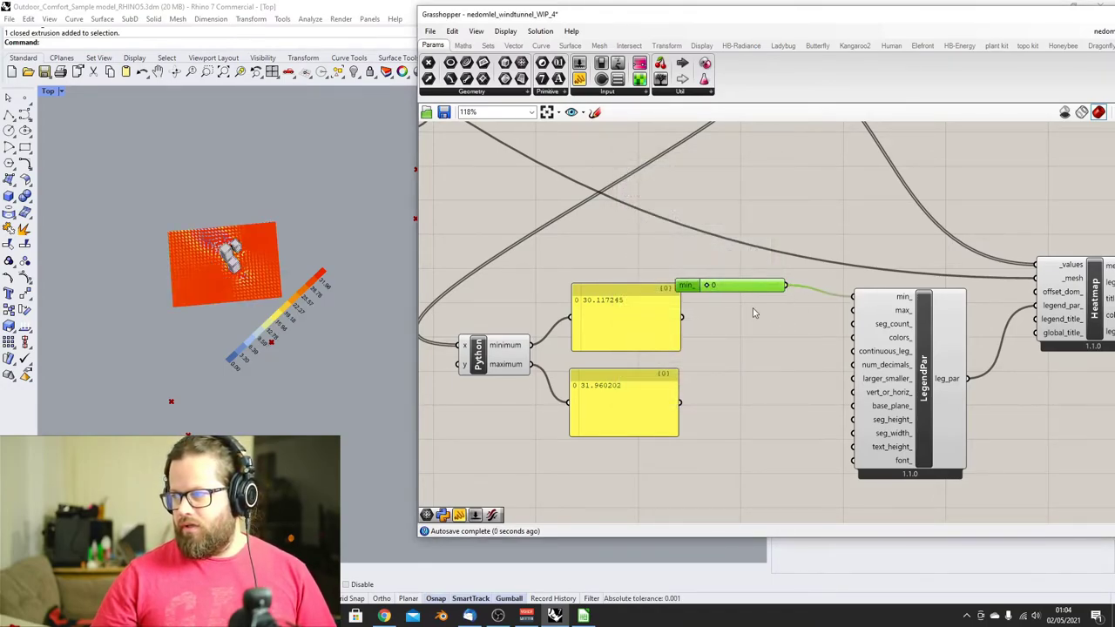
left_click_drag(688, 285, 728, 280)
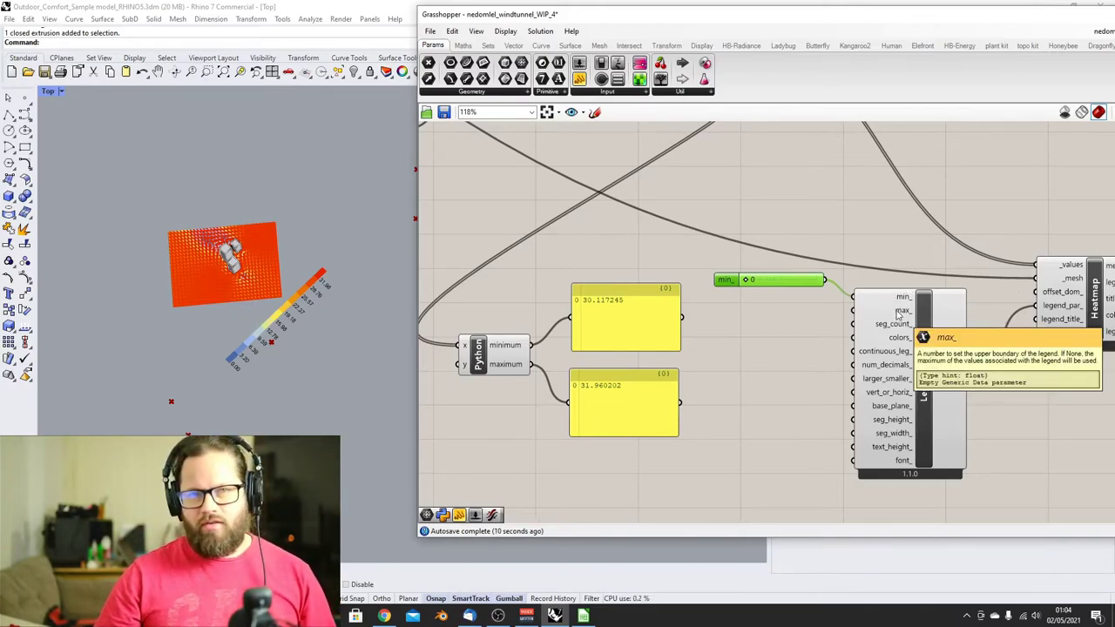
scroll(235, 209, "up", 5)
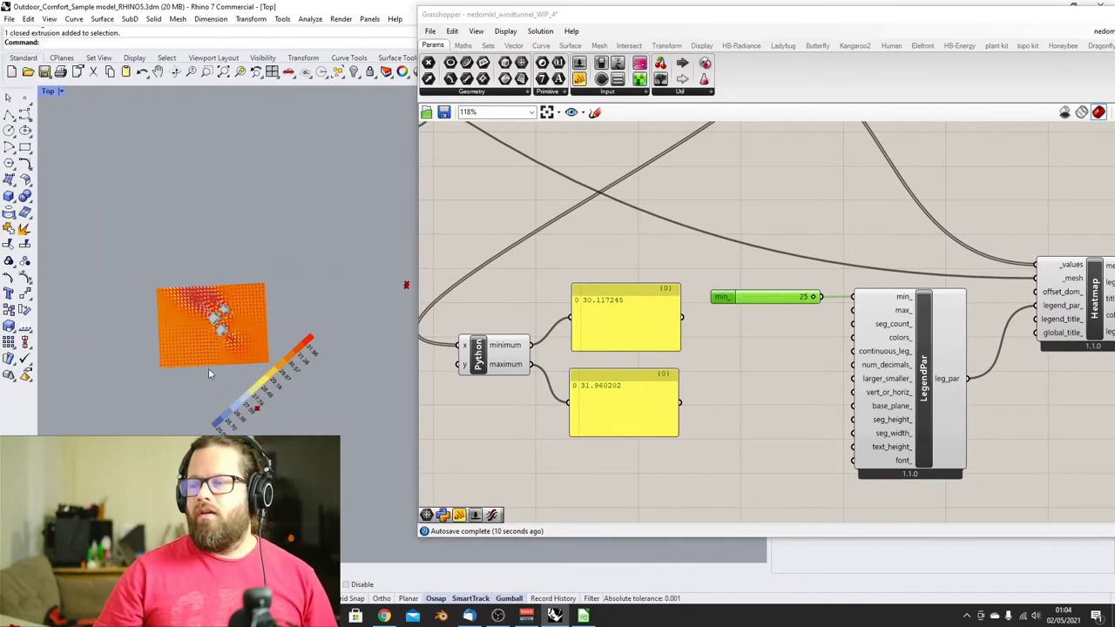
scroll(213, 371, "up", 3)
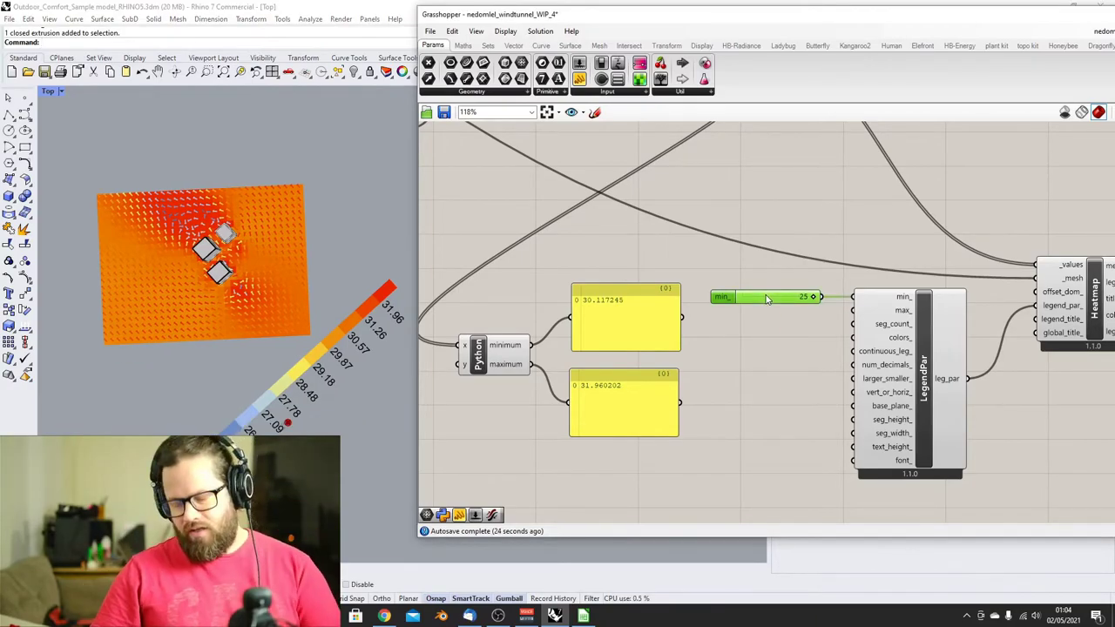
key("Delete")
Examine the heatmap and wind vectors around the three towers in the Rhino viewport from several angles
right_click_drag(163, 280, 169, 202)
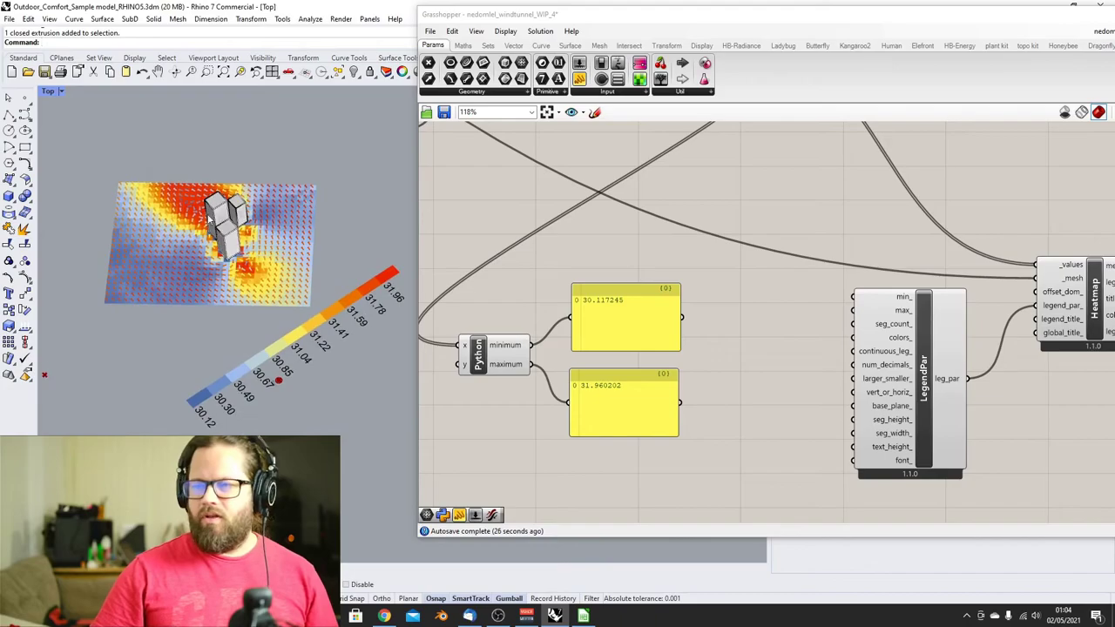
scroll(242, 217, "up", 9)
scroll(276, 302, "down", 11)
right_click_drag(277, 303, 273, 384)
scroll(256, 298, "up", 10)
right_click_drag(263, 273, 250, 323)
scroll(223, 174, "down", 6)
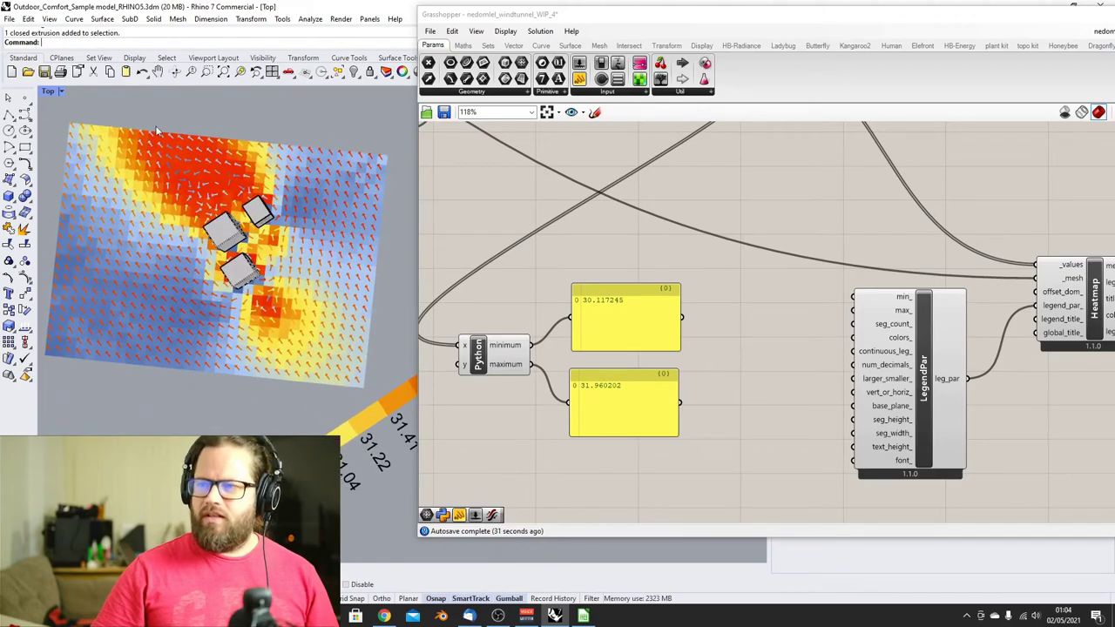
right_click_drag(291, 366, 307, 248, "ctrl+shift")
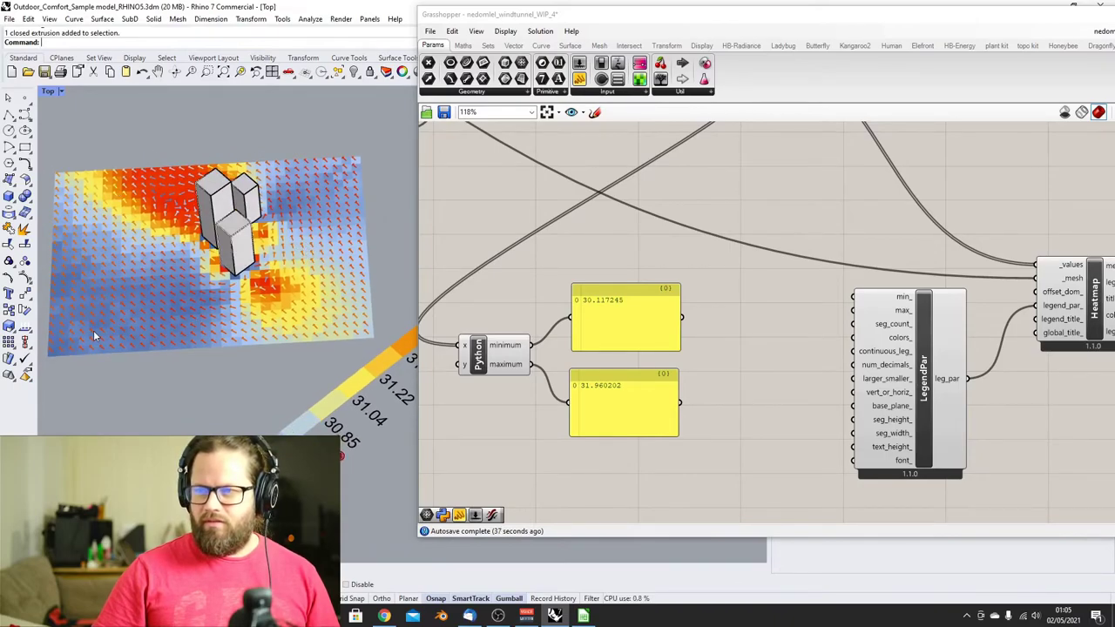
right_click_drag(196, 309, 209, 288, "ctrl+shift")
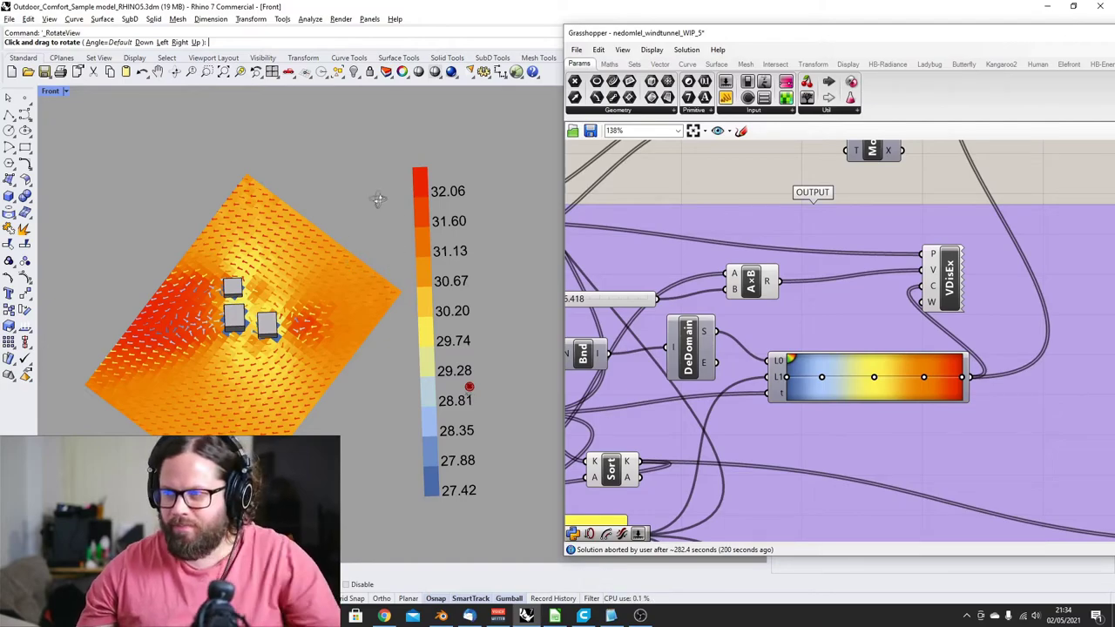
Move the Contex parameter that feeds HumanToSky's _context input slightly down and to the right, below AnalysisPeriod
scroll(723, 223, "down", 4)
scroll(796, 271, "down", 6)
scroll(670, 444, "up", 2)
scroll(676, 418, "up", 9)
scroll(811, 396, "down", 5)
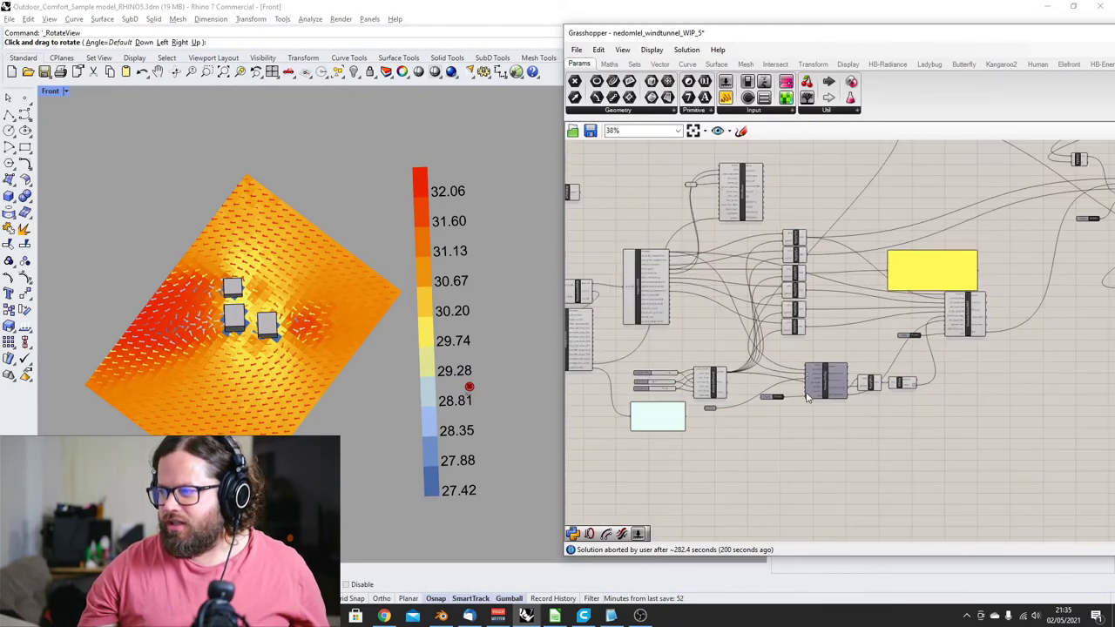
scroll(741, 408, "up", 5)
left_click(639, 404)
left_click_drag(640, 402, 680, 440)
left_click(297, 307)
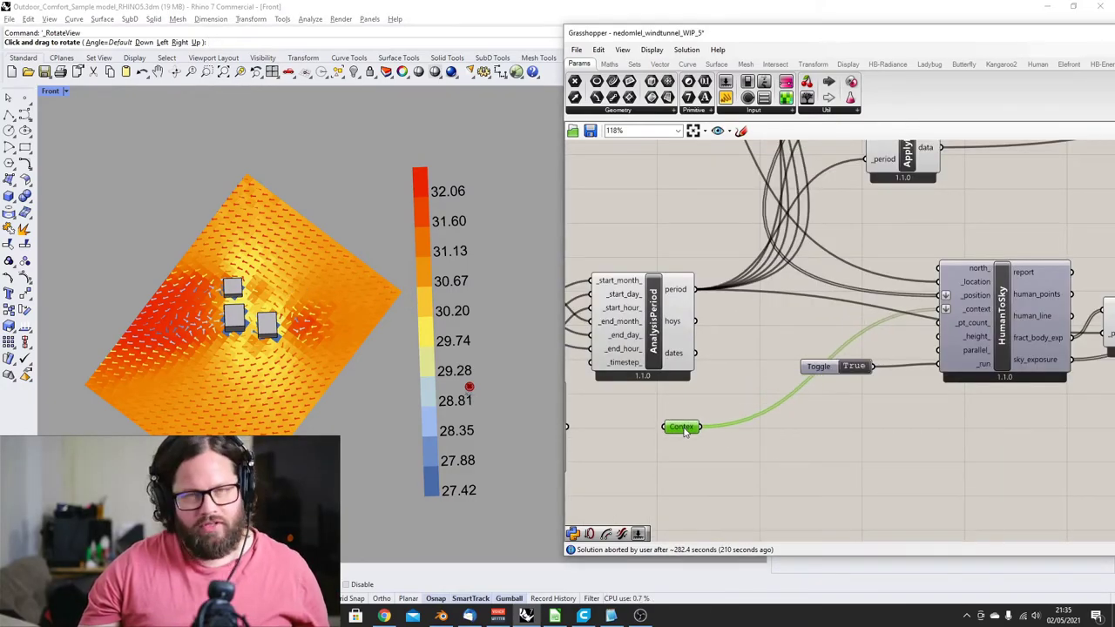
scroll(697, 445, "down", 4)
scroll(697, 445, "up", 4)
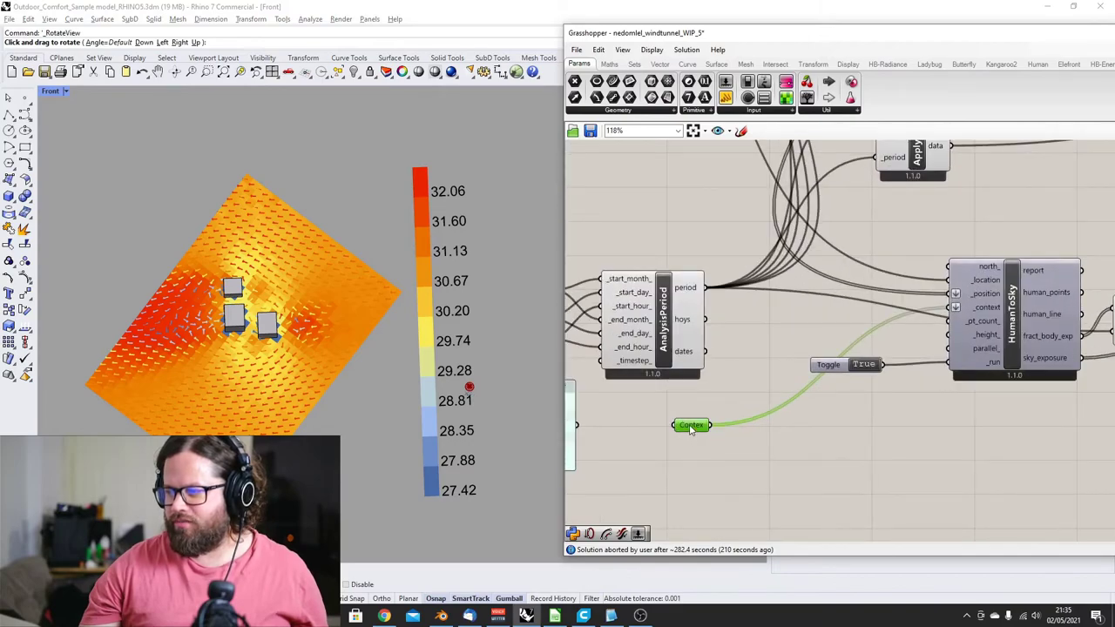
scroll(691, 429, "down", 4)
scroll(691, 431, "up", 3)
Examine the context towers and the comfort heatmap around them in the Rhino viewport
left_click(266, 295)
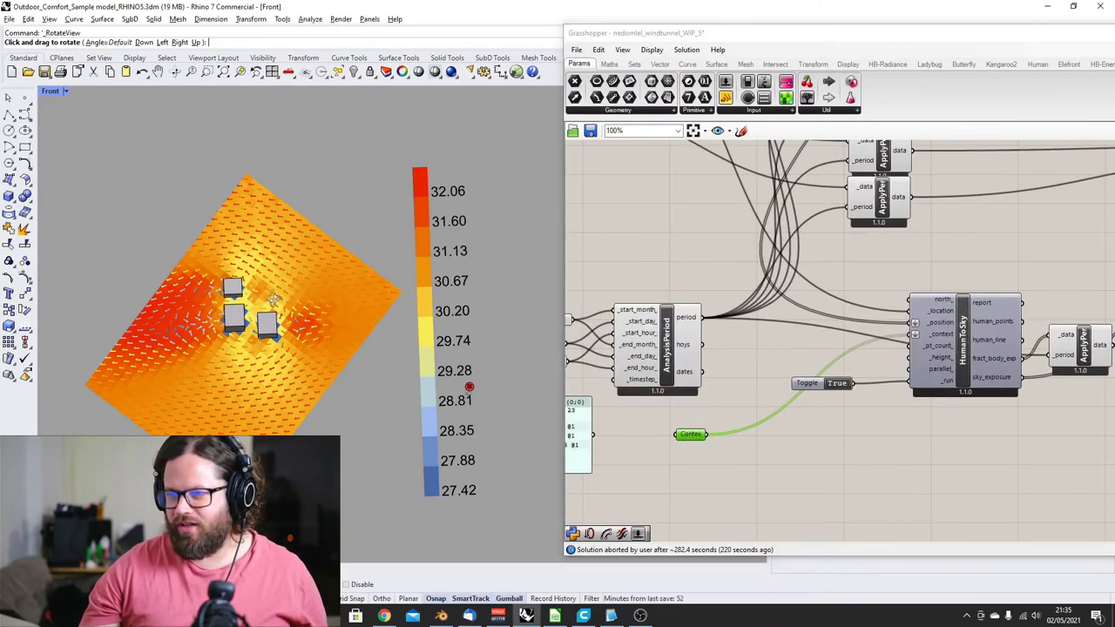
right_click_drag(266, 294, 318, 372)
scroll(318, 371, "down", 5)
scroll(301, 252, "up", 10)
scroll(251, 268, "down", 4)
right_click_drag(251, 269, 337, 351)
scroll(307, 353, "down", 3)
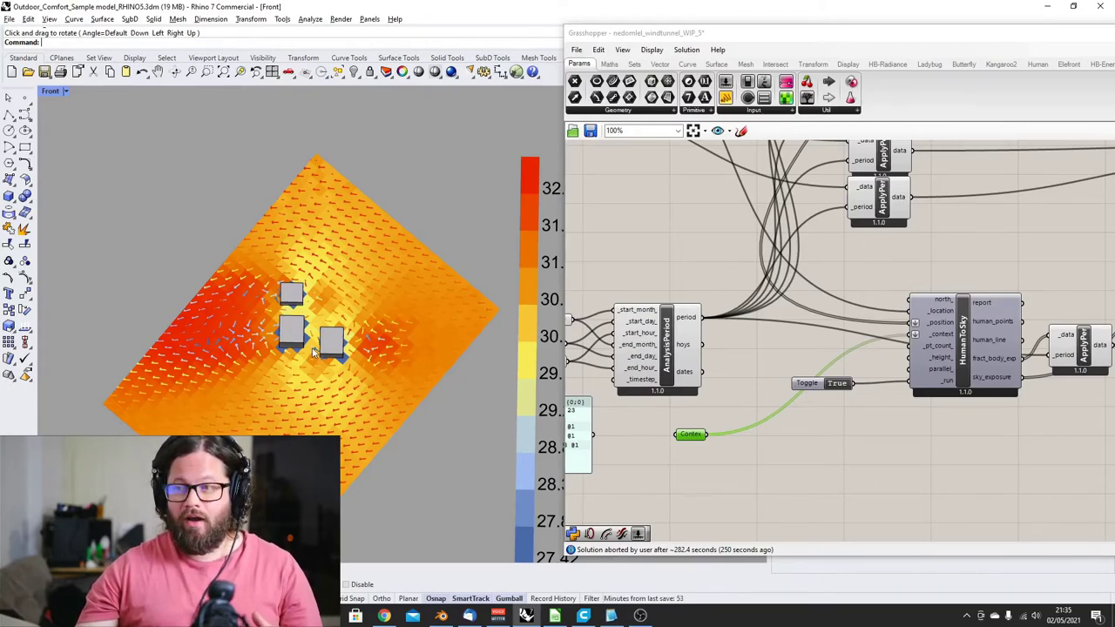
scroll(315, 298, "up", 4)
scroll(315, 298, "down", 3)
mouse_move(314, 298)
right_mouse_down()
mouse_move(333, 263)
mouse_move(296, 322)
mouse_move(307, 288)
right_mouse_up()
scroll(332, 263, "up", 5)
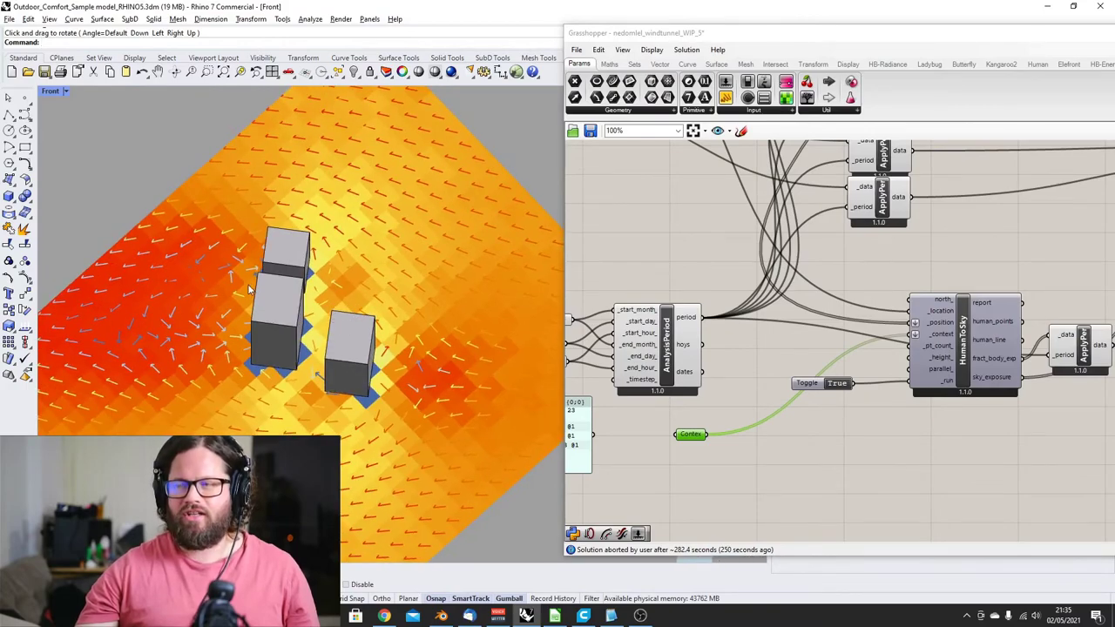
scroll(249, 284, "down", 4)
Duplicate the third ApplyPeriod component in the column of period-filtered weather data
left_click(866, 268)
scroll(719, 317, "down", 7)
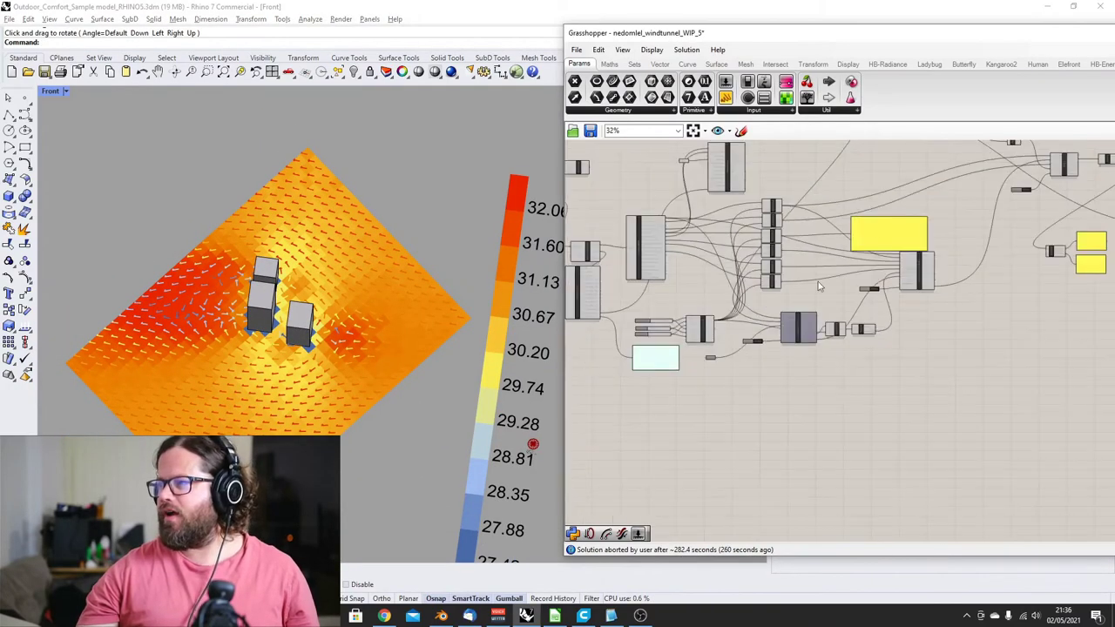
scroll(880, 205, "up", 6)
scroll(694, 266, "down", 3)
scroll(685, 252, "up", 2)
left_click(607, 261)
scroll(605, 288, "down", 2)
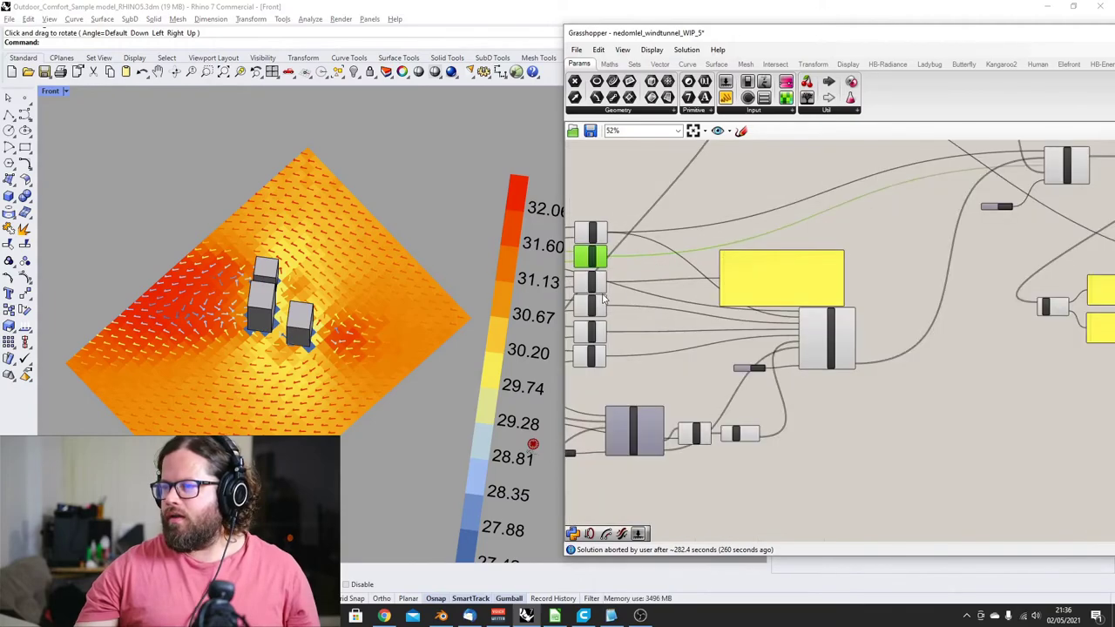
key("ctrl+v")
mouse_move(603, 292)
left_mouse_down()
mouse_move(656, 275)
mouse_move(603, 291)
left_mouse_up()
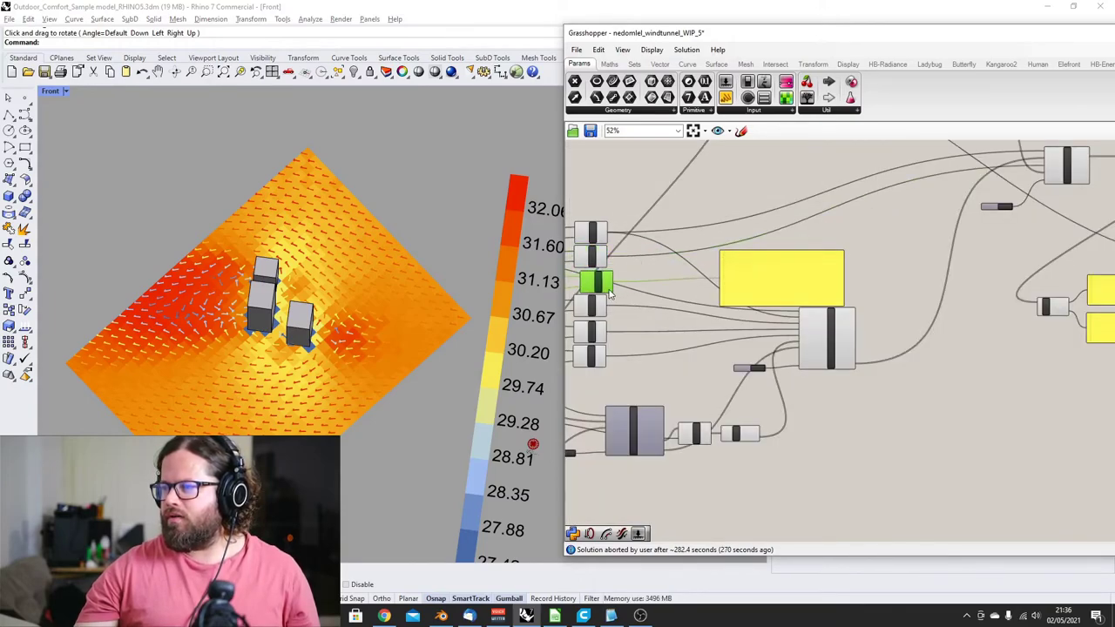
Move the duplicated ApplyPeriod component left of UTCI and connect its data output to _wind_vel, replacing the Python component's wire
scroll(823, 234, "up", 3)
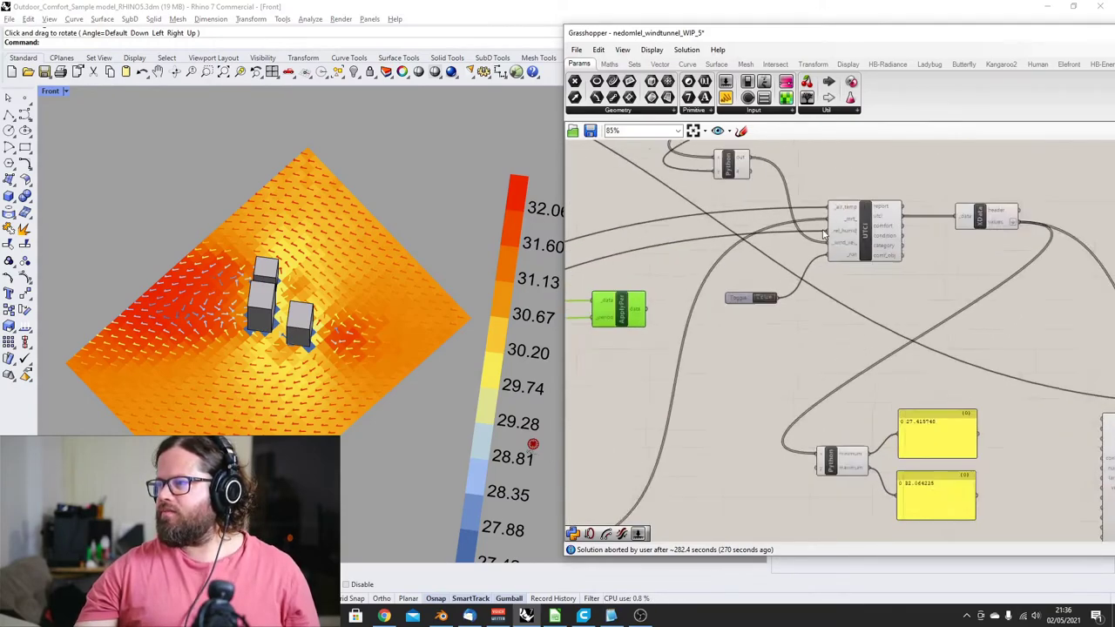
scroll(824, 234, "up", 1)
left_click_drag(591, 323, 592, 308)
scroll(784, 296, "down", 3)
scroll(667, 305, "up", 3)
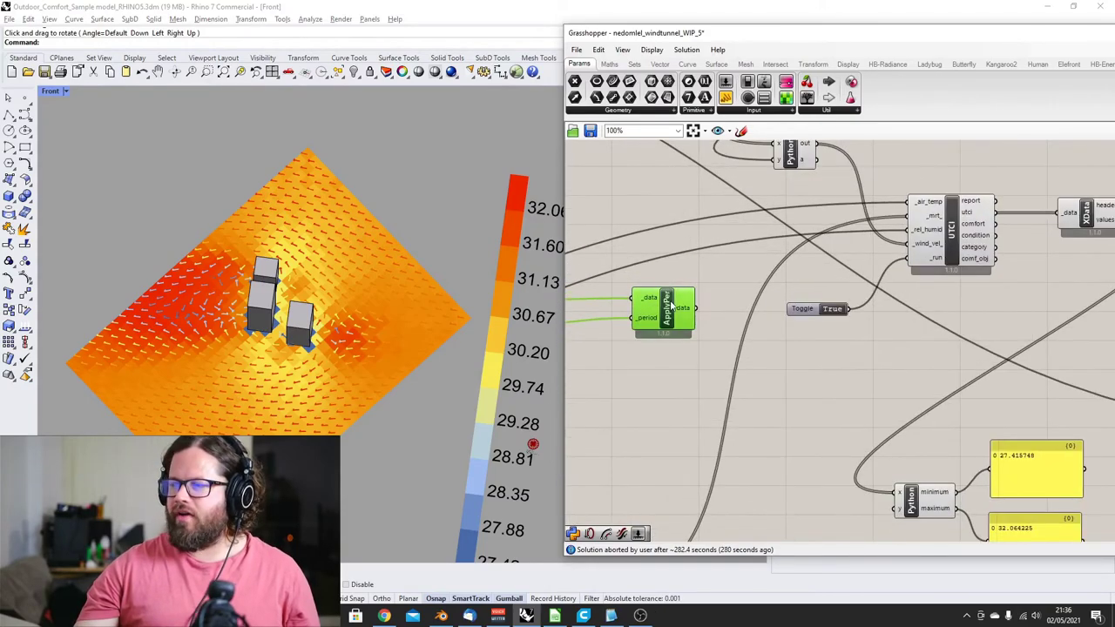
left_click_drag(667, 309, 642, 311)
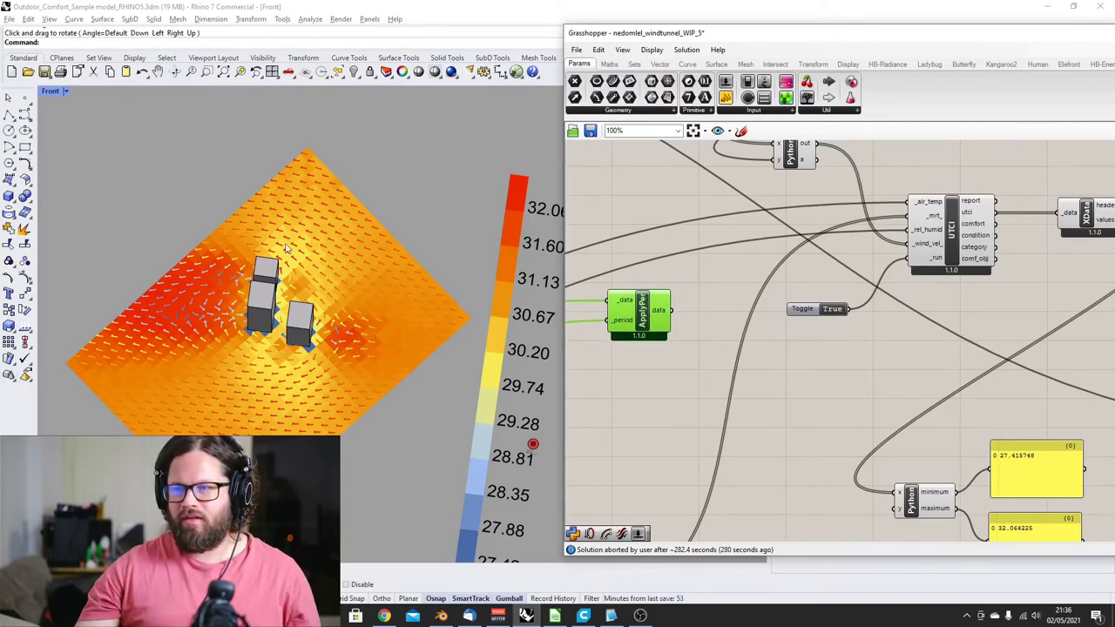
scroll(642, 324, "down", 1)
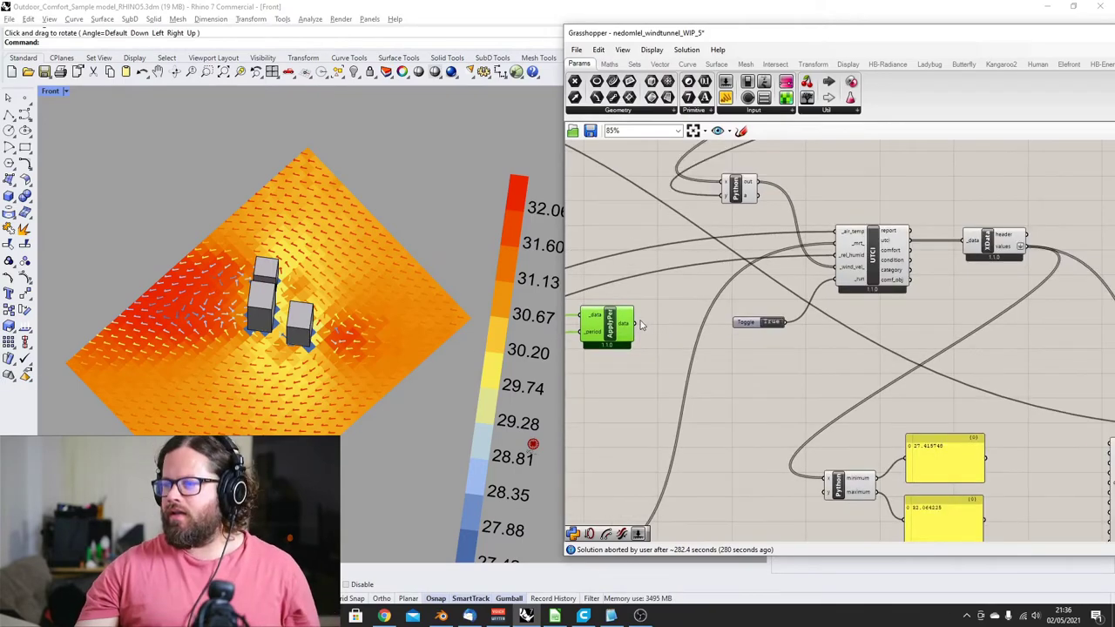
left_click_drag(792, 281, 836, 264)
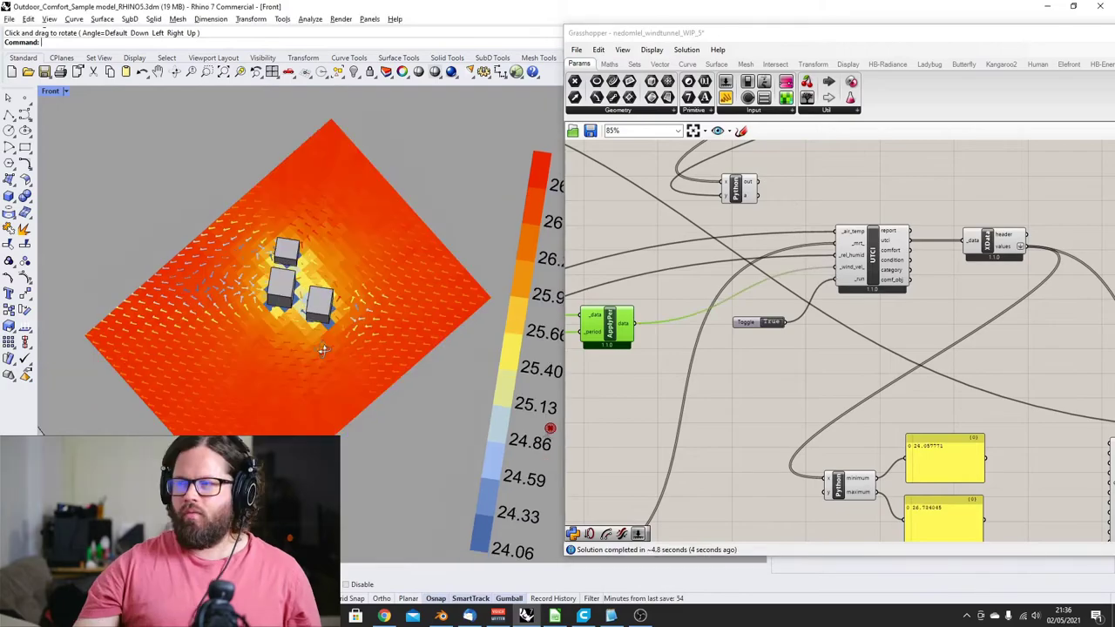
Examine the recalculated heatmap around the towers and its legend in the Rhino viewport
scroll(291, 311, "down", 3)
scroll(292, 310, "up", 3)
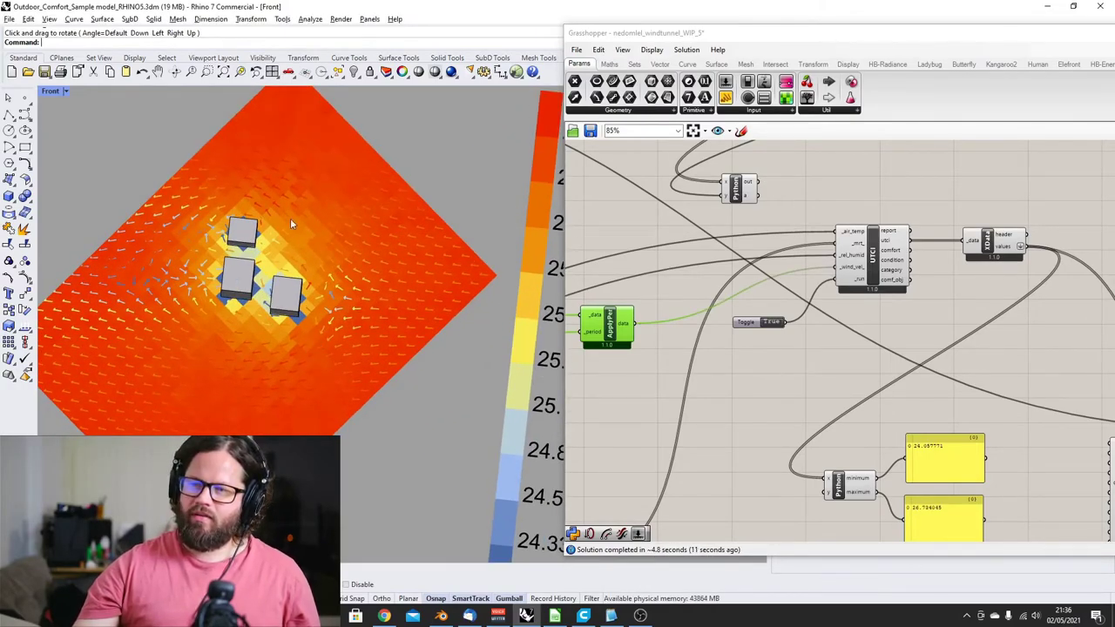
scroll(277, 275, "up", 3)
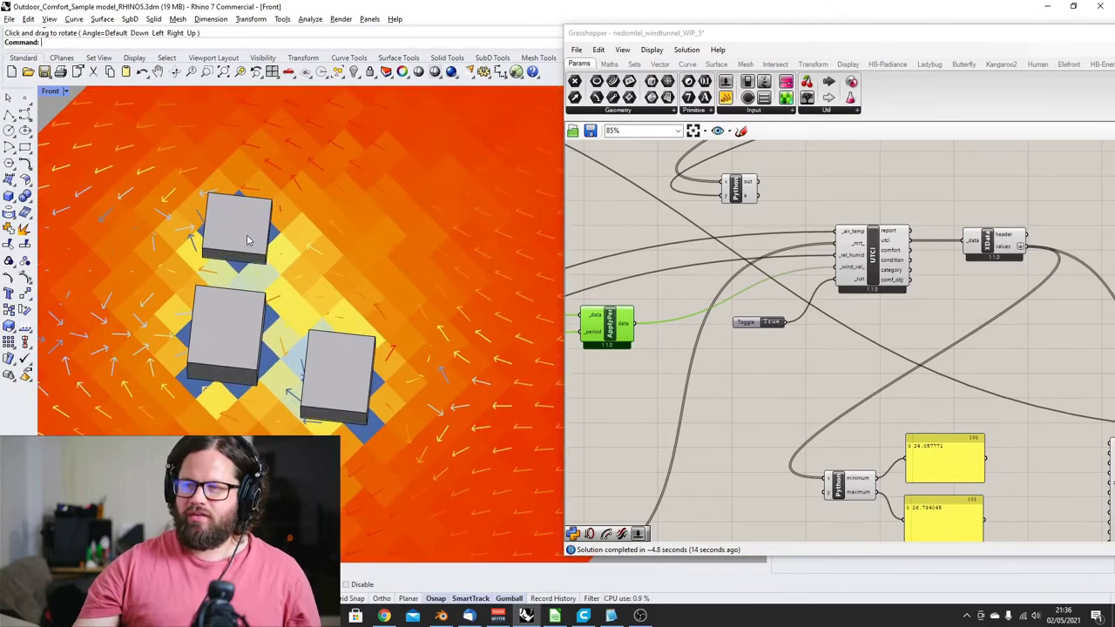
scroll(277, 275, "down", 4)
right_click_drag(277, 275, 339, 272)
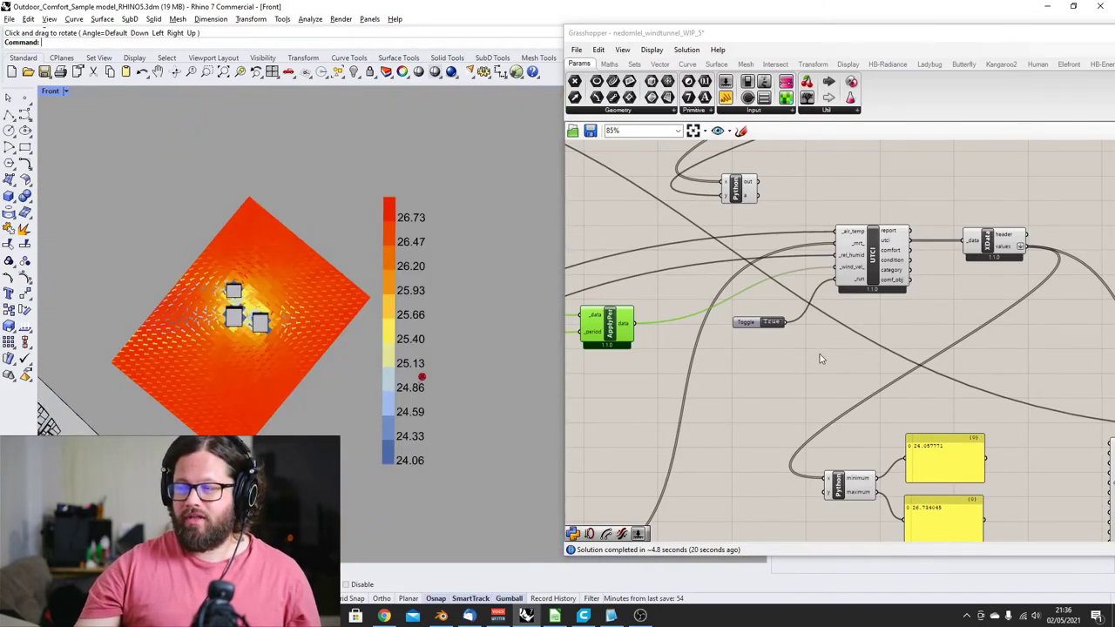
Connect the Python component's out output to _wind_vel on the UTCI component, replacing the ApplyPeriod wire
left_click(739, 310)
scroll(730, 301, "down", 3)
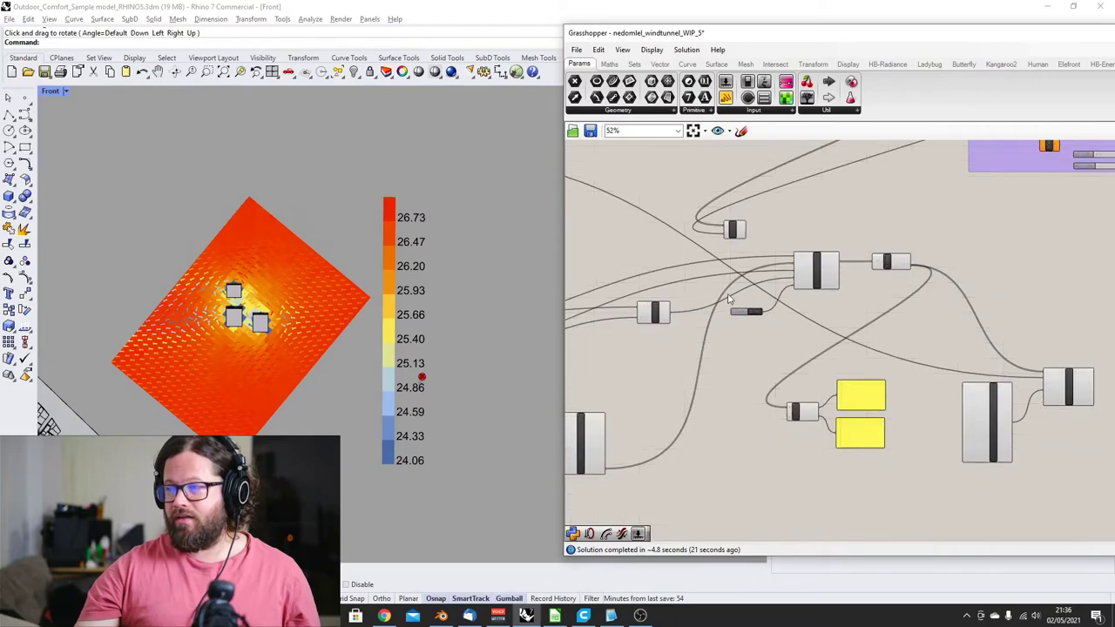
scroll(773, 217, "up", 5)
left_click_drag(683, 248, 679, 266)
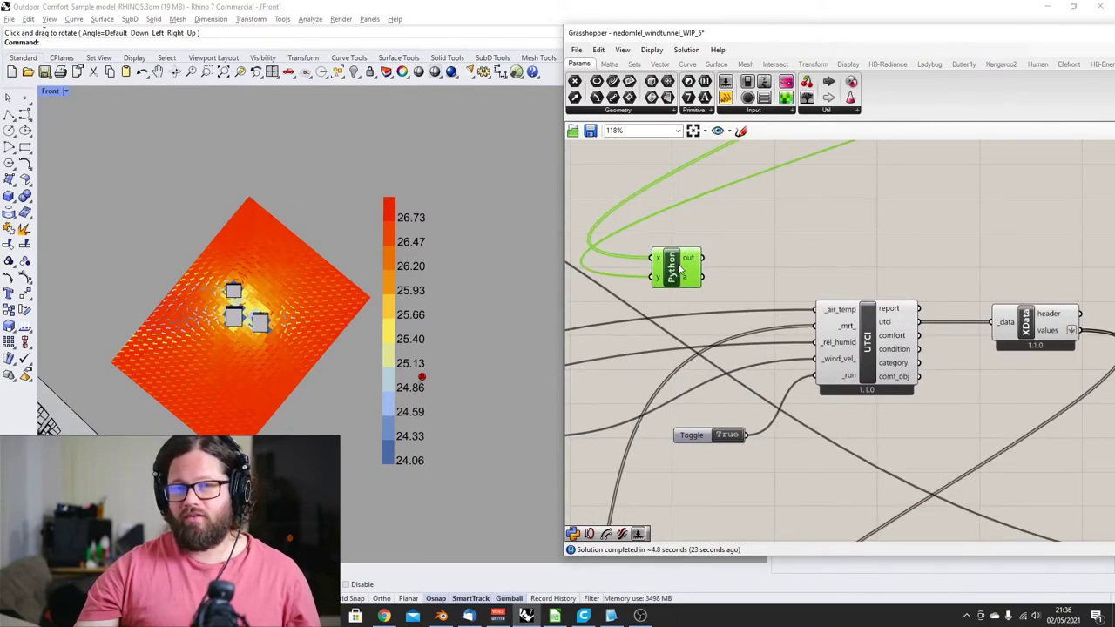
left_click_drag(756, 277, 813, 362)
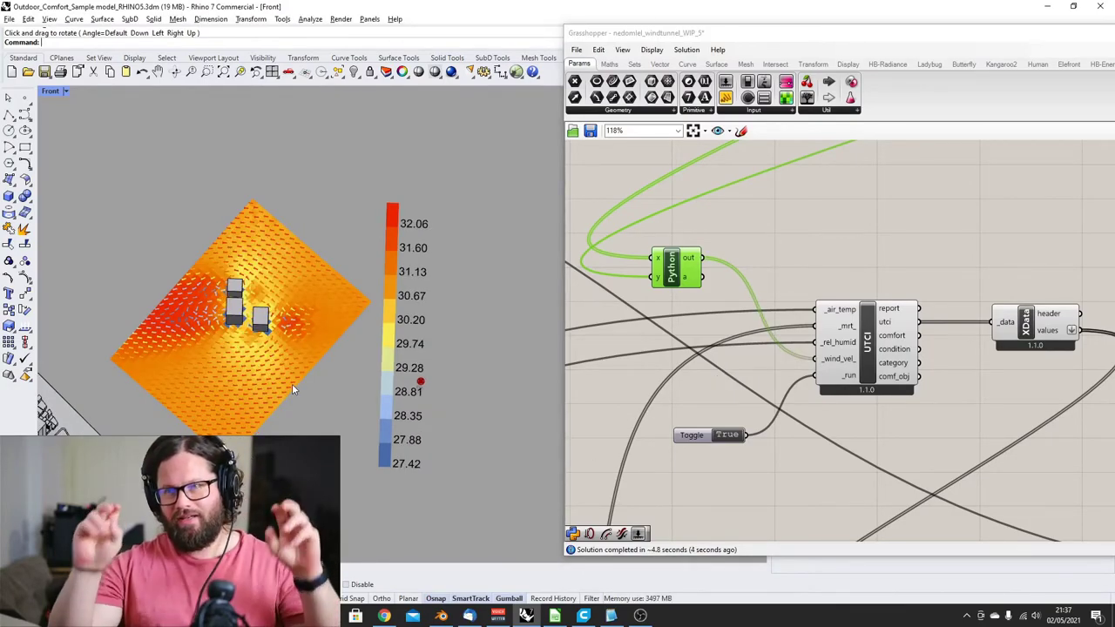
Connect the extreme_cold_week output to the date panel beneath the period sliders, replacing the typical_weeks wire
scroll(298, 327, "up", 3)
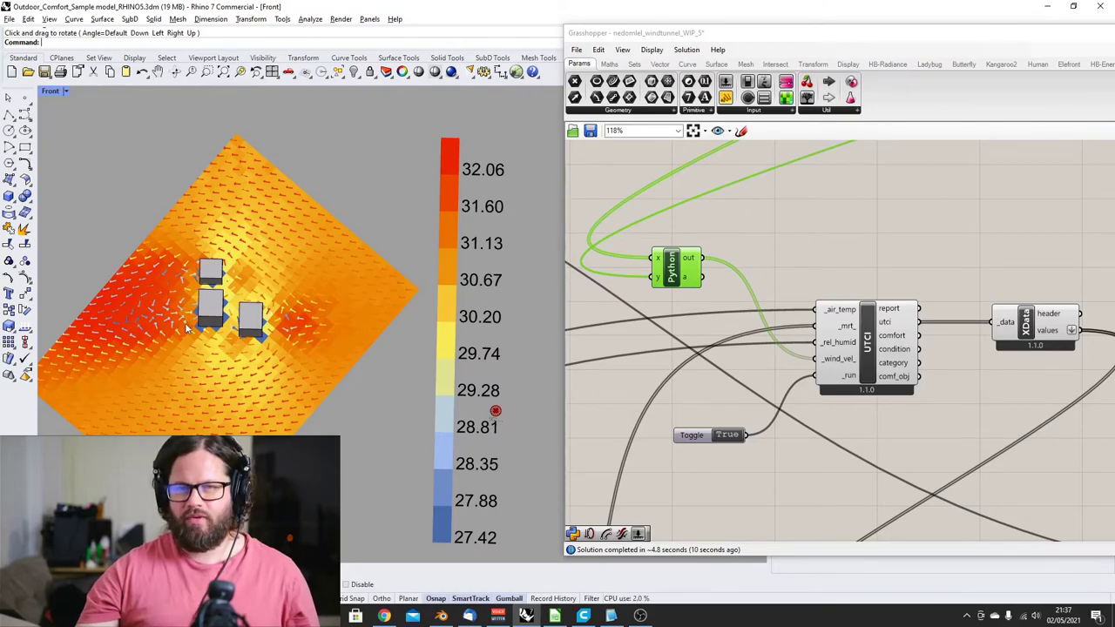
scroll(826, 249, "down", 6)
scroll(766, 373, "up", 3)
scroll(767, 373, "up", 5)
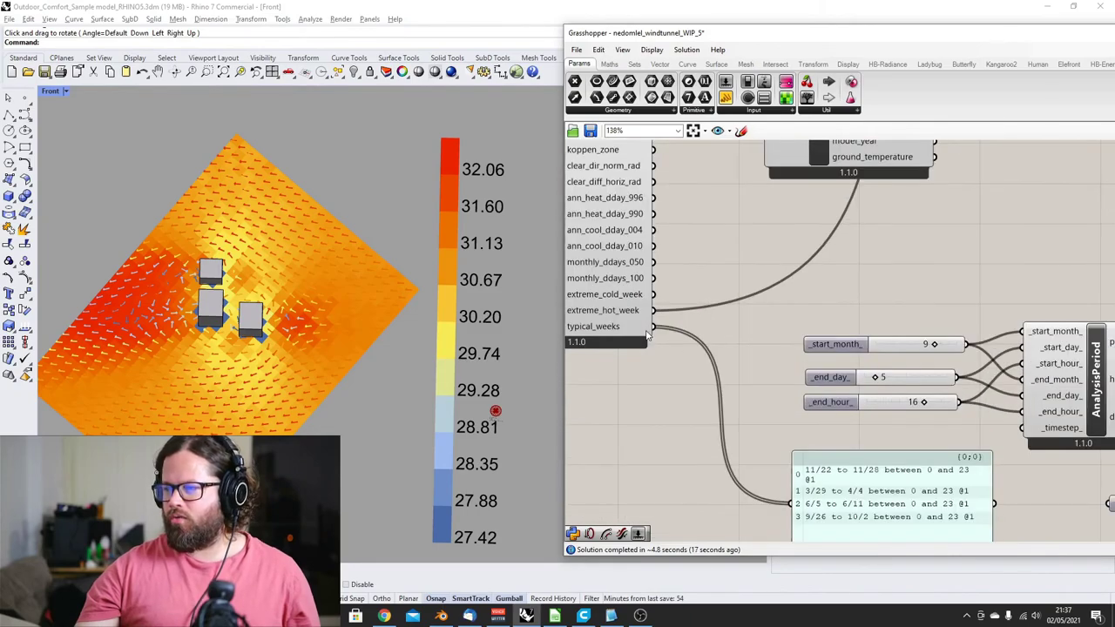
left_click_drag(654, 294, 791, 504)
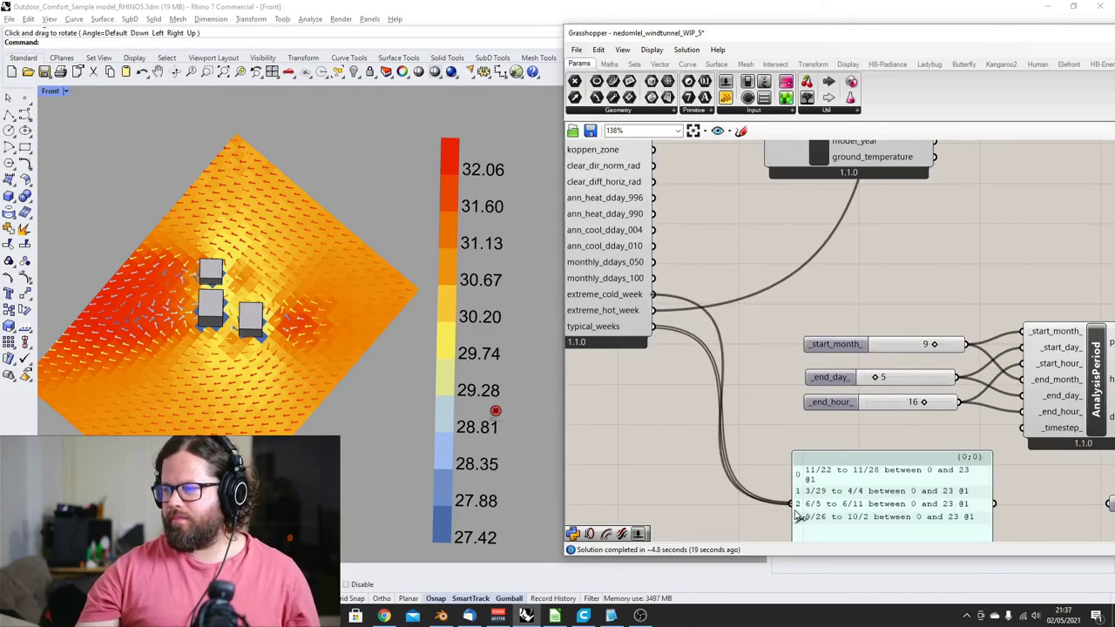
Set the AnalysisPeriod sliders to start month 1, end day 18 and end hour 7
scroll(697, 336, "down", 3)
scroll(834, 400, "up", 5)
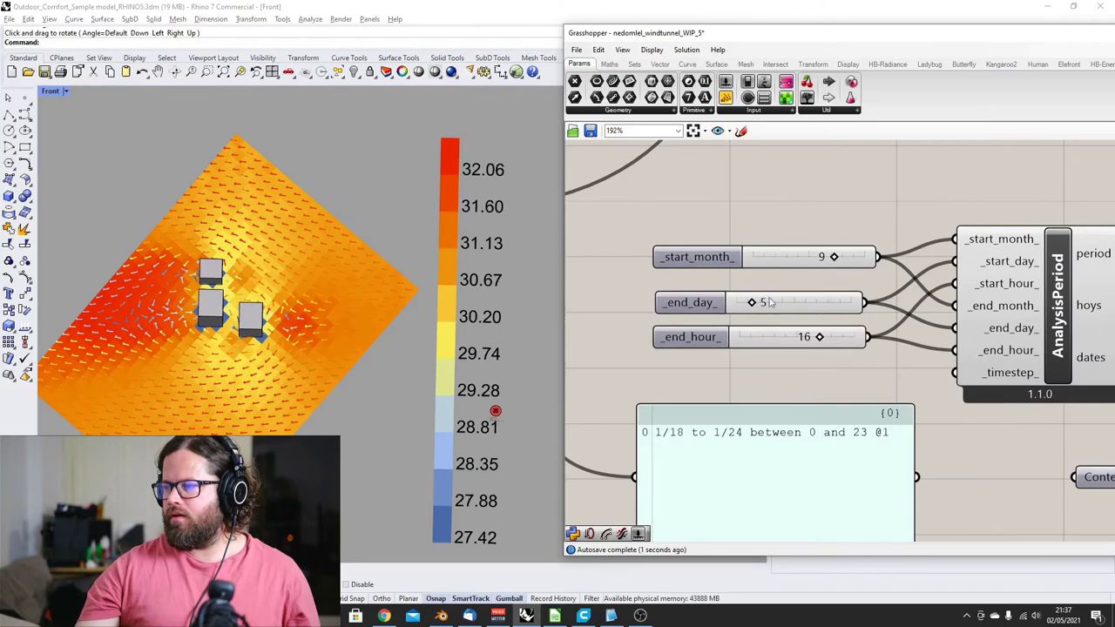
left_click(763, 256)
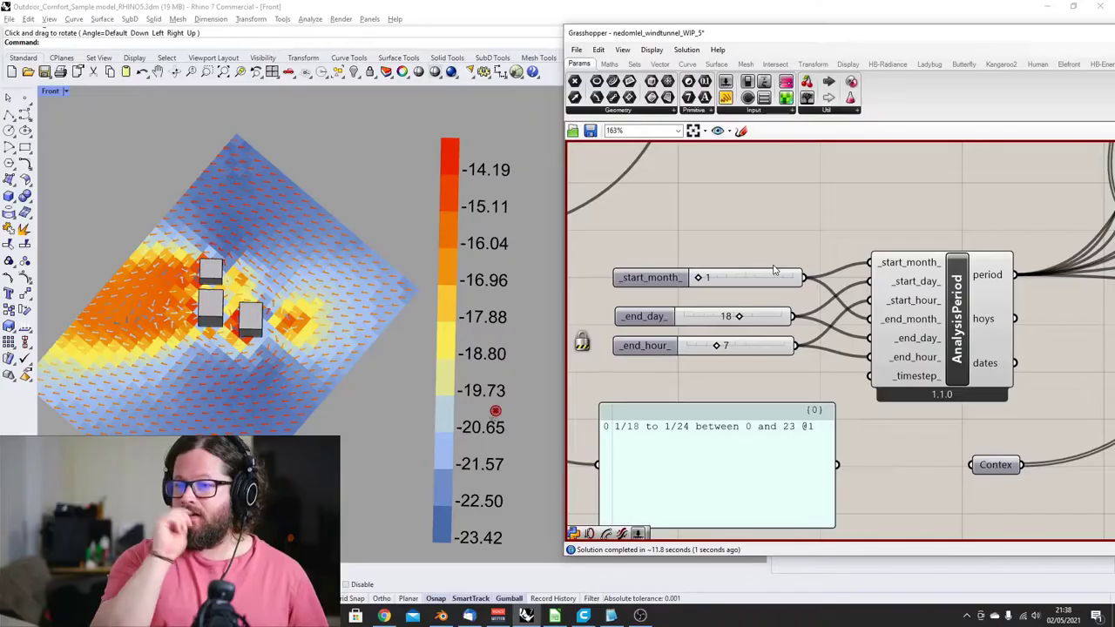
Examine the winter-morning comfort heatmap and wind vectors around the three towers in the Rhino viewport
scroll(271, 339, "up", 5)
scroll(271, 313, "down", 5)
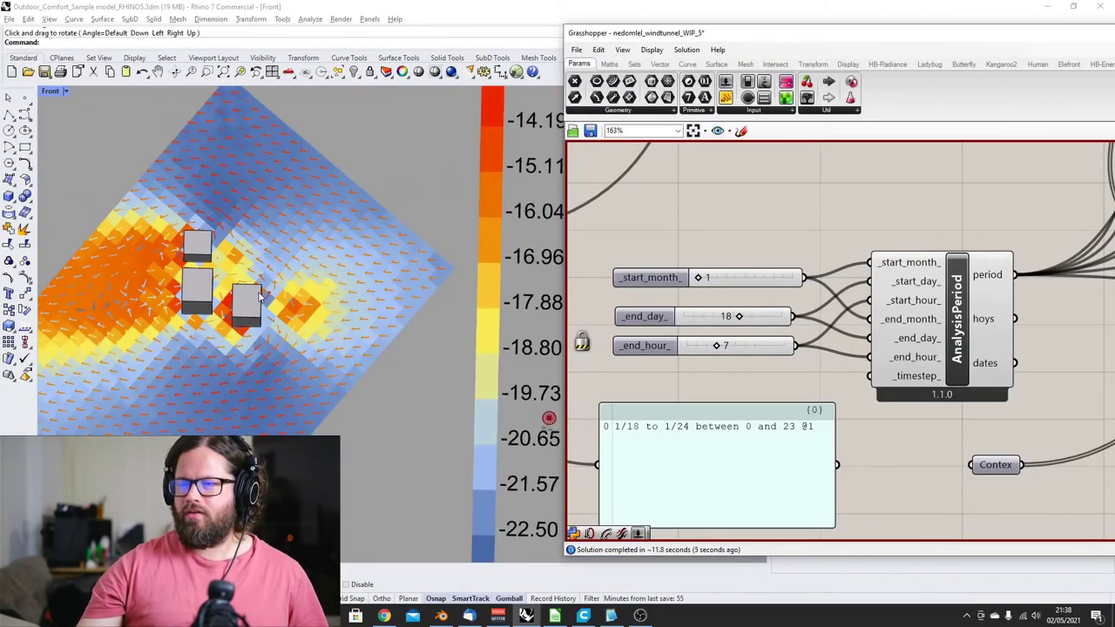
scroll(244, 272, "up", 6)
scroll(247, 273, "down", 5)
mouse_move(301, 284)
right_mouse_down()
mouse_move(267, 352)
mouse_move(298, 272)
mouse_move(309, 277)
right_mouse_up()
scroll(309, 277, "up", 3)
scroll(313, 279, "down", 3)
scroll(242, 275, "up", 3)
scroll(114, 260, "down", 2)
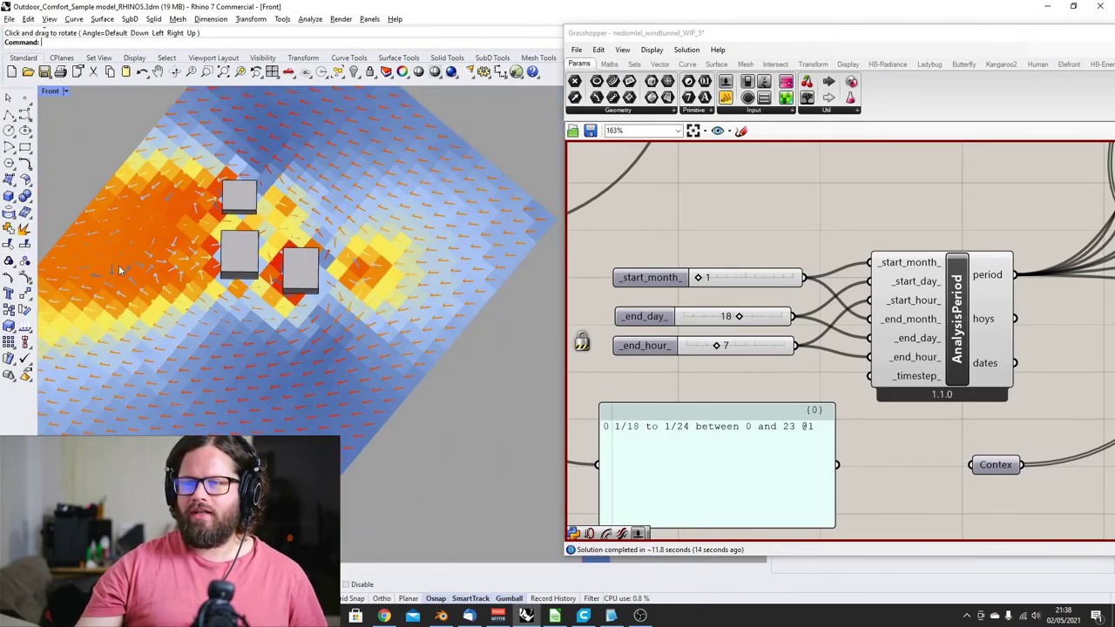
scroll(175, 248, "up", 2)
scroll(186, 254, "down", 2)
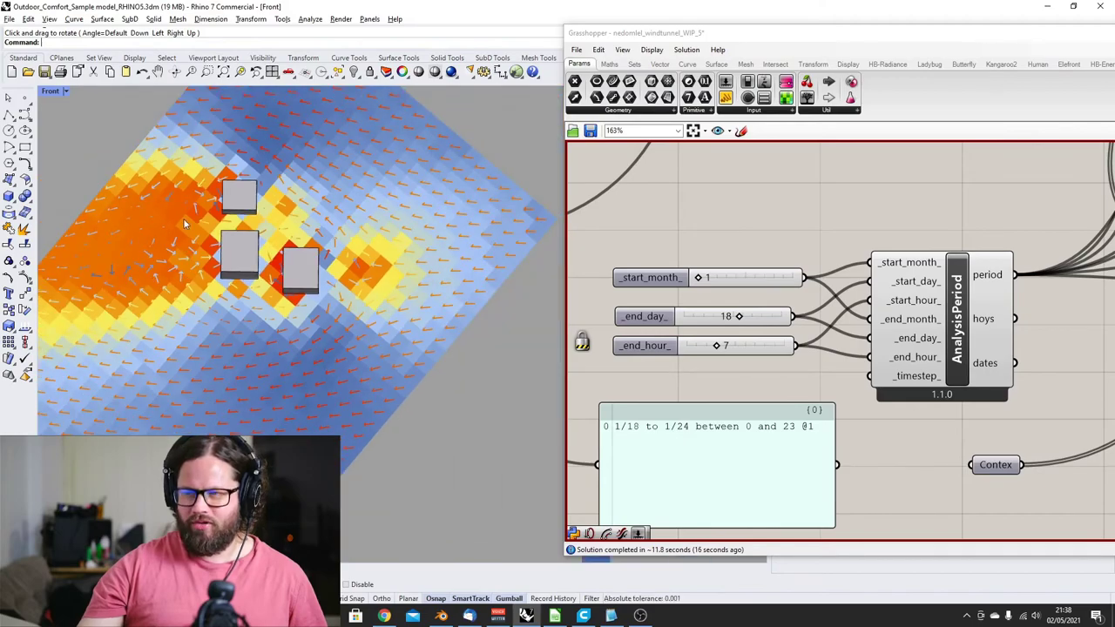
scroll(160, 243, "down", 2)
Set the _end_hour_ slider of the analysis period to 12
double_click(740, 343)
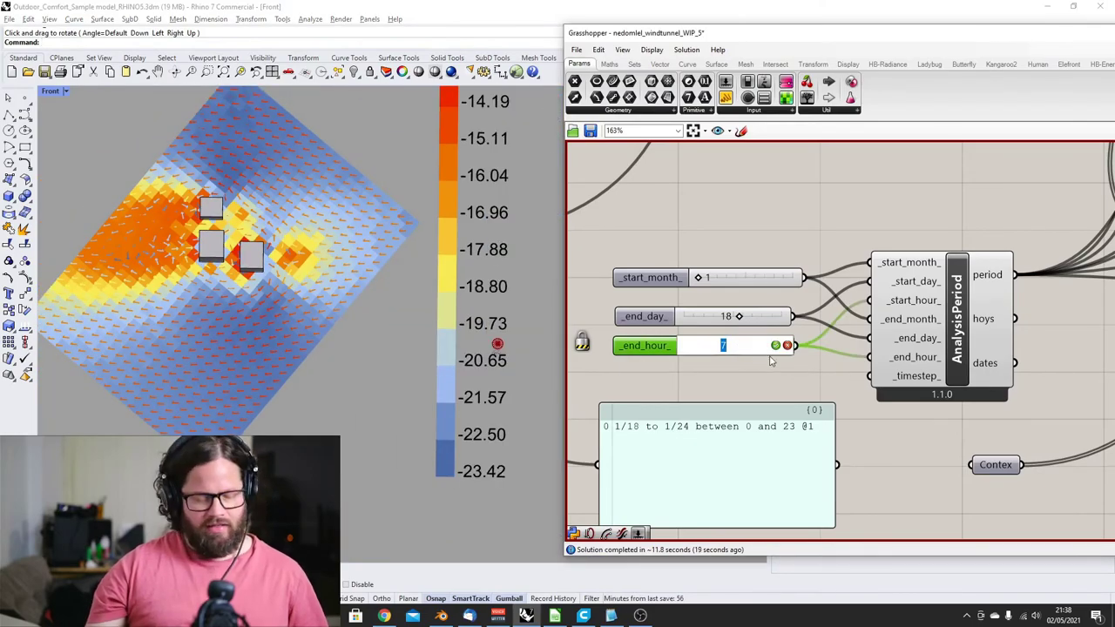
type("12")
key("Return")
scroll(717, 408, "up", 2)
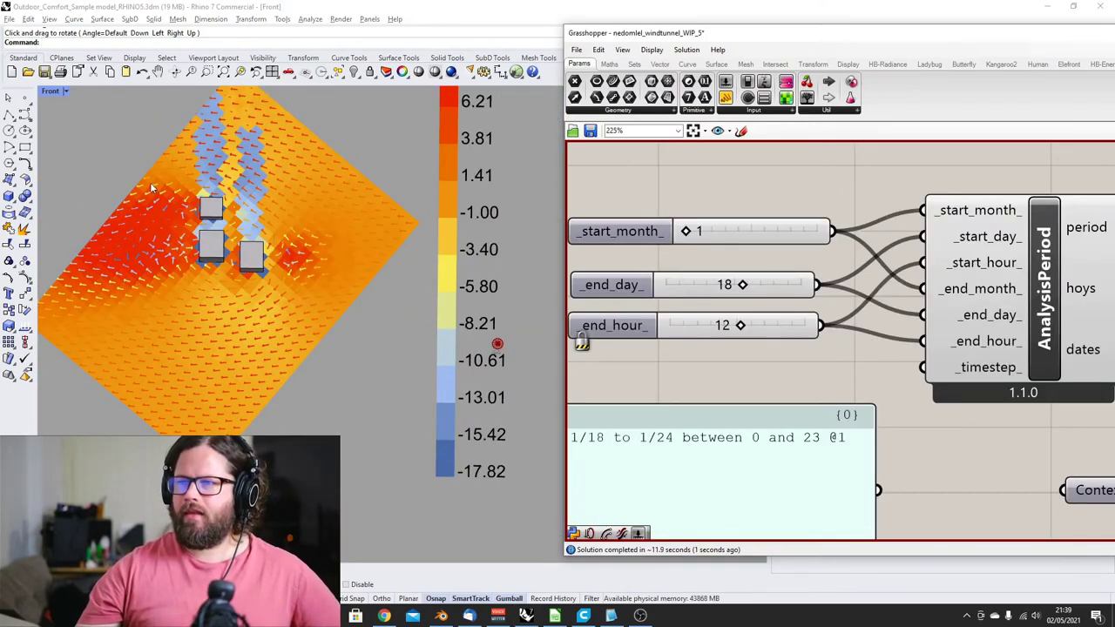
Examine the midday winter heatmap from above and in perspective, including the tower shadows and sheltered wind zones
scroll(237, 193, "up", 3)
scroll(257, 209, "down", 3)
scroll(275, 232, "up", 1)
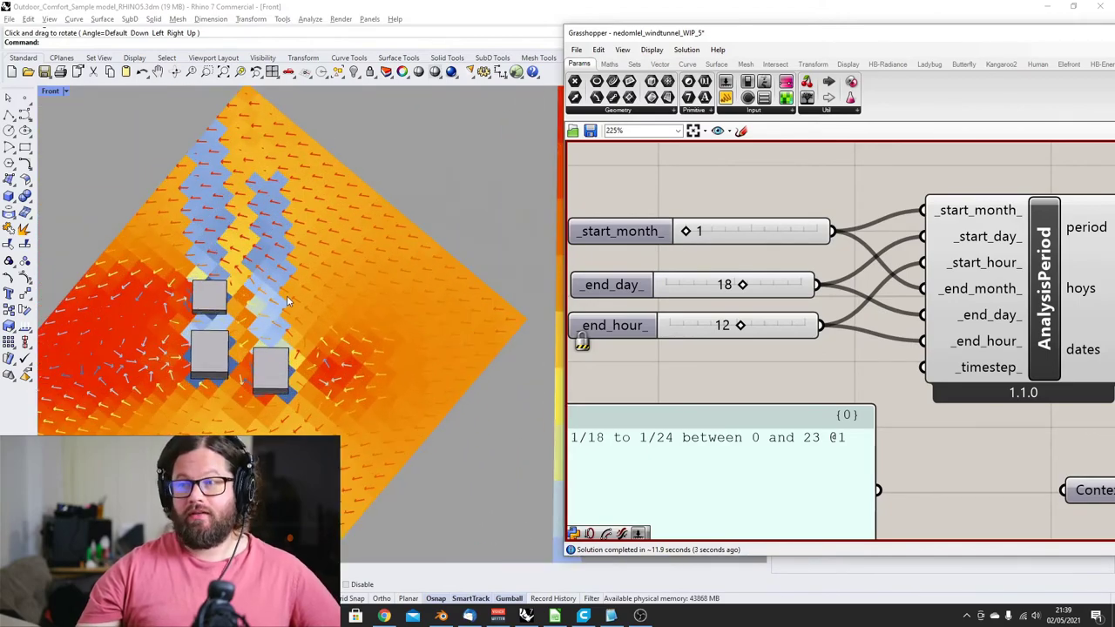
middle_click(302, 268)
left_click(380, 168)
scroll(275, 279, "up", 3)
scroll(272, 277, "down", 6)
right_click_drag(272, 275, 282, 303)
scroll(283, 303, "down", 4)
scroll(270, 343, "up", 4)
mouse_move(271, 342)
left_mouse_down()
mouse_move(272, 305)
mouse_move(267, 332)
mouse_move(262, 313)
mouse_move(272, 324)
left_mouse_up()
left_click_drag(267, 284, 283, 260)
scroll(302, 277, "up", 2)
scroll(293, 287, "down", 2)
scroll(292, 290, "up", 2)
left_click_drag(166, 228, 279, 292)
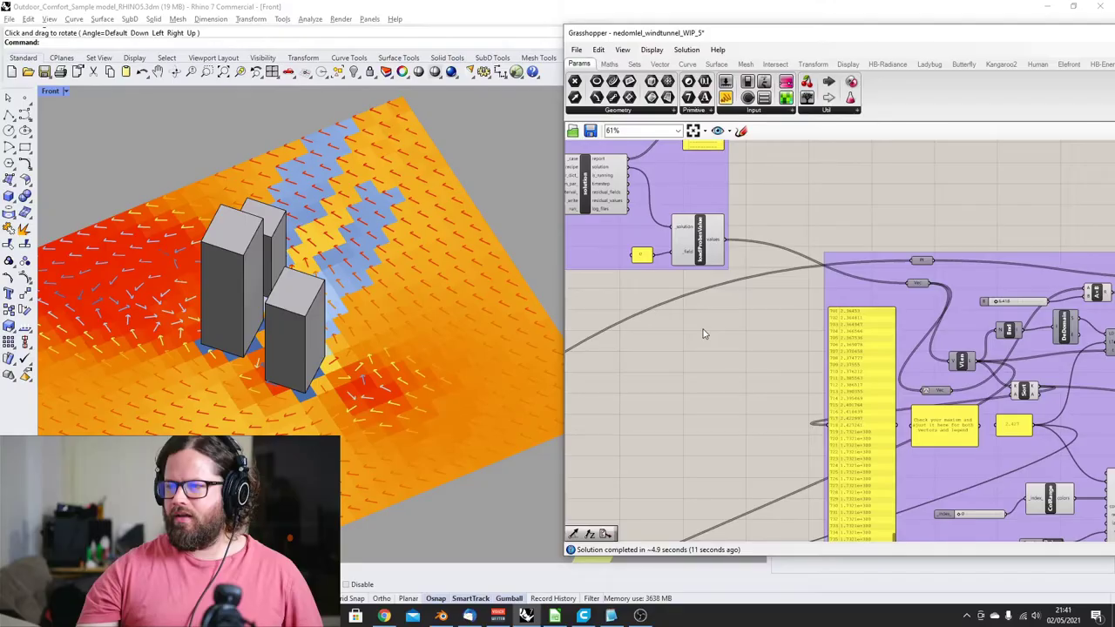
Examine the dense city model beside the heatmap in the Rhino viewport
scroll(705, 333, "down", 2)
scroll(322, 258, "down", 10)
scroll(321, 255, "up", 5)
scroll(363, 249, "down", 10)
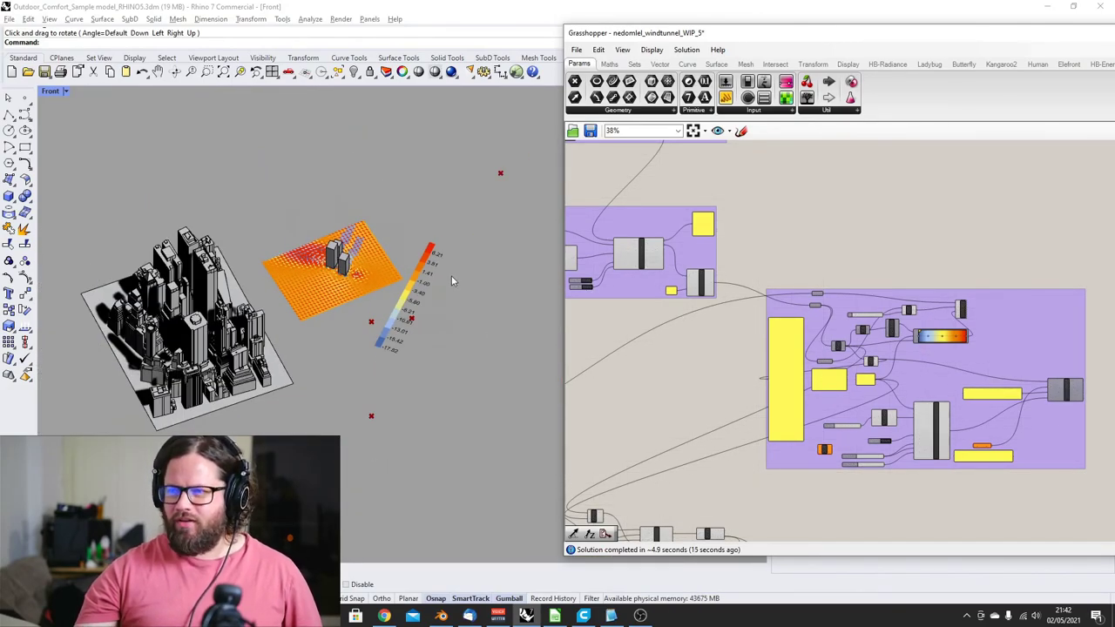
right_click_drag(138, 331, 168, 423)
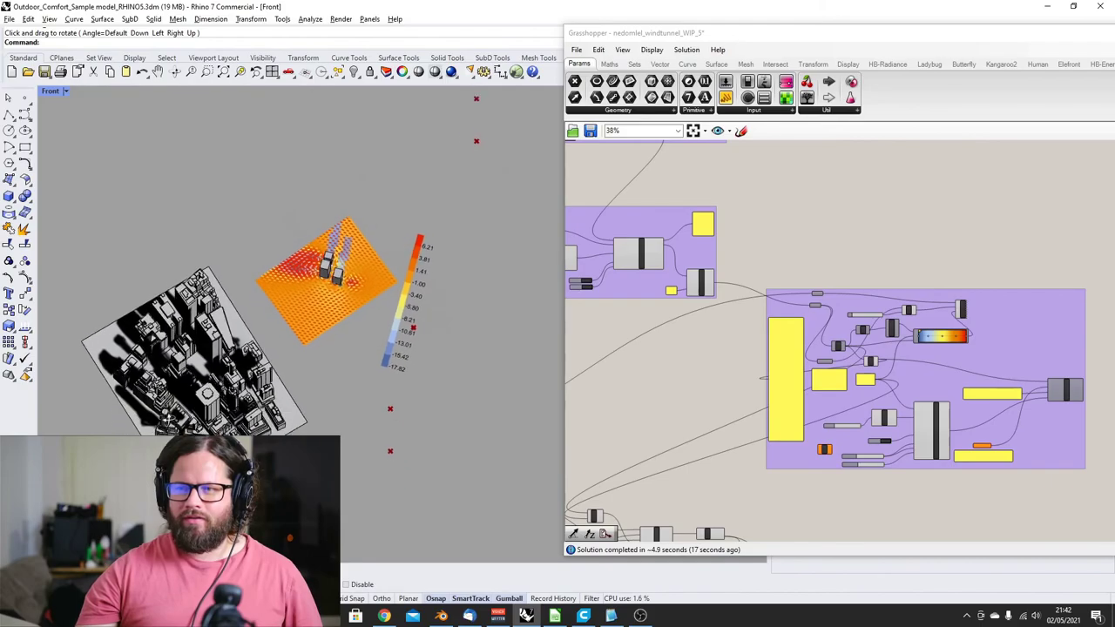
scroll(191, 258, "up", 5)
scroll(192, 258, "down", 5)
scroll(192, 258, "up", 6)
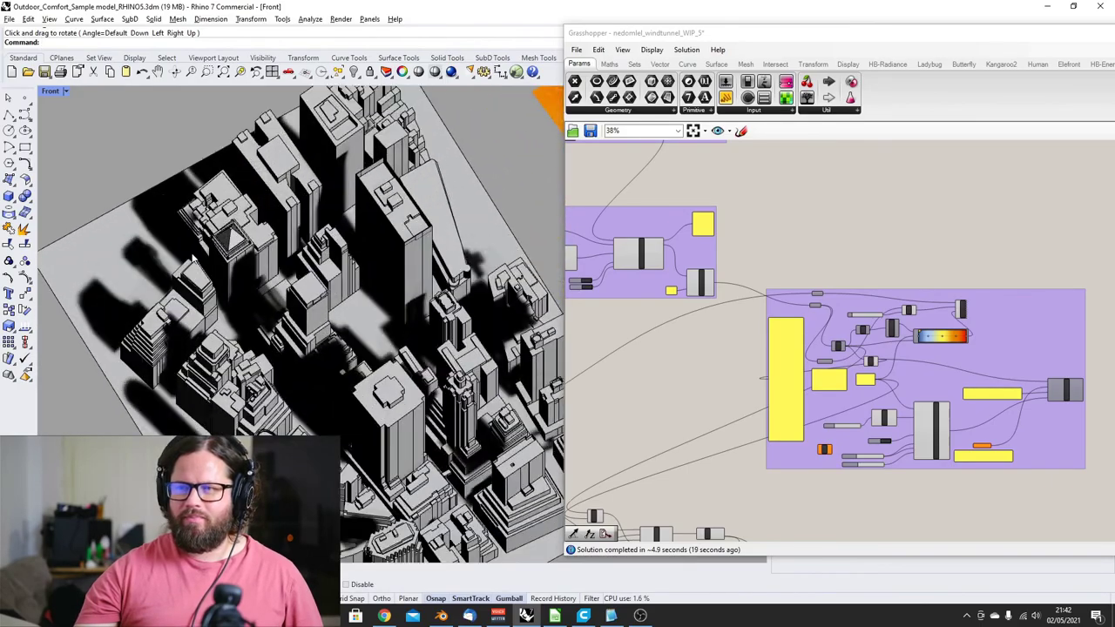
scroll(193, 258, "down", 5)
Select the city model's ground surface and inspect the building blocks from above and at an angle
left_click(307, 235)
right_click_drag(329, 286, 370, 374)
scroll(279, 242, "up", 6)
scroll(279, 242, "down", 4)
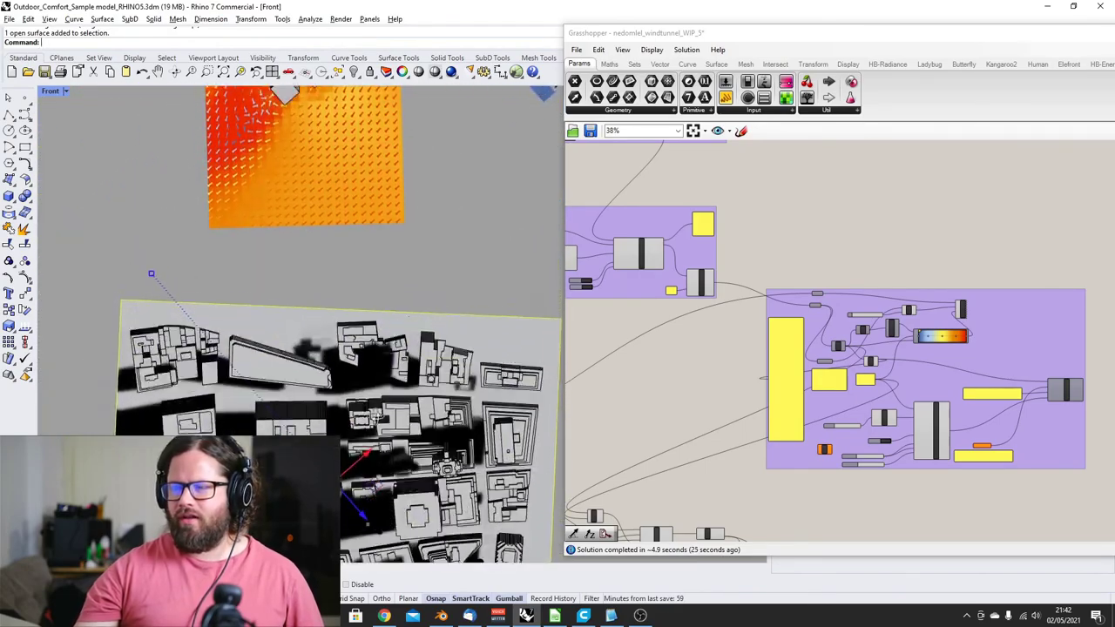
scroll(370, 377, "down", 6)
right_click_drag(382, 417, 413, 268, "shift")
scroll(413, 262, "up", 6)
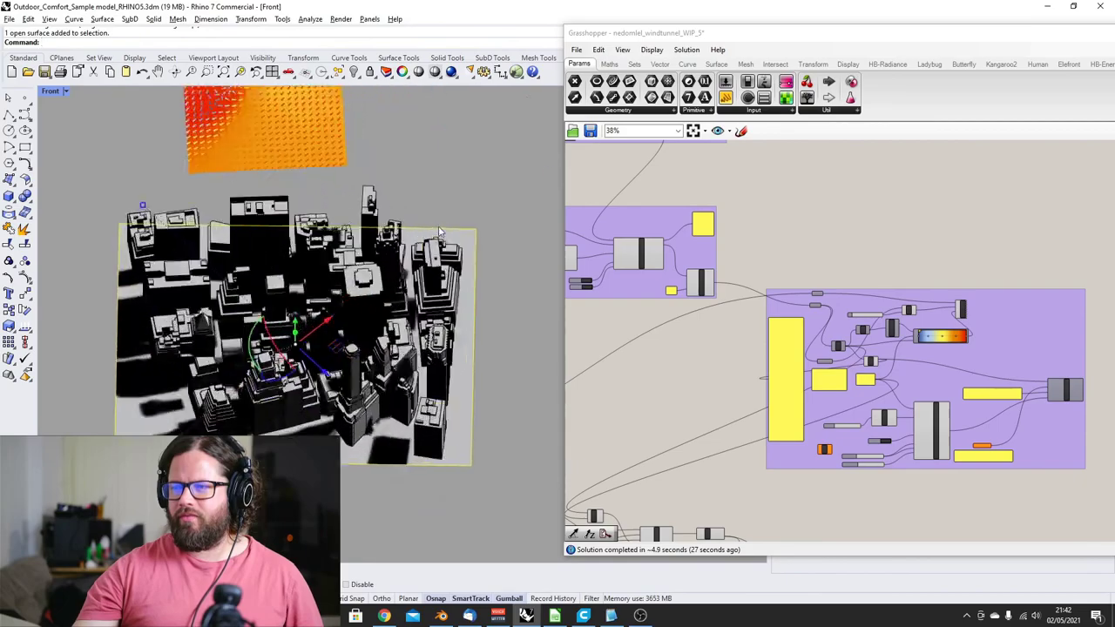
scroll(357, 279, "down", 7)
right_click_drag(392, 370, 311, 369)
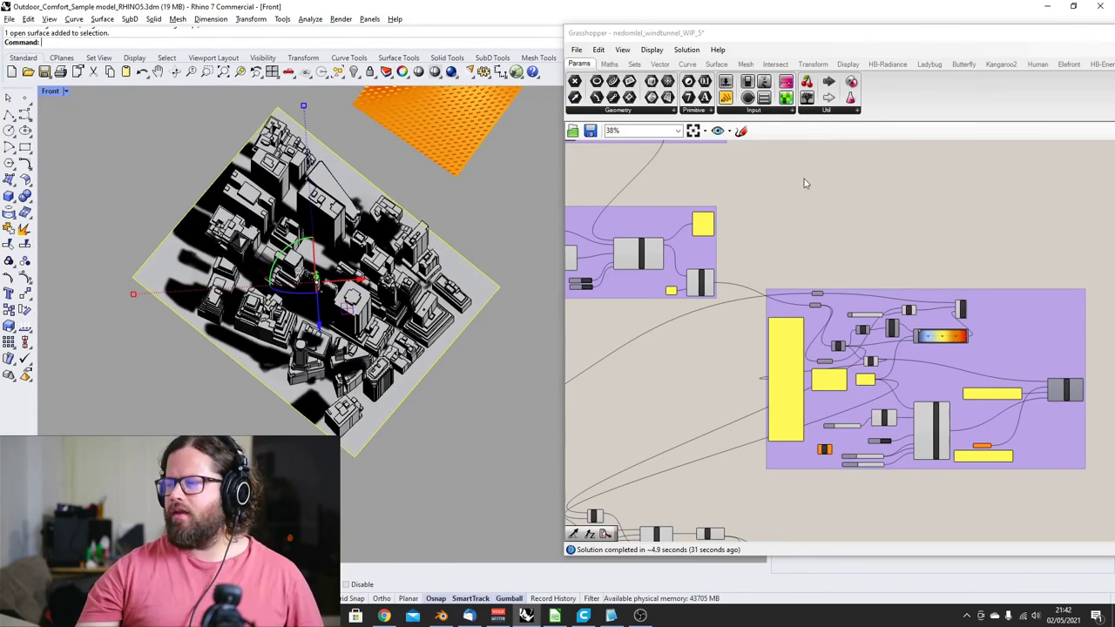